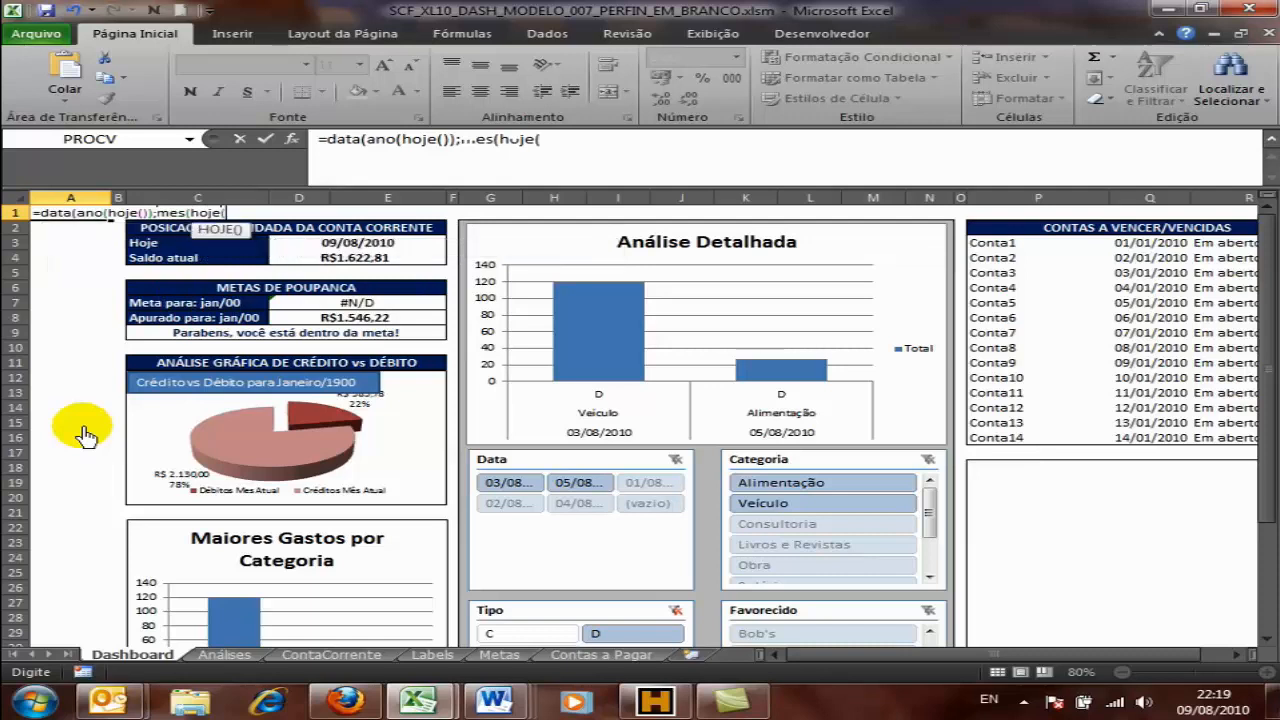
Step: Complete the formula in A1 as =DATA(ANO(HOJE());MÊS(HOJE());1) to produce the first day of the current month
type(")")
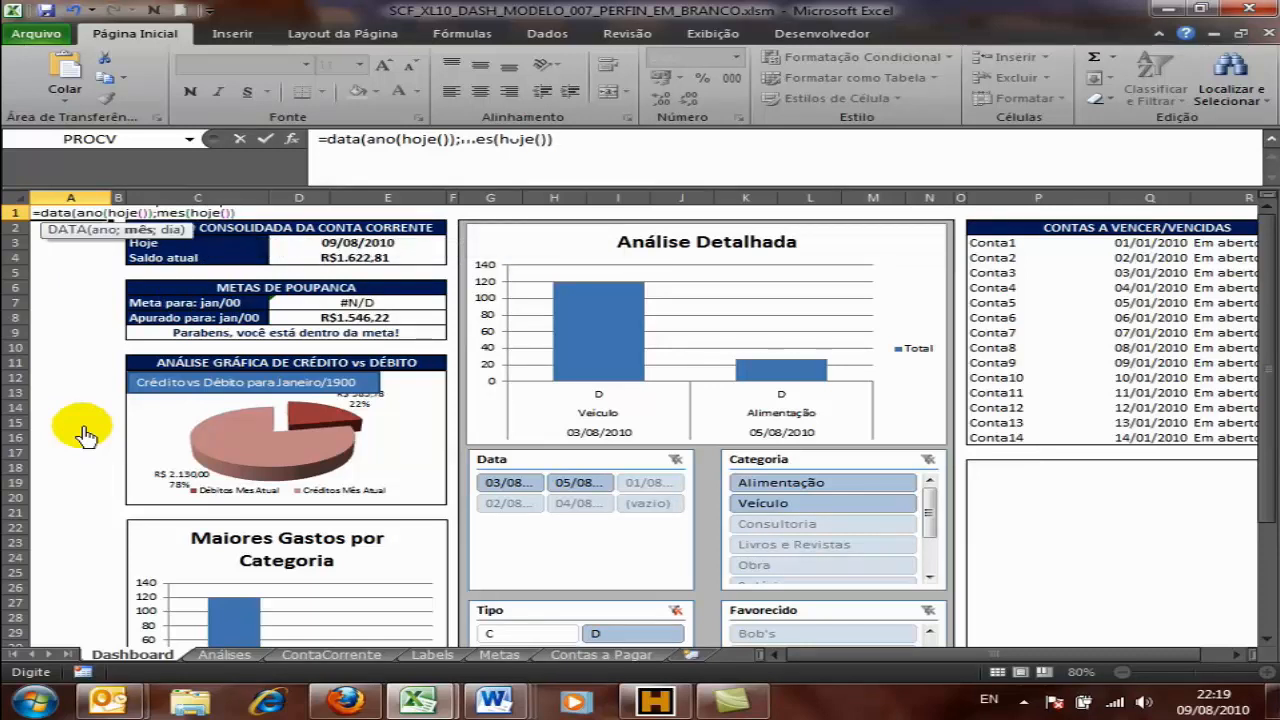
type(";1)")
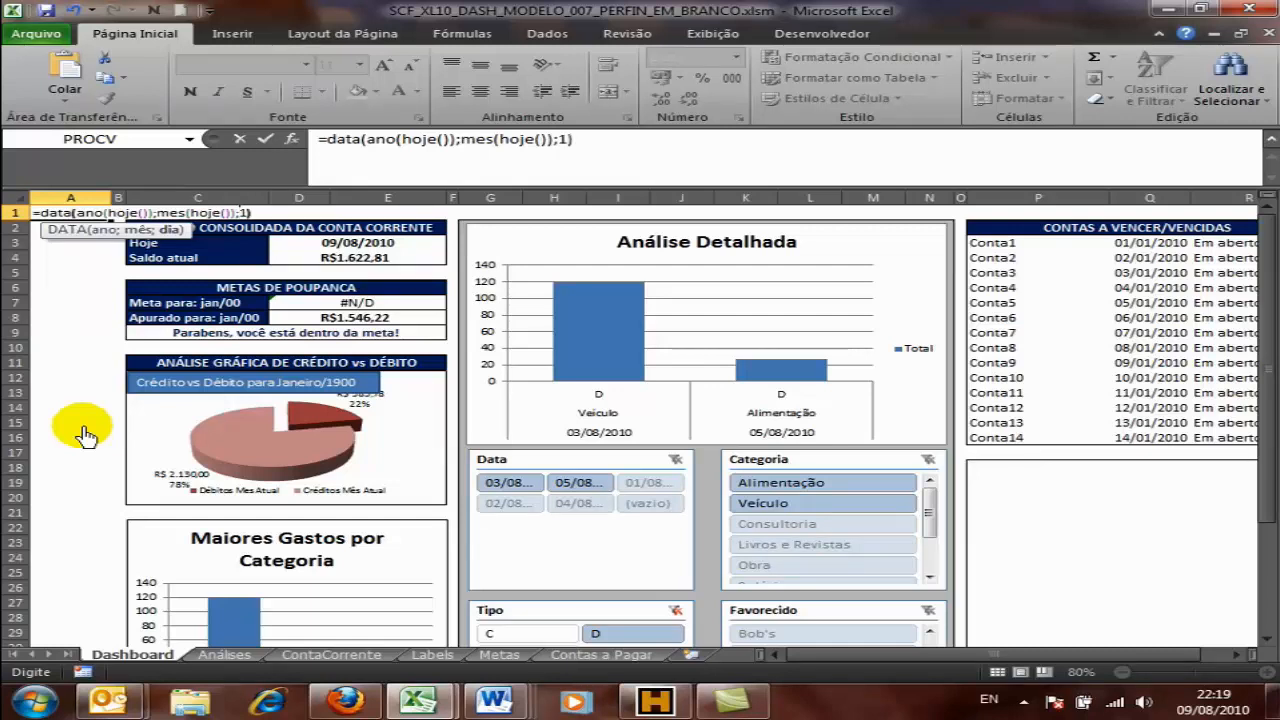
key("Return")
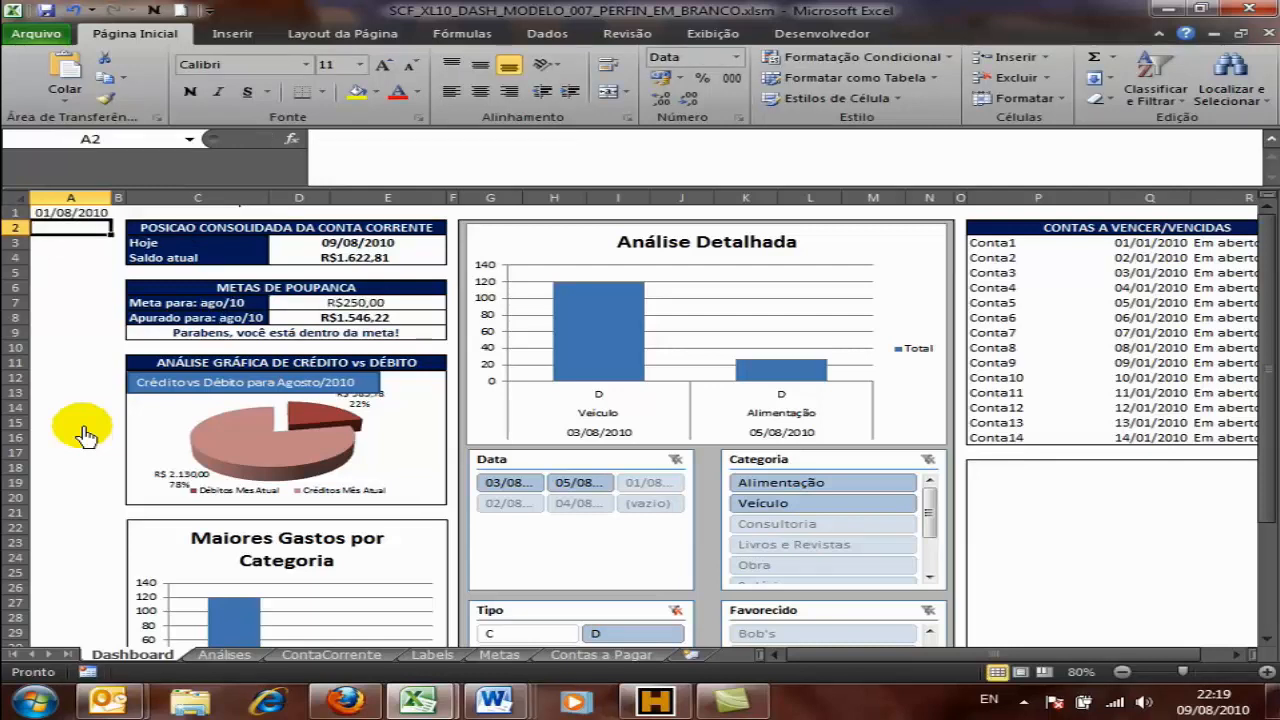
key("Up")
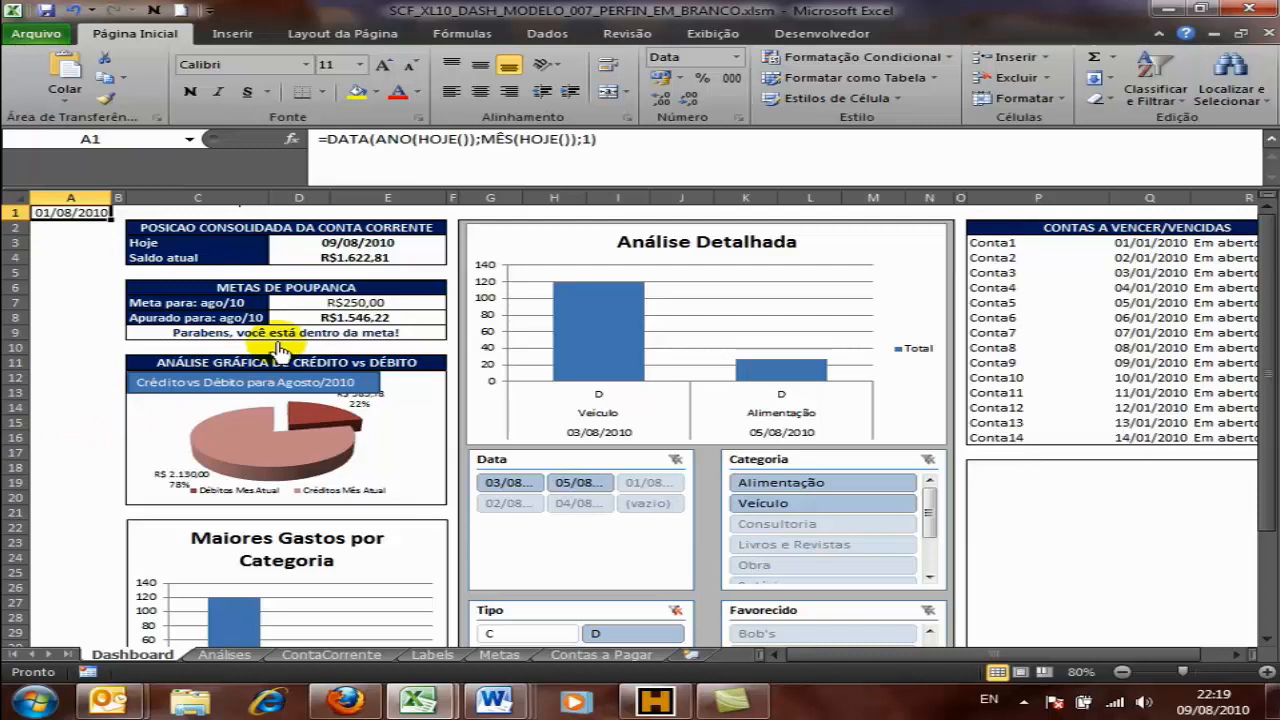
Step: Enter =HOJE() in the merged cell D3 beside the Hoje label of the current account block
left_click(229, 232)
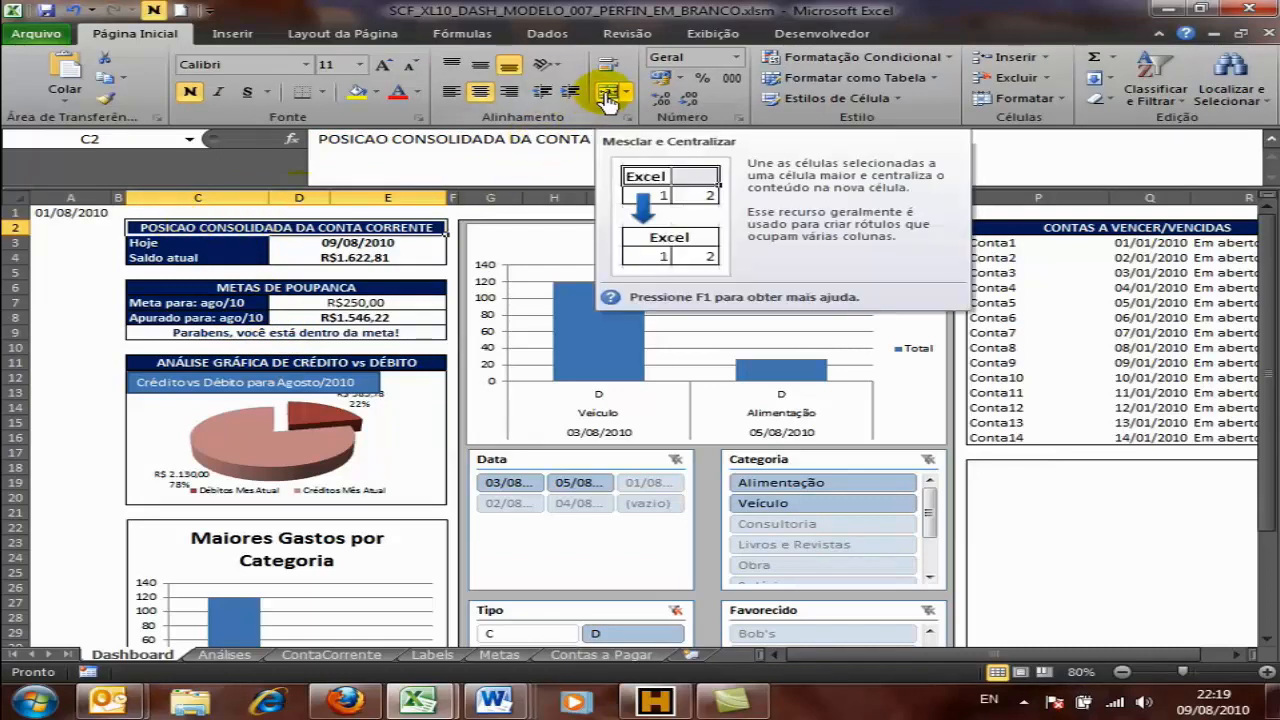
left_click(297, 249)
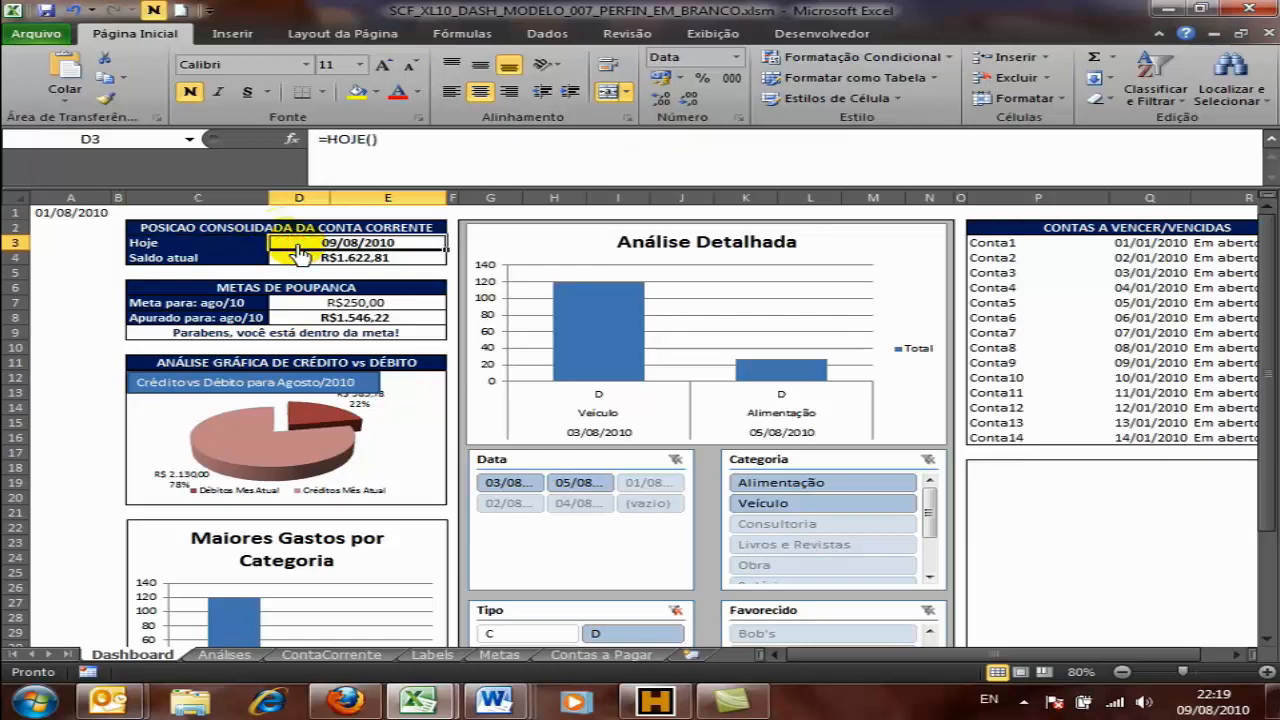
type("=hoje()")
key("Return")
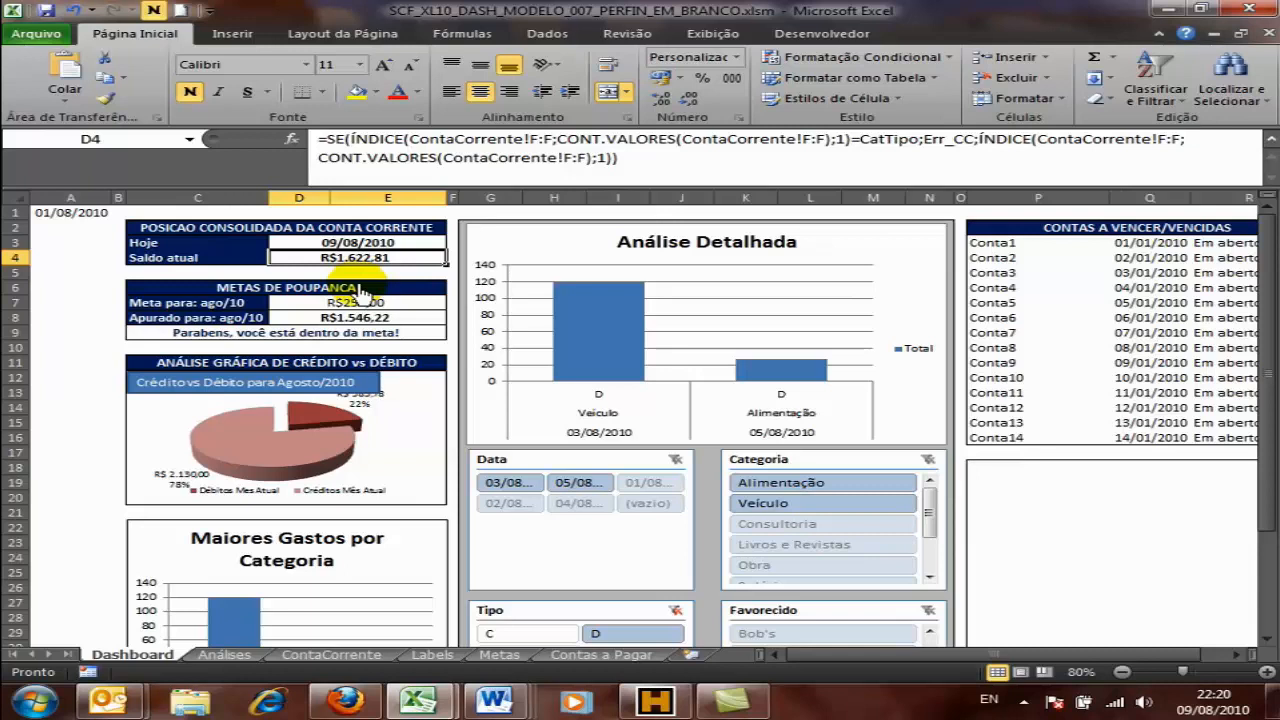
Step: Clear the existing formula from the Saldo atual cell D4
triple_click(645, 157)
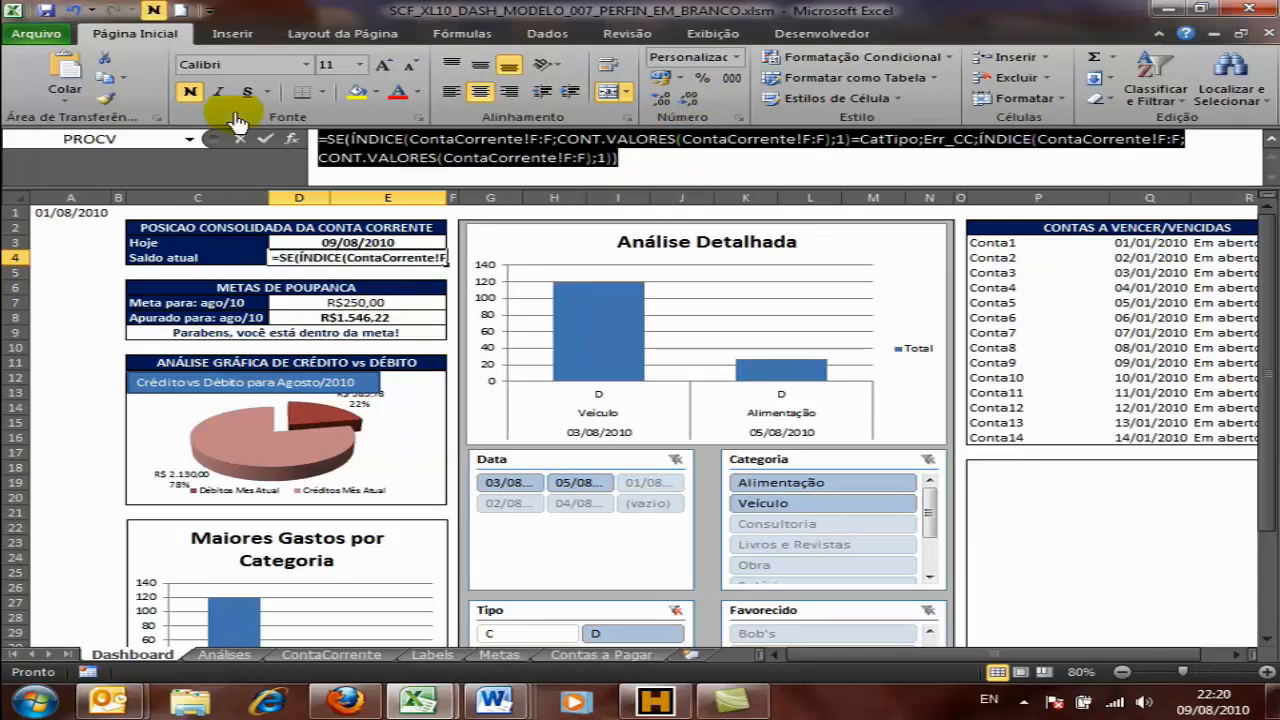
key("Delete")
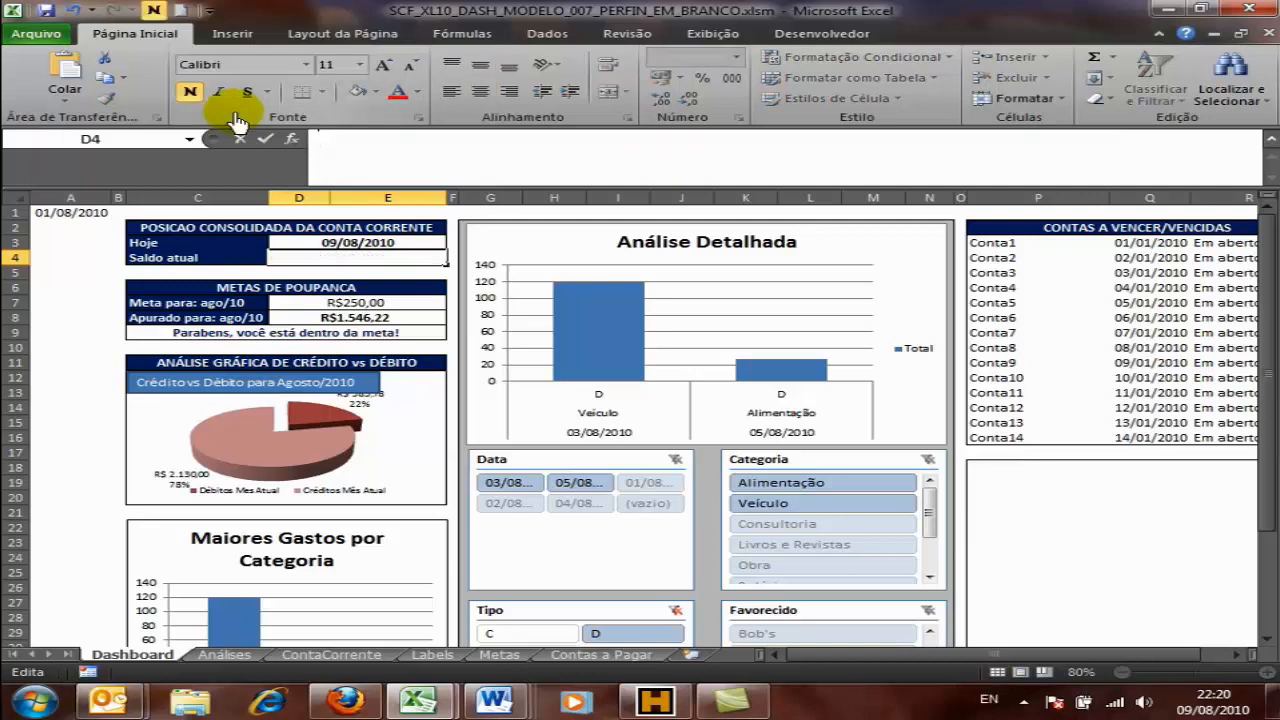
key("Return")
key("Up")
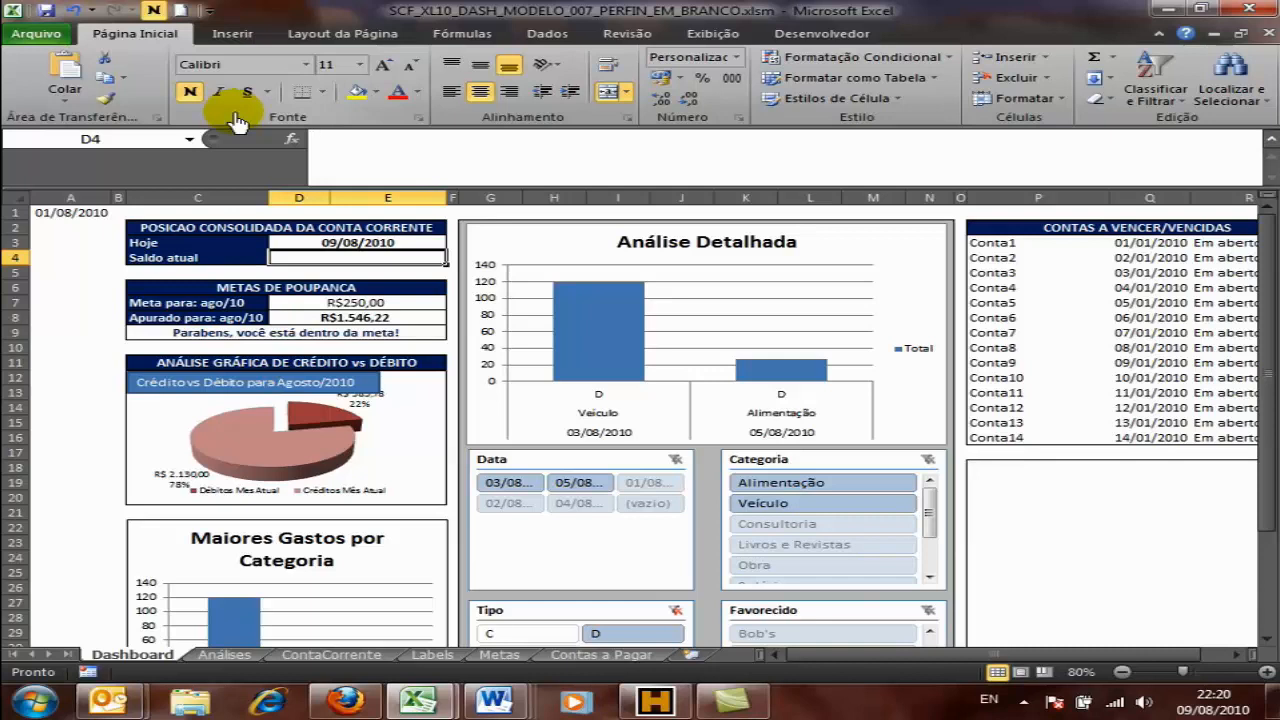
Step: Begin a SE formula in D4 whose test uses ÍNDICE over column F of the ContaCorrente sheet
type("=se")
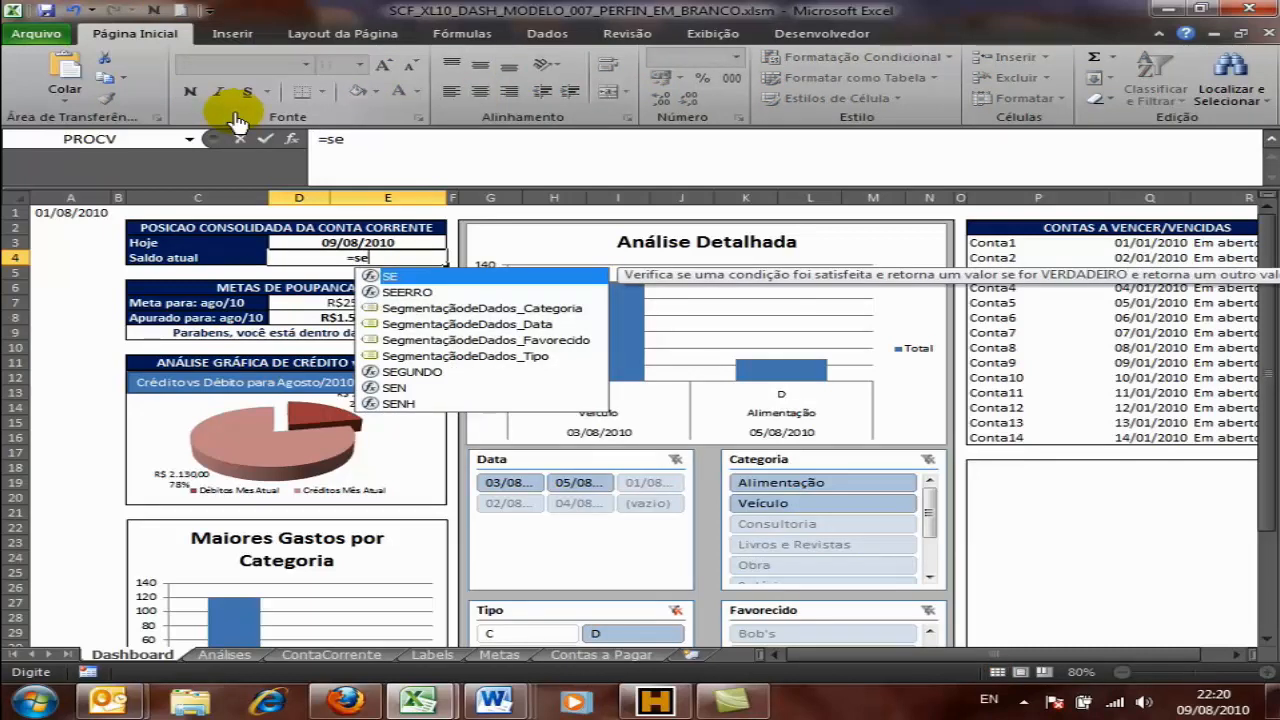
type("(")
type("in")
type("dice")
type("(")
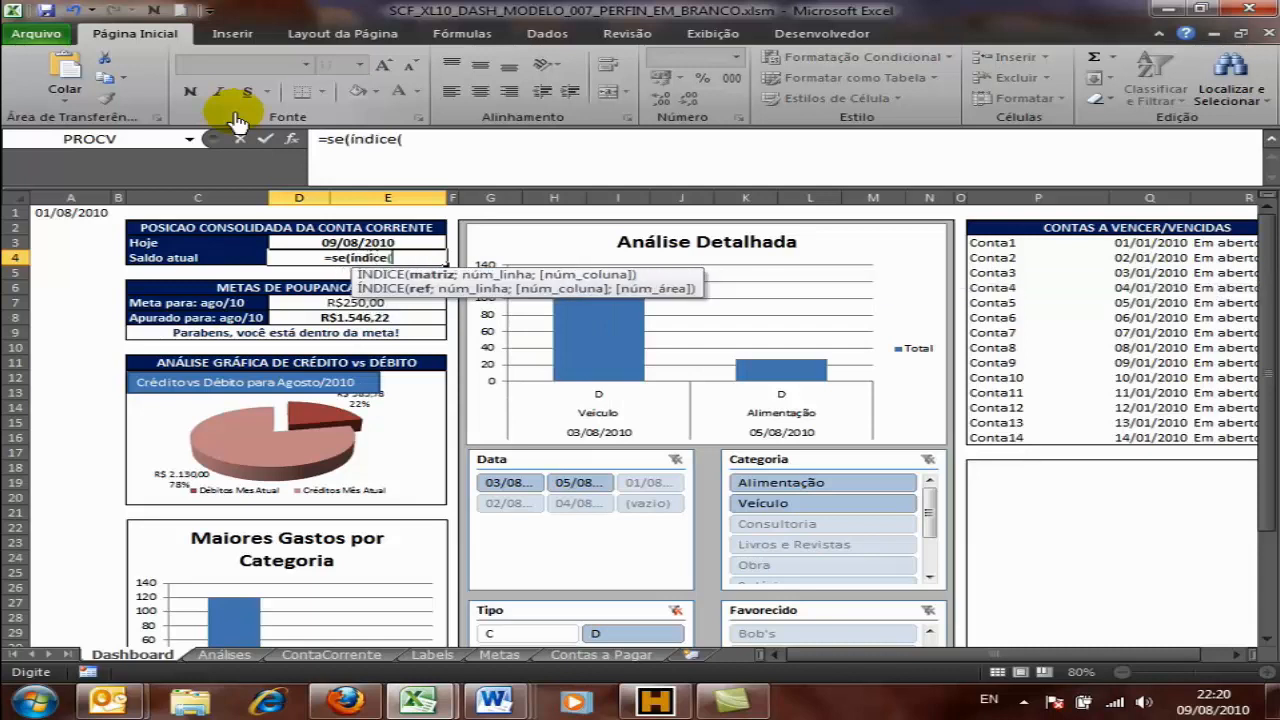
left_click(369, 654)
left_click(695, 201)
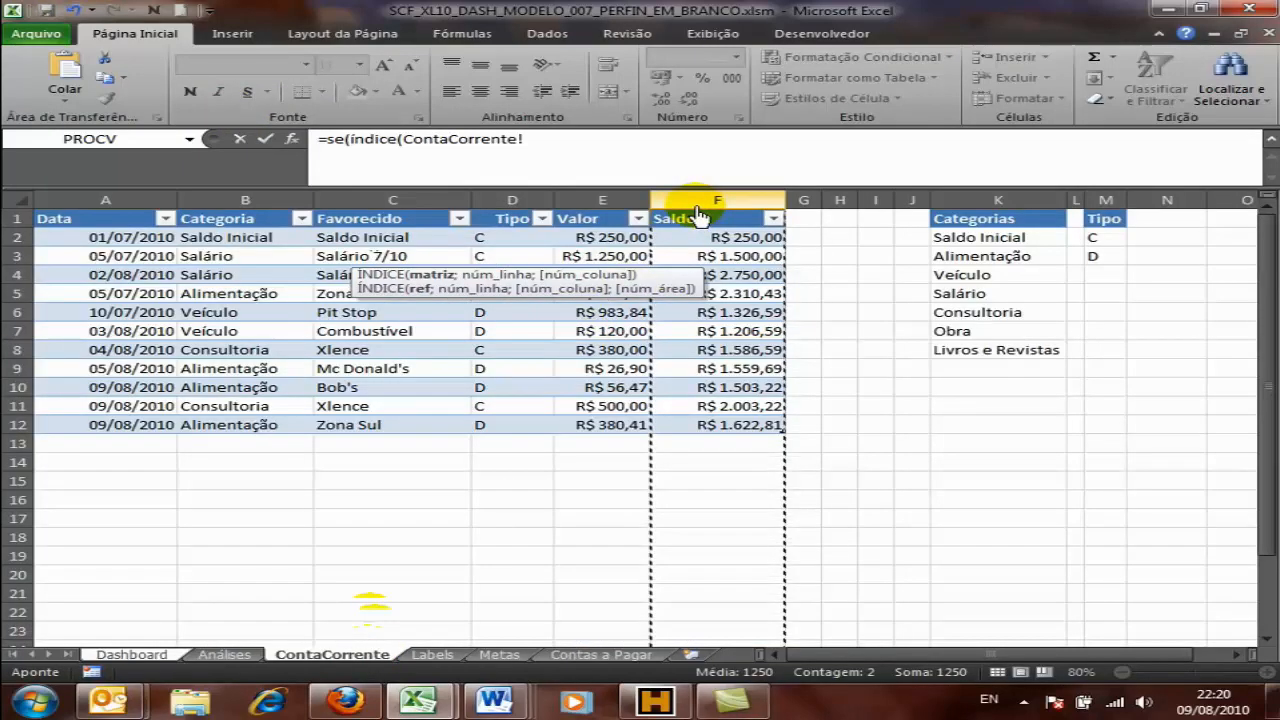
type(";")
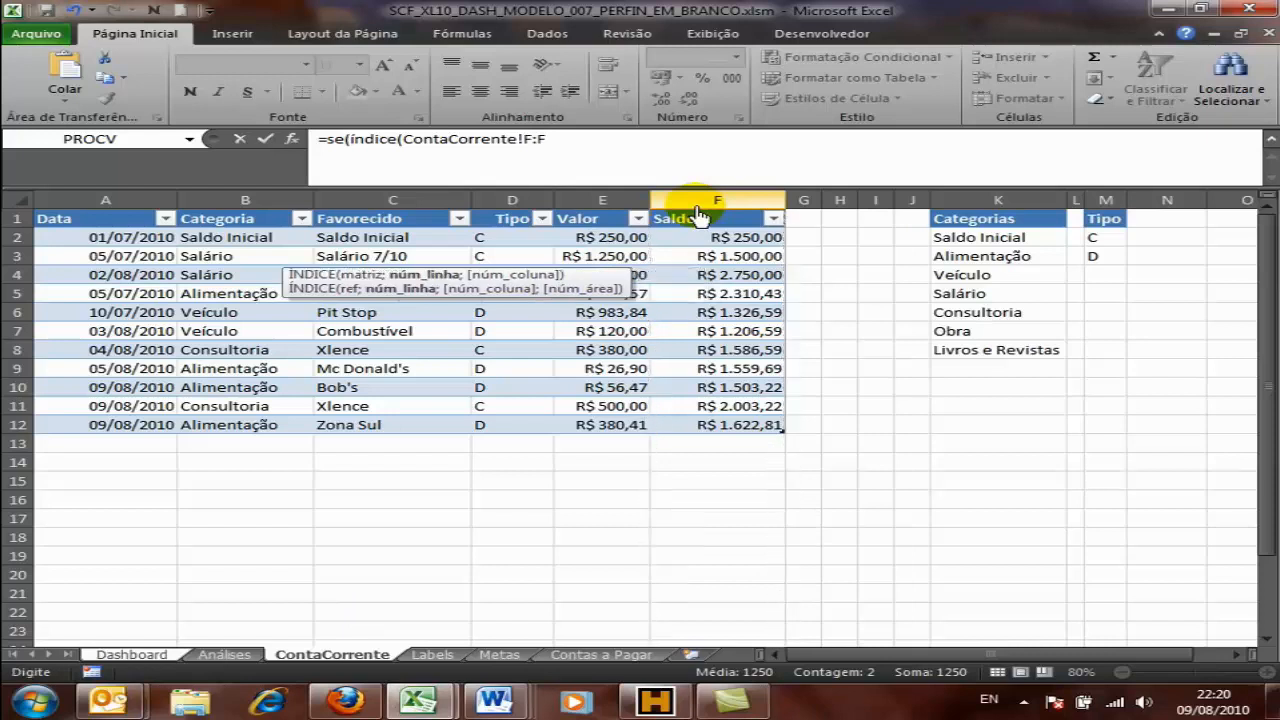
Step: Set the ÍNDICE row argument to CONT.VALORES(ContaCorrente!F:F) and its column argument to 1
type("co")
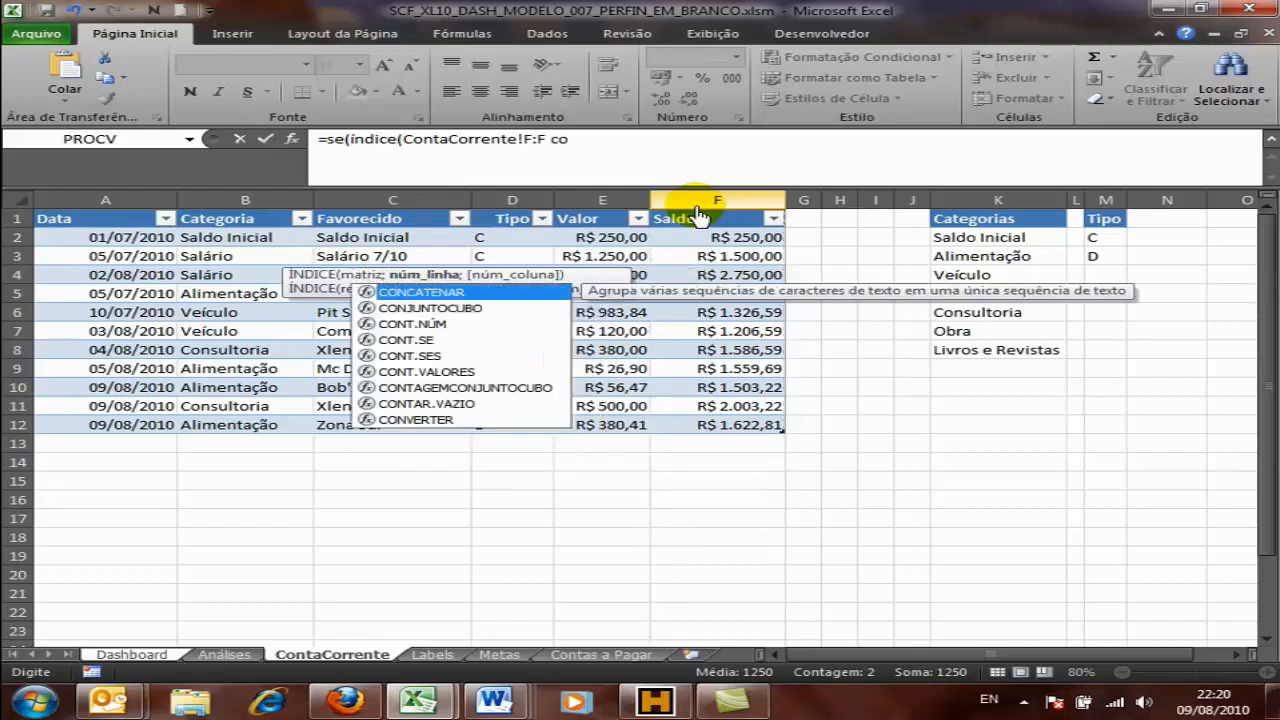
type("nt.valores")
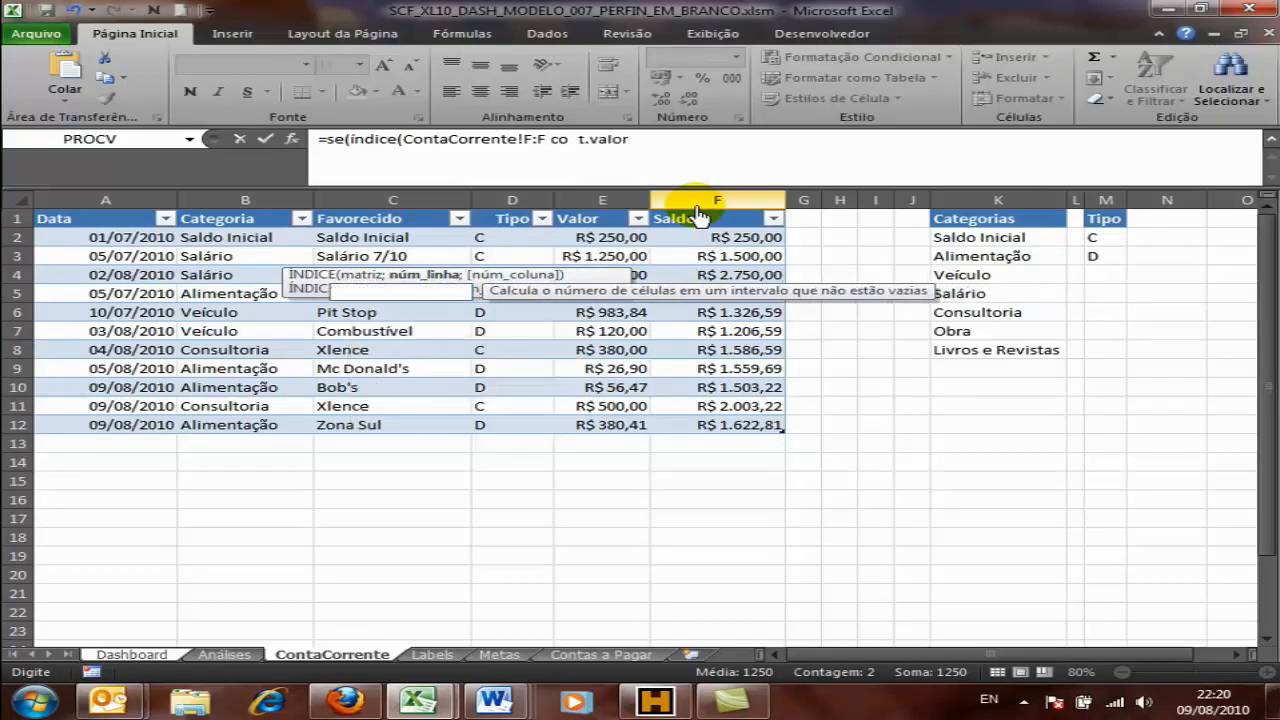
type("(")
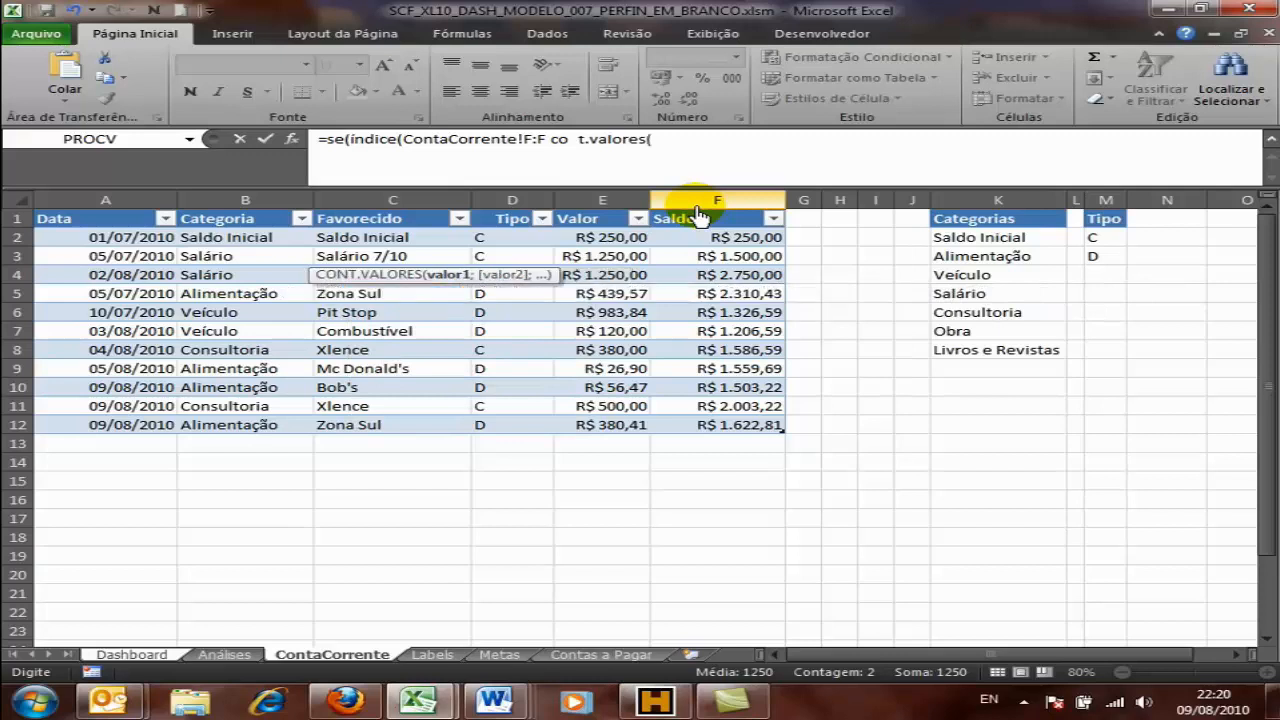
left_click(733, 200)
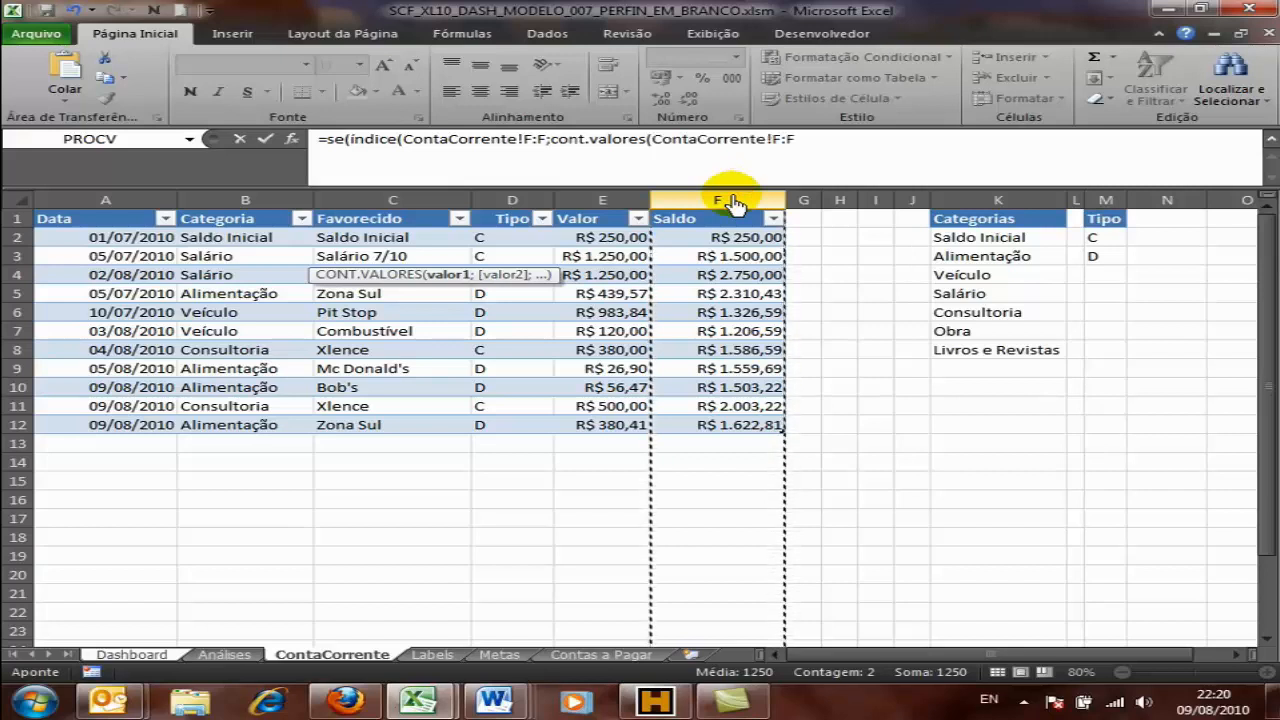
type(")")
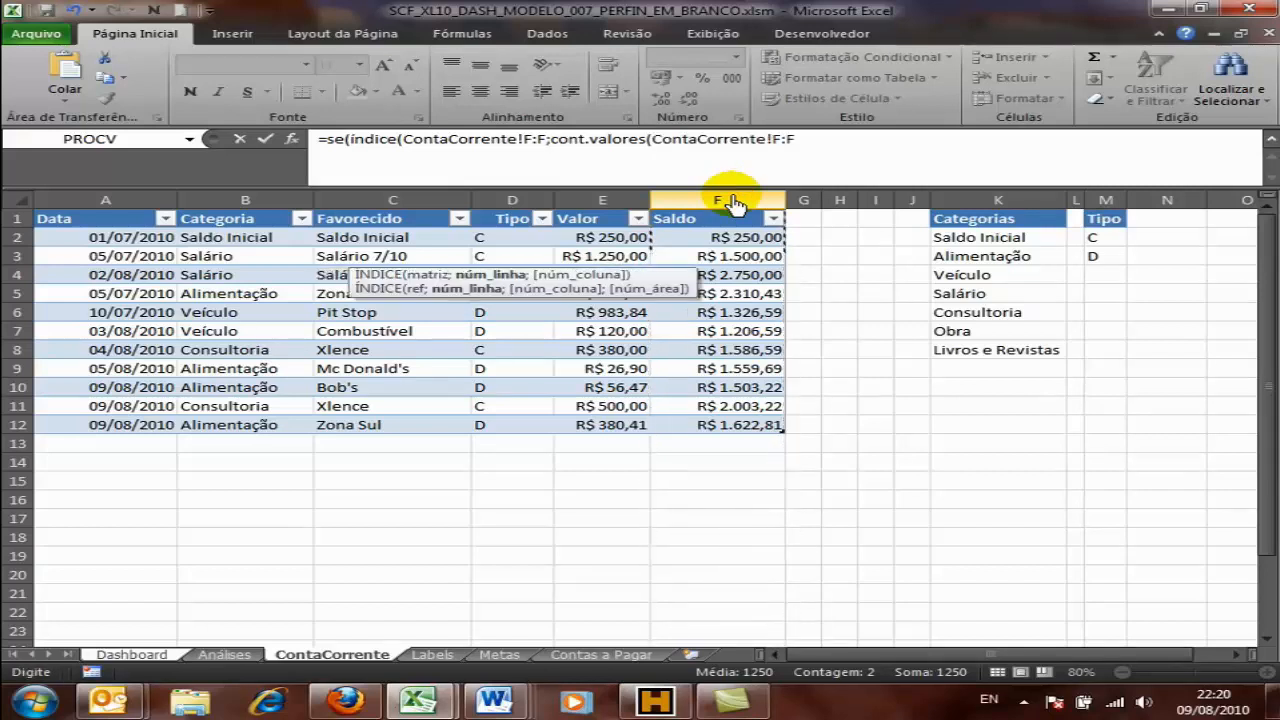
type(";1")
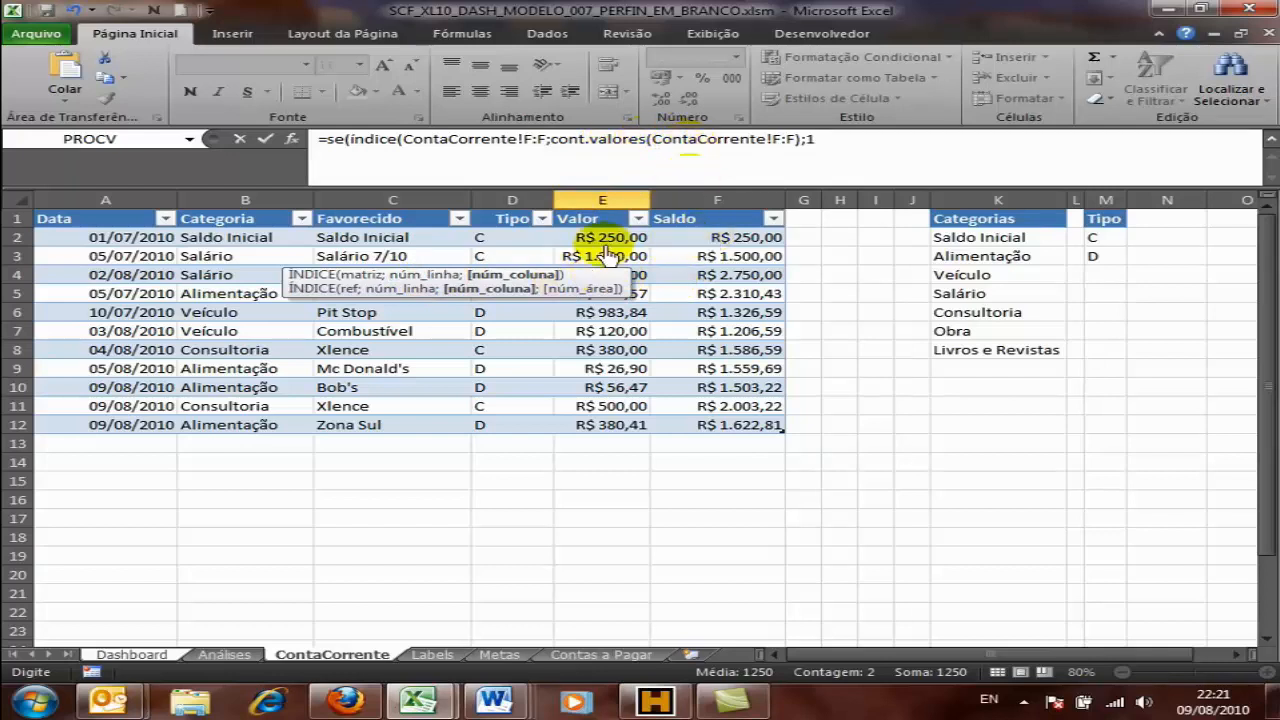
Step: Close the ÍNDICE function, compare it with the name CatTipo, and use Err_CC as the value if true
left_click(866, 150)
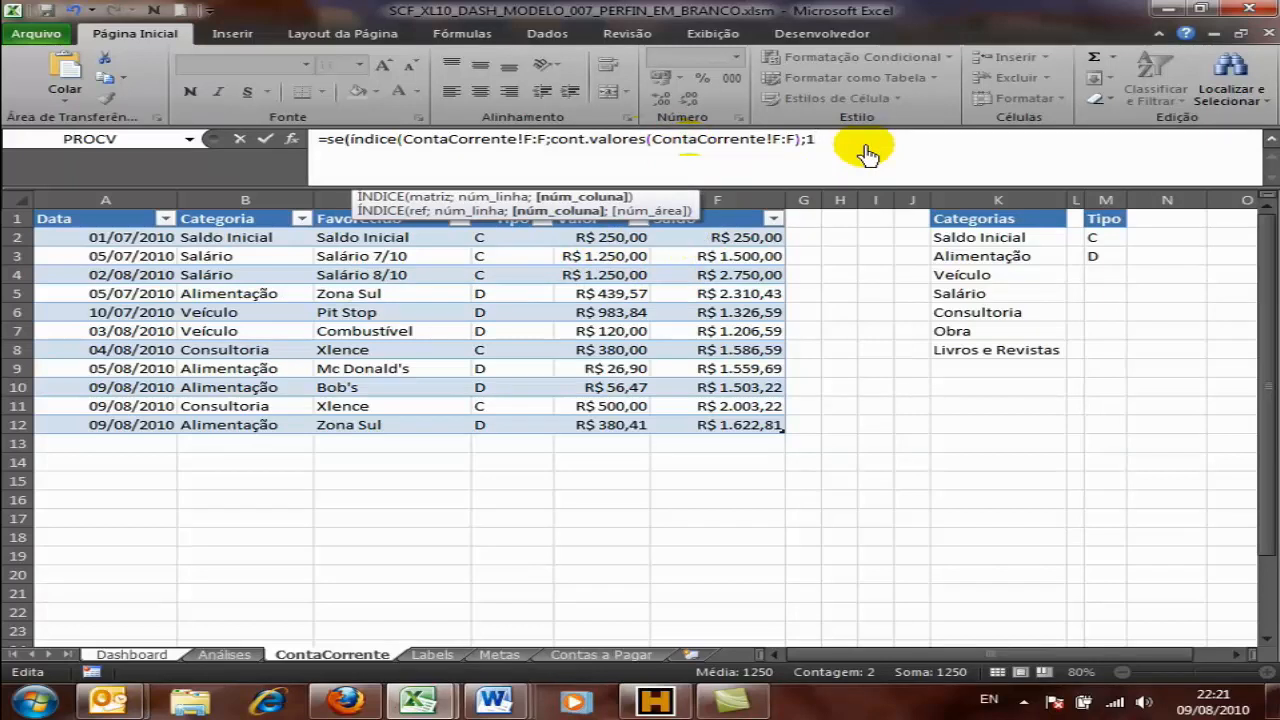
type("=")
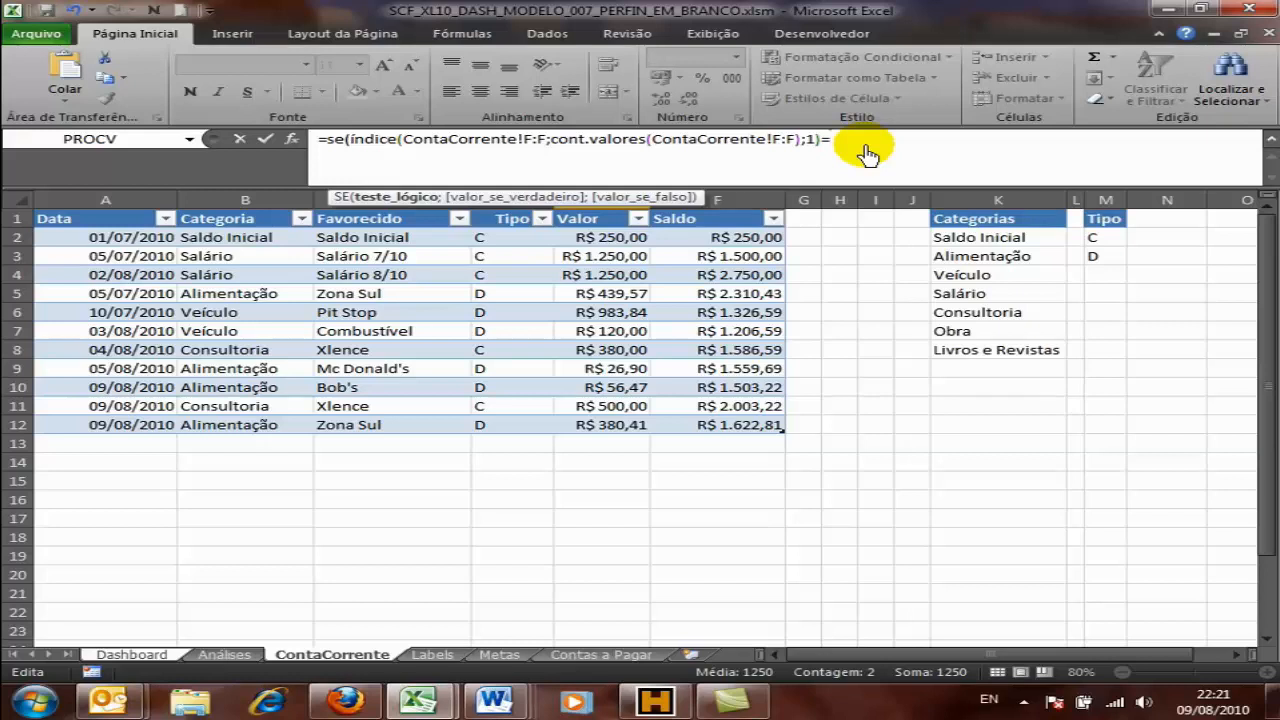
type("cat")
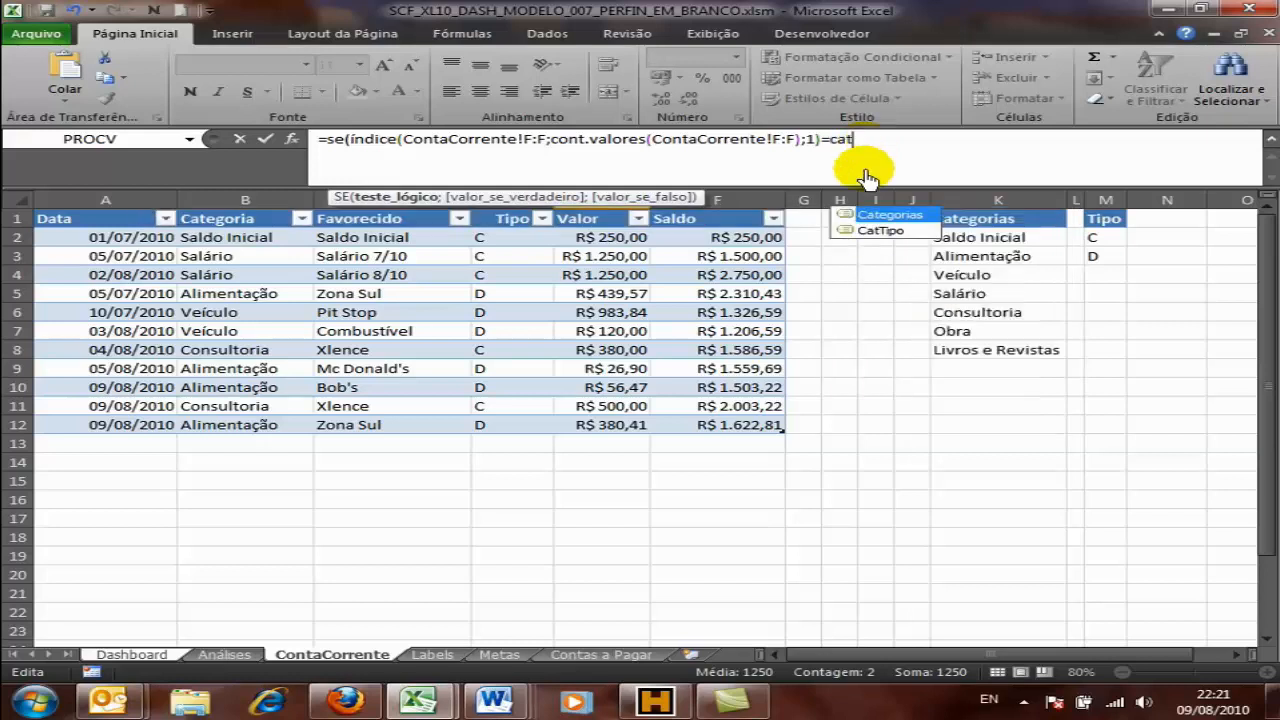
double_click(840, 235)
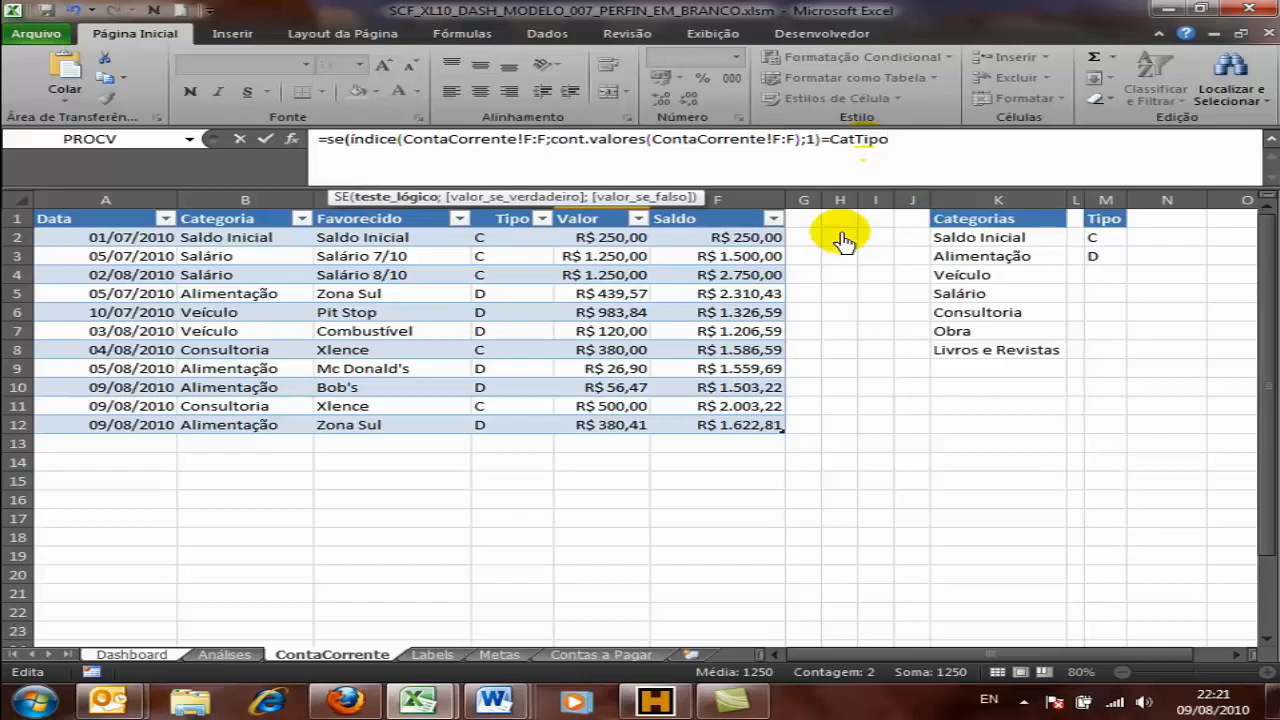
type(";err")
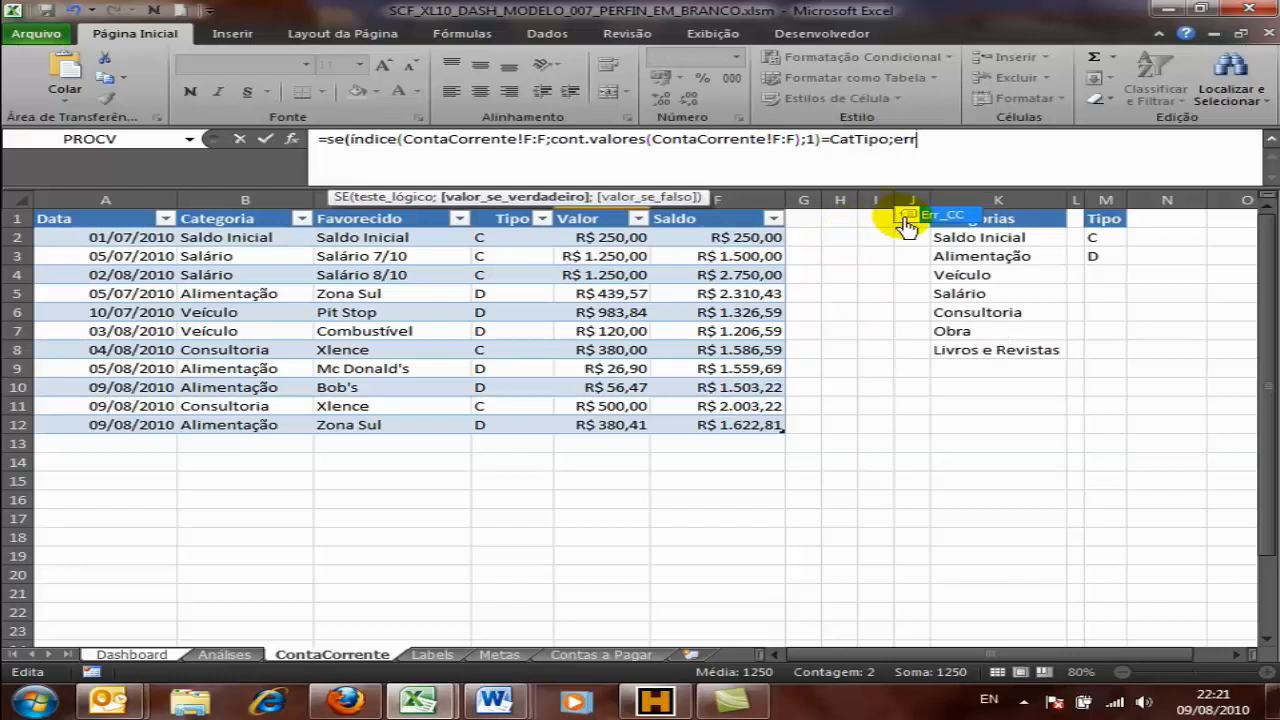
double_click(903, 217)
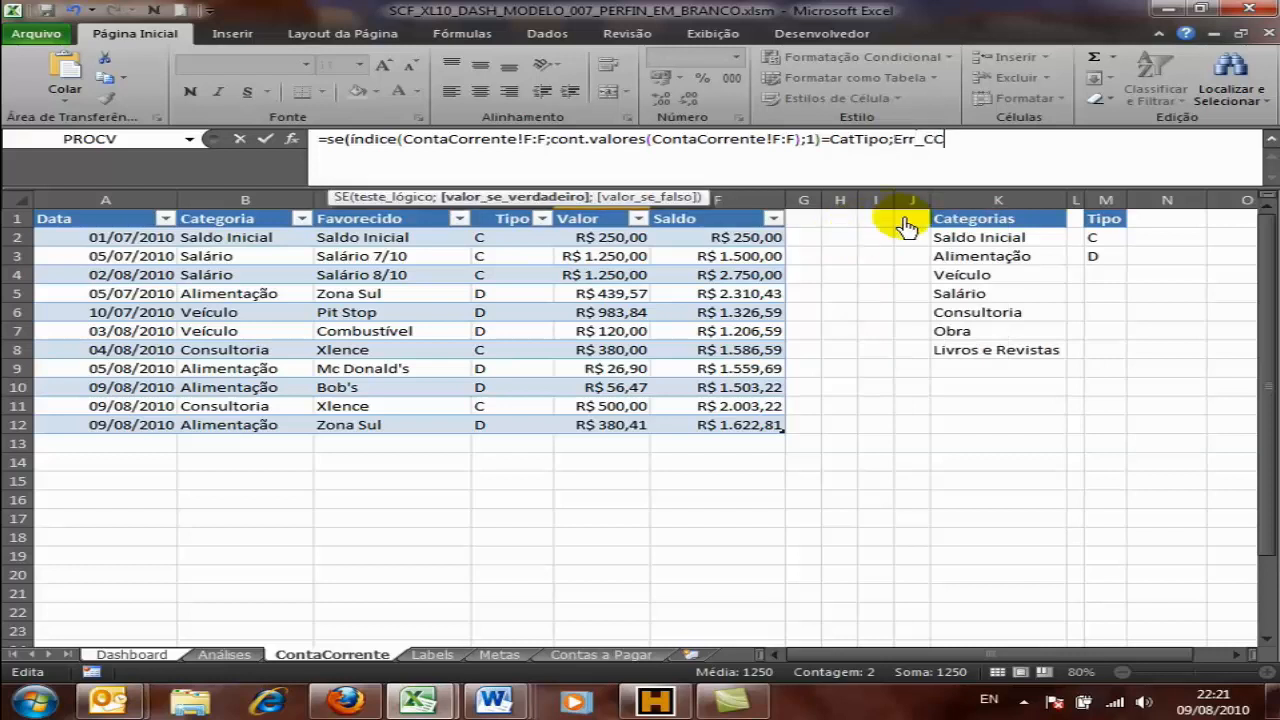
Step: Copy the ÍNDICE expression into the value-if-false argument, close the SE formula and commit it in D4
type(";")
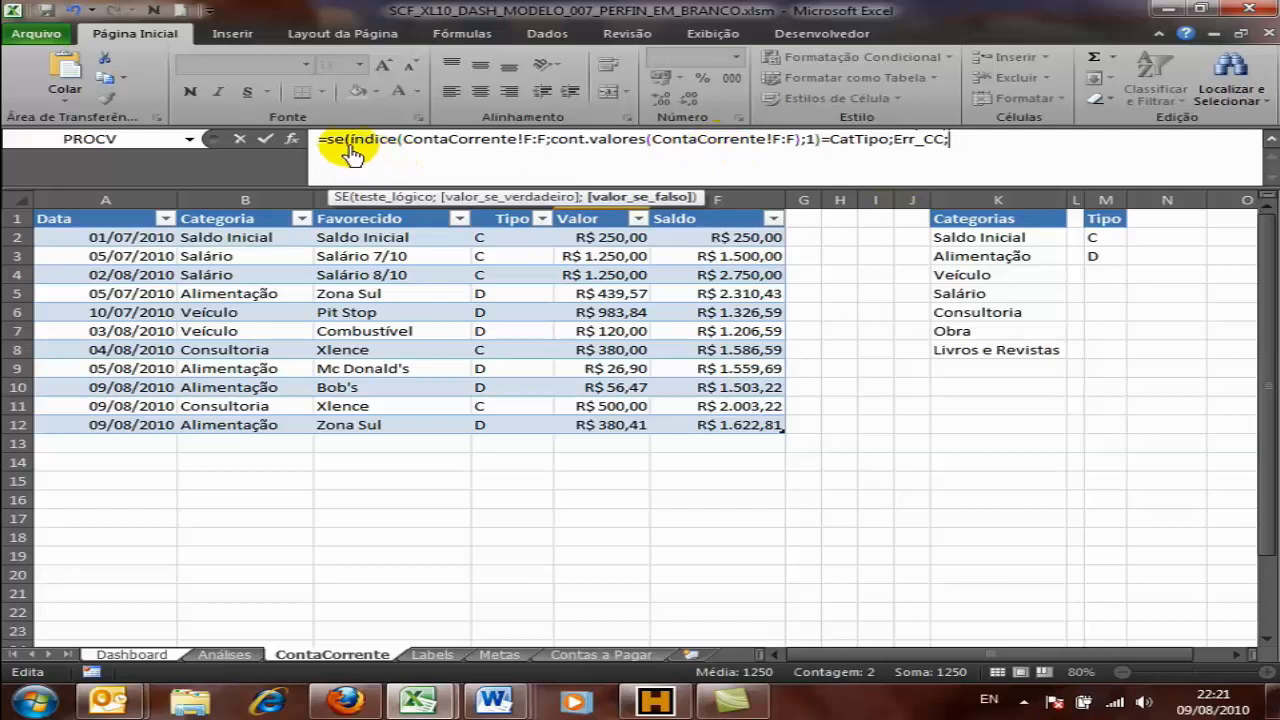
left_click_drag(350, 140, 772, 150)
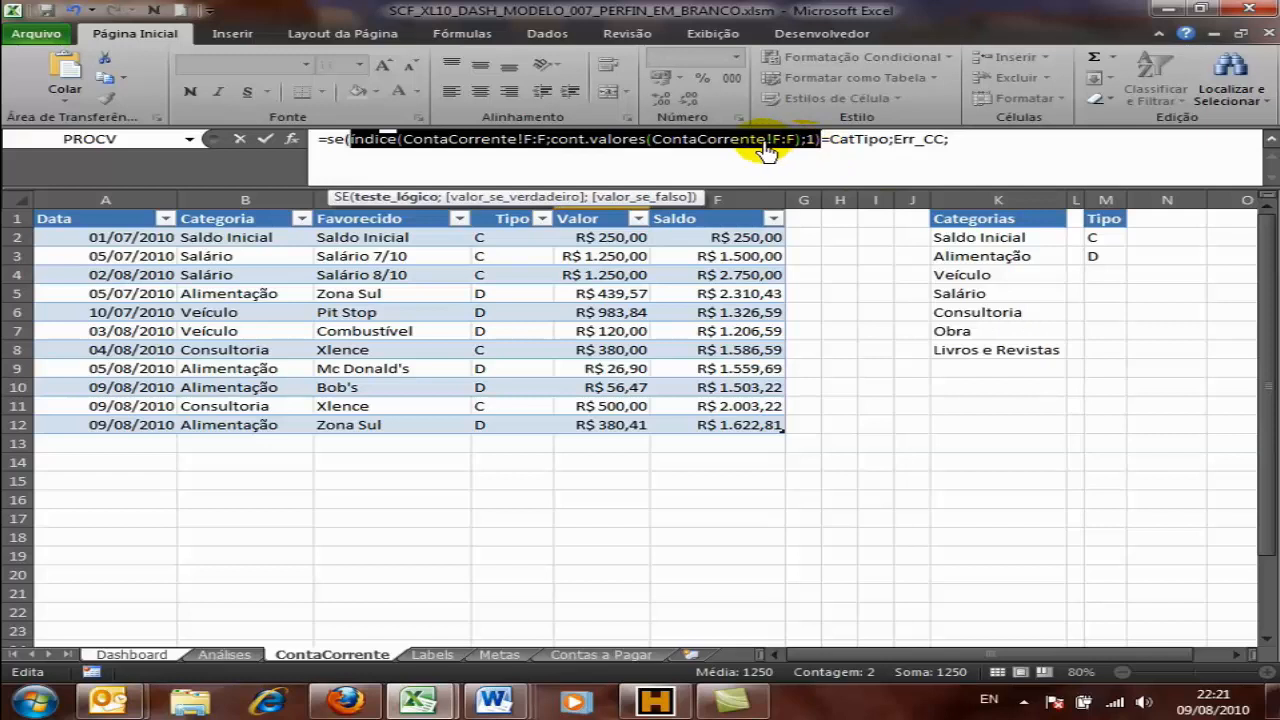
right_click(768, 147)
left_click(806, 172)
left_click(979, 140)
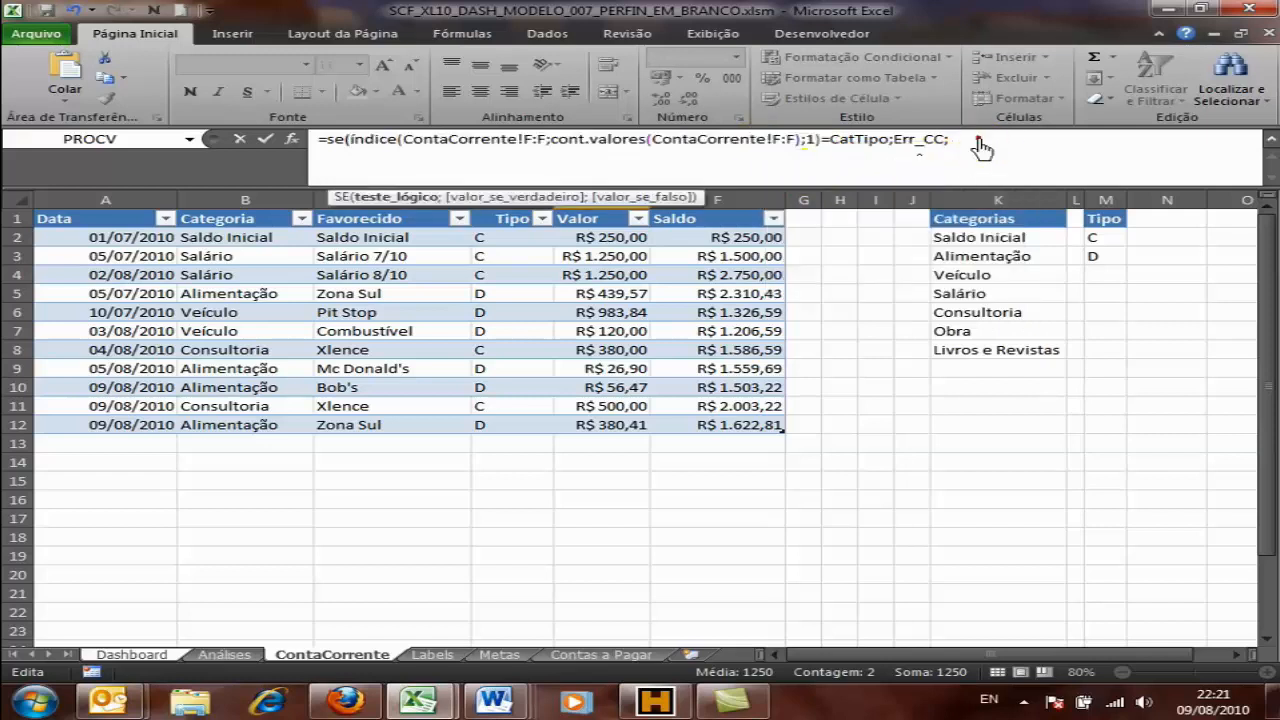
right_click(984, 143)
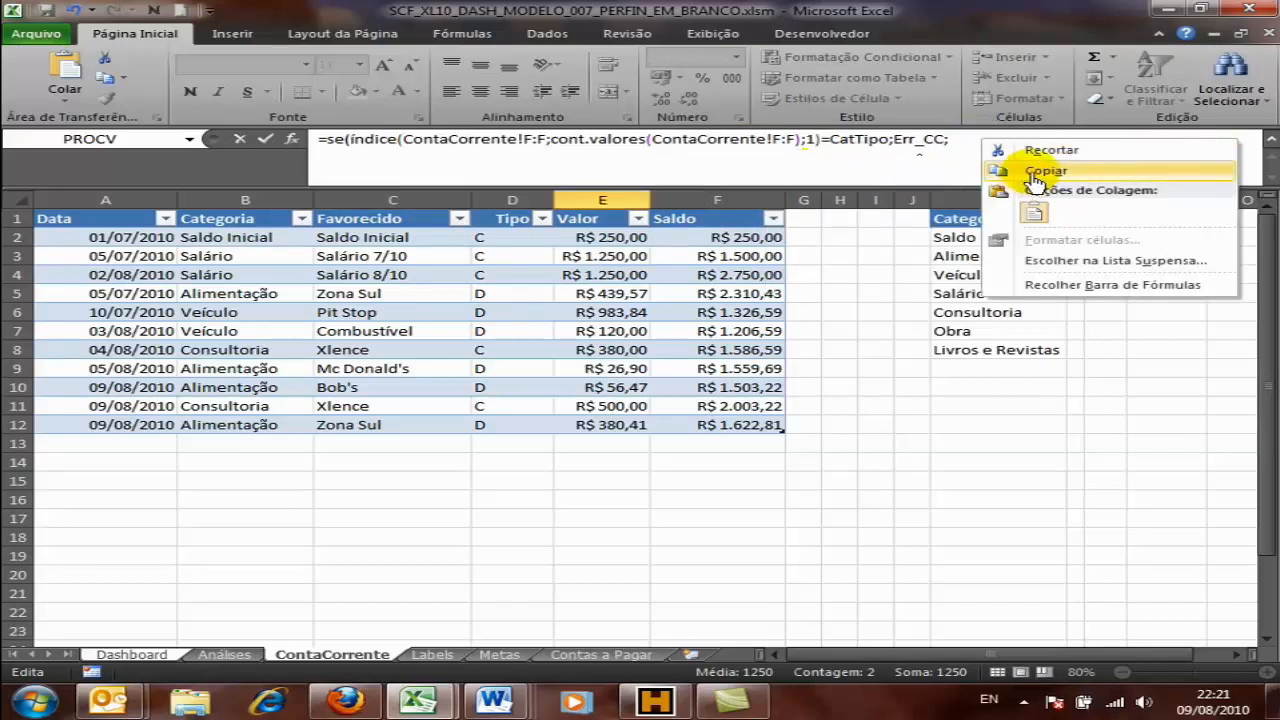
left_click(1034, 213)
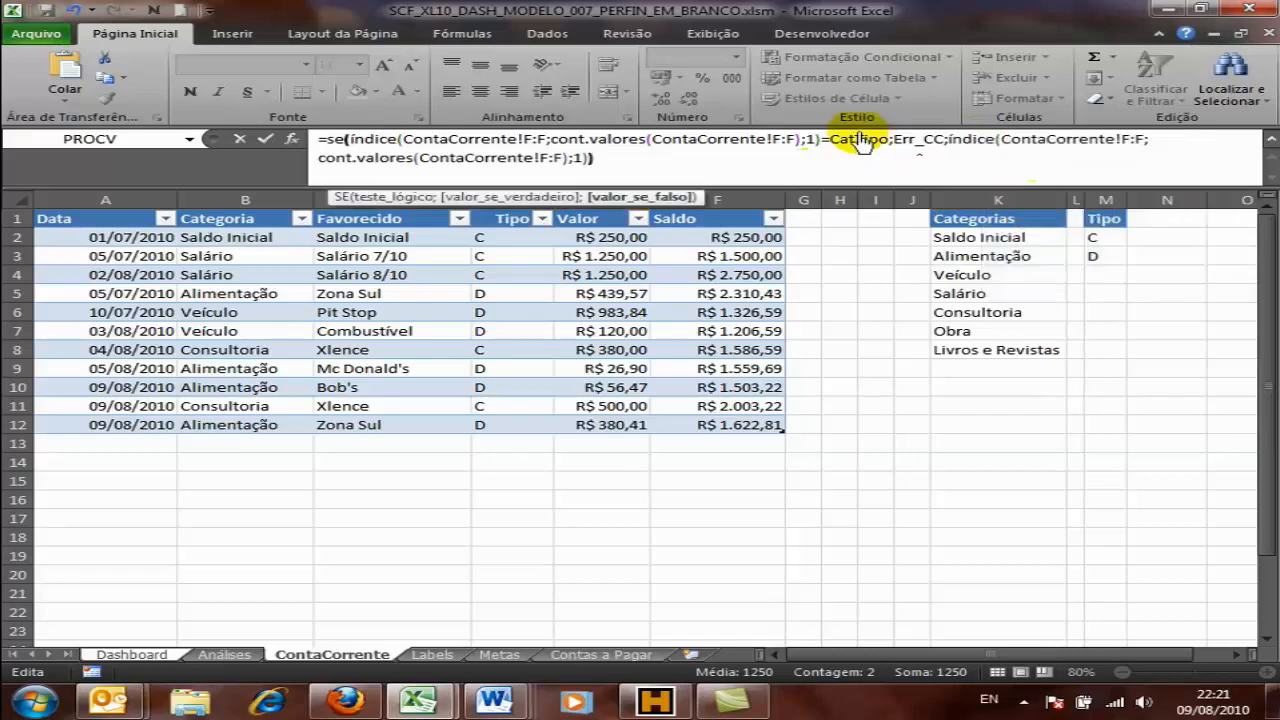
key("Return")
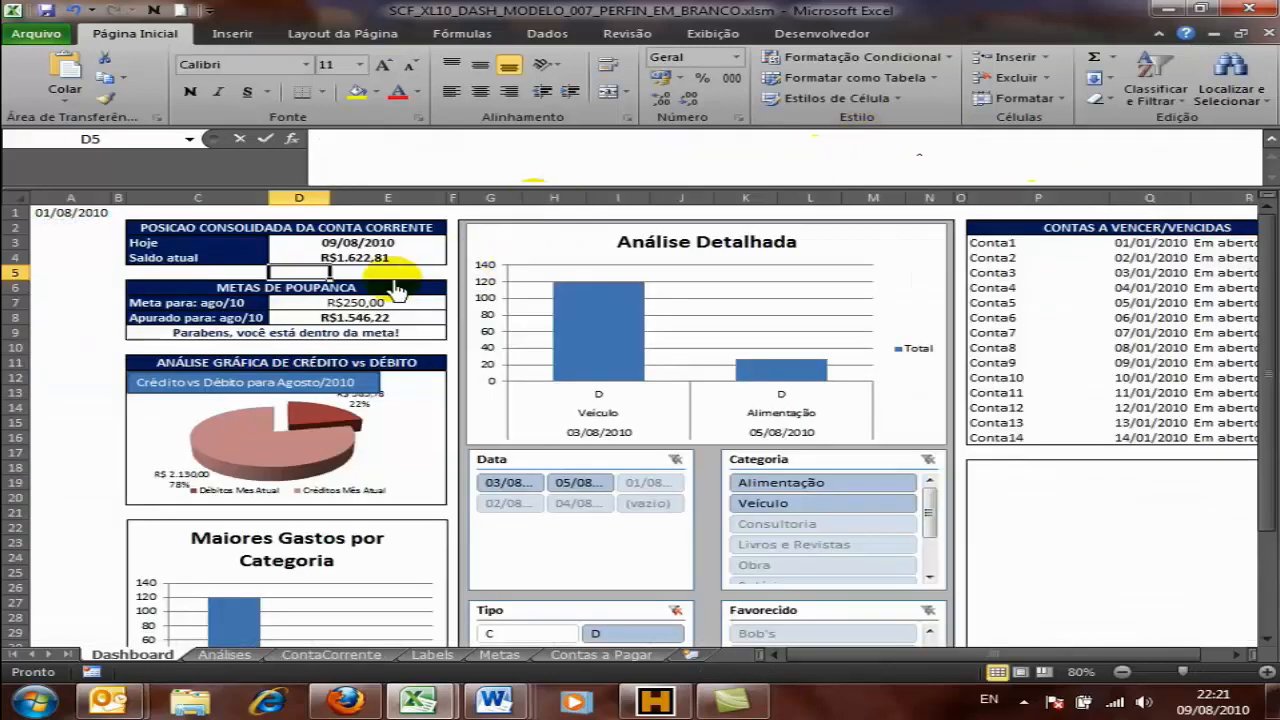
Step: Check the Saldo atual formula in D4 against the last balance, cell F12, on the ContaCorrente sheet
left_click(355, 262)
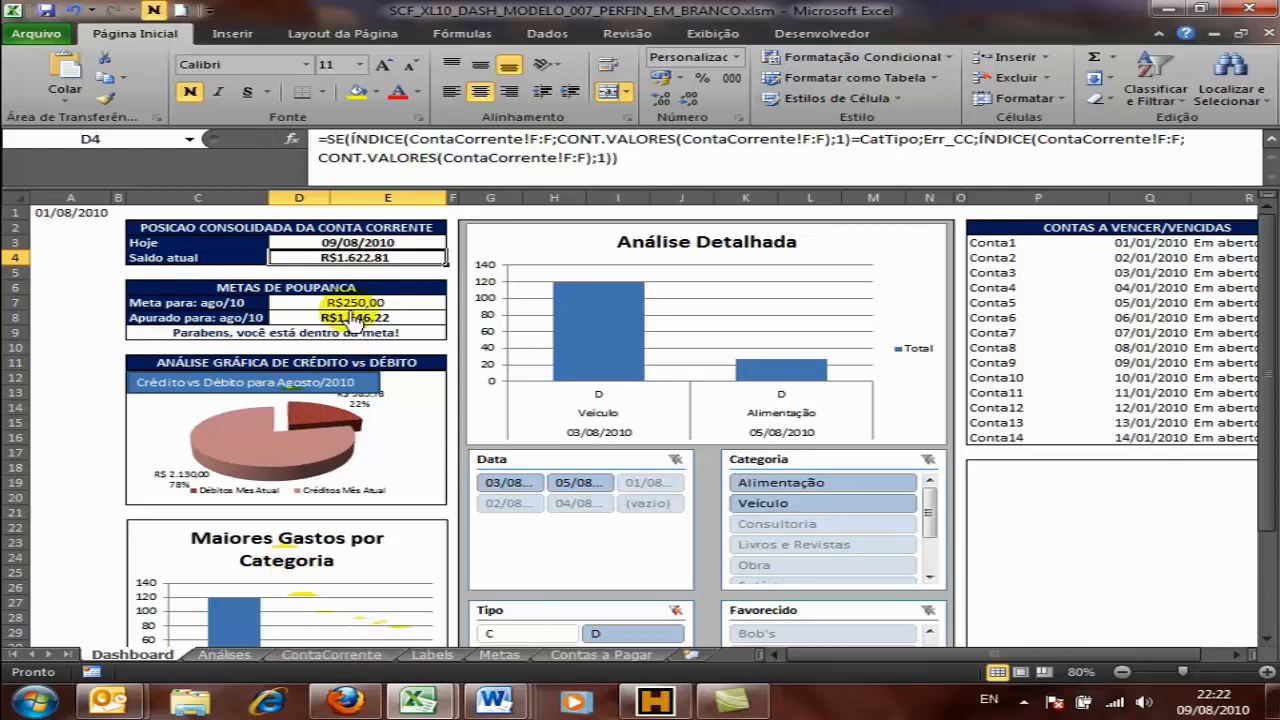
left_click(340, 658)
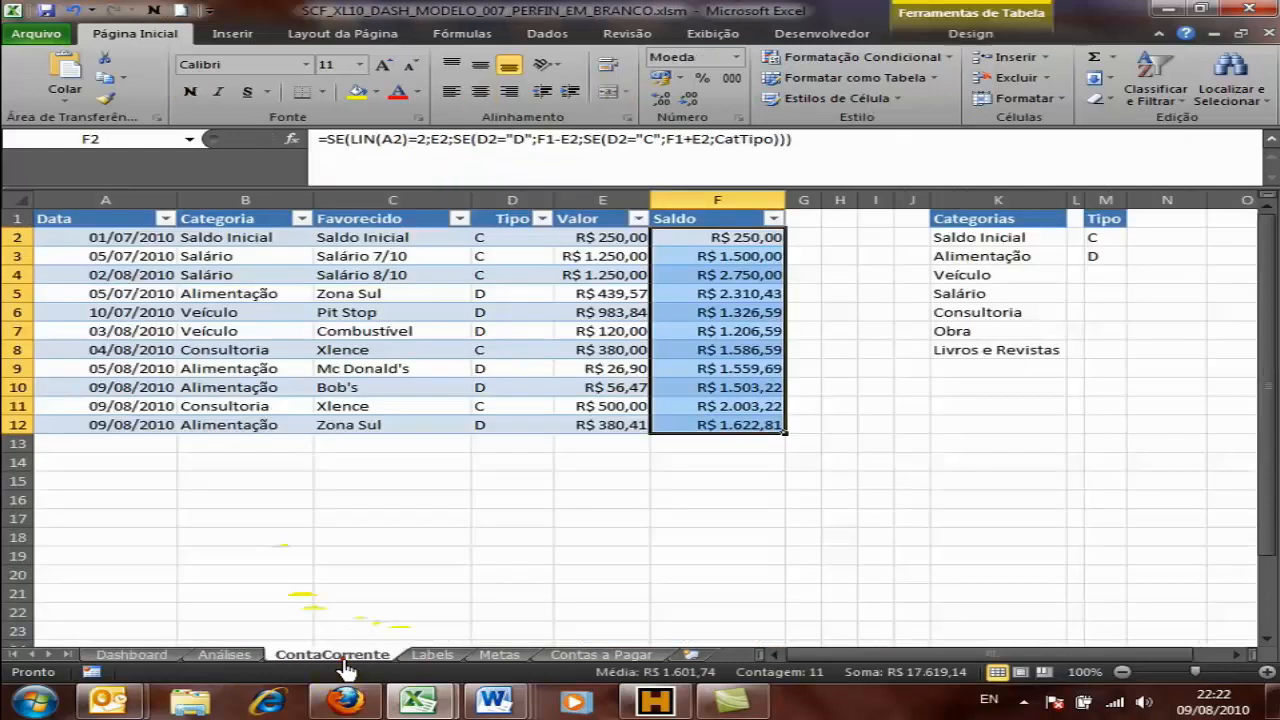
left_click(694, 428)
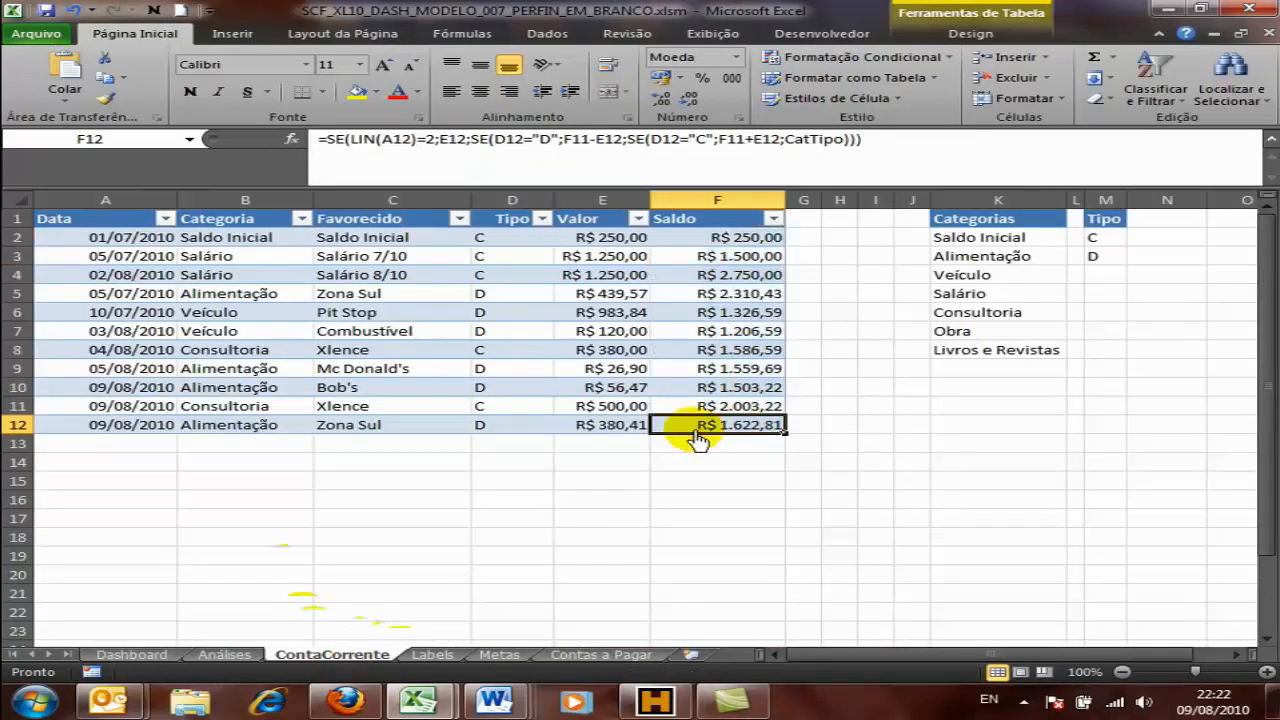
Step: Add an empty row 13 to the ContaCorrente table and check its effect on the dashboard's Saldo atual
key("Tab")
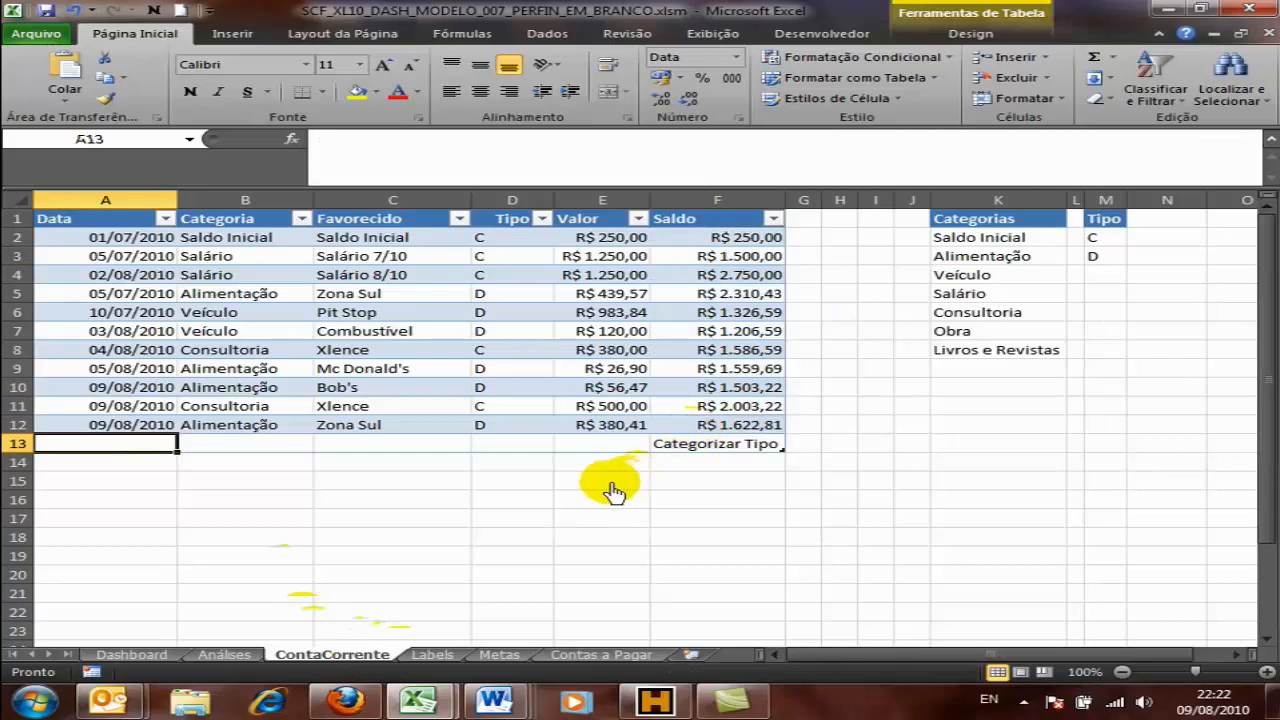
left_click(684, 447)
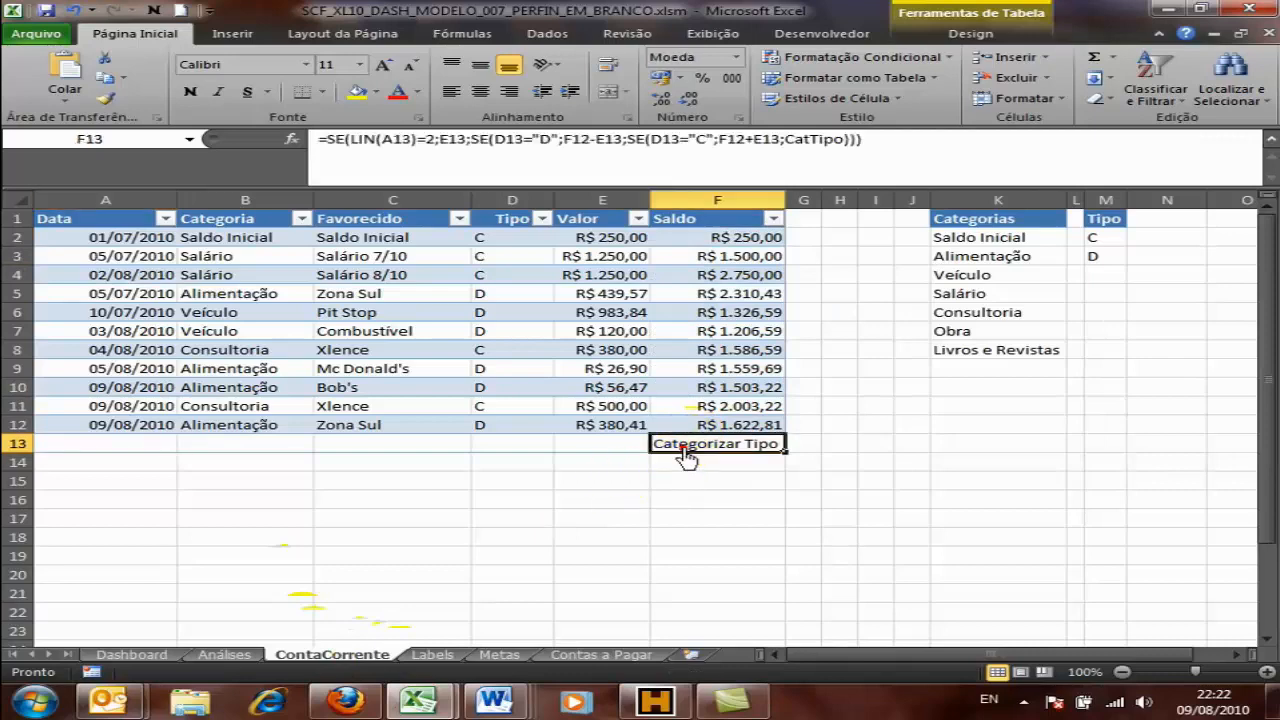
left_click(148, 656)
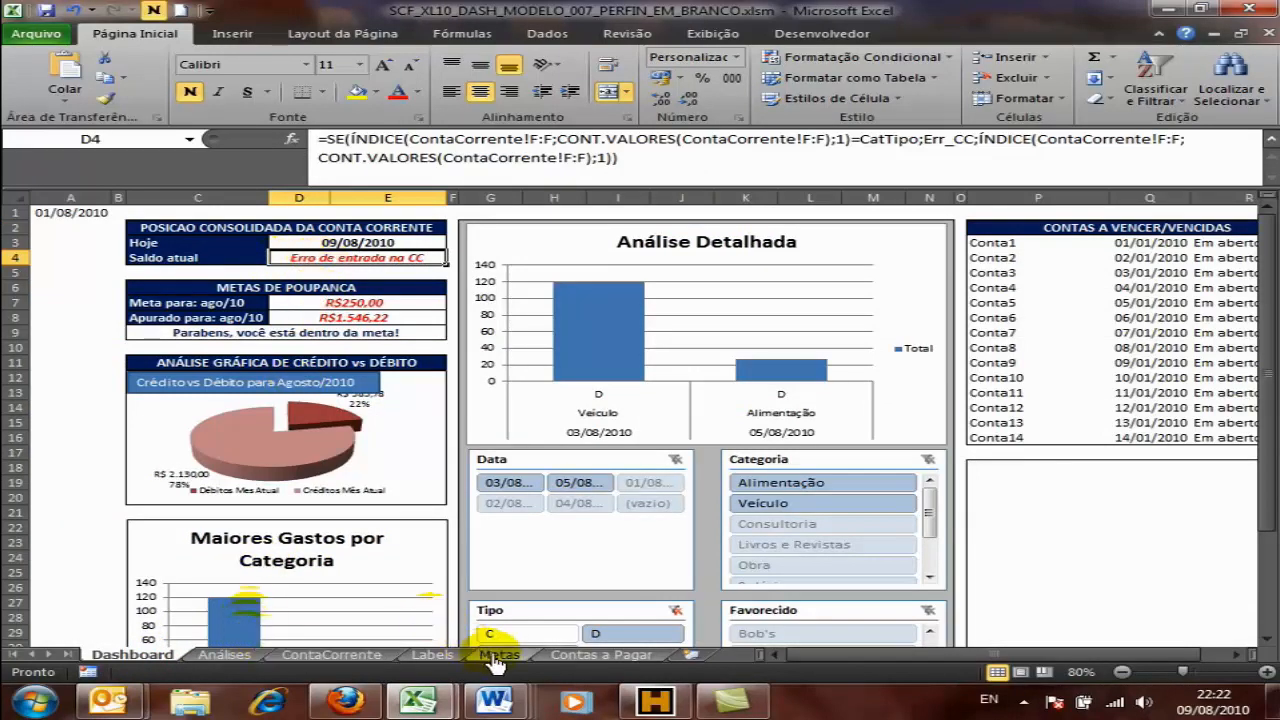
Step: Compare the Saldo text in ContaCorrente F13 and the Err_CC label in Labels A3 with the dashboard's Saldo atual cell
left_click(335, 655)
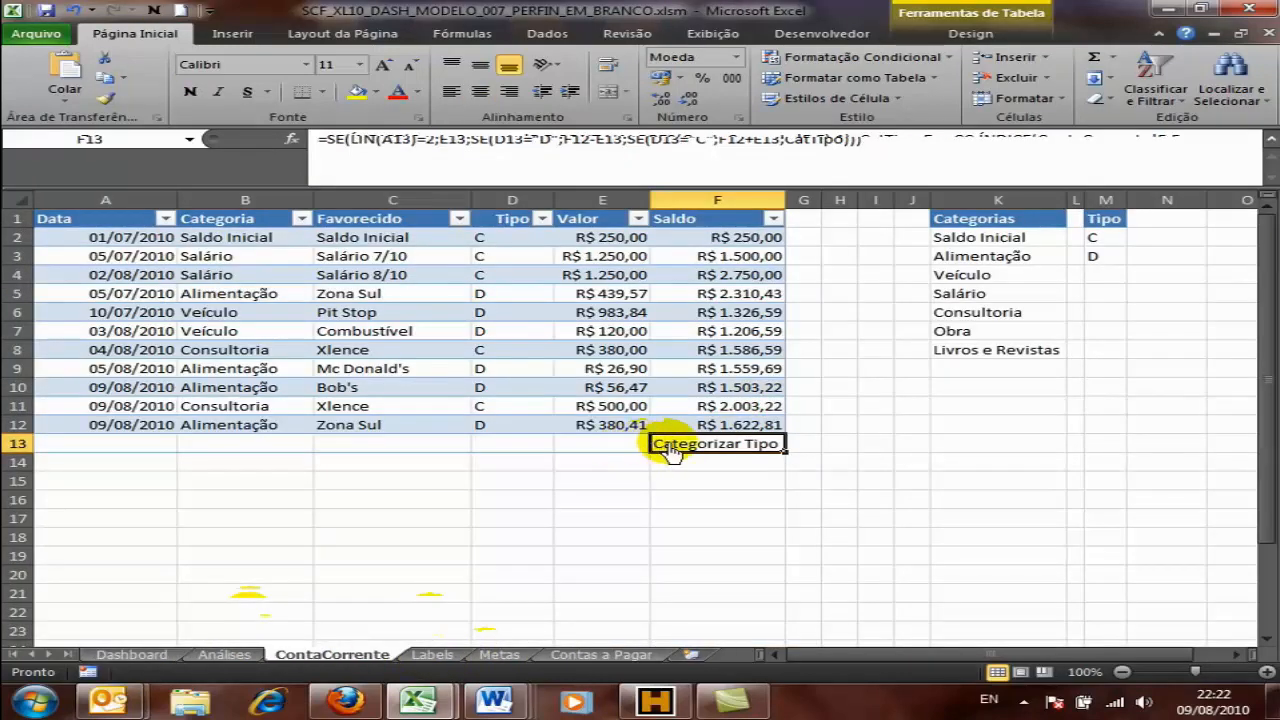
left_click(500, 655)
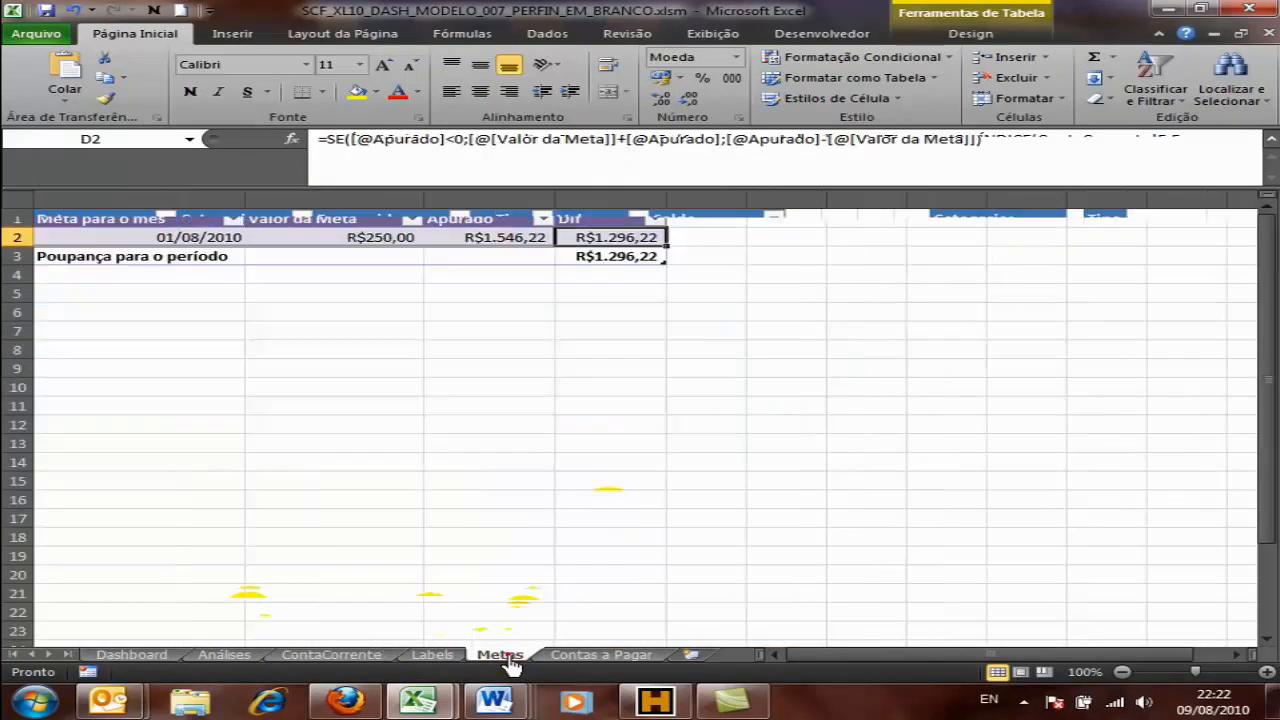
left_click(432, 655)
left_click(205, 258)
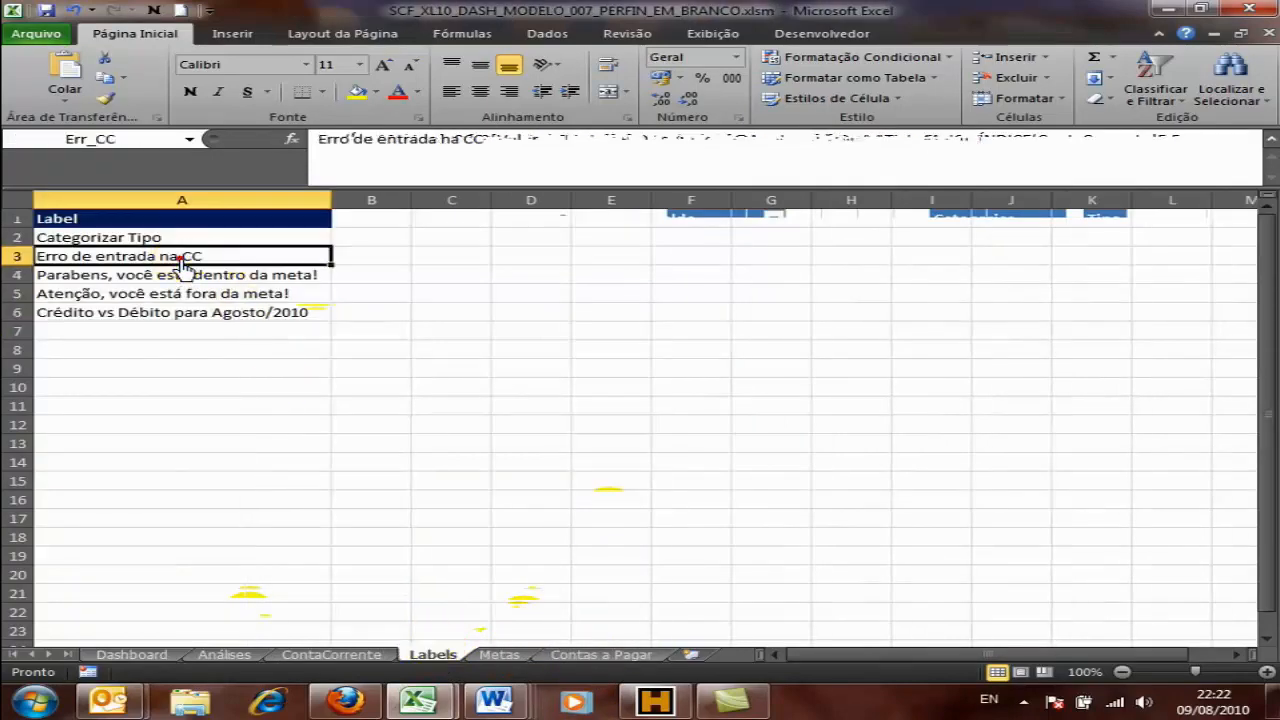
left_click(135, 654)
left_click(310, 258)
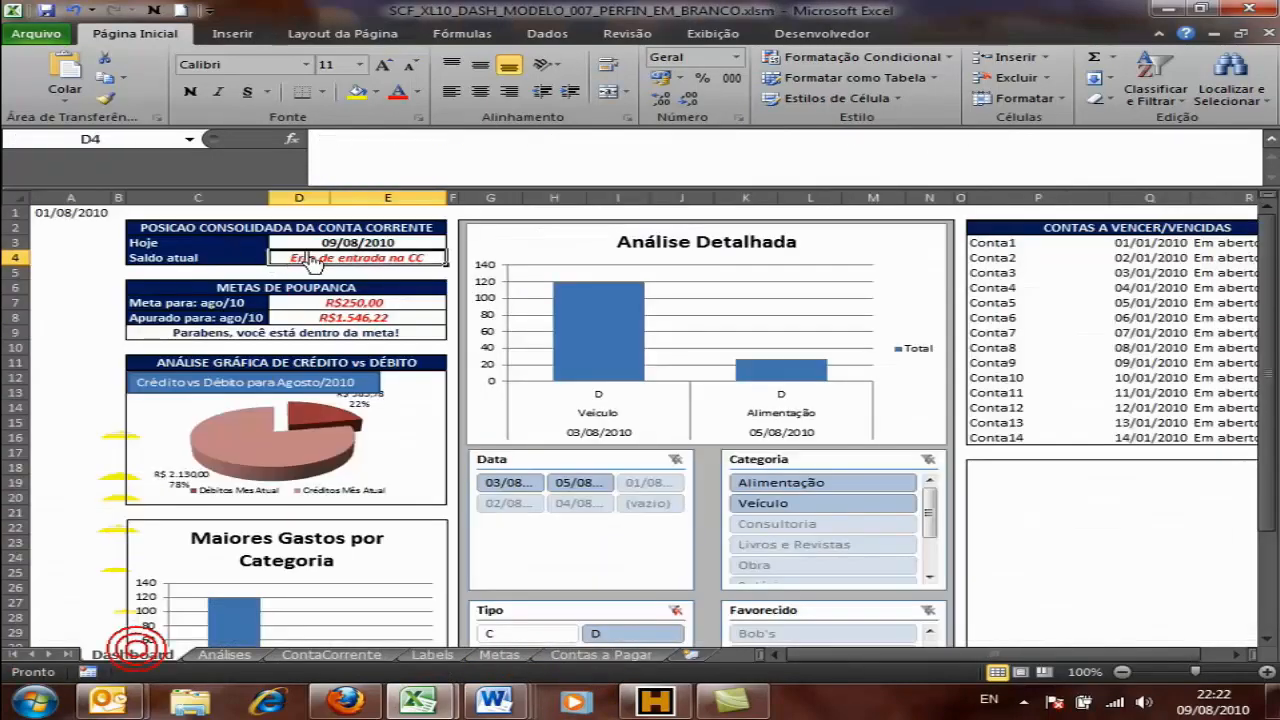
left_click(432, 655)
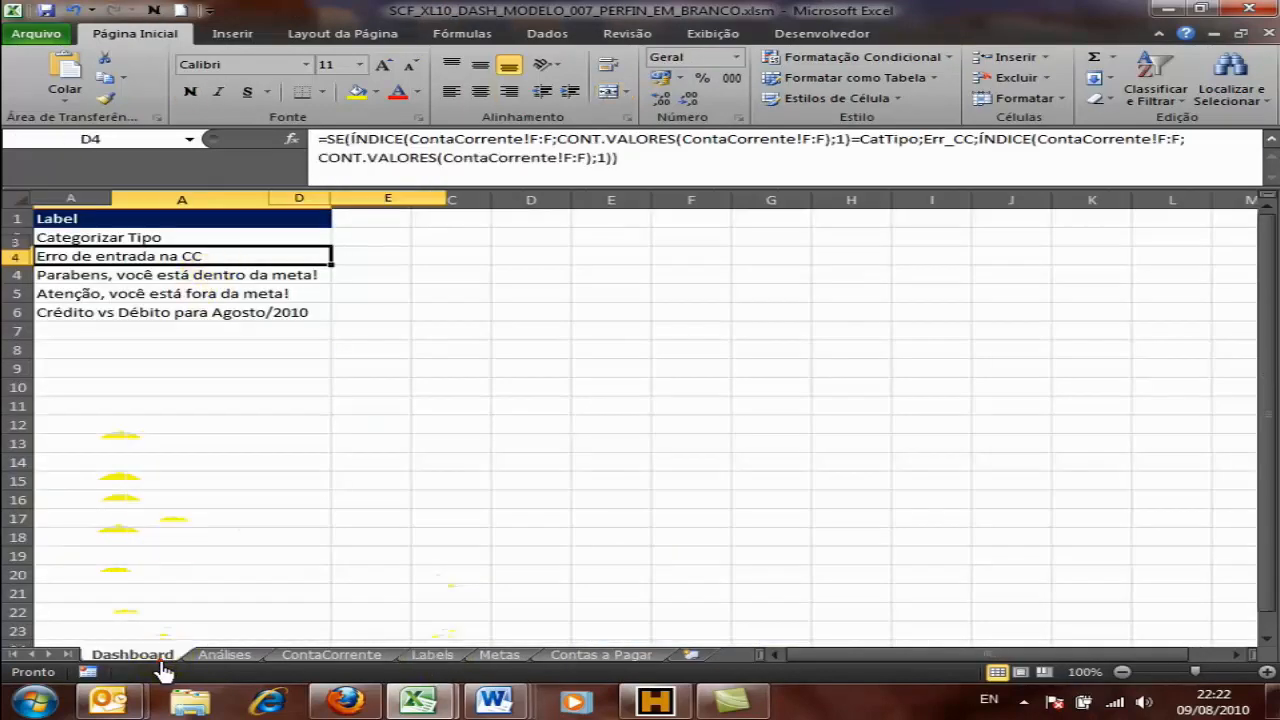
left_click(160, 655)
Step: Examine the formula and font format of the conditional formatting rule on D4, leaving the rule unedited
left_click(940, 57)
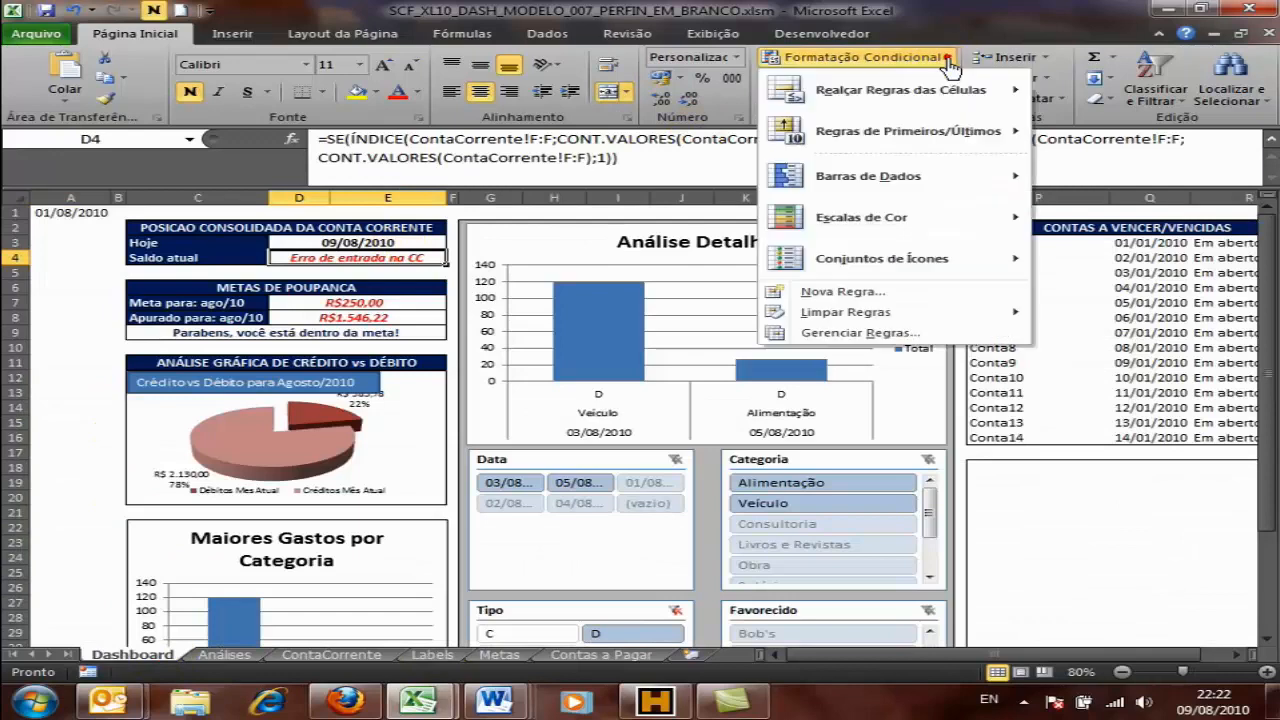
left_click(815, 333)
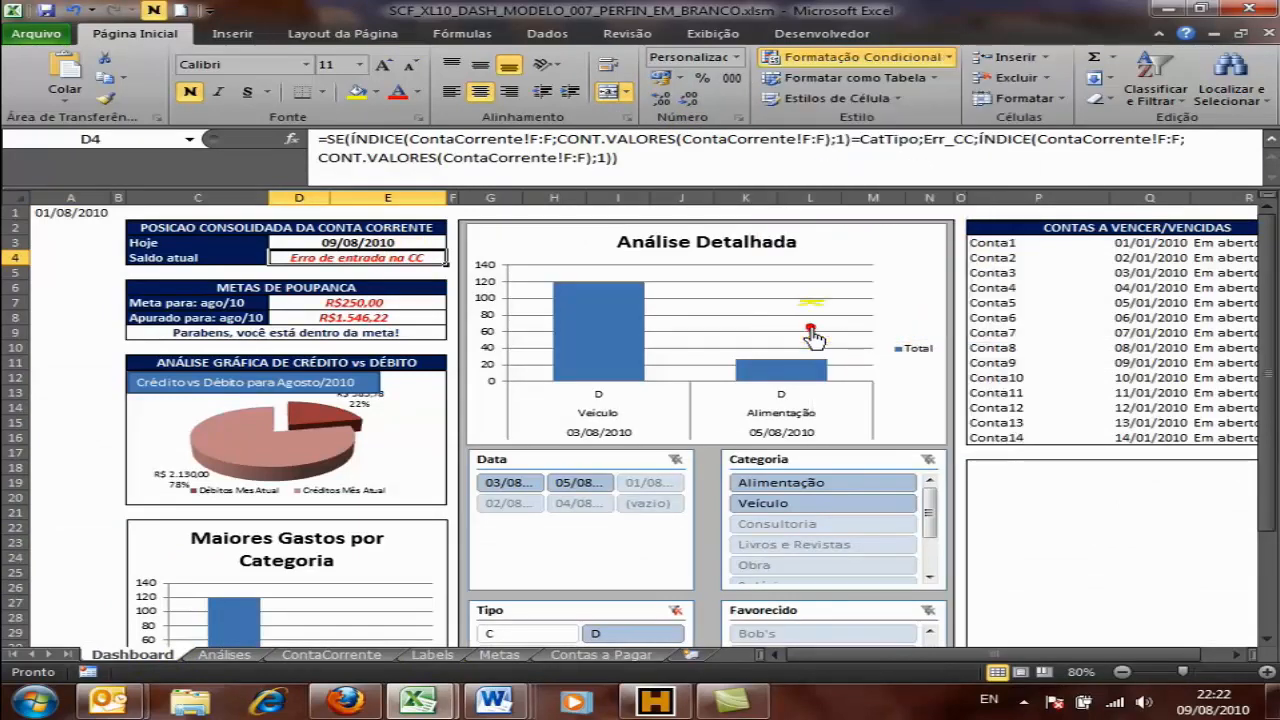
left_click(272, 483)
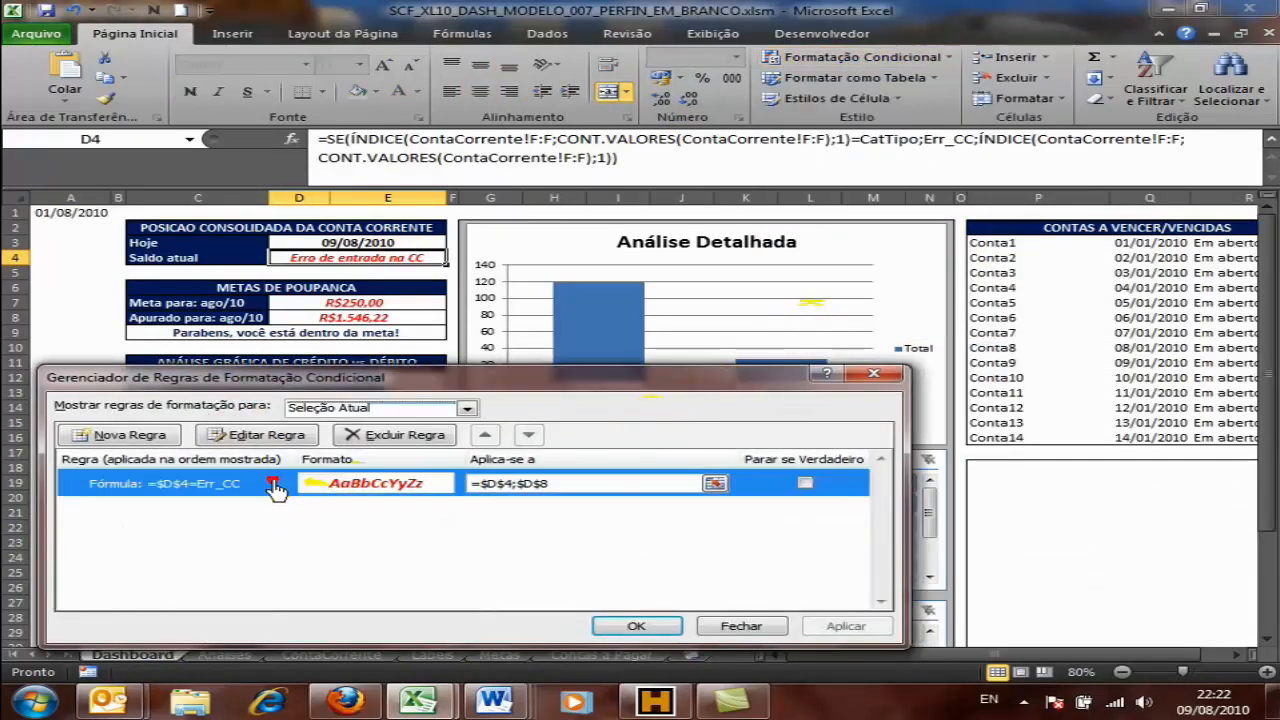
left_click(258, 434)
left_click_drag(418, 347, 815, 238)
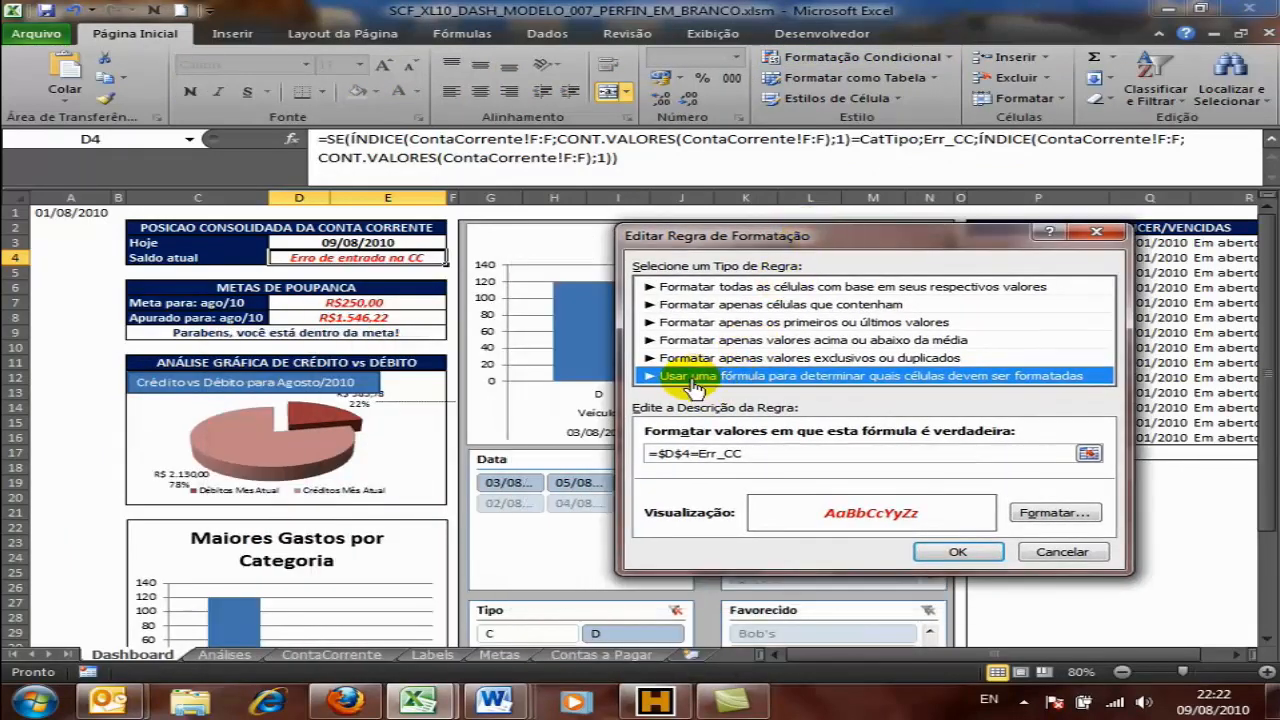
left_click(665, 462)
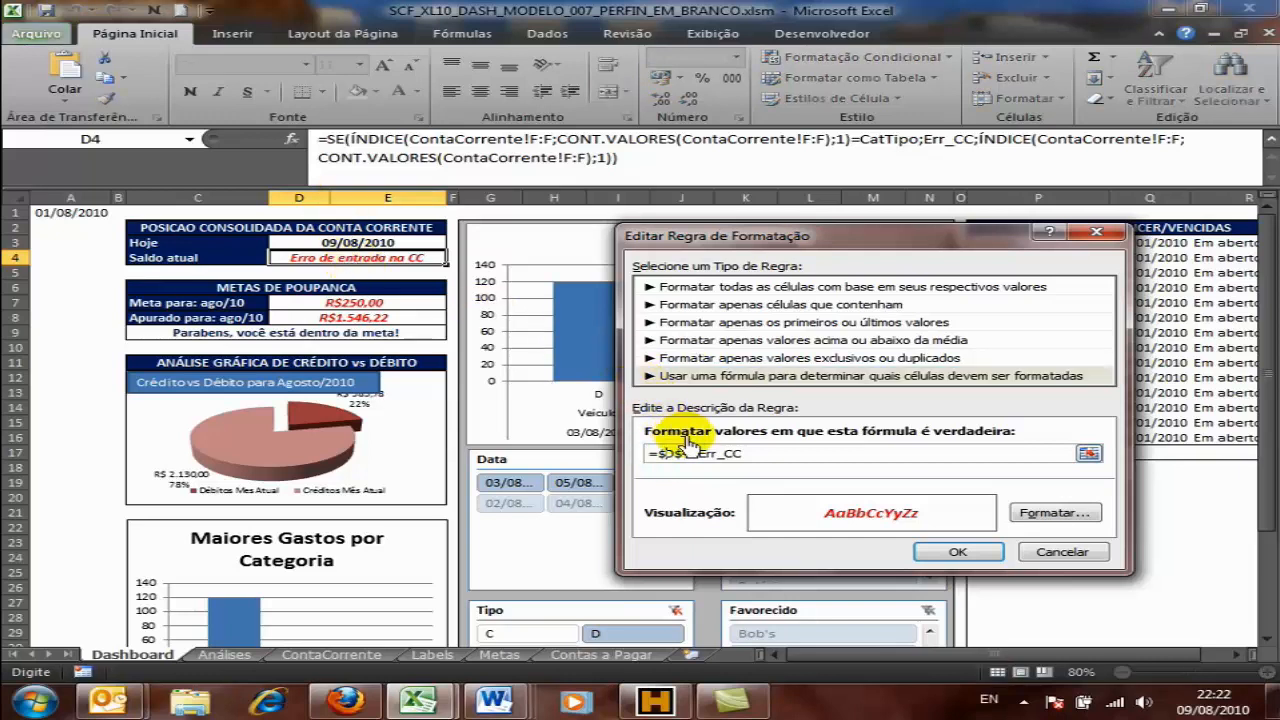
left_click(1054, 512)
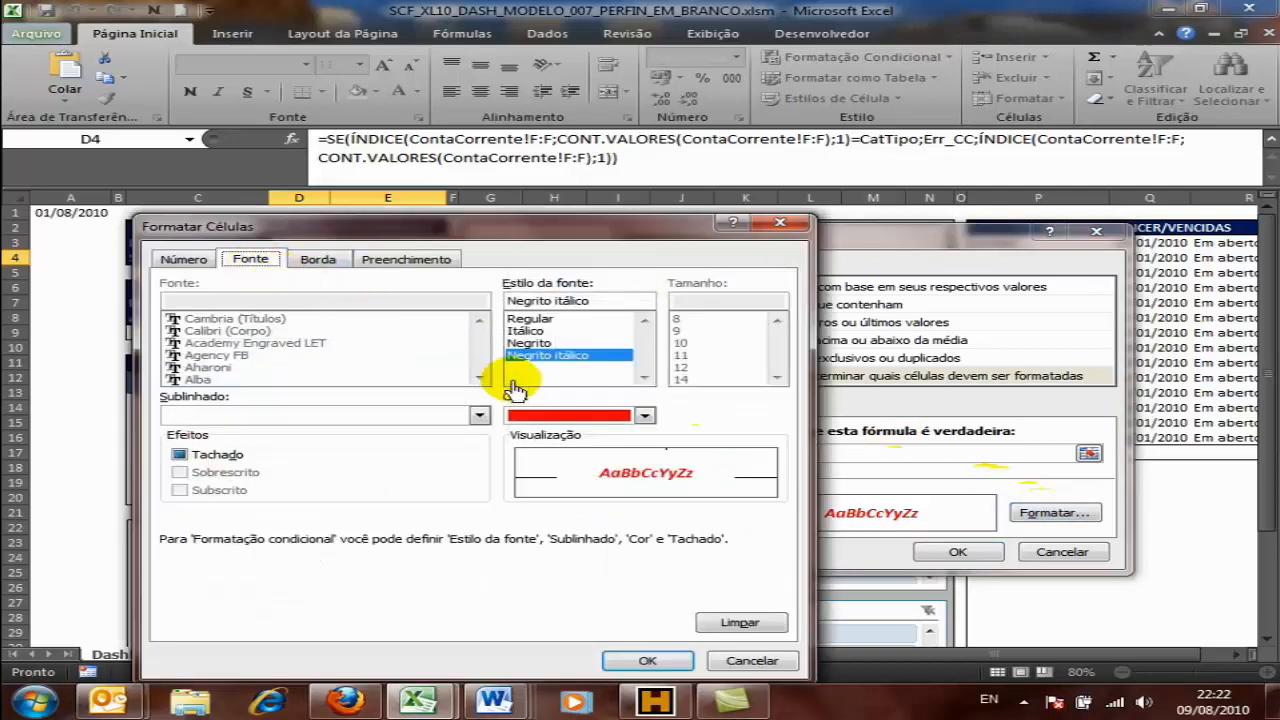
left_click(728, 661)
left_click(990, 556)
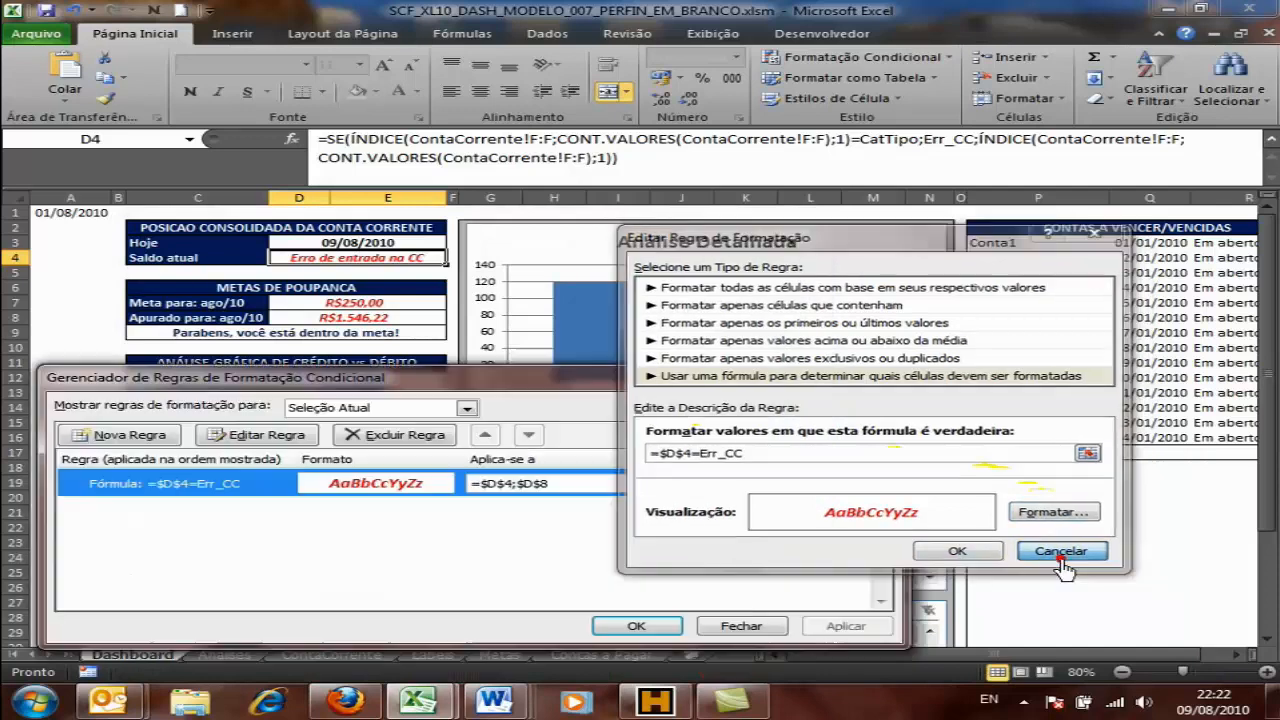
left_click(752, 627)
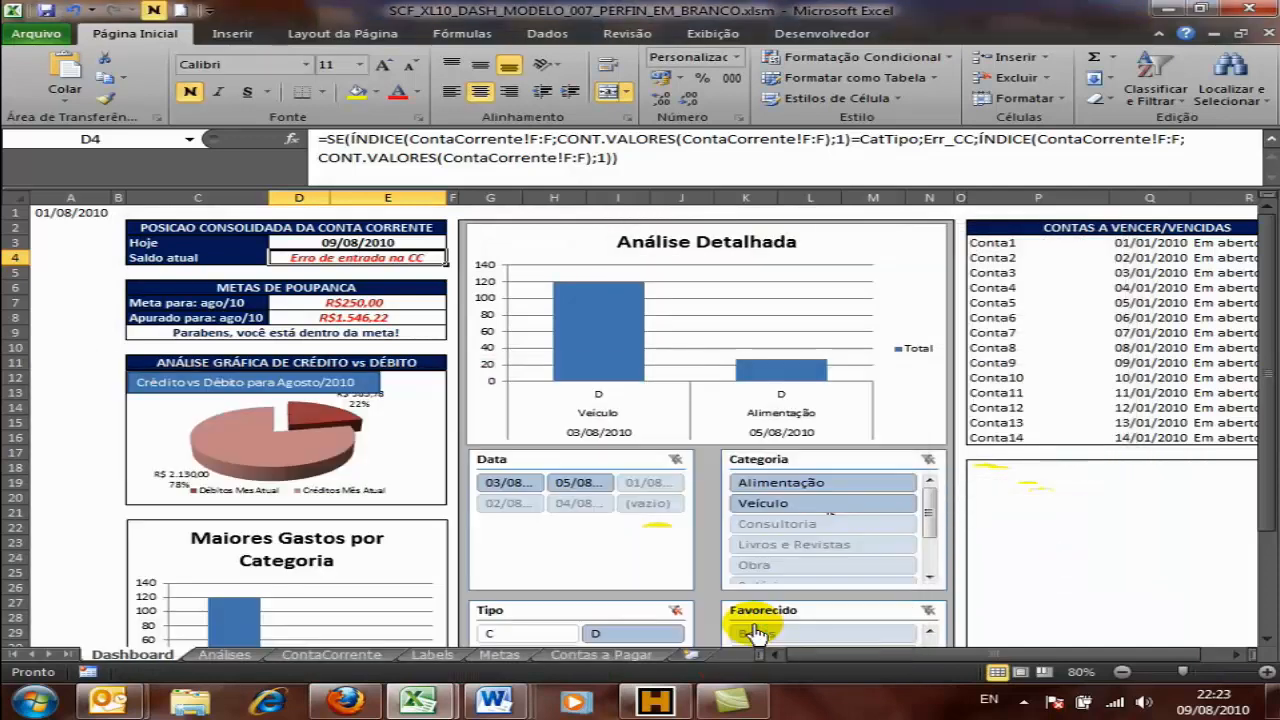
Step: Delete the empty row 13 from the ContaCorrente sheet and return to the dashboard's Saldo atual
left_click(366, 654)
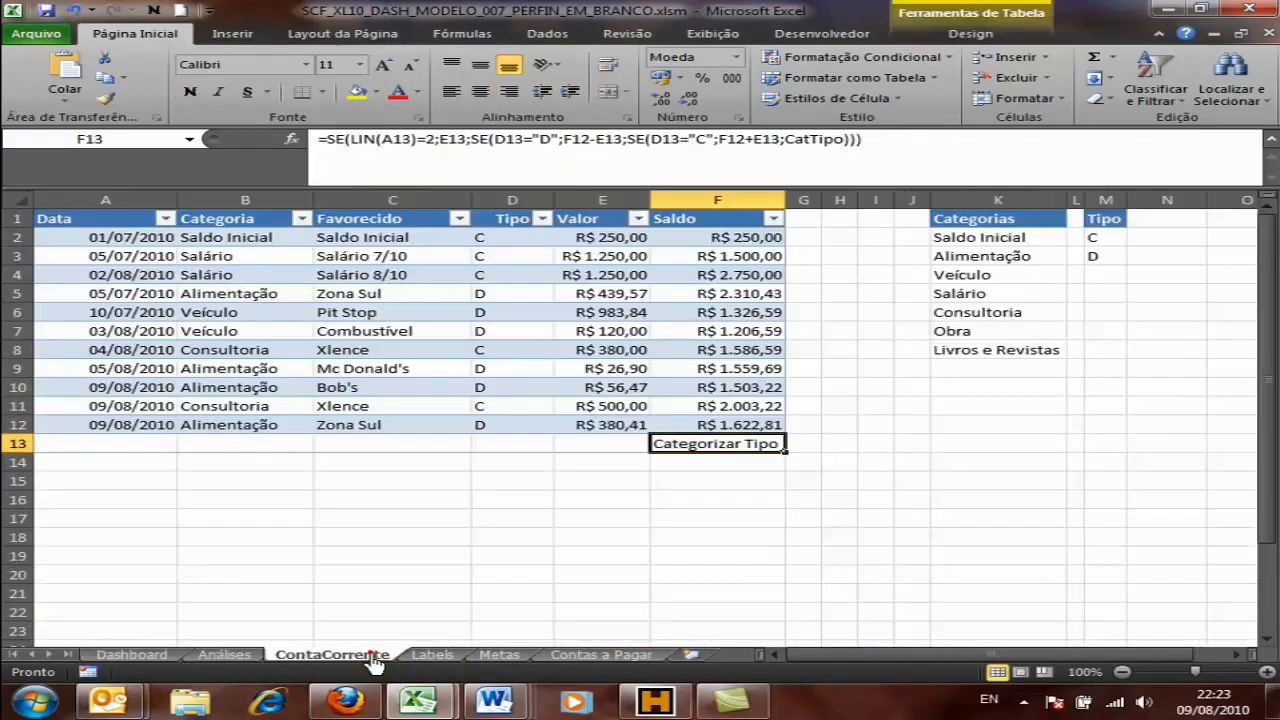
left_click(18, 443)
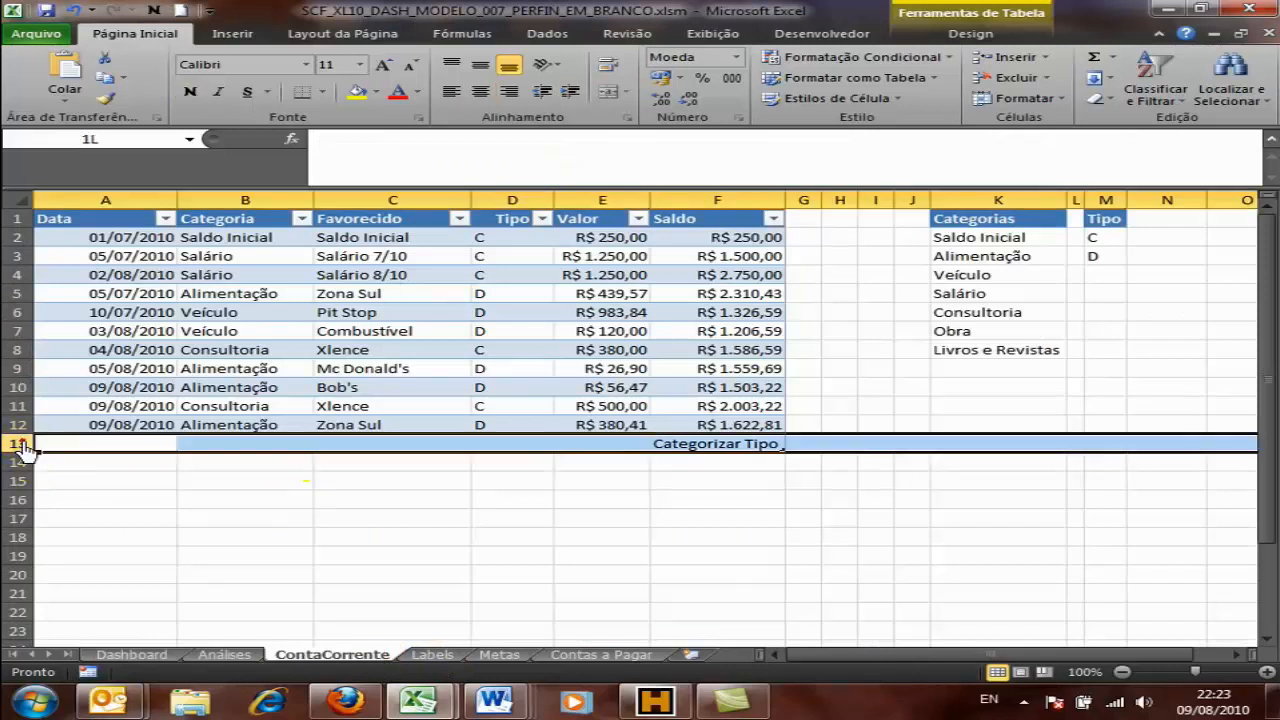
right_click(18, 443)
left_click(100, 322)
left_click(183, 540)
left_click(105, 654)
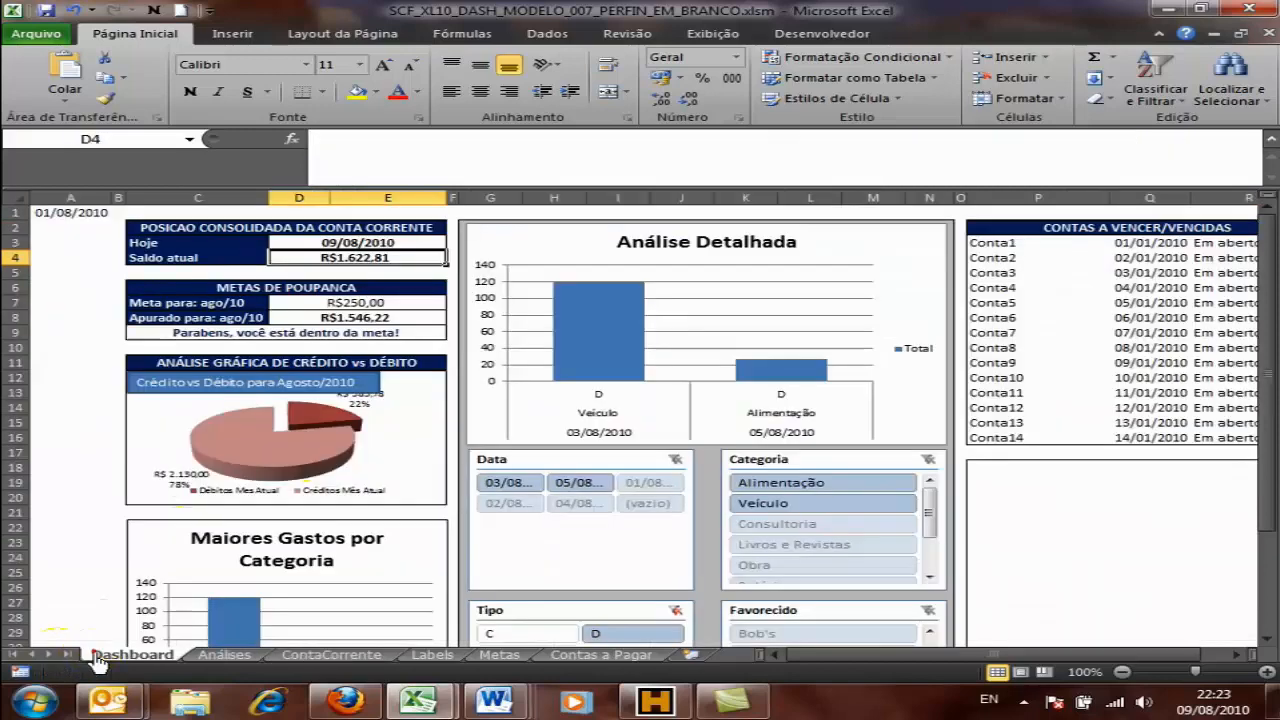
left_click(311, 289)
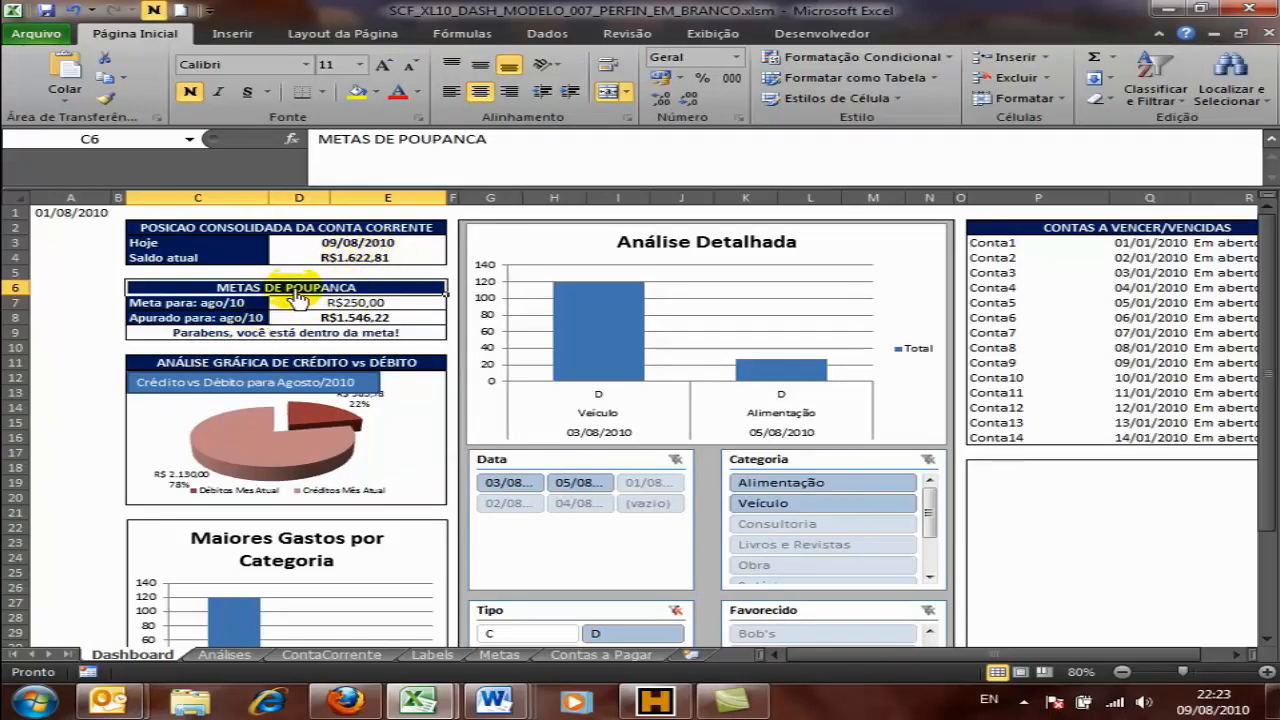
left_click(626, 91)
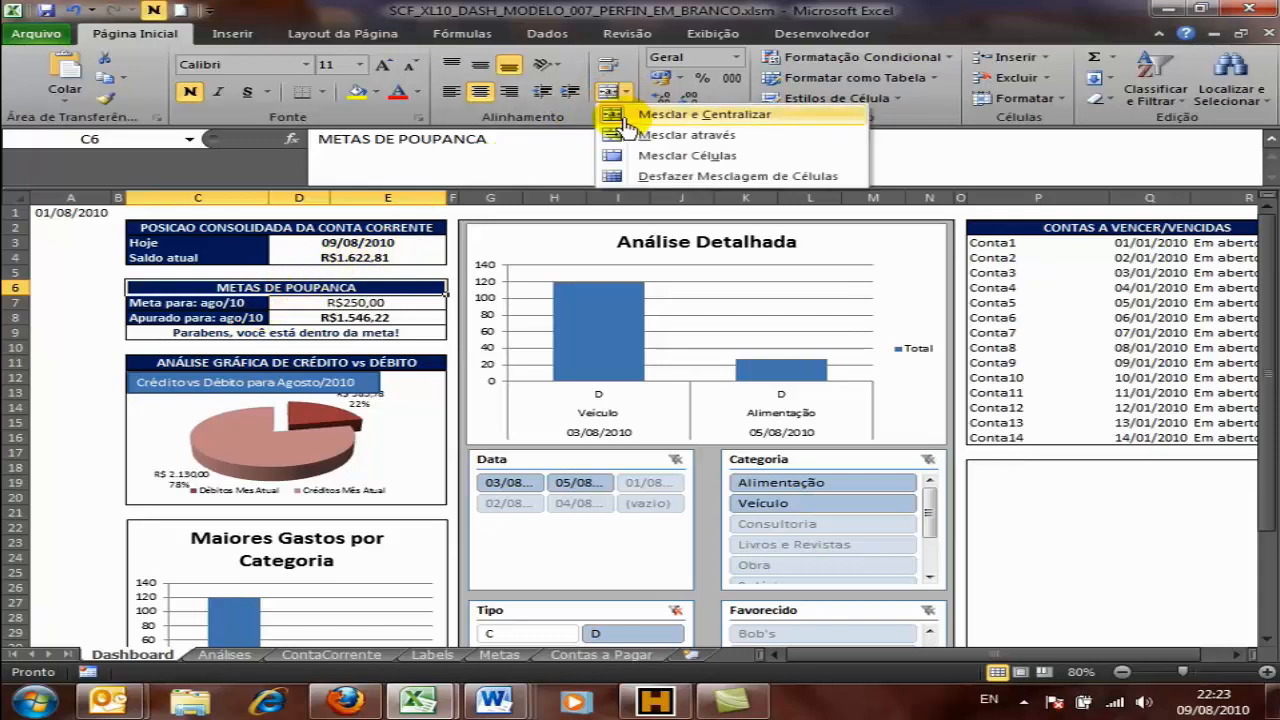
left_click(353, 310)
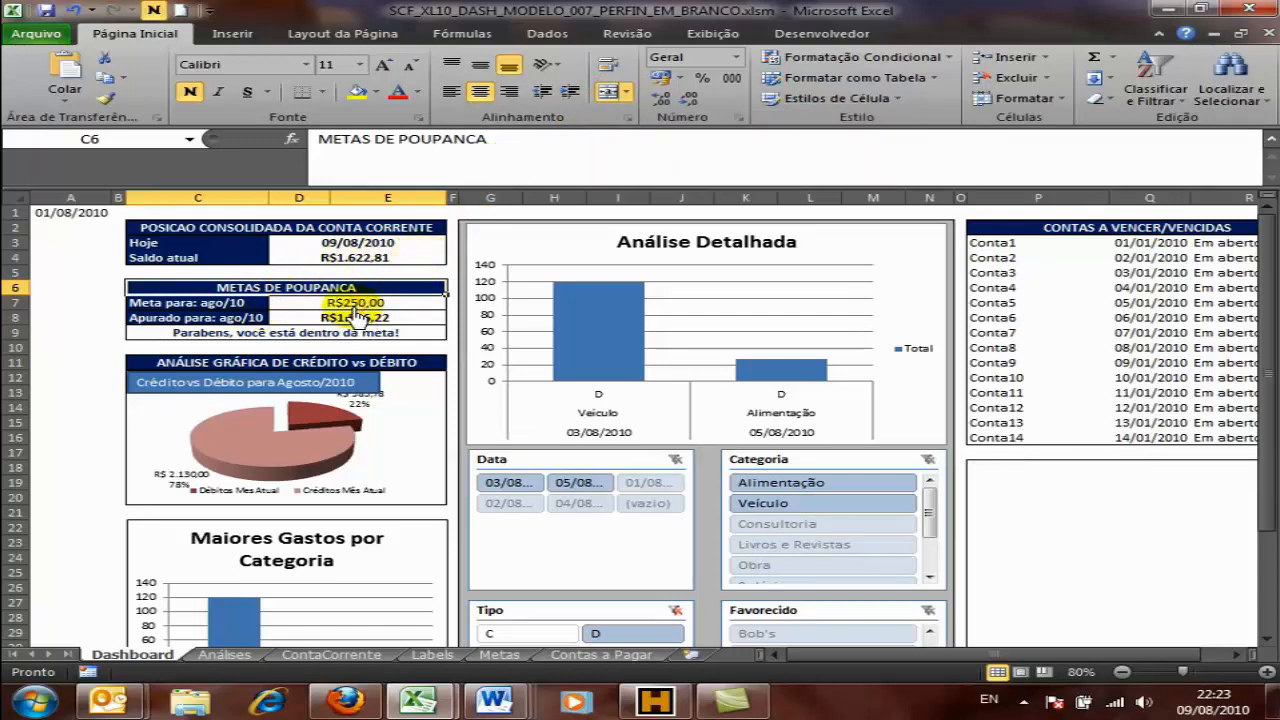
Step: Clear the existing PROCV formula from the savings goal cell D7 on the dashboard
left_click(353, 306)
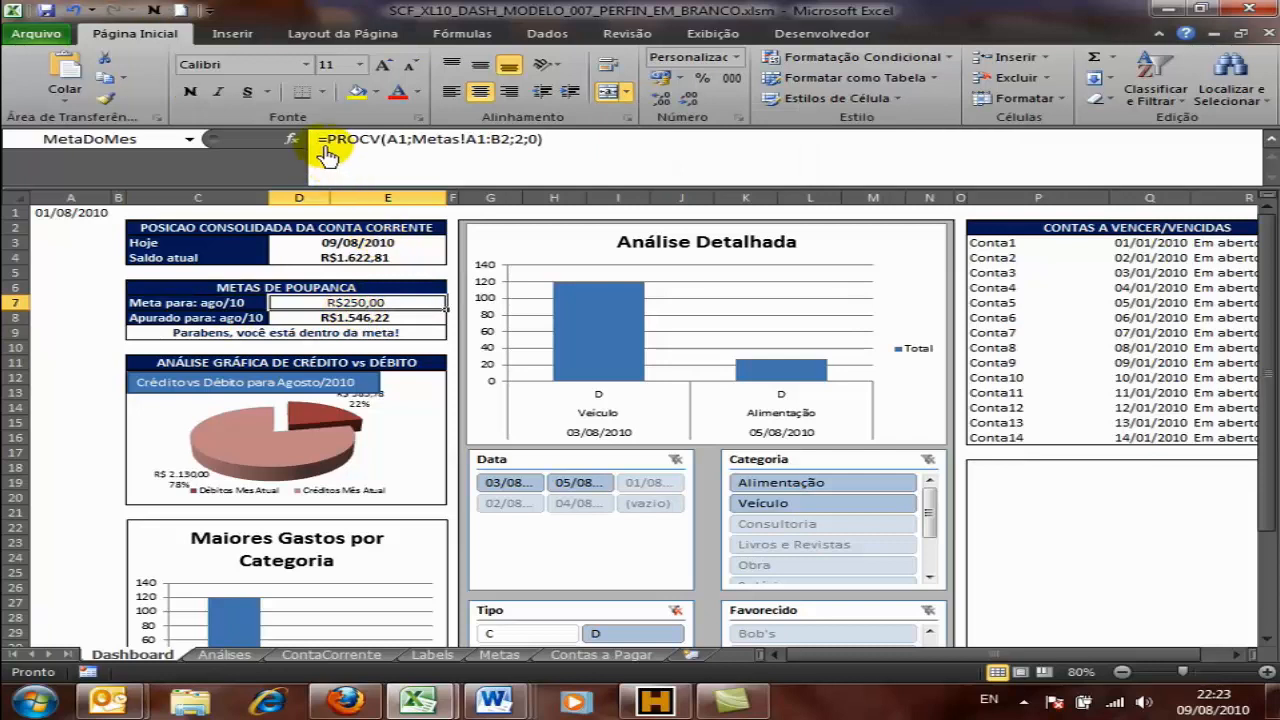
left_click_drag(320, 145, 612, 177)
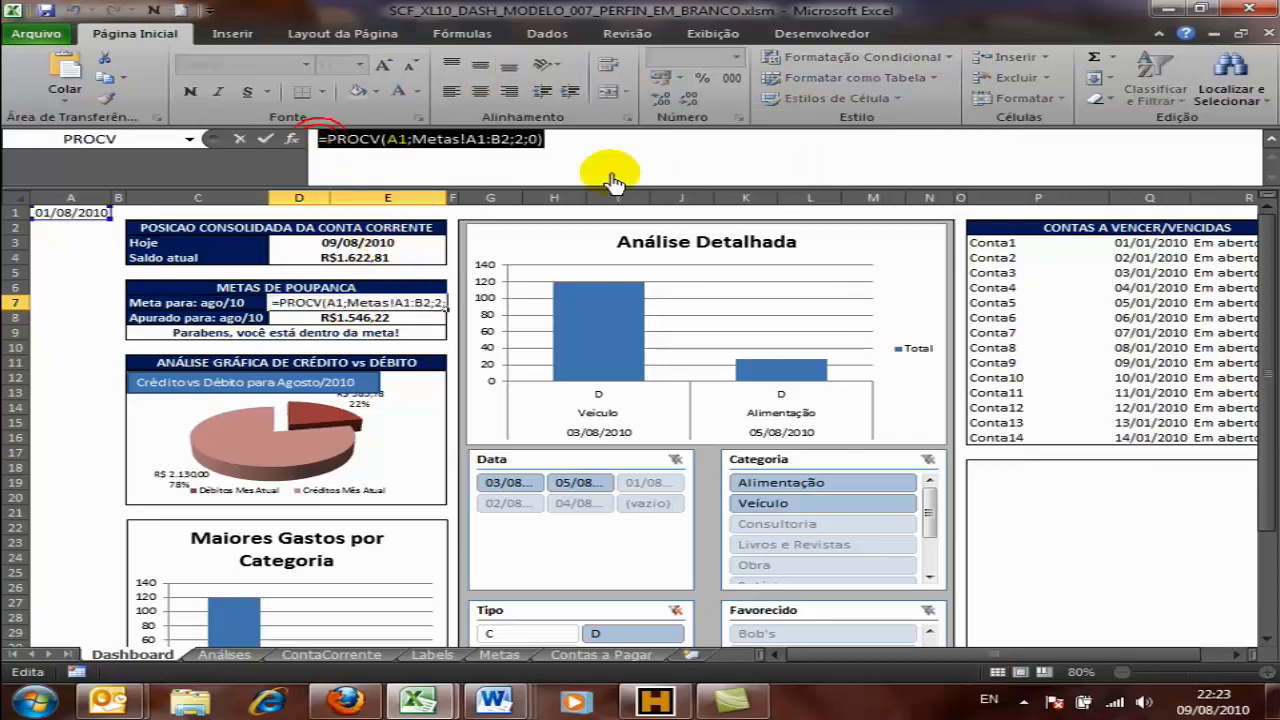
key("Delete")
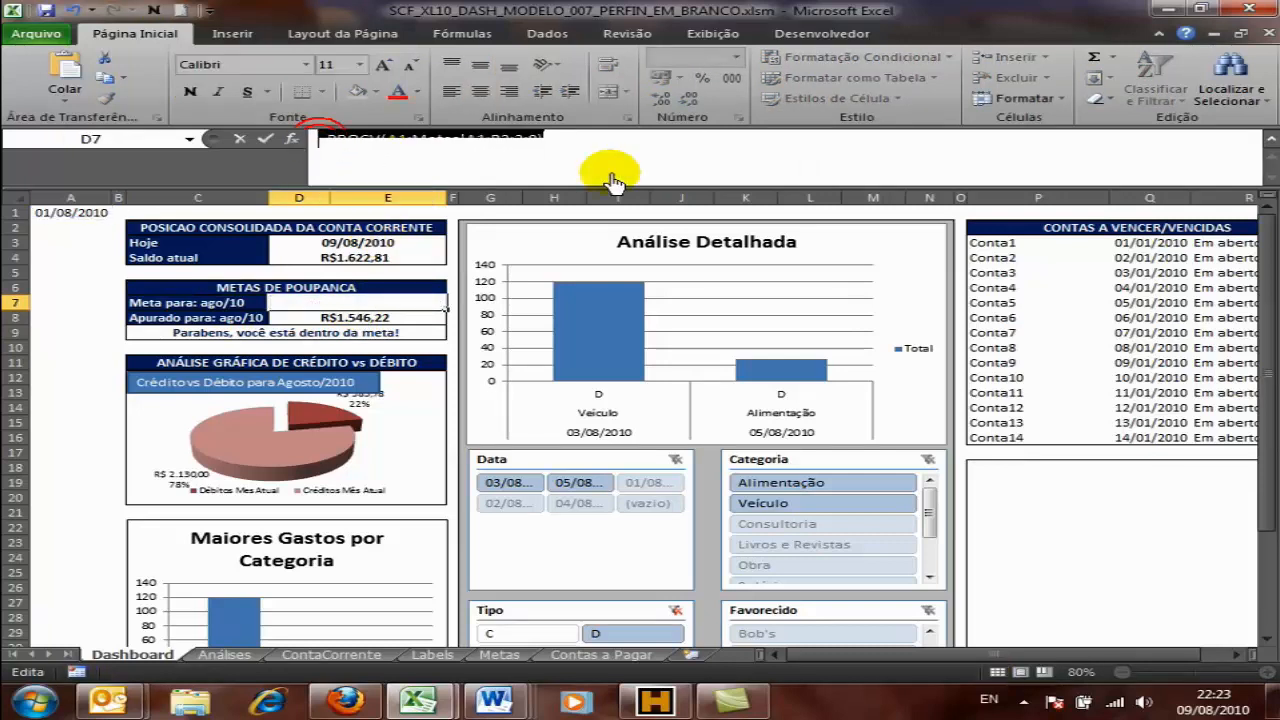
key("Escape")
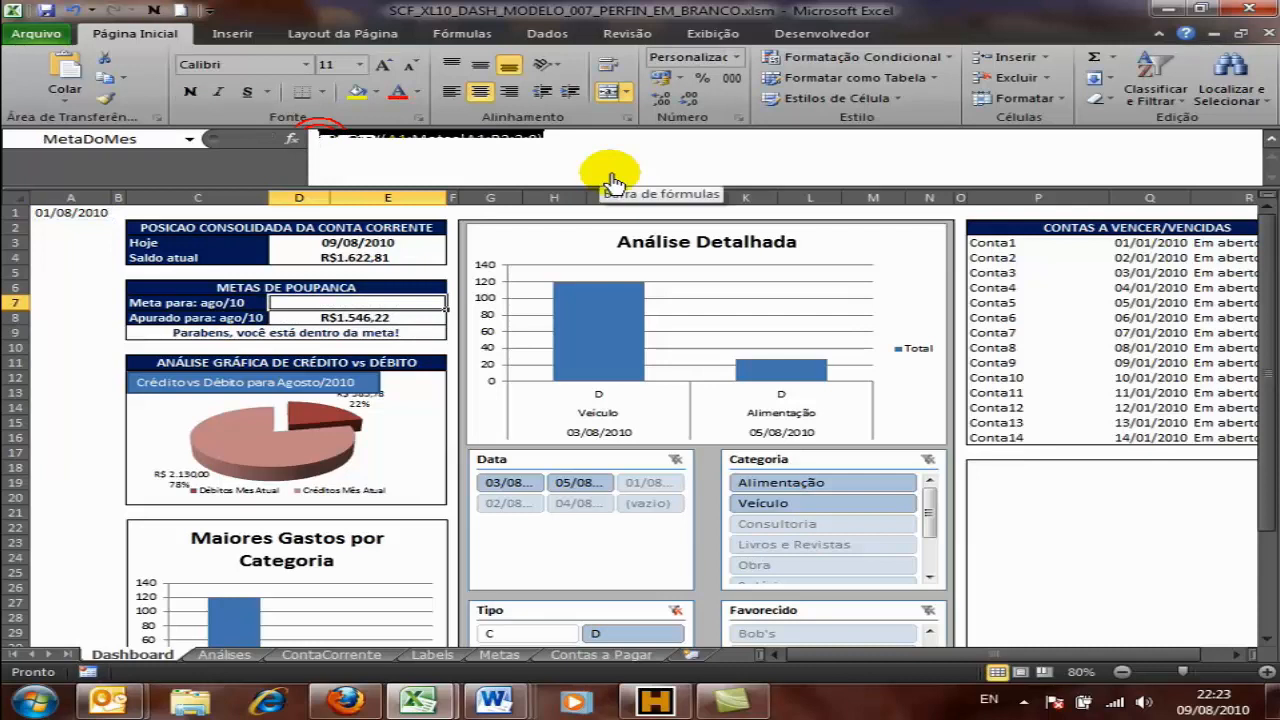
Step: Start a PROCV formula in D7 that looks up A1 in the table range Metas!A1:D2
type("=procv")
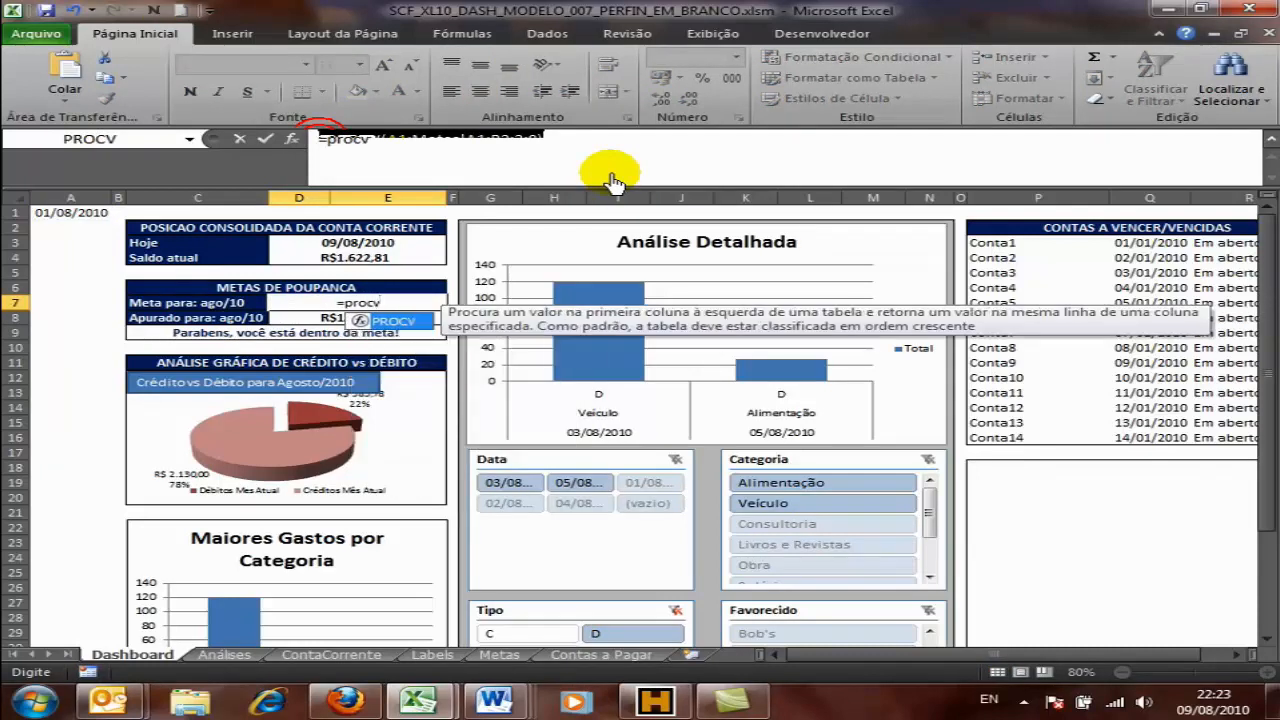
type("(")
left_click(76, 220)
left_click(75, 221)
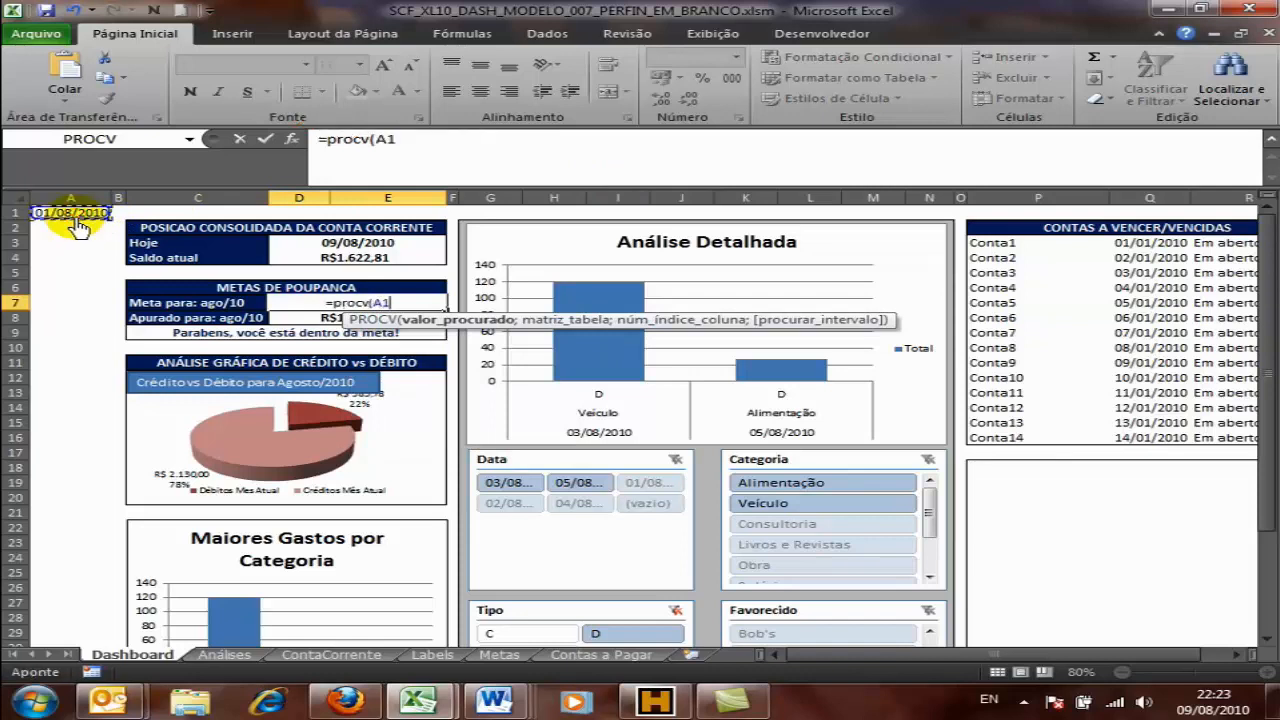
type(";")
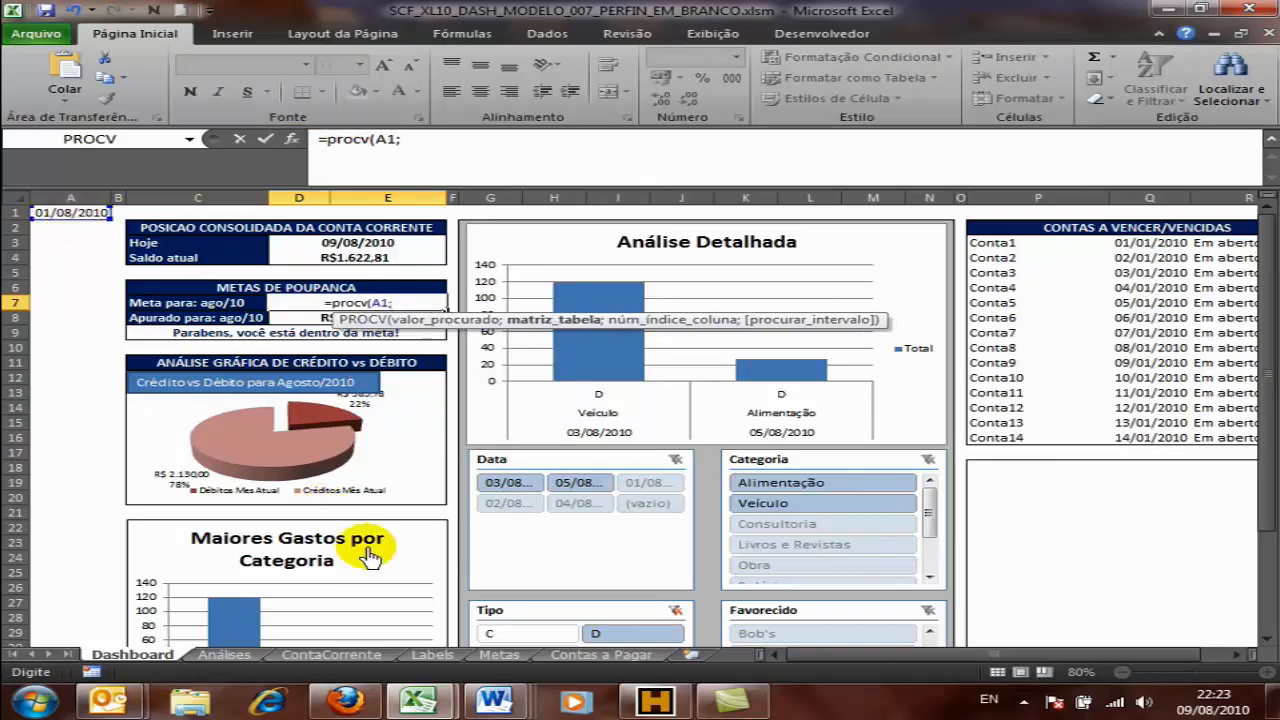
left_click(497, 655)
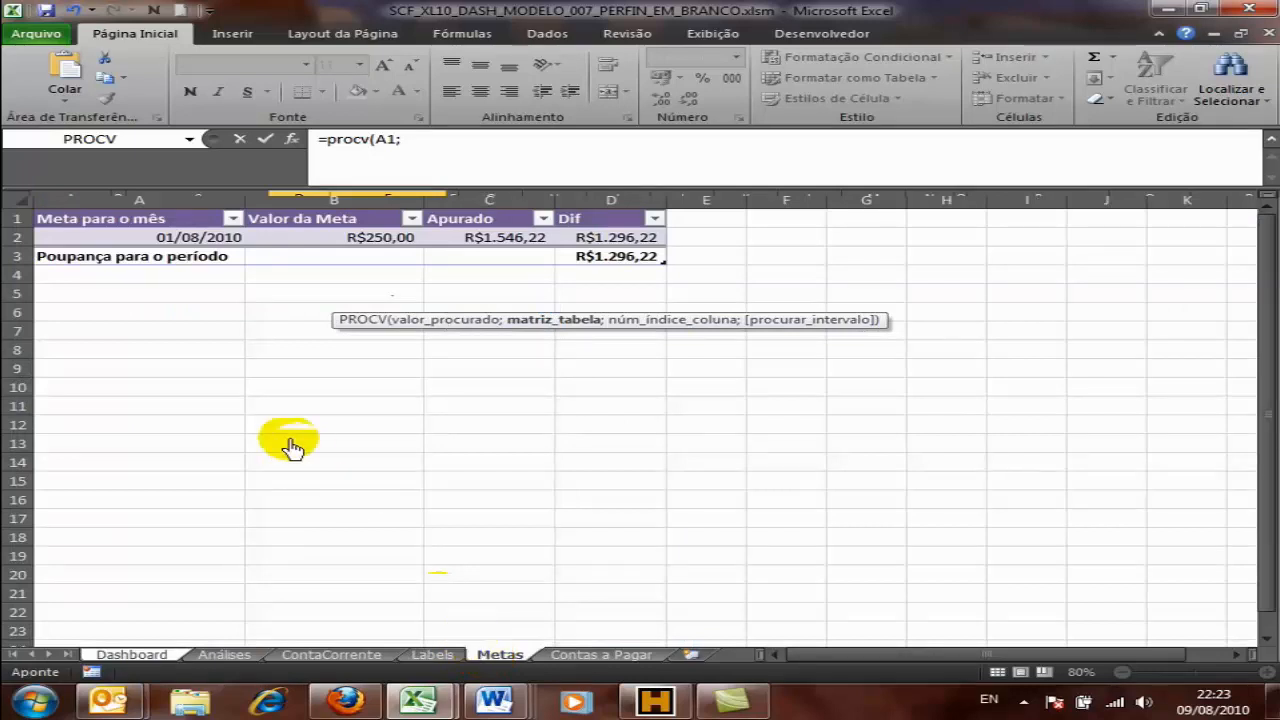
left_click(153, 221)
left_click_drag(153, 221, 612, 250)
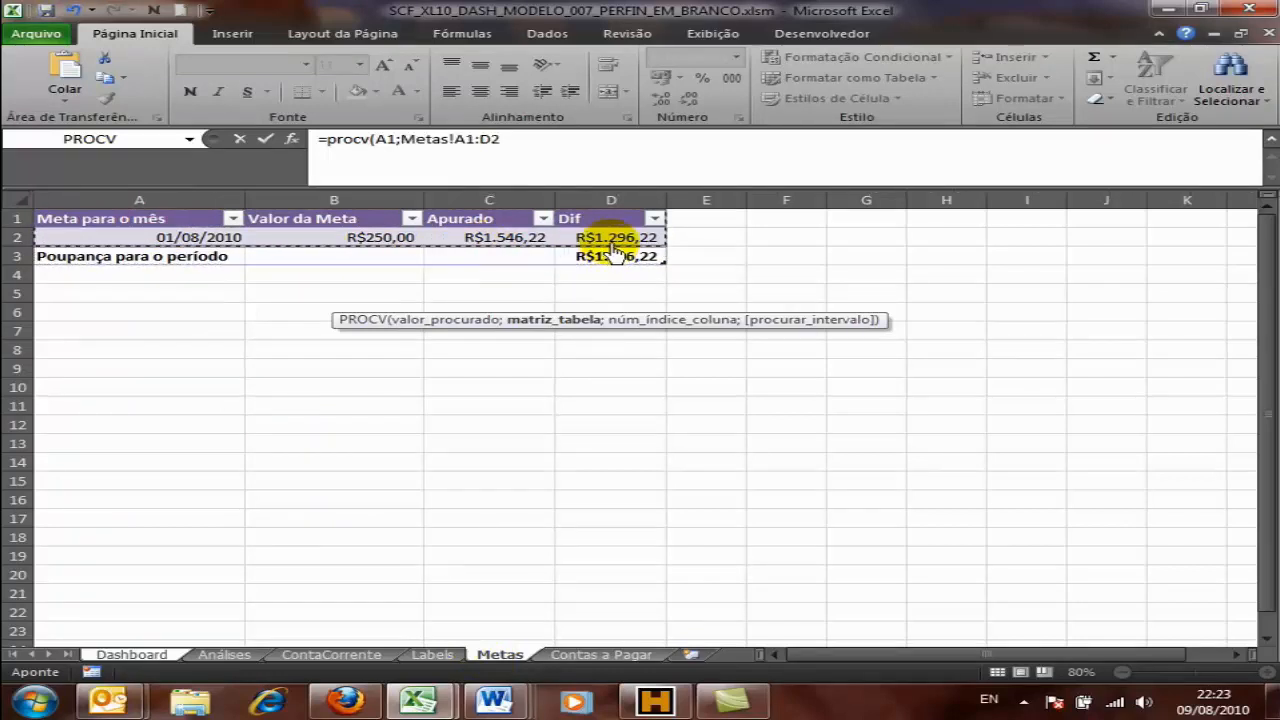
type(";")
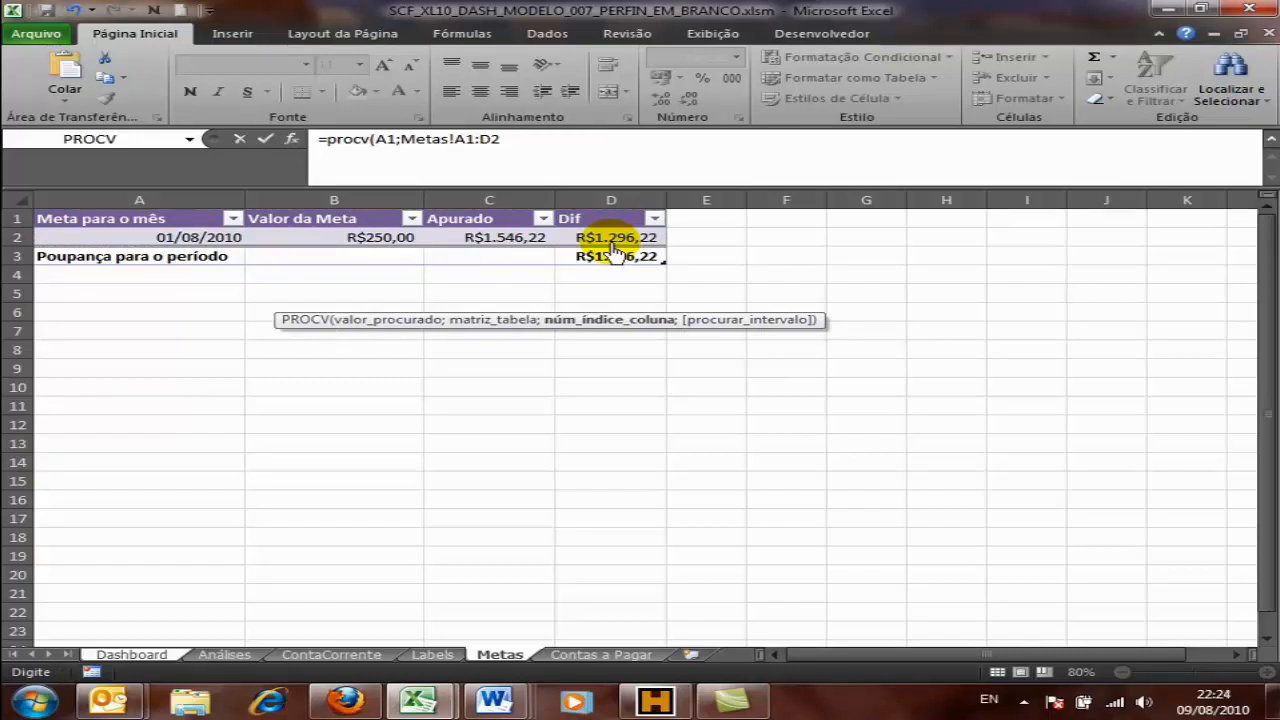
Step: Complete the D7 PROCV formula with column index 2 and exact match 0, and check the entered formula
type("2")
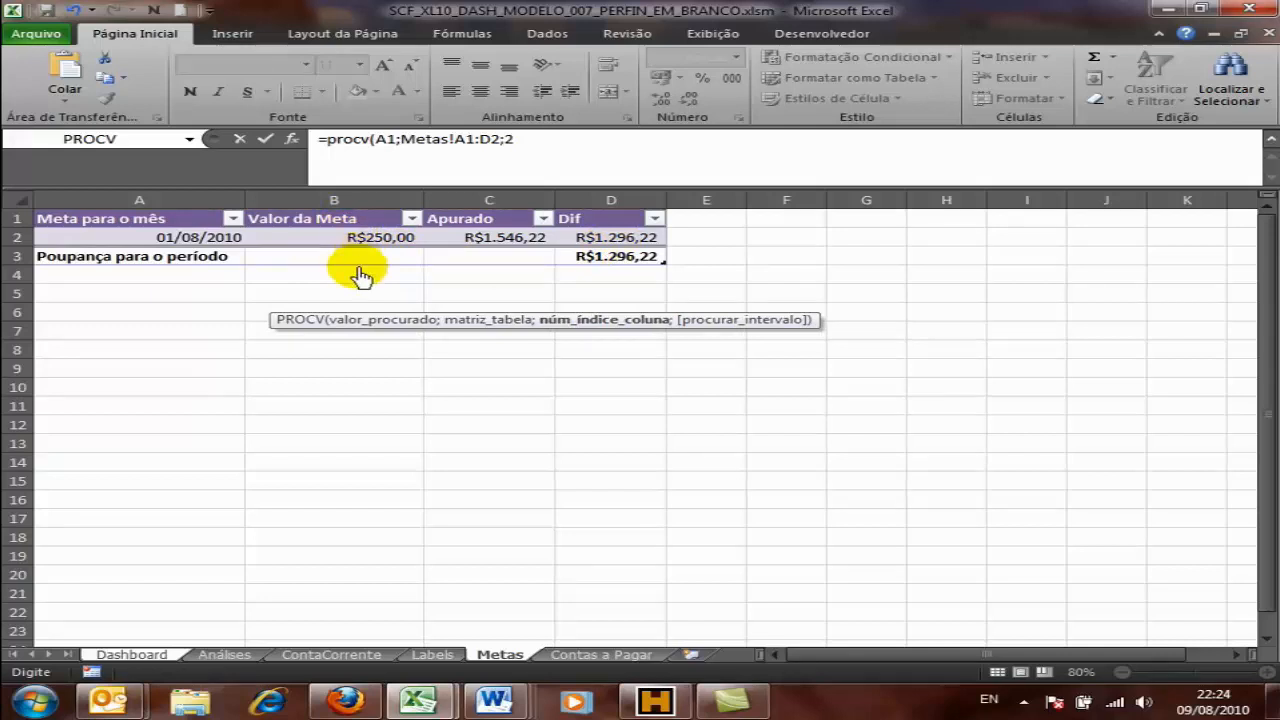
type(";")
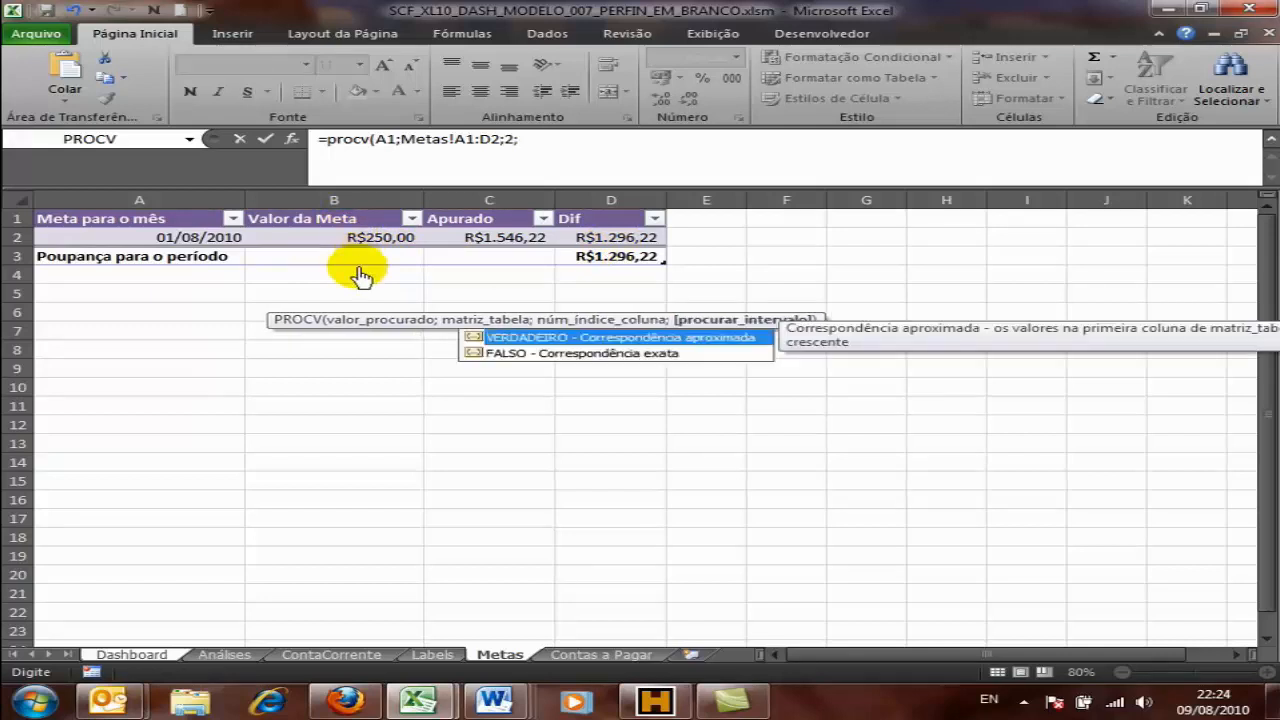
type("0)")
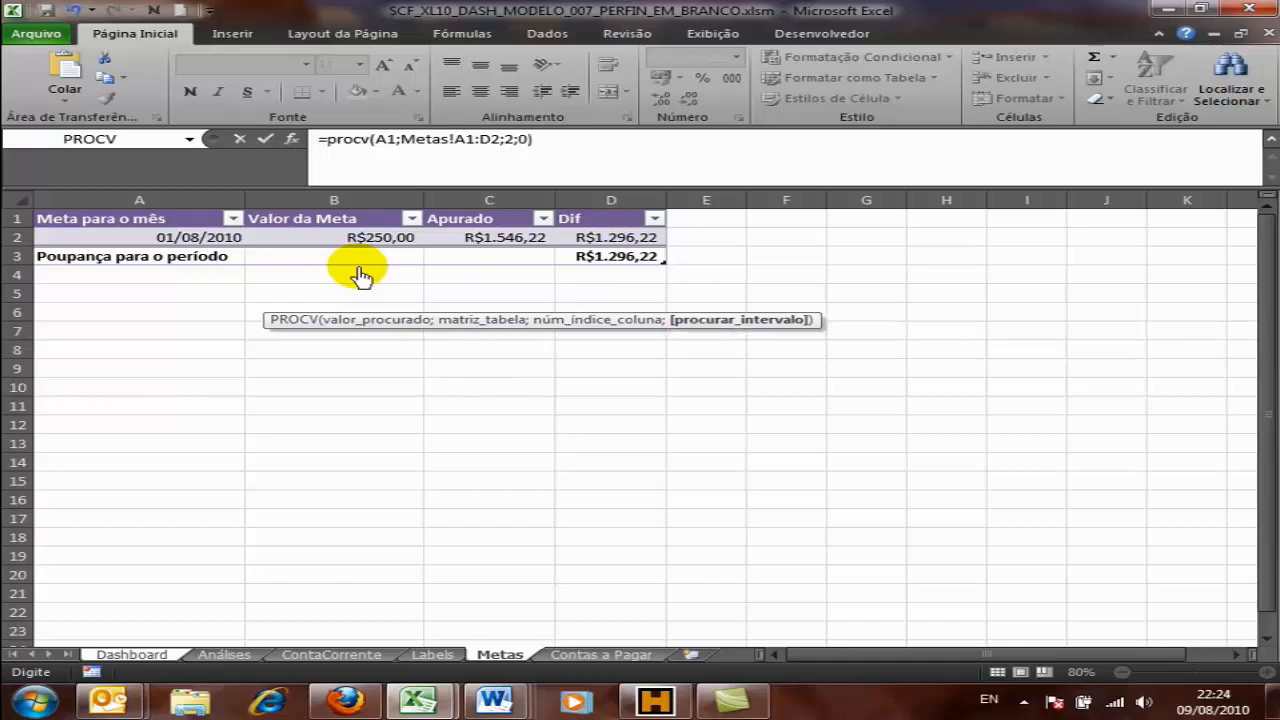
key("Return")
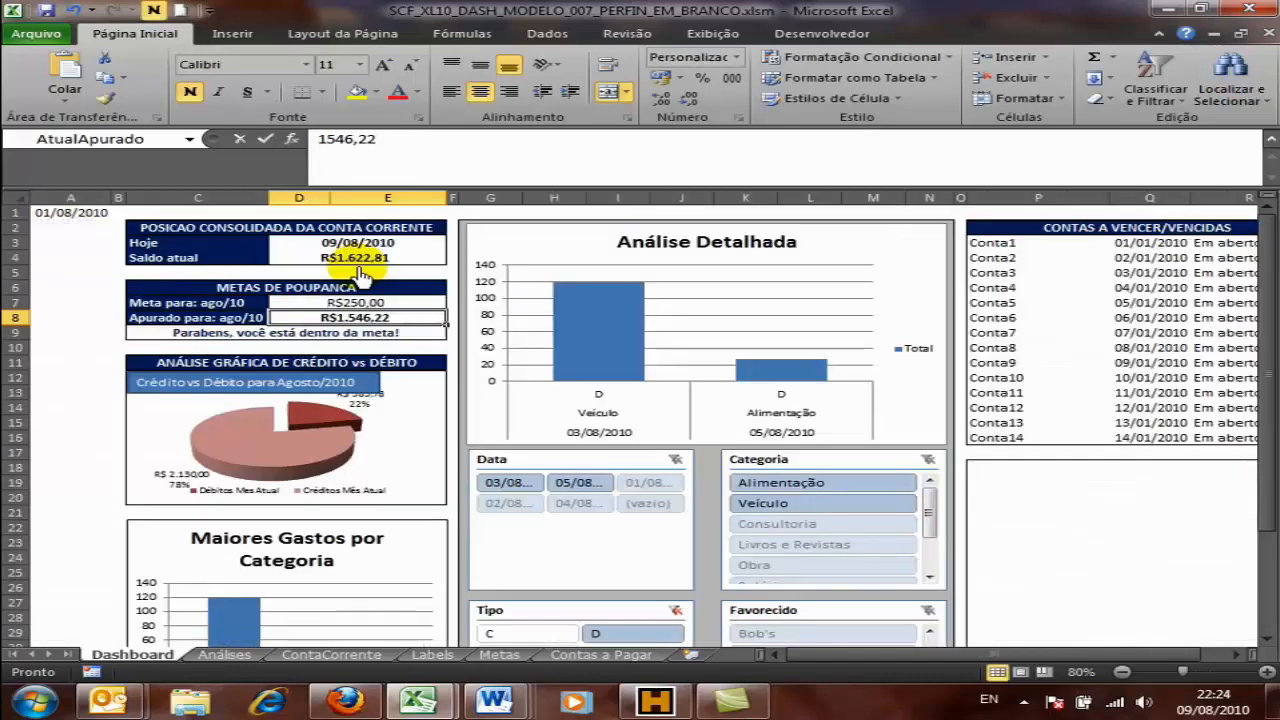
left_click(348, 306)
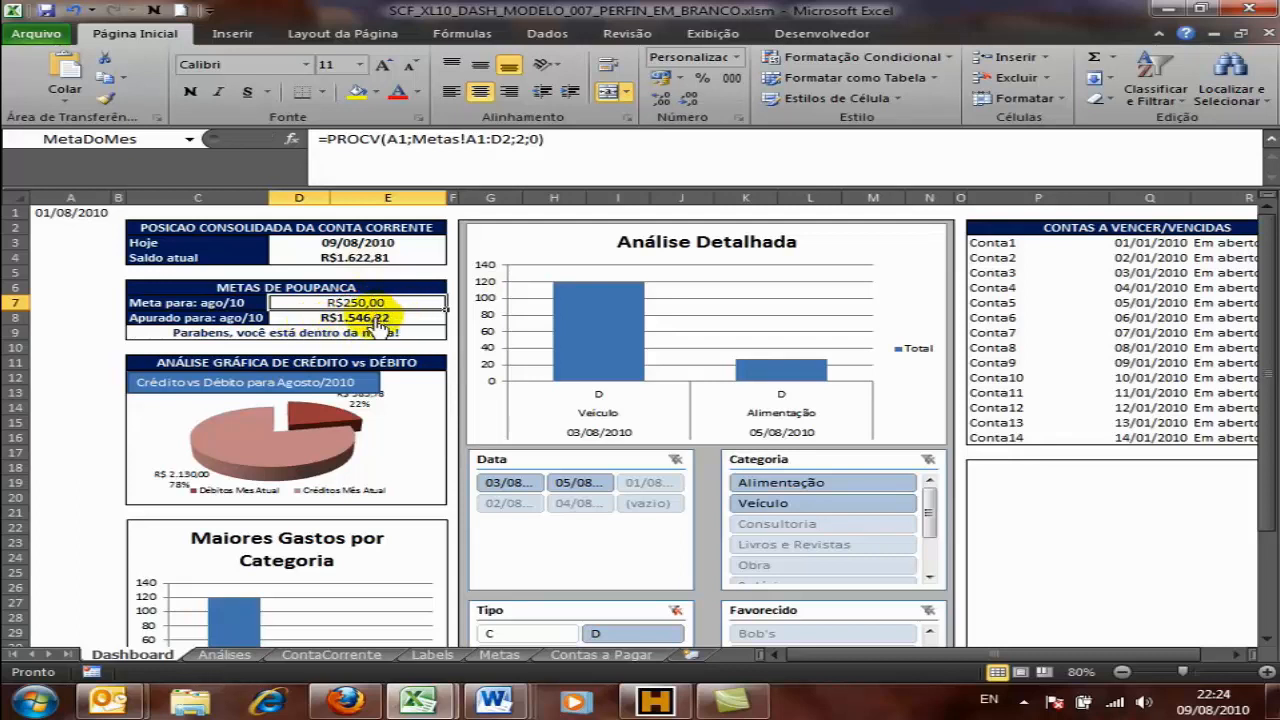
left_click(378, 322)
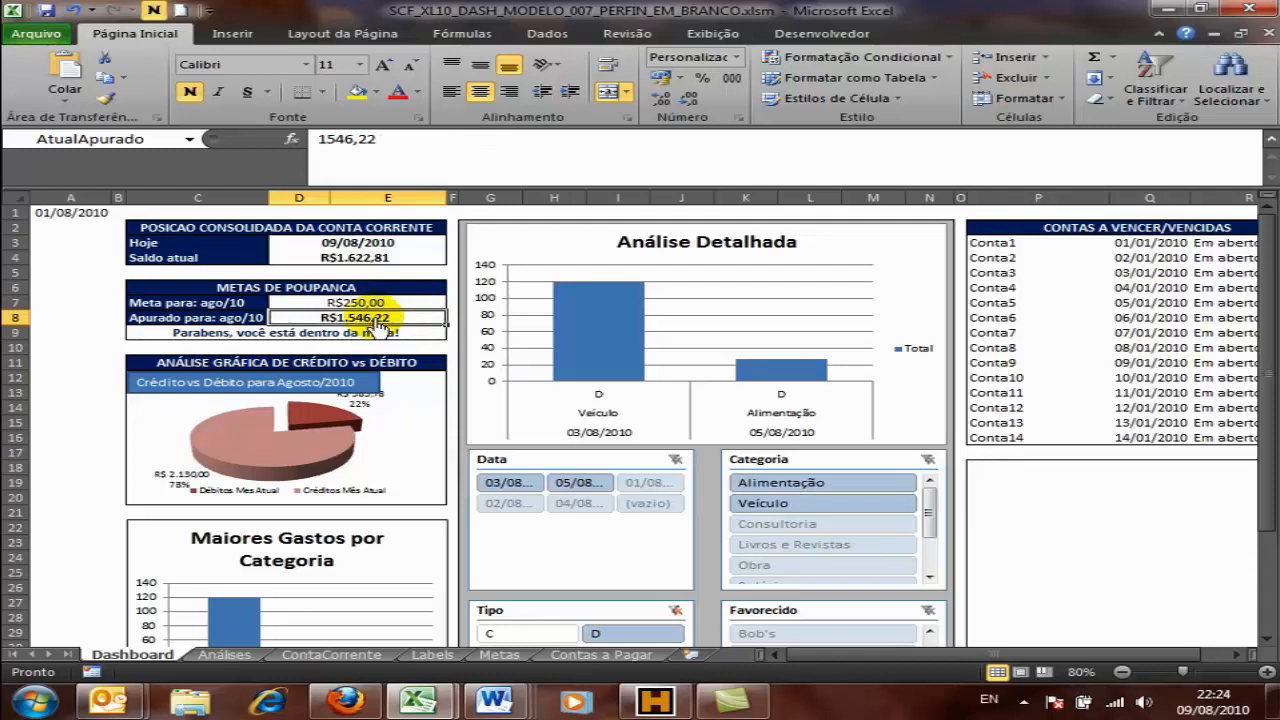
Step: Examine how the label formula in C7 joins "Meta para: " with TEXTO(A1;"mmm/aa"), leaving it unedited
left_click(233, 306)
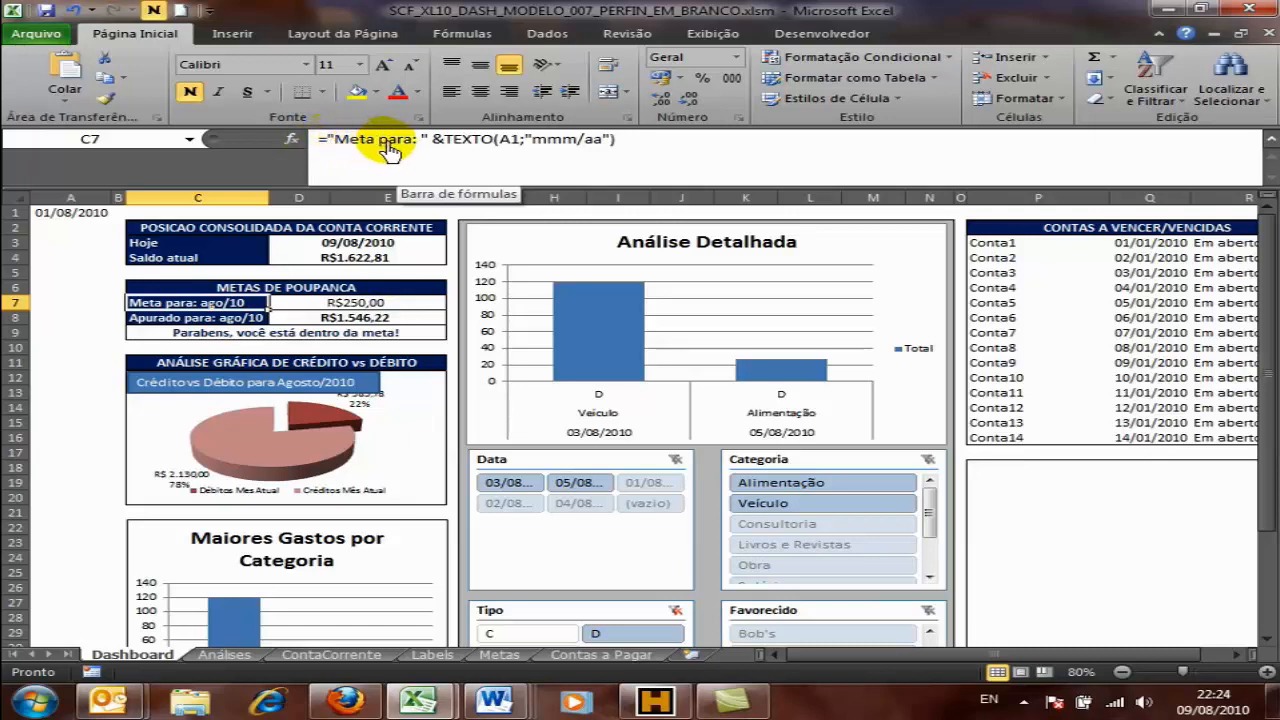
left_click(438, 141)
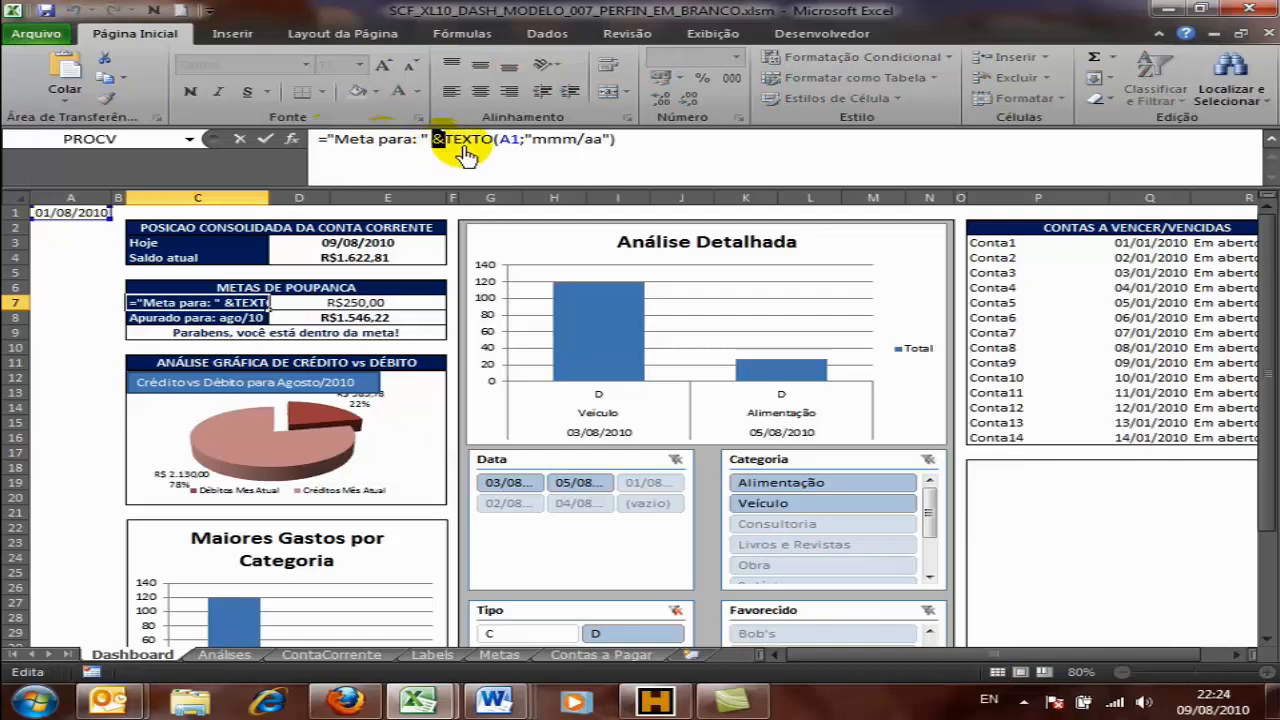
double_click(465, 140)
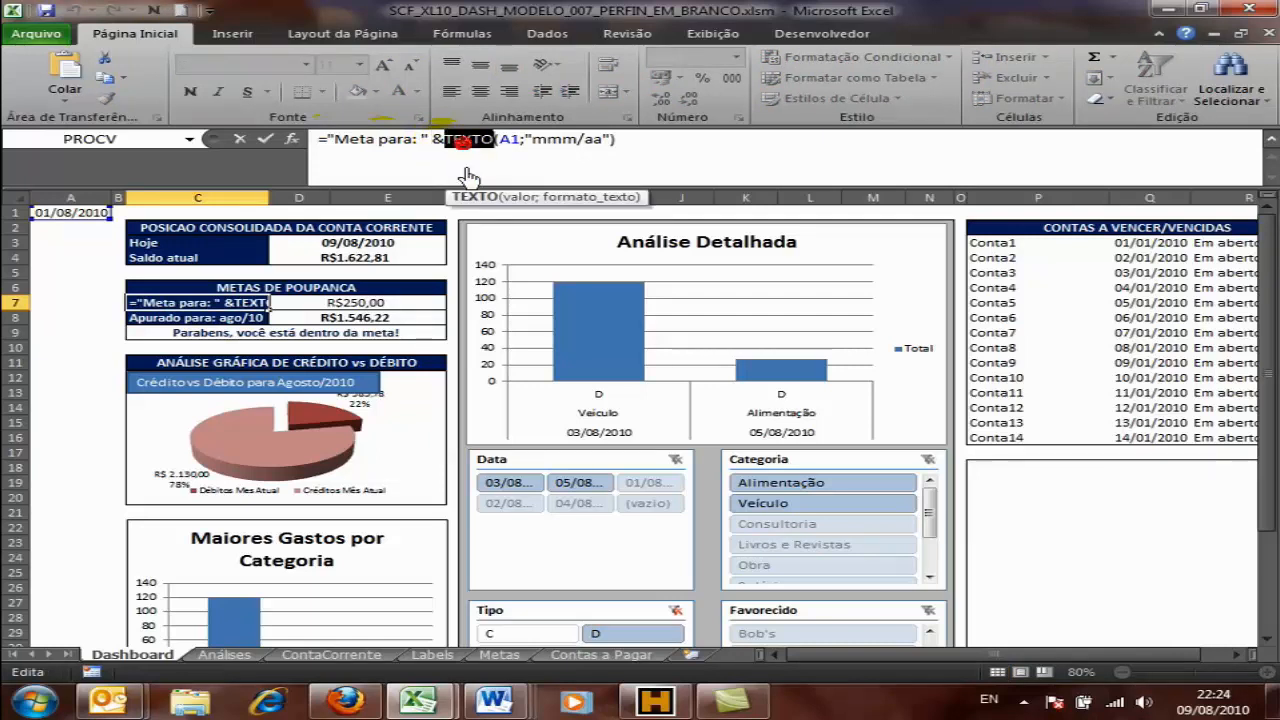
left_click(512, 141)
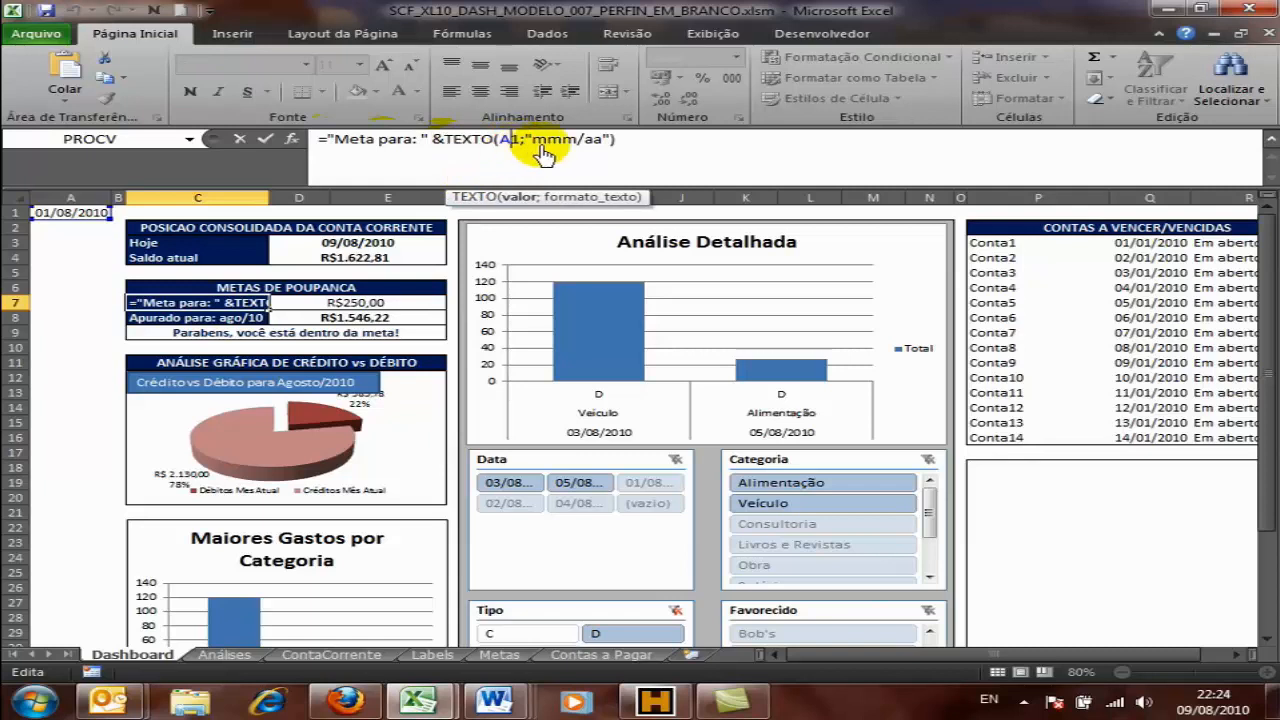
left_click_drag(532, 140, 597, 145)
key("Return")
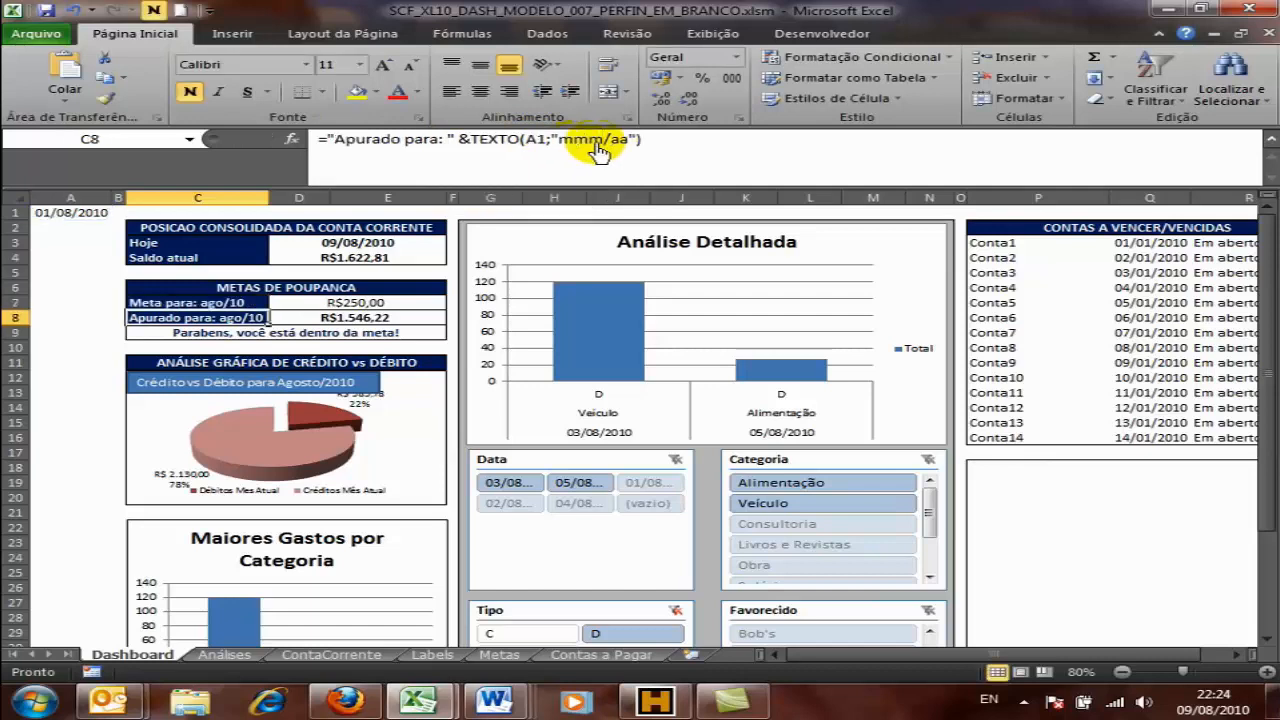
Step: Examine the logical test and both outcome arguments of the SE formula in the goal message cell C9
left_click(355, 332)
left_click_drag(762, 145, 200, 118)
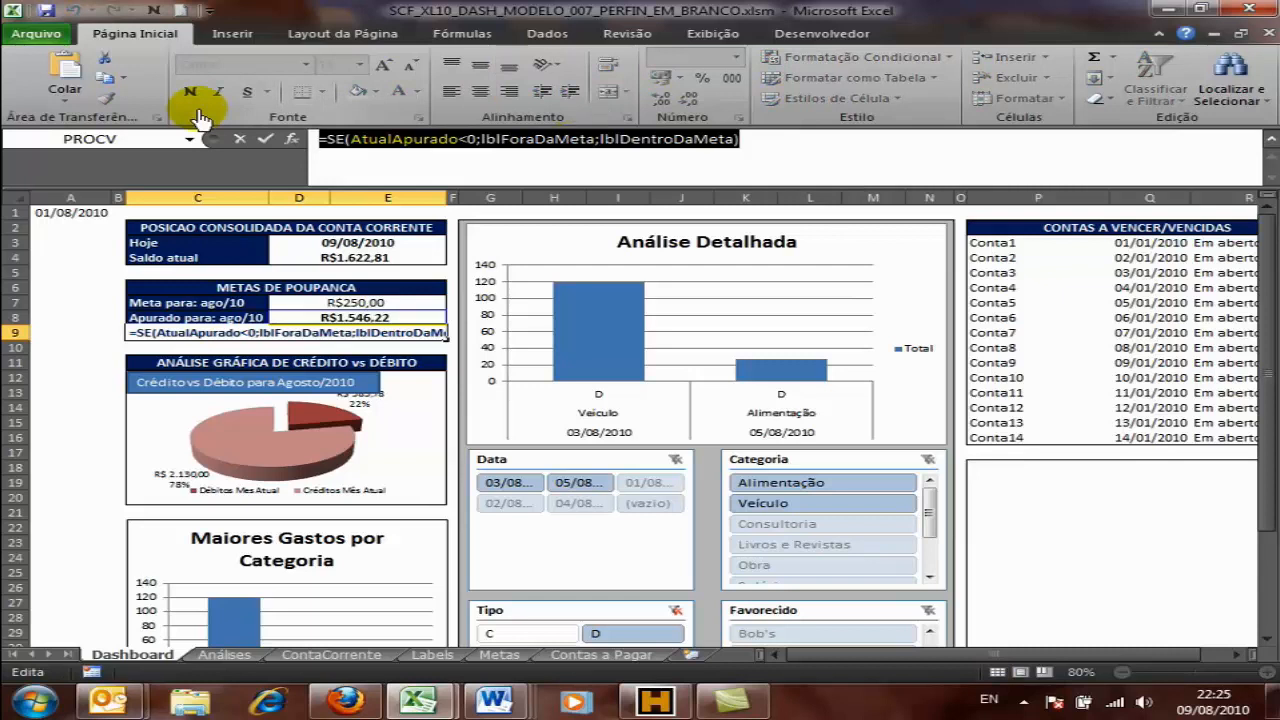
left_click(336, 140)
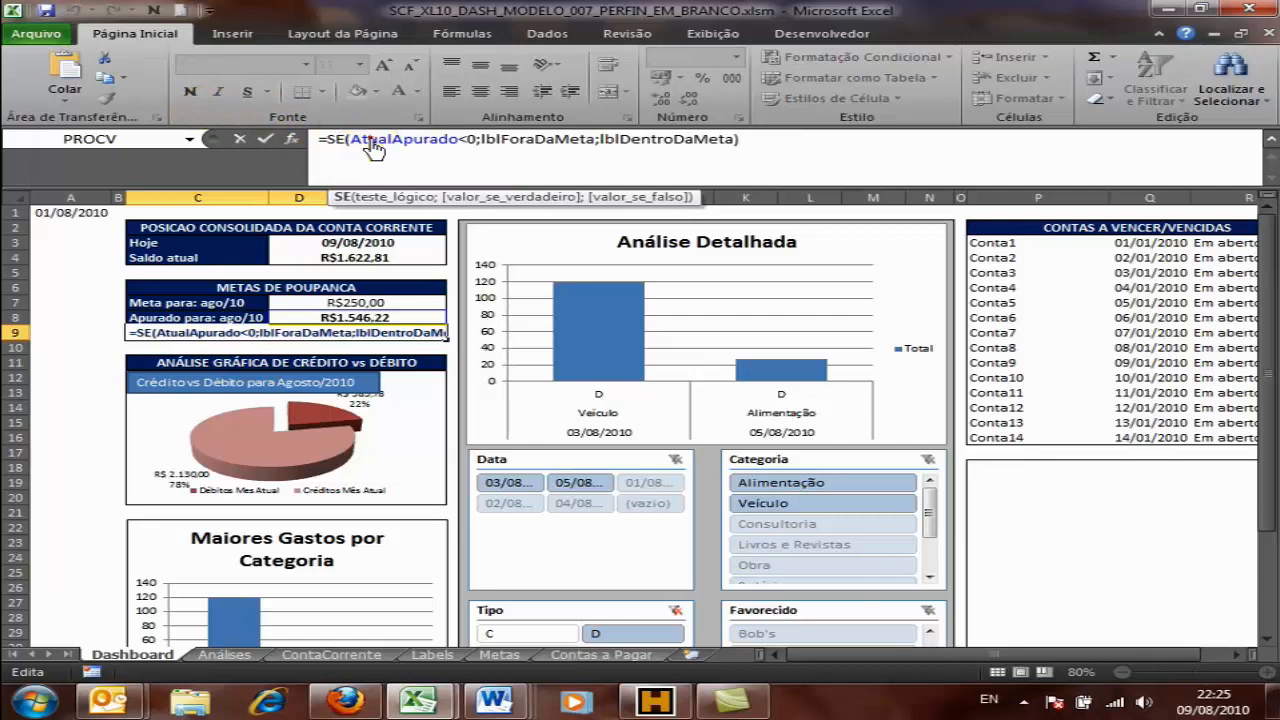
double_click(368, 145)
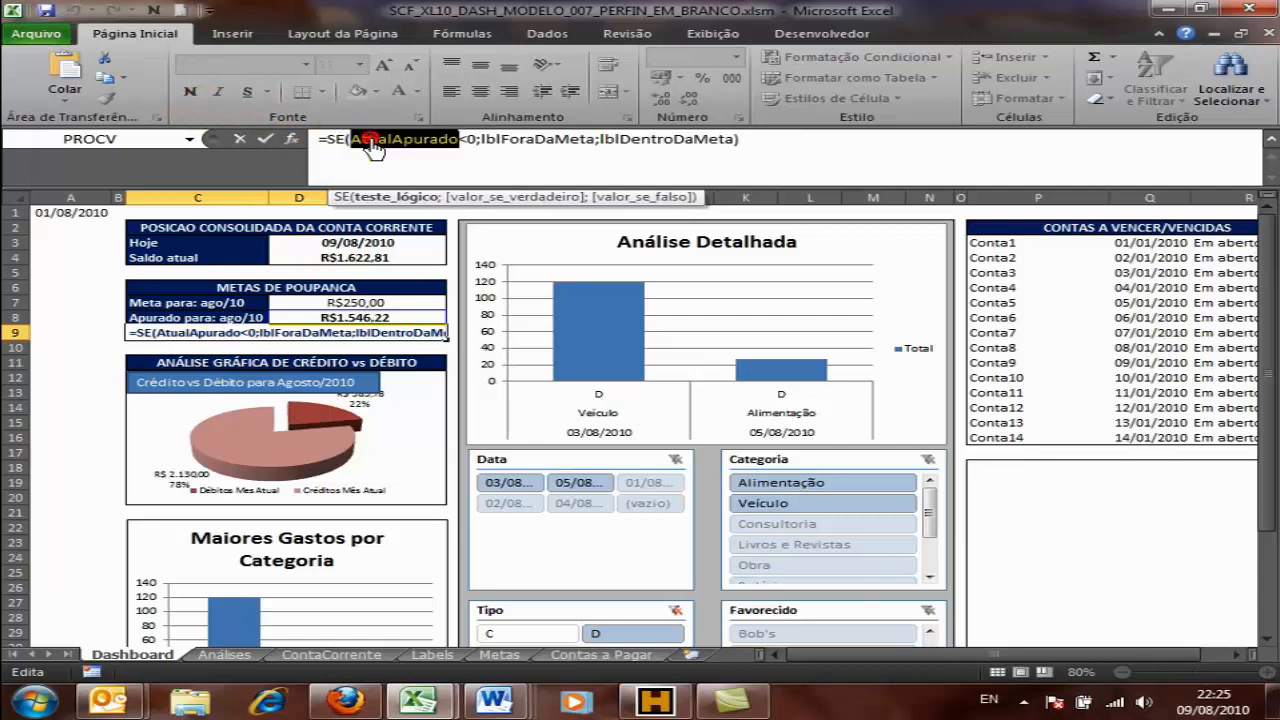
double_click(500, 145)
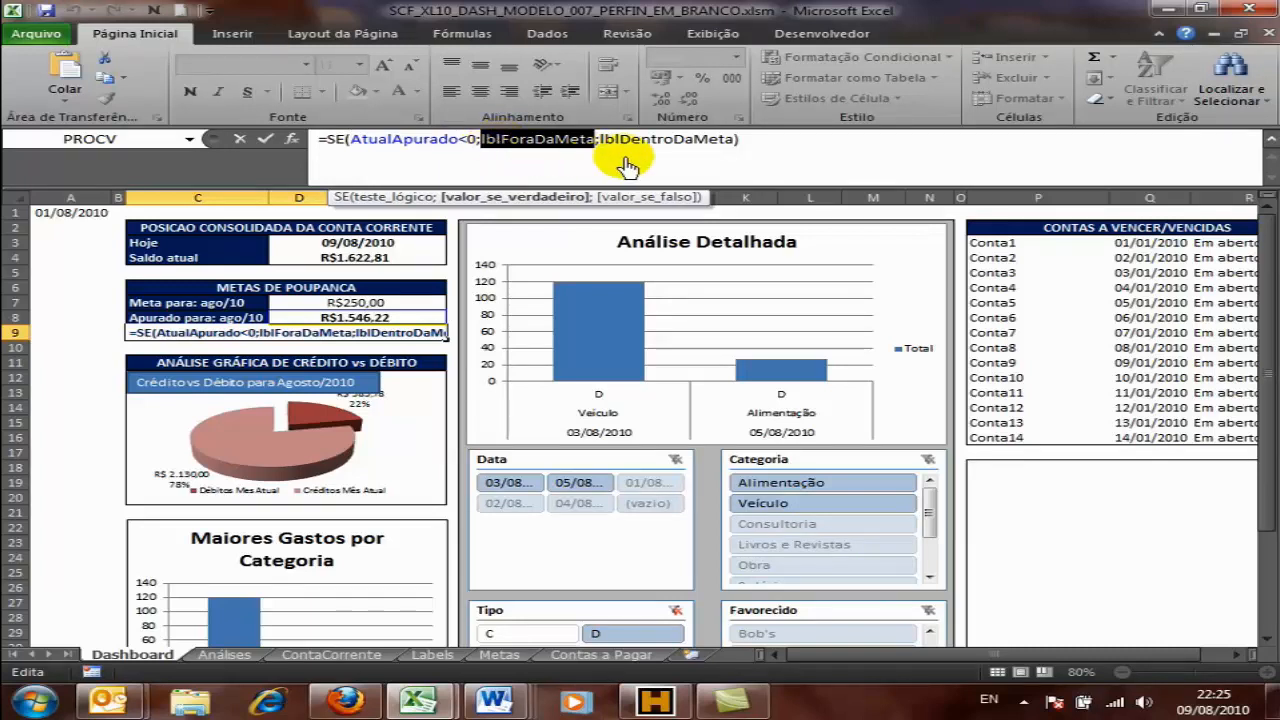
double_click(665, 145)
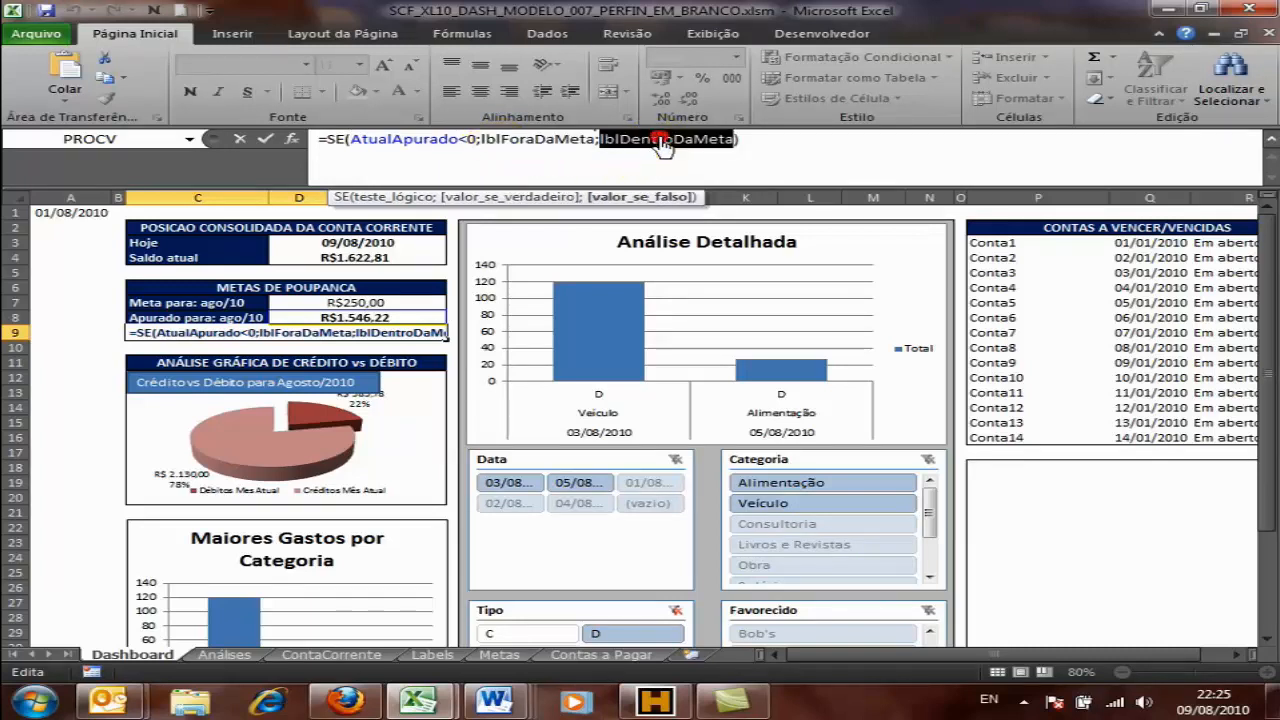
key("Return")
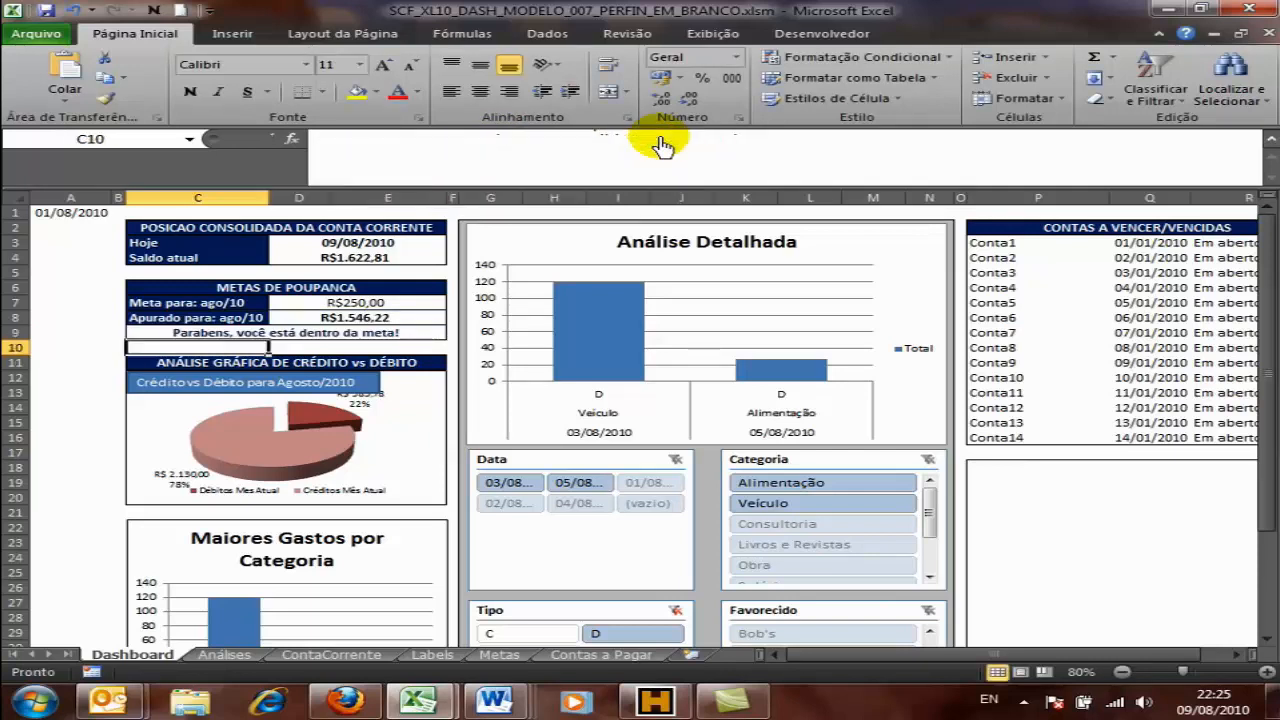
key("Up")
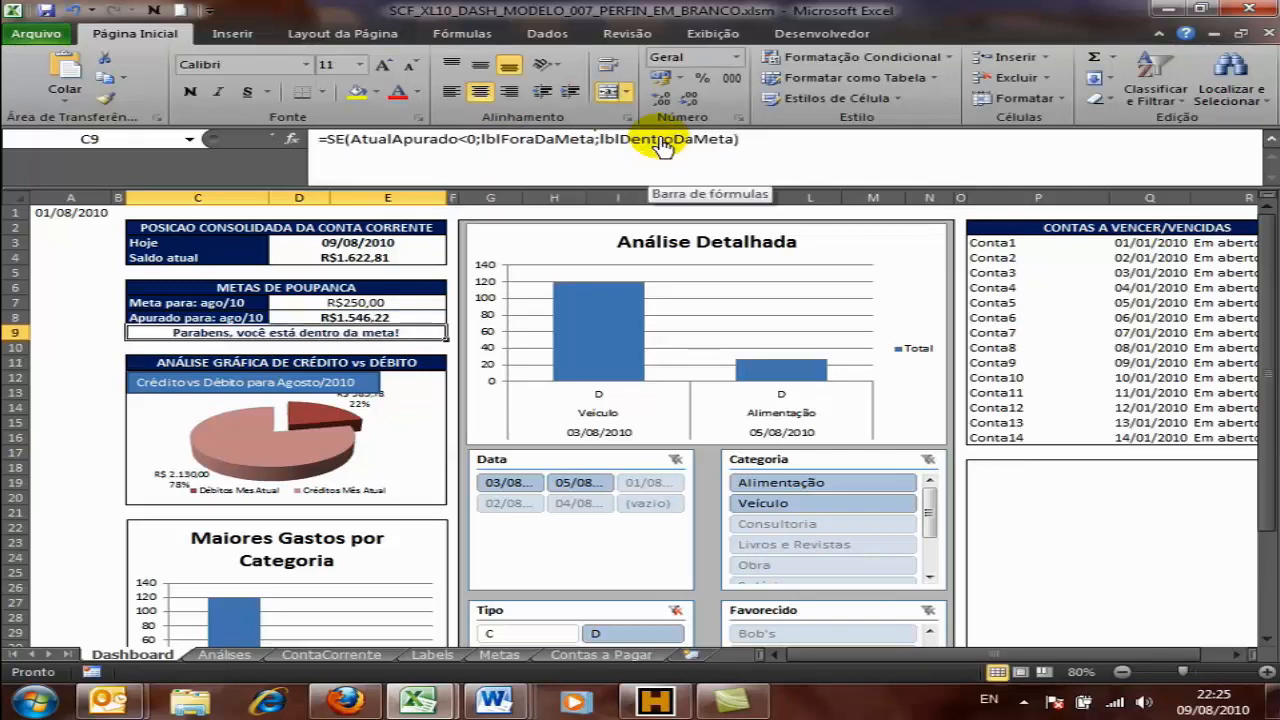
Step: Set the Apurado value in D8 to -23659 to test the goal message
key("Up")
key("Right")
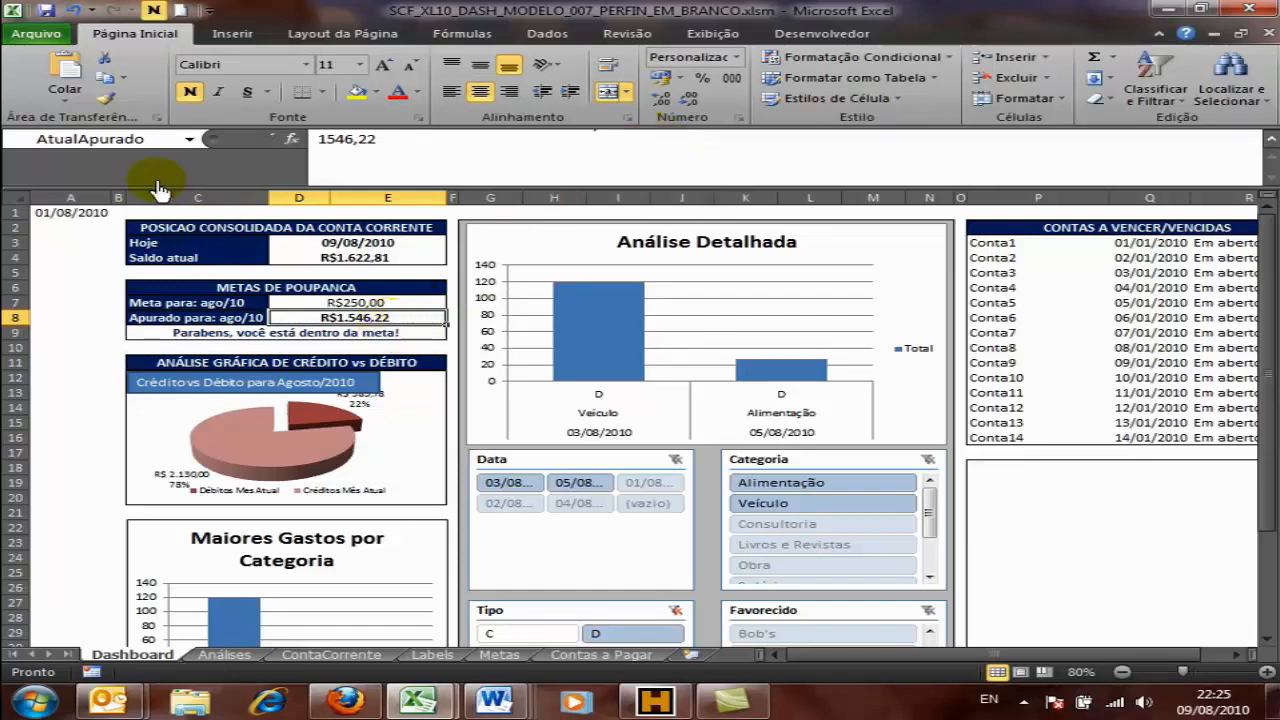
left_click(276, 335)
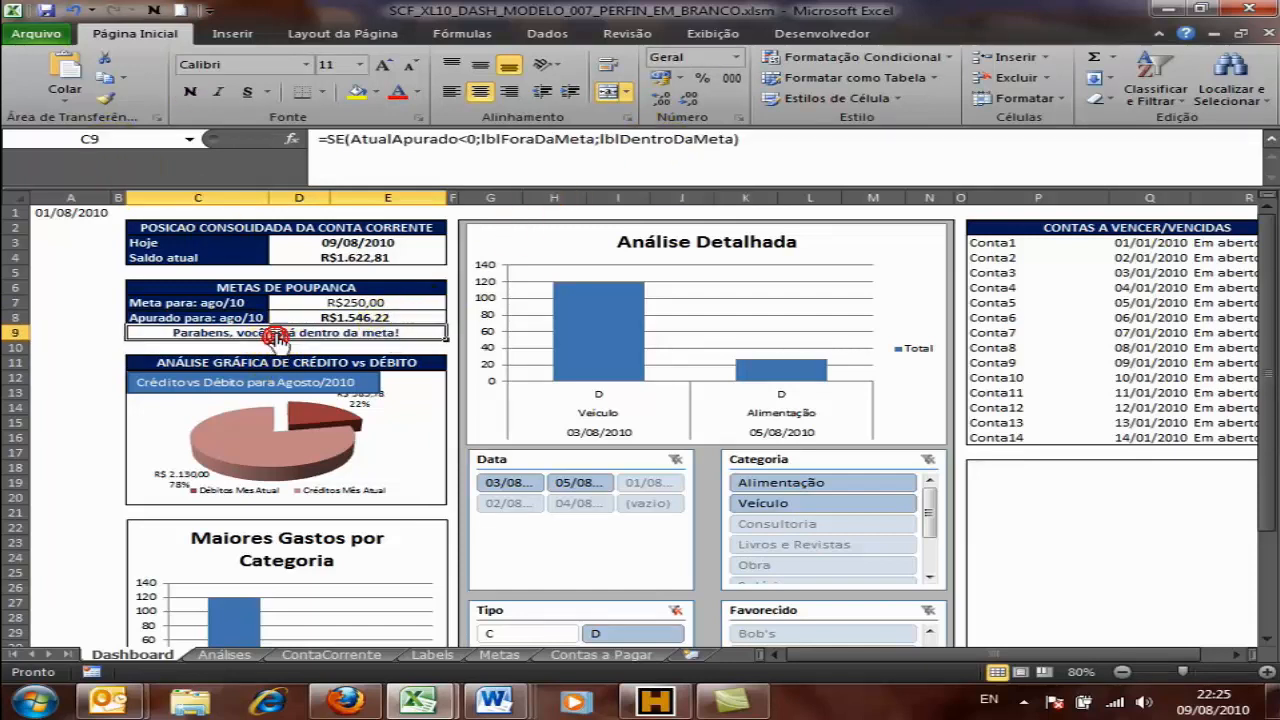
left_click(342, 304)
left_click(343, 318)
type("=")
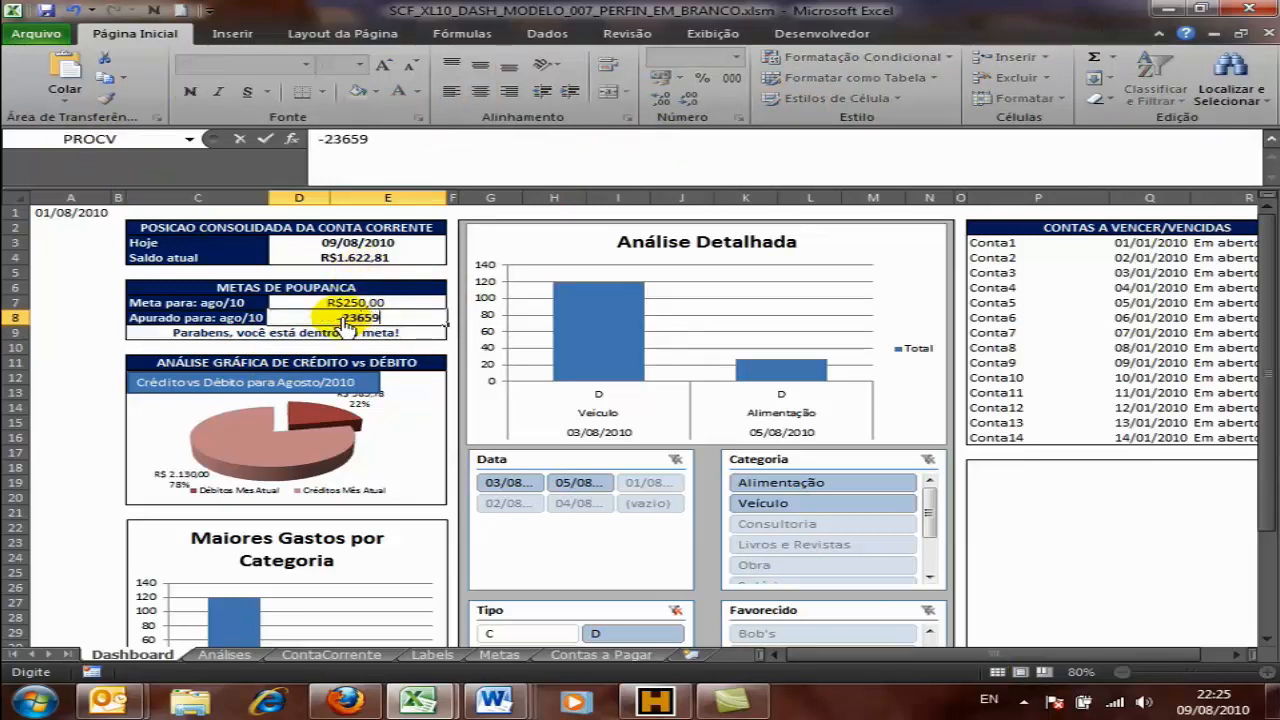
type("23659")
key("Return")
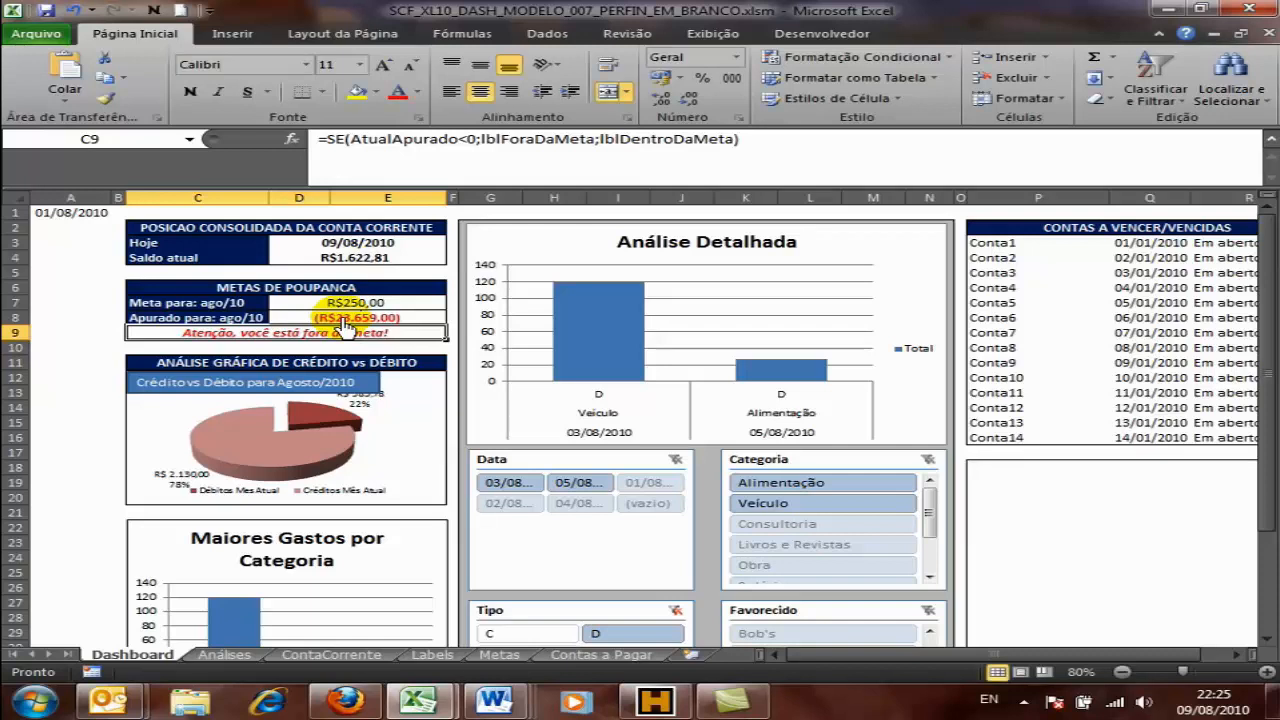
Step: Examine the formula and format of C9's conditional formatting rule for lblForaDaMeta, leaving the rule unedited
left_click(430, 320)
left_click(403, 335)
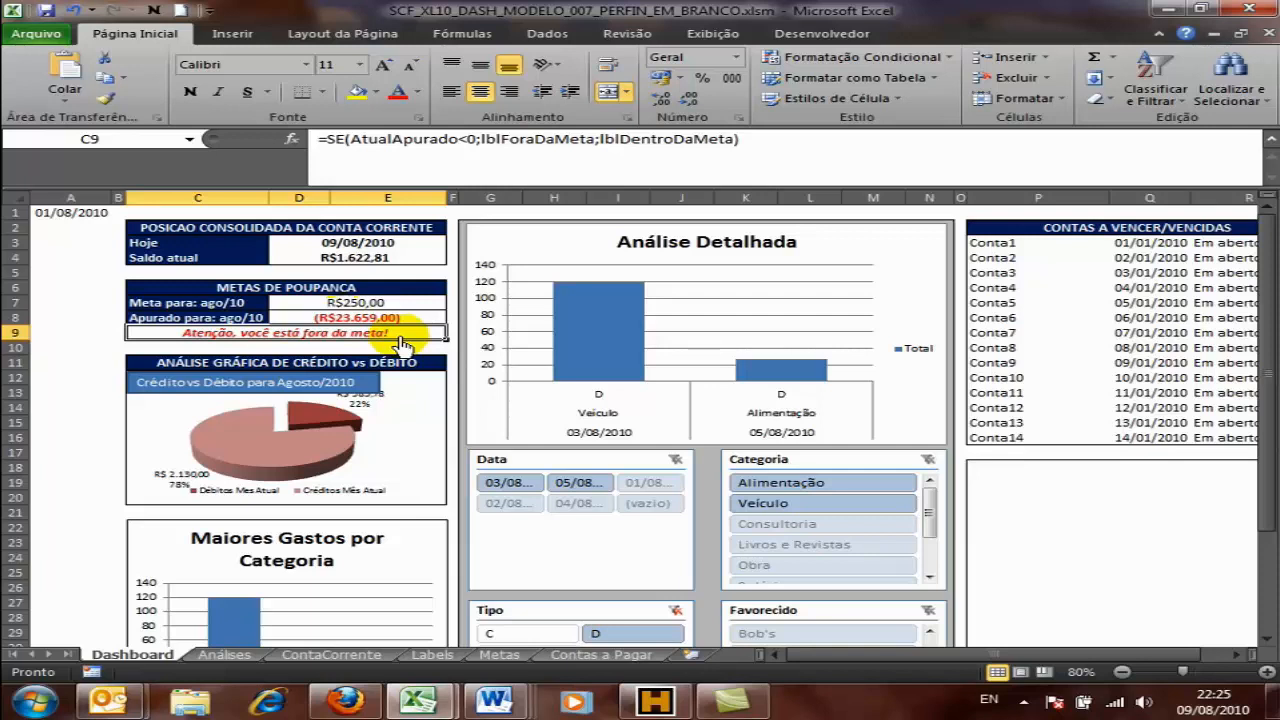
left_click(948, 58)
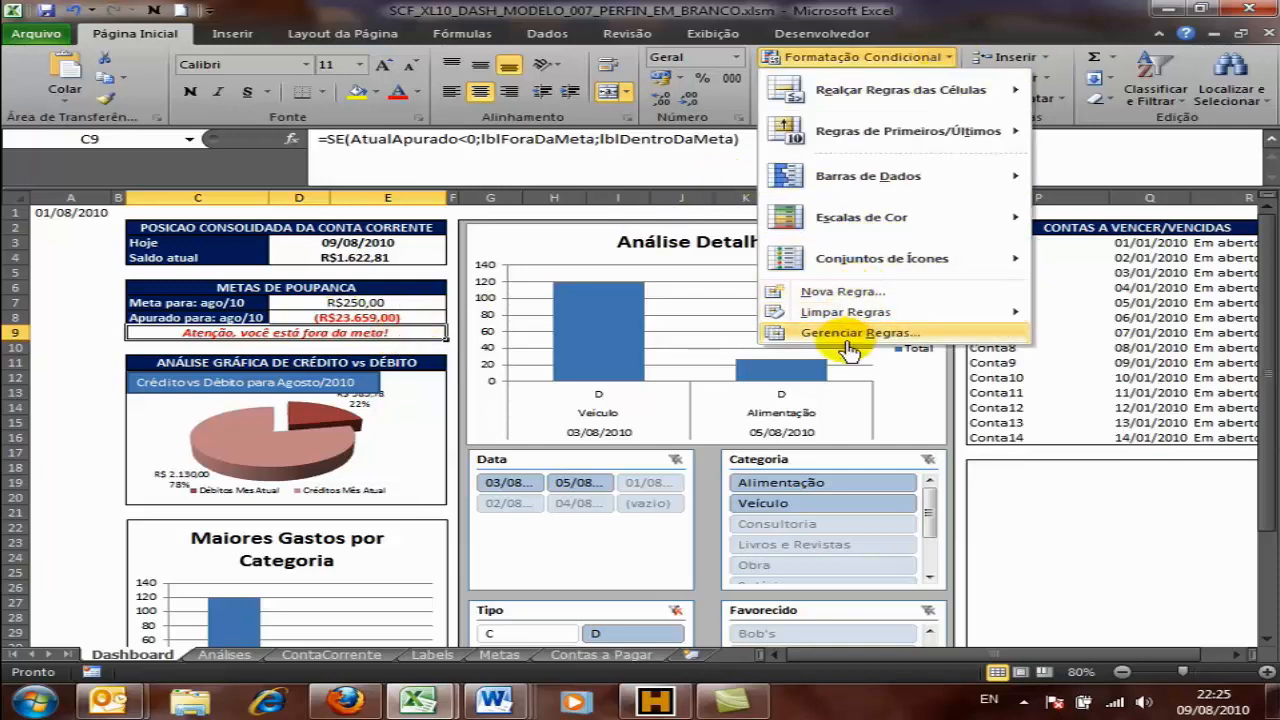
left_click(843, 338)
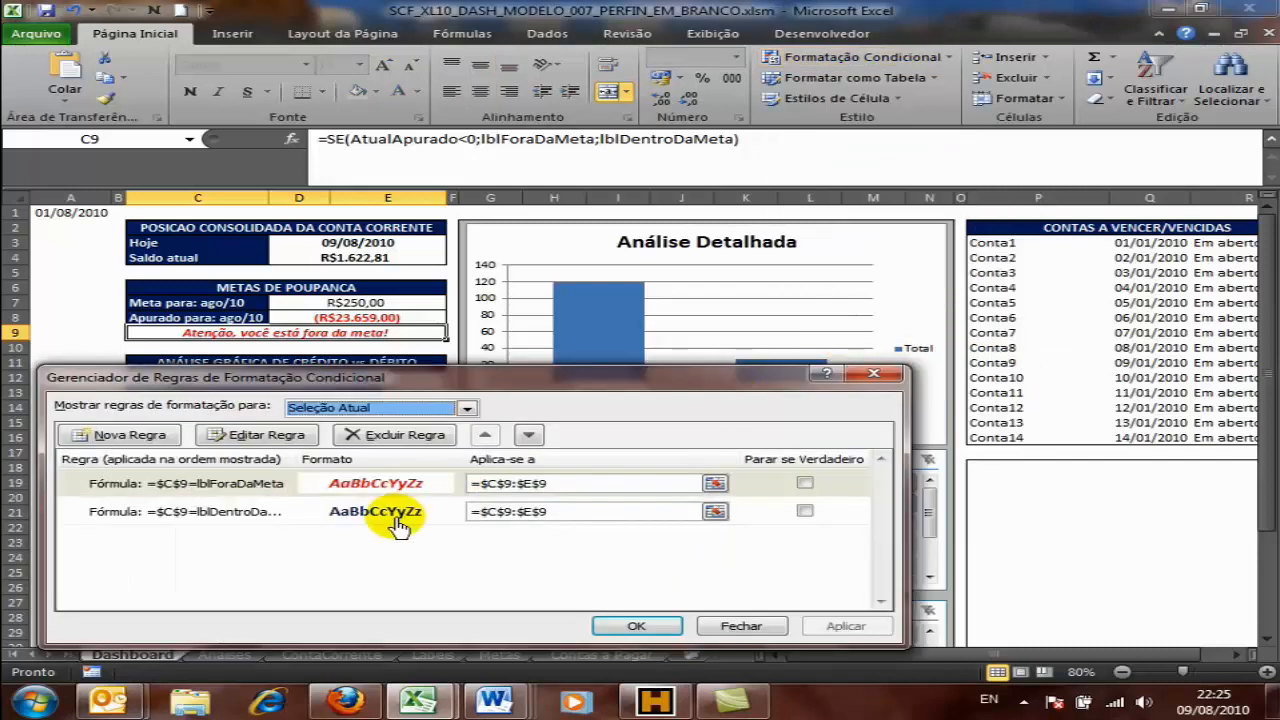
left_click(257, 485)
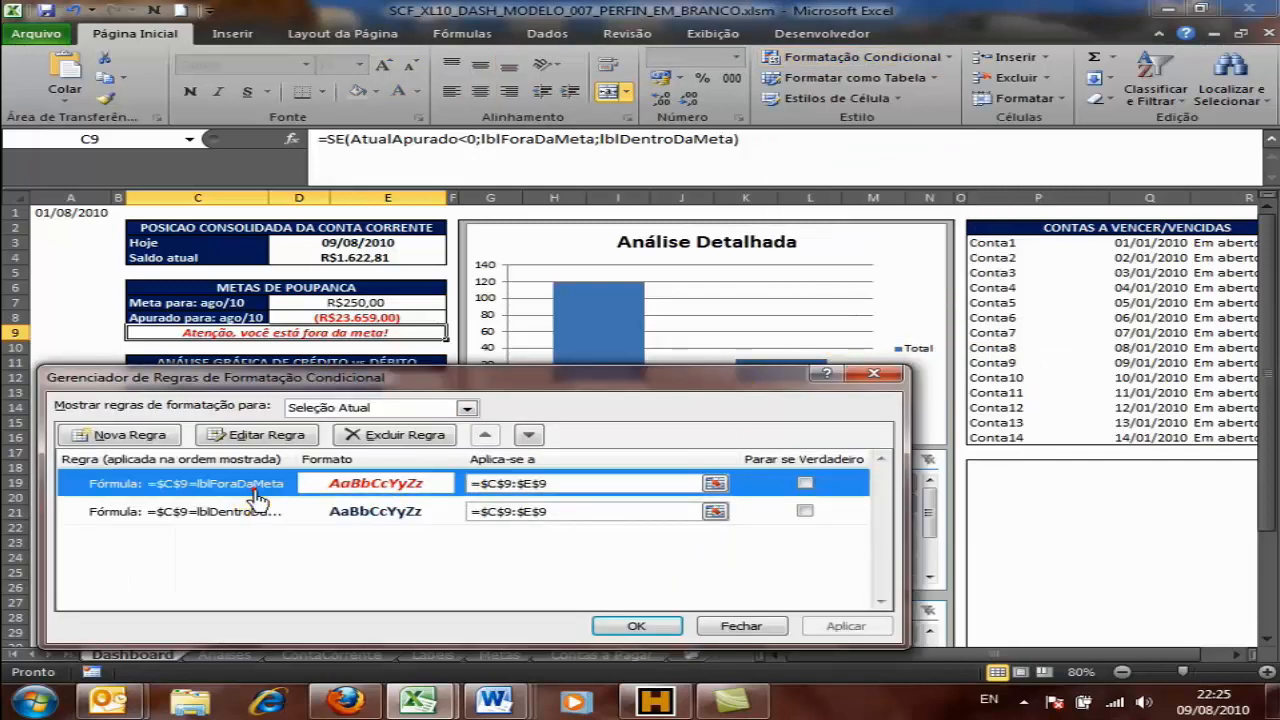
left_click(260, 434)
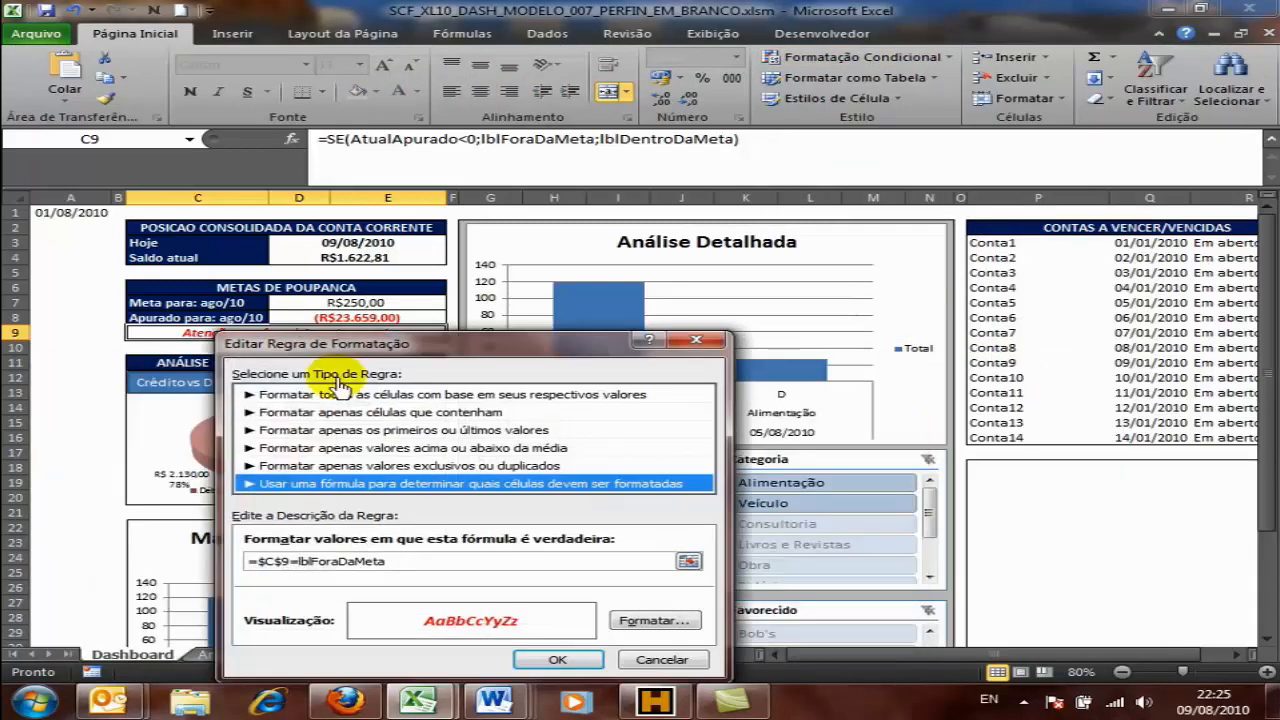
left_click_drag(398, 350, 644, 254)
left_click(536, 472)
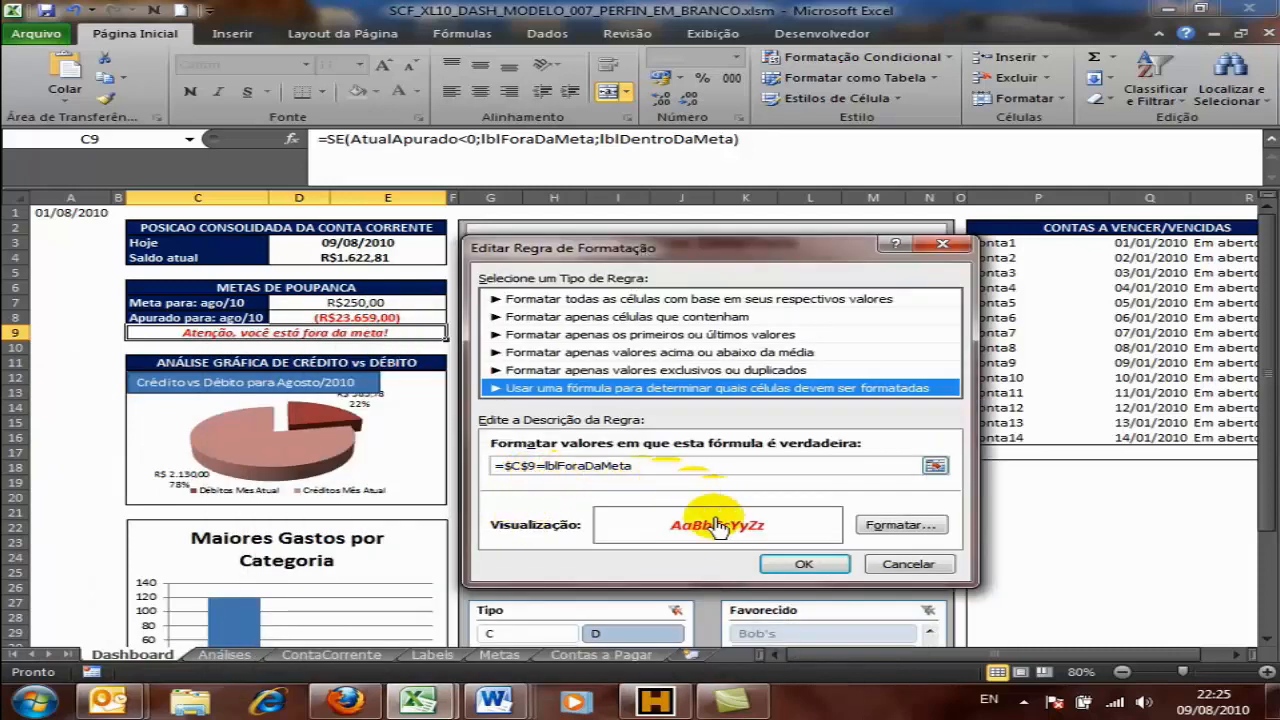
left_click(890, 566)
Step: Examine the formula and format of C9's conditional formatting rule for lblDentroDaMeta, then close the rules manager without changes
left_click(398, 512)
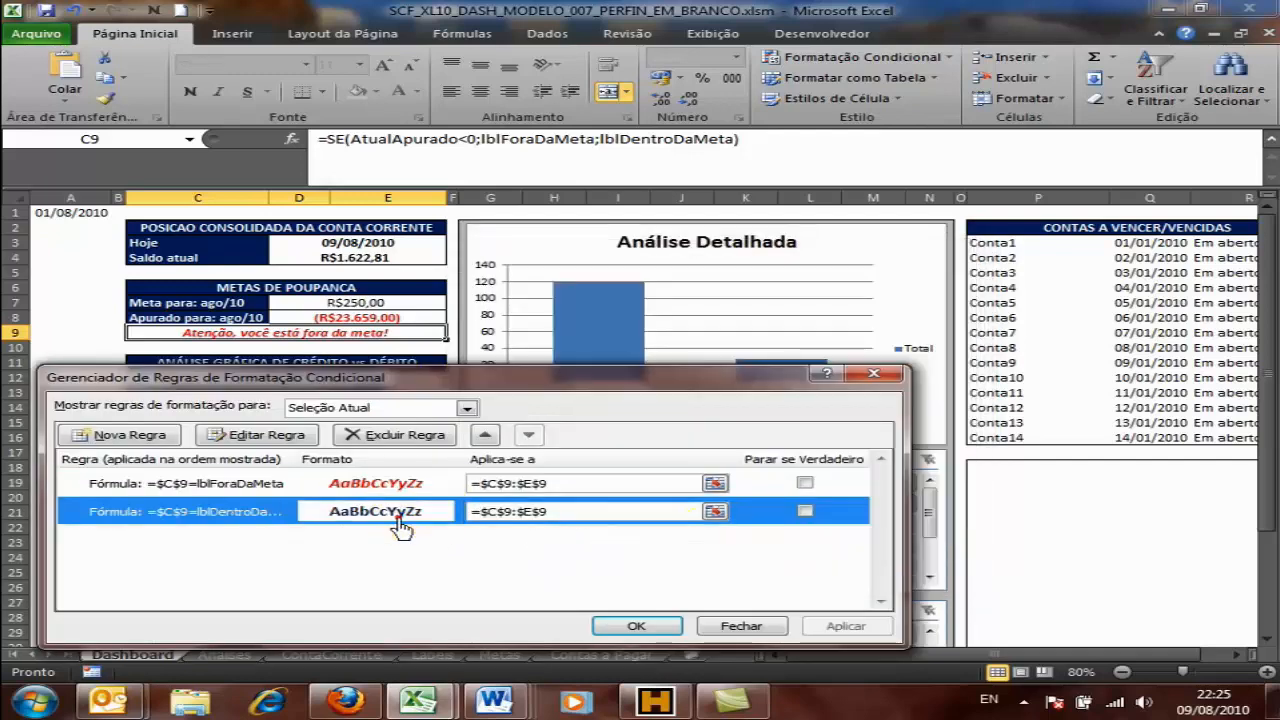
left_click(258, 436)
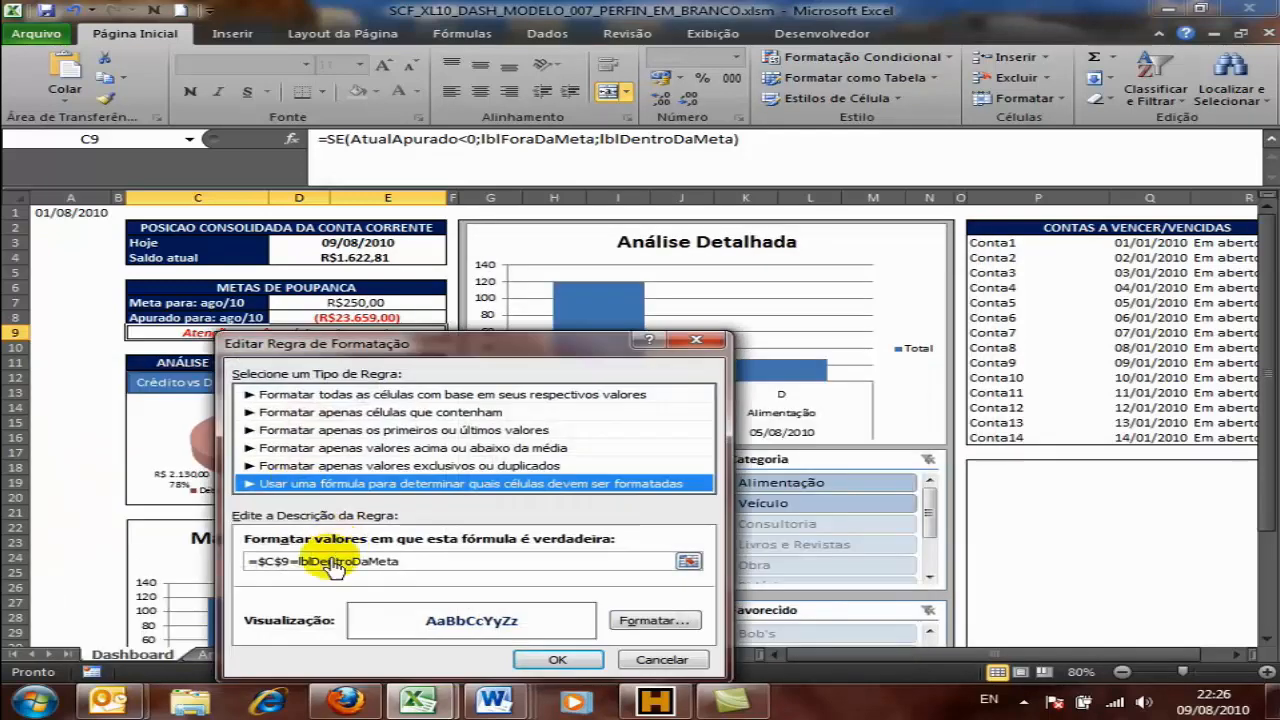
left_click_drag(394, 347, 568, 280)
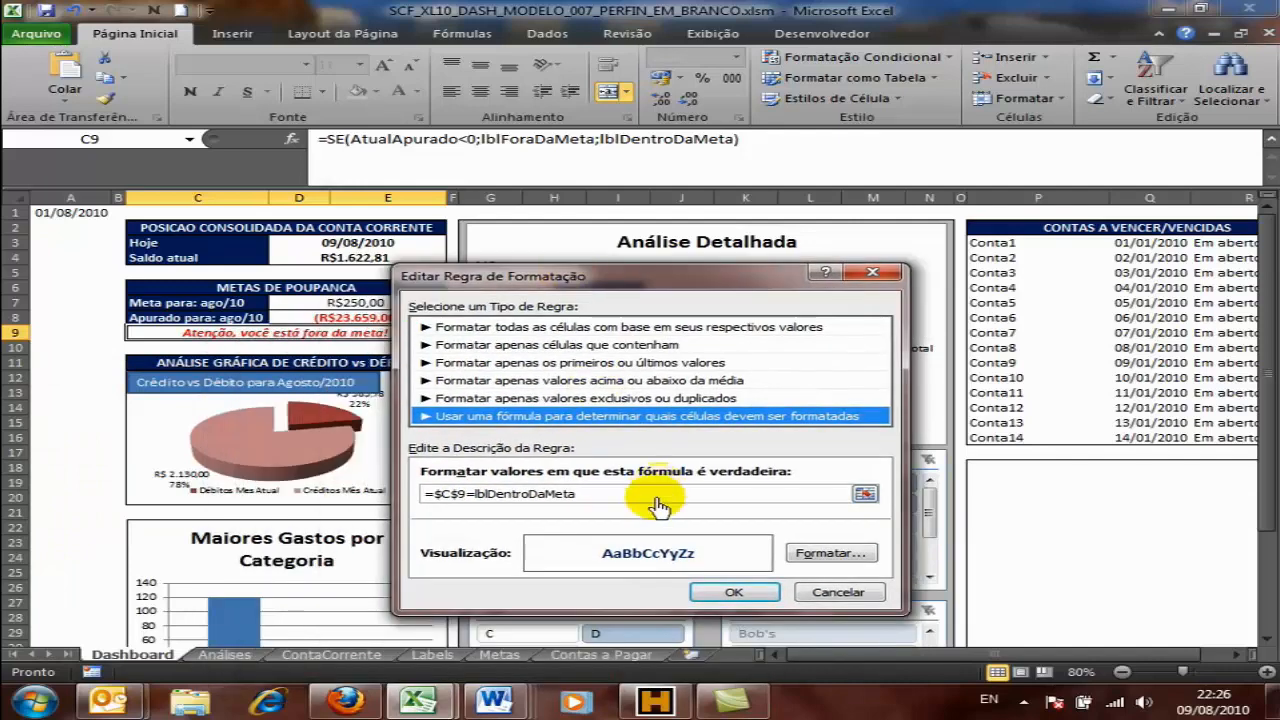
left_click(815, 598)
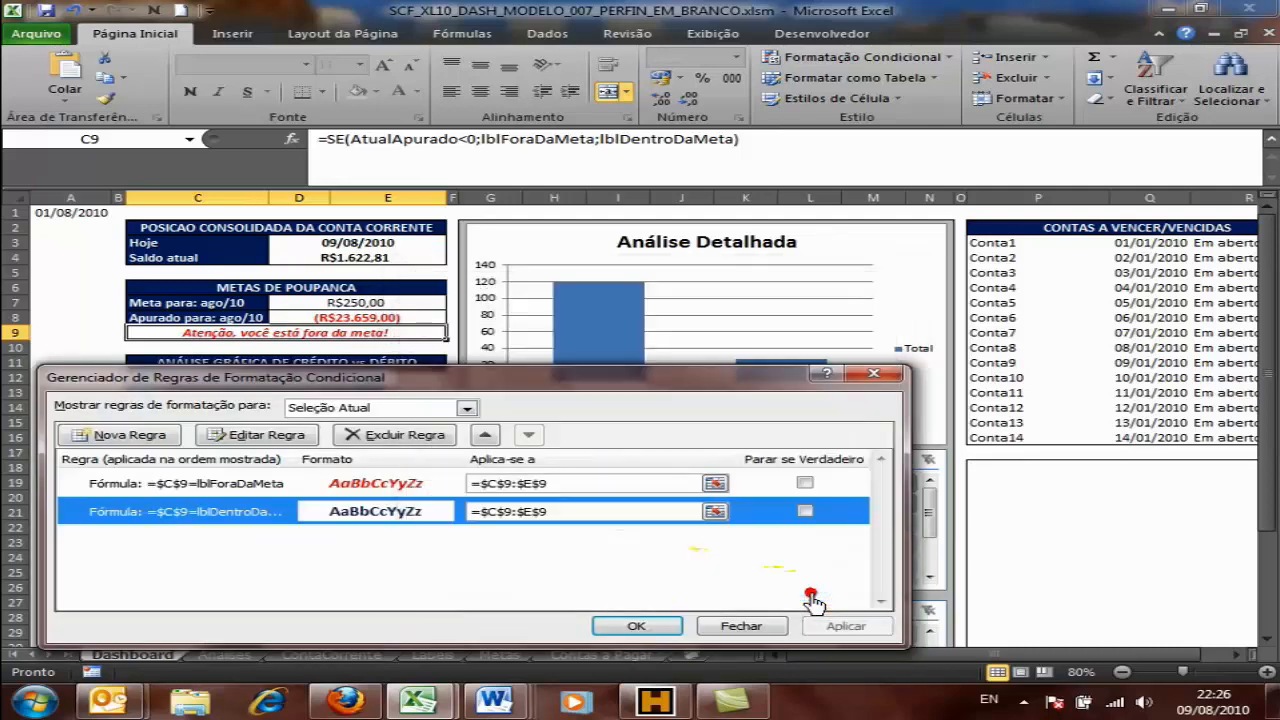
left_click(740, 627)
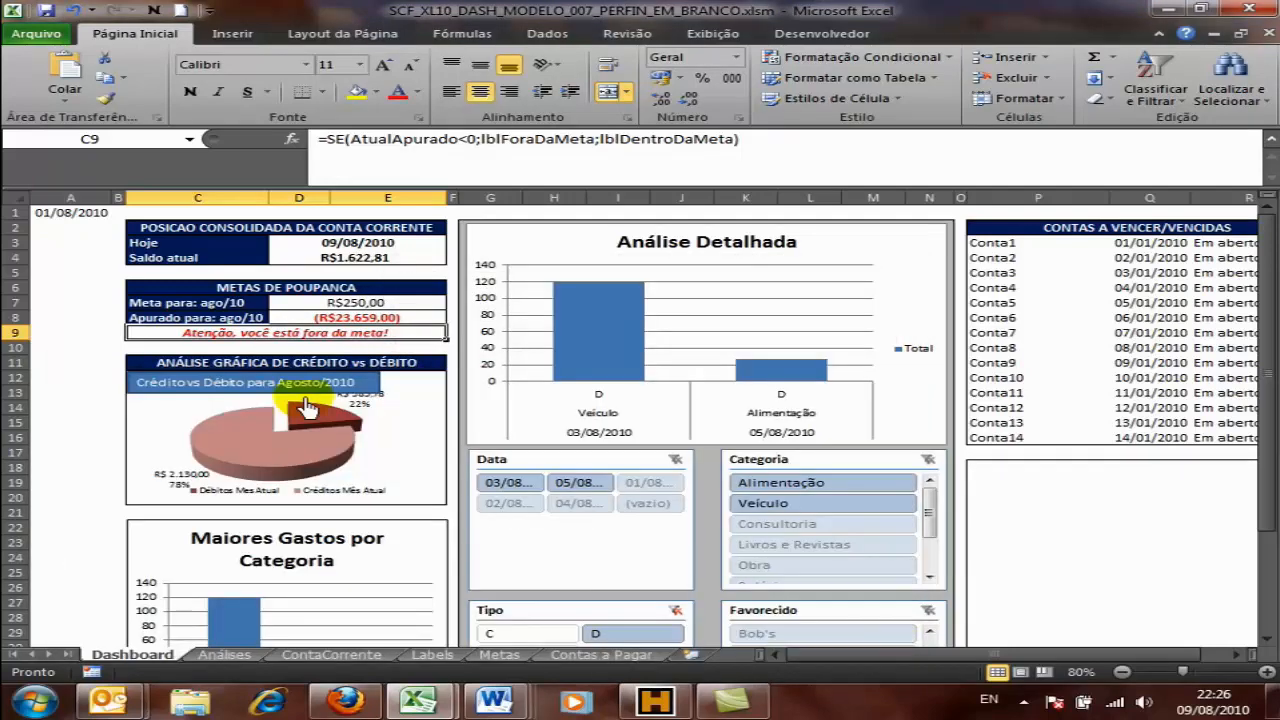
Step: Examine the merge options for the ANÁLISE GRÁFICA DE CRÉDITO vs DÉBITO heading in C11 without changing them
left_click(232, 368)
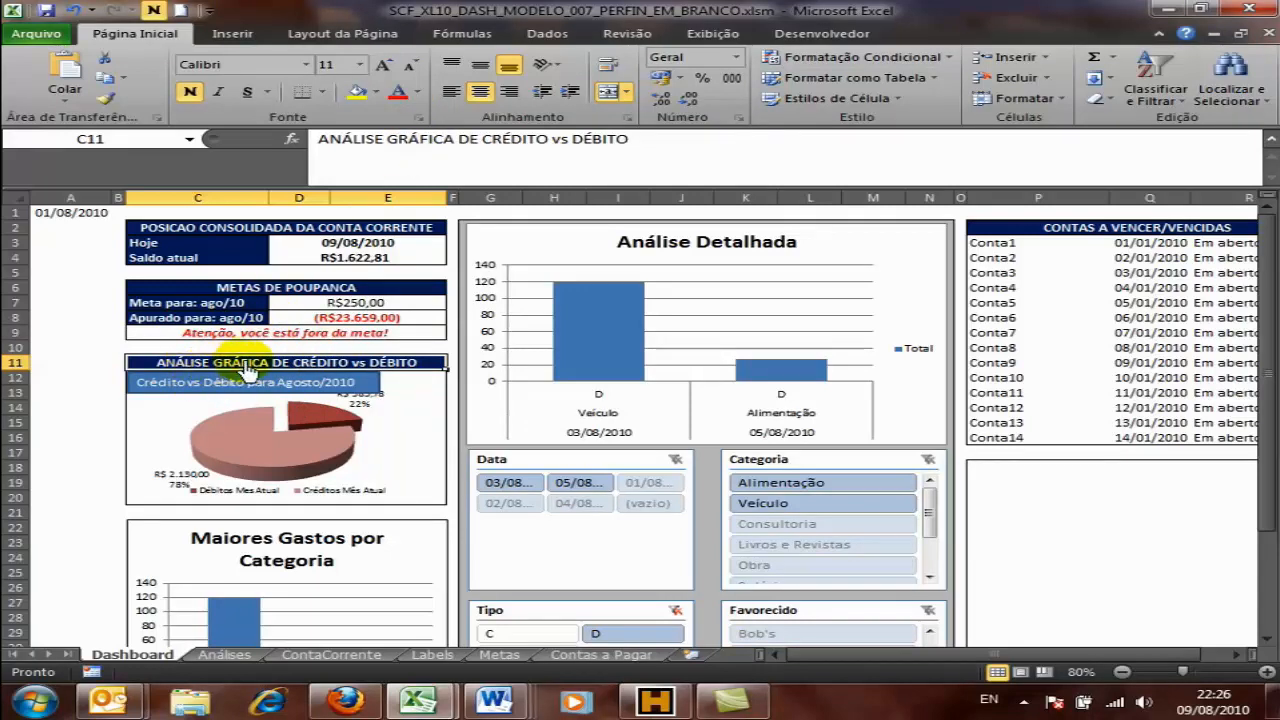
left_click(626, 92)
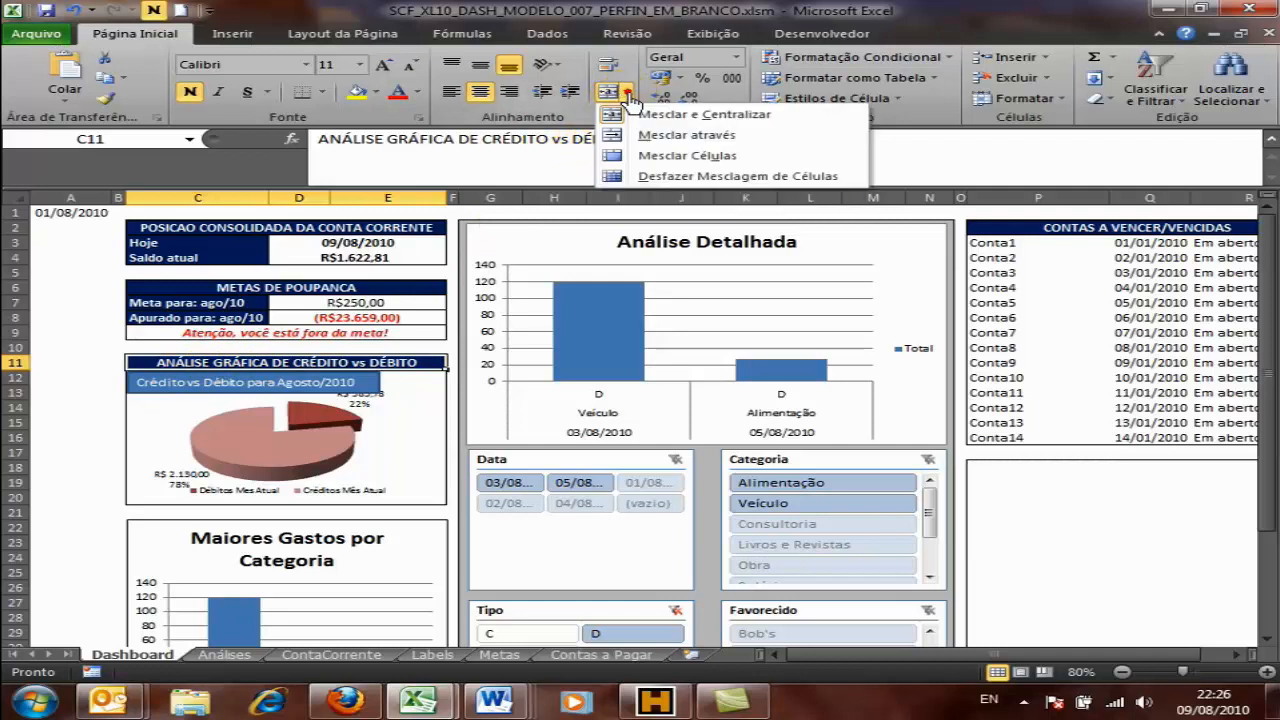
left_click(275, 368)
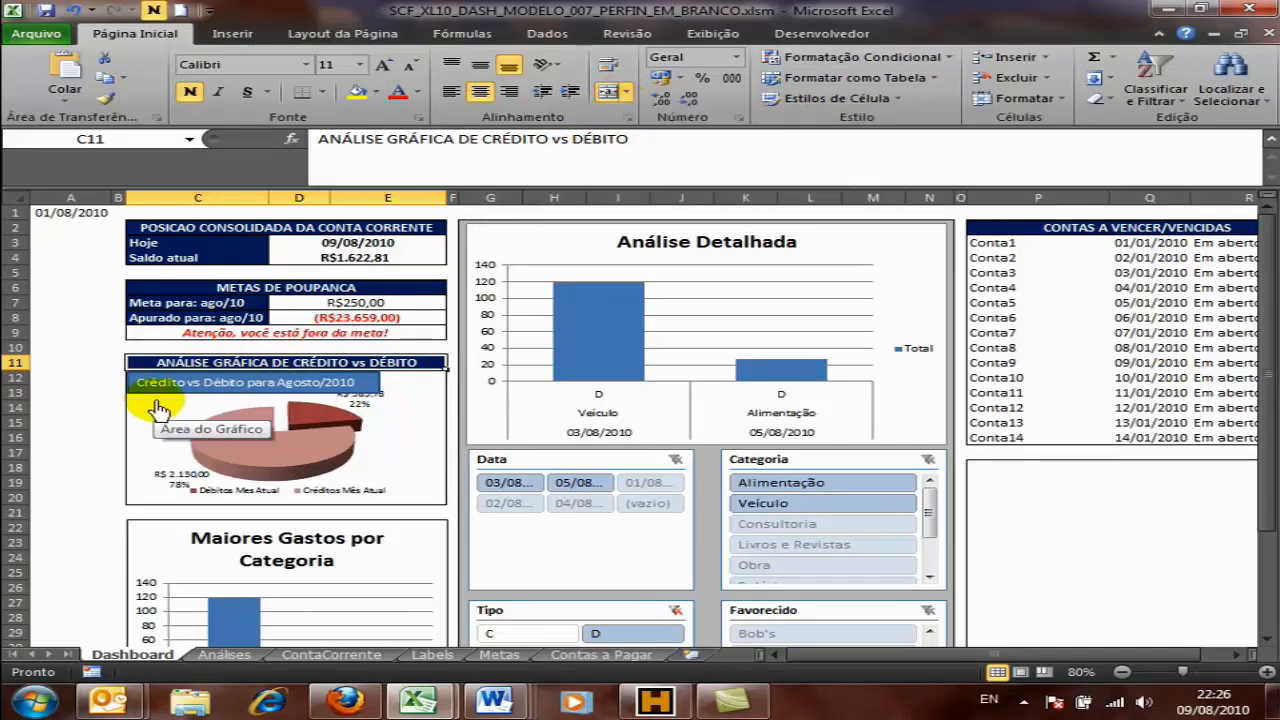
Step: Draw a rectangle about 6,58 cm wide and 0,89 cm high just below the credit vs debit pie chart
left_click(168, 398)
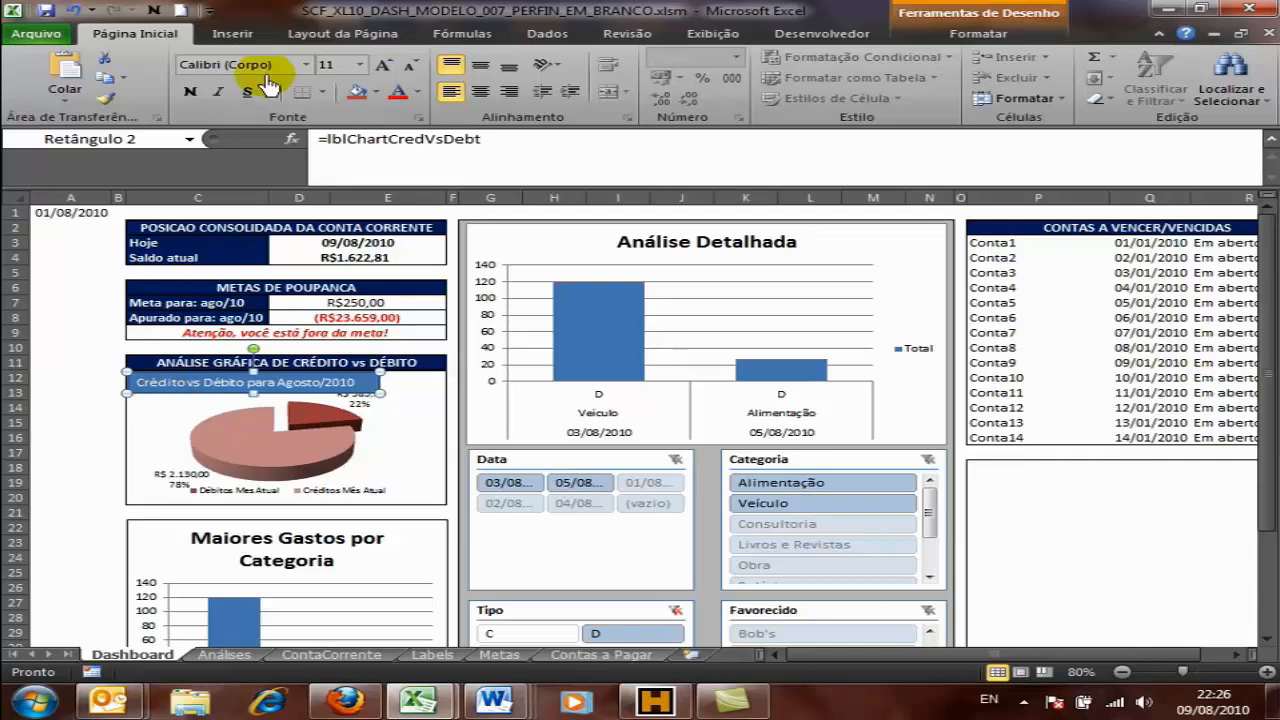
left_click(245, 44)
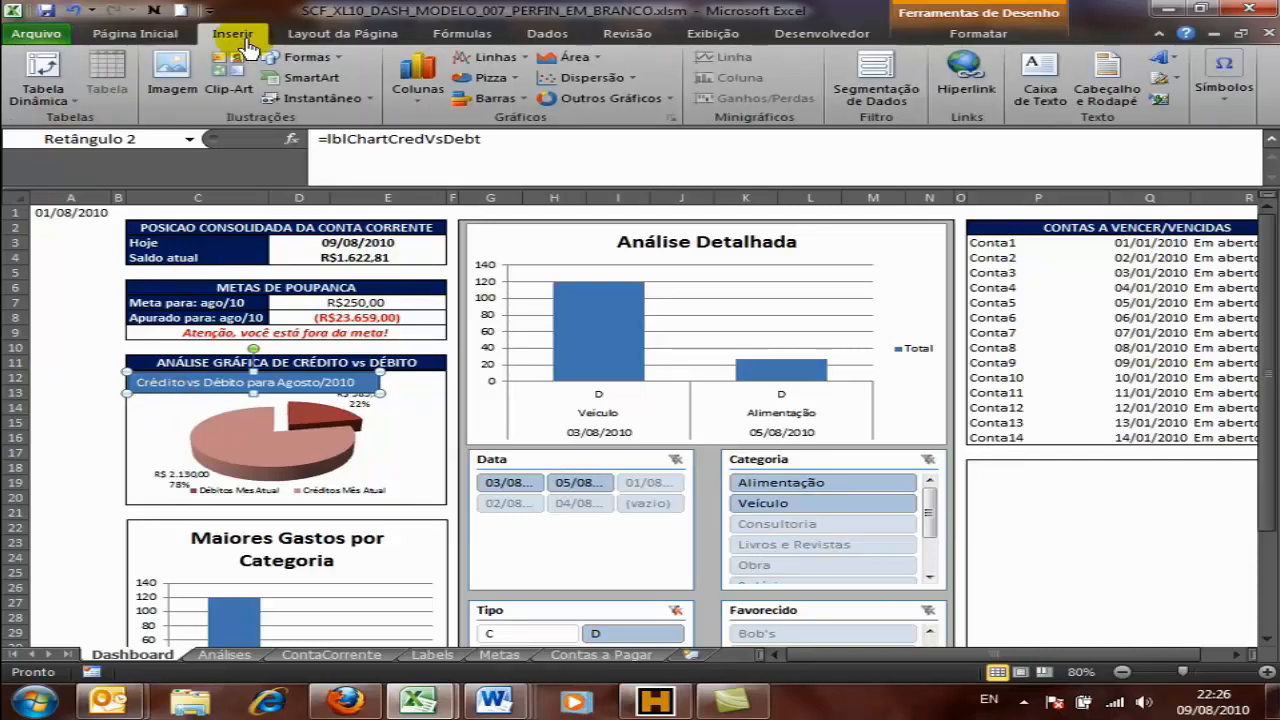
left_click(312, 57)
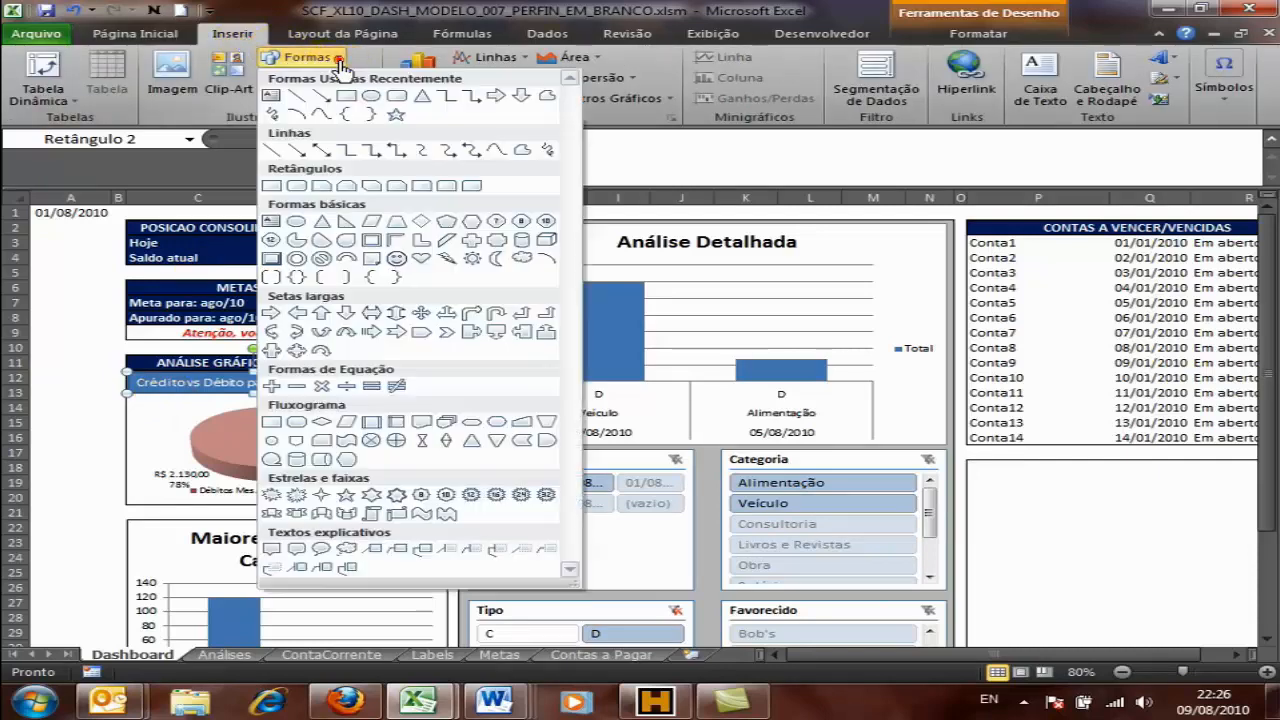
left_click(343, 97)
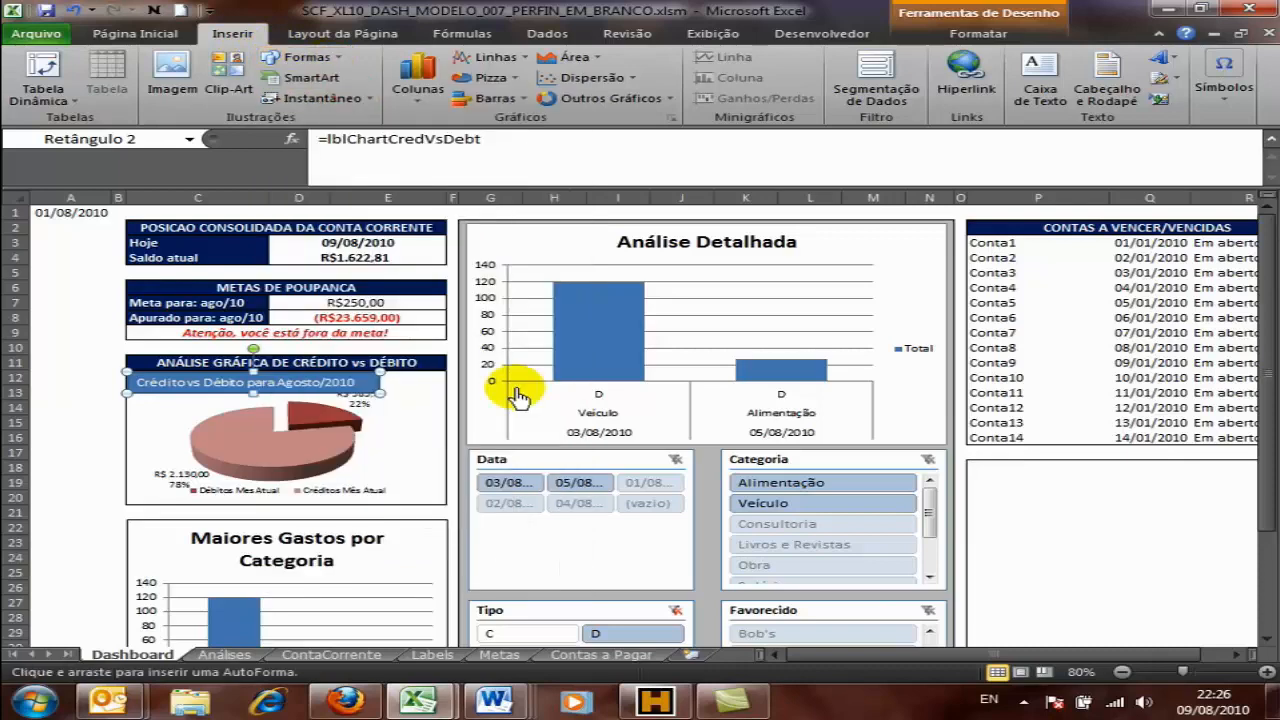
left_click_drag(153, 514, 404, 534)
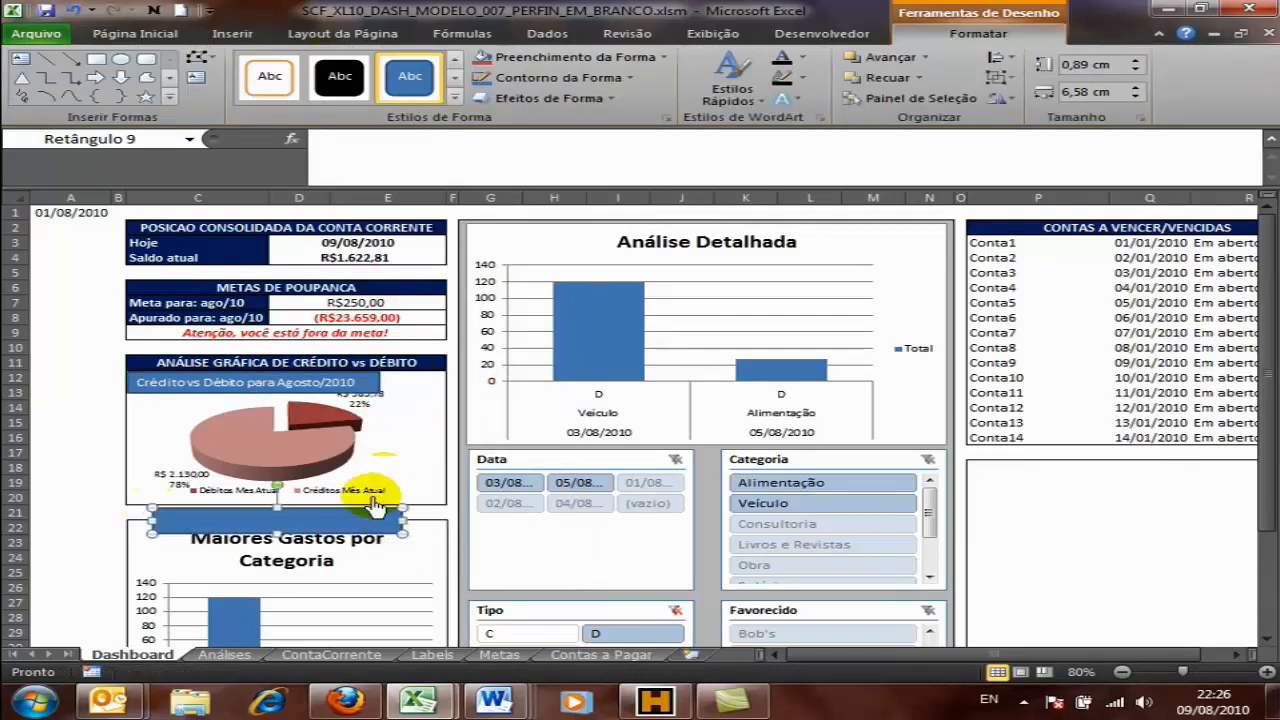
Step: Link the new rectangle's text to =lblChartCredVsDebt as in the existing label, and delete this demonstration rectangle
left_click(344, 390)
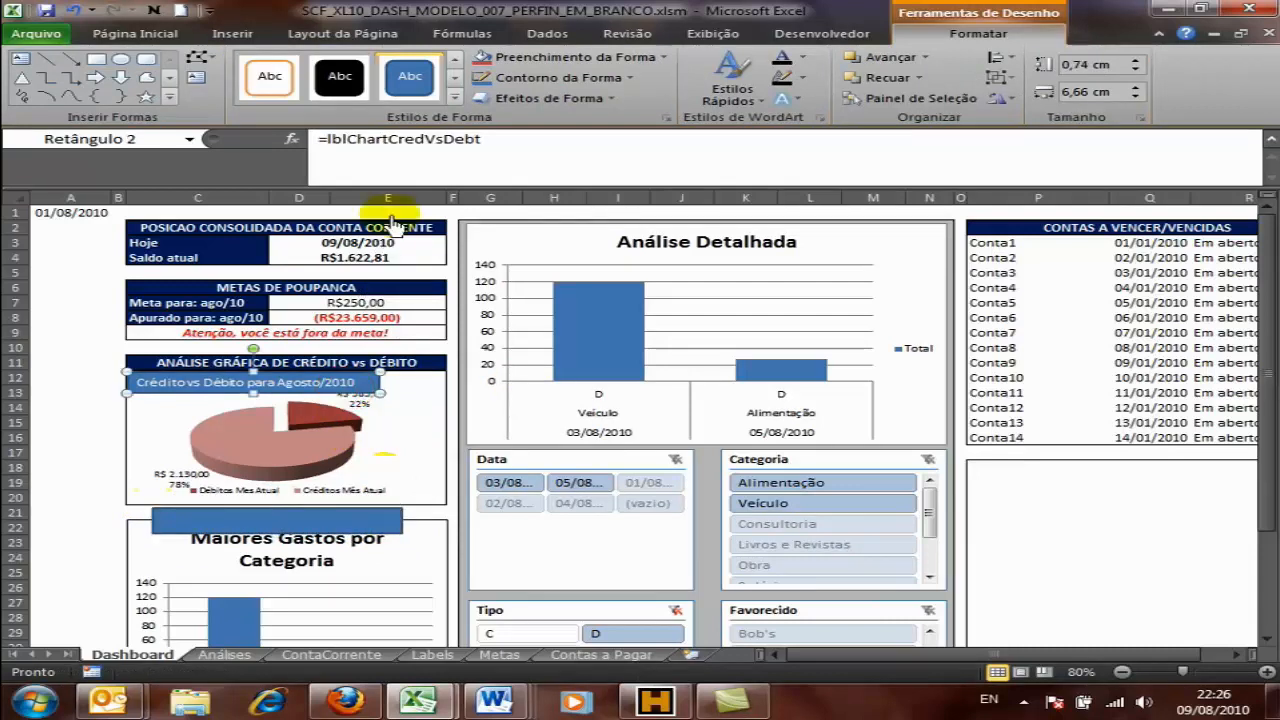
double_click(412, 141)
key("Escape")
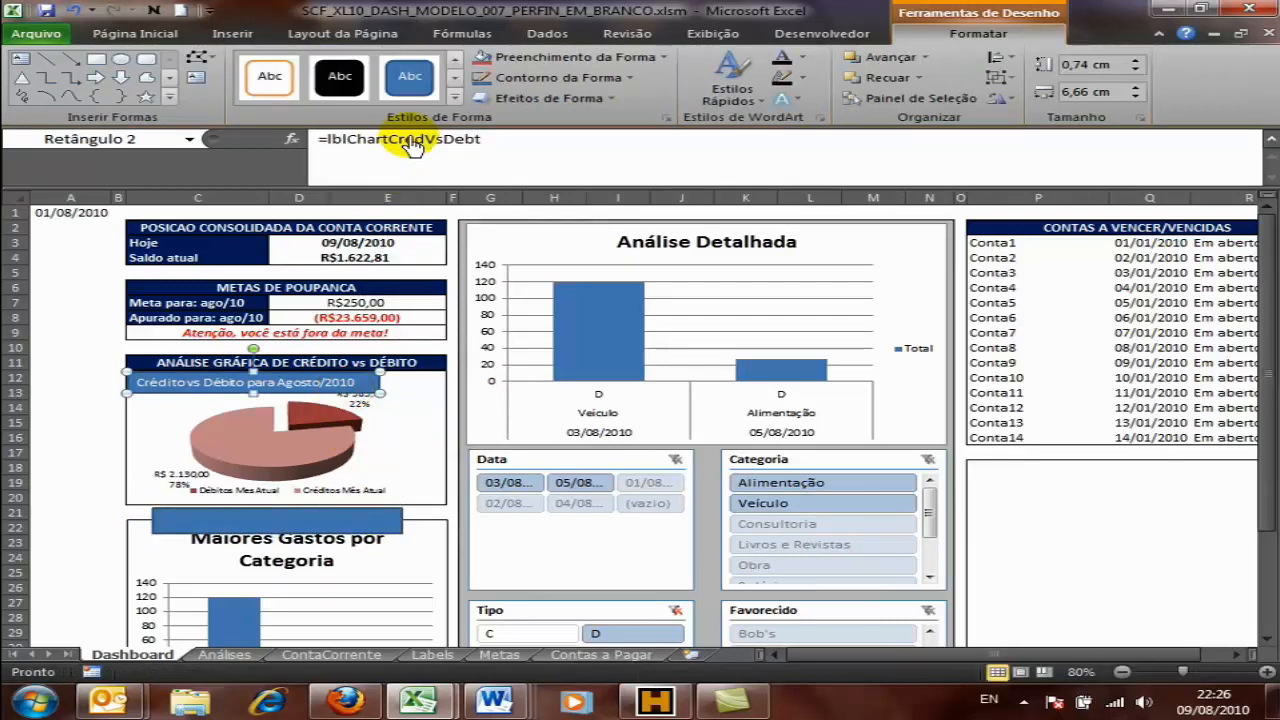
left_click(237, 519)
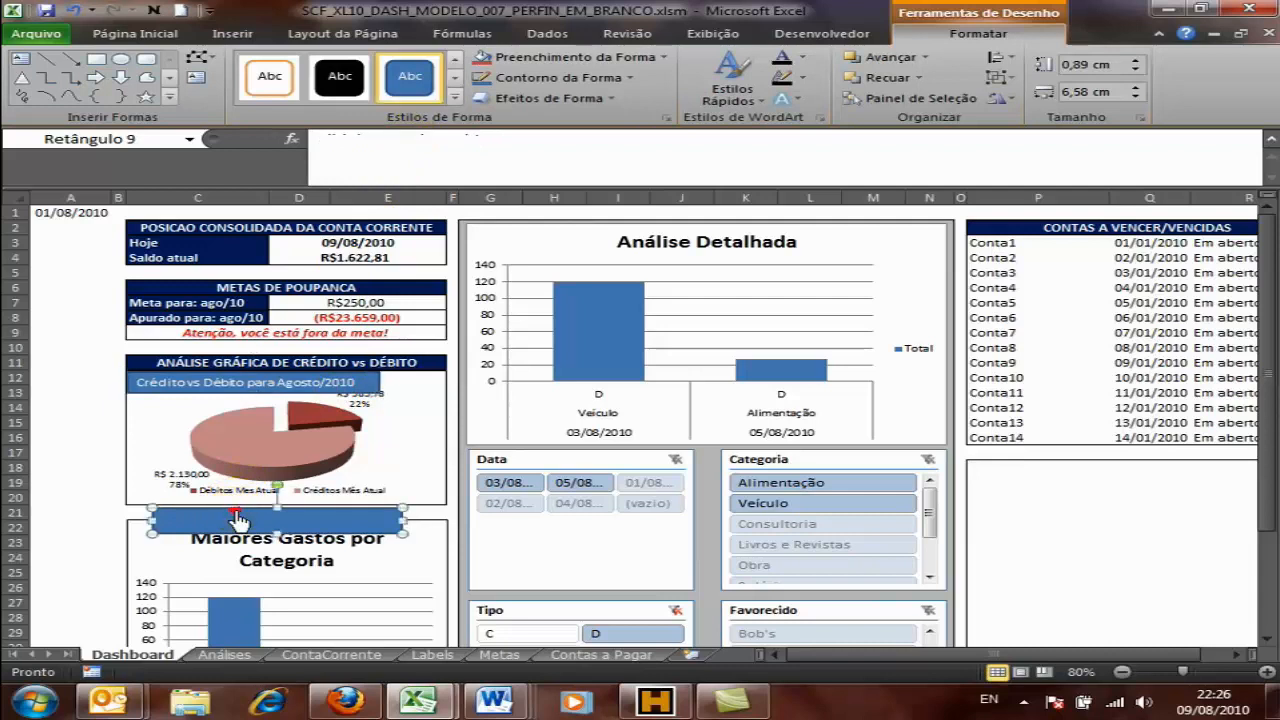
left_click(352, 170)
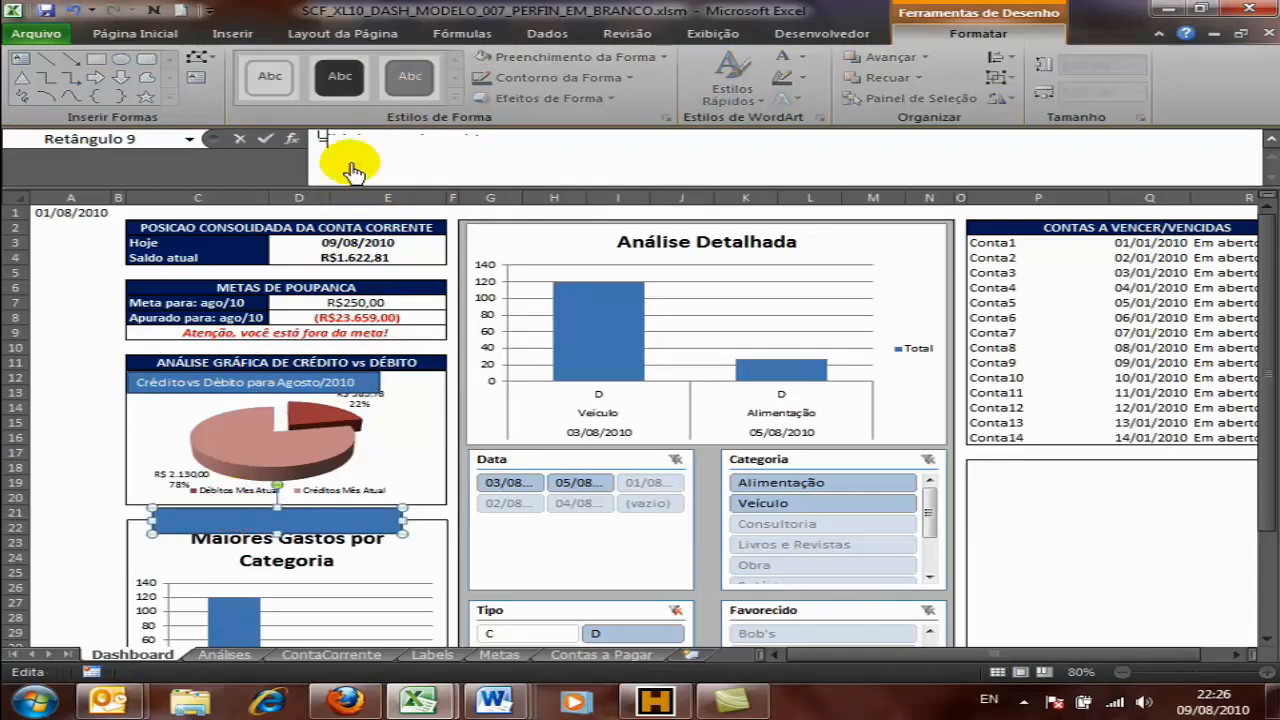
key("Return")
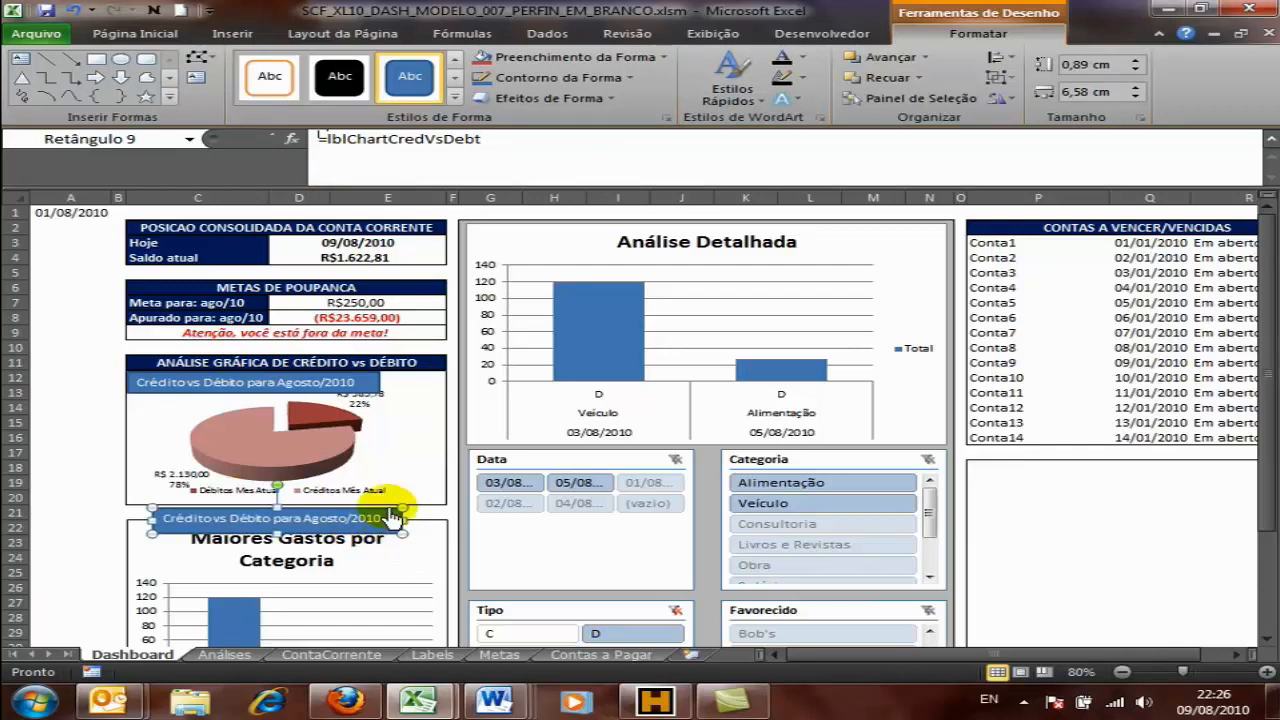
key("Delete")
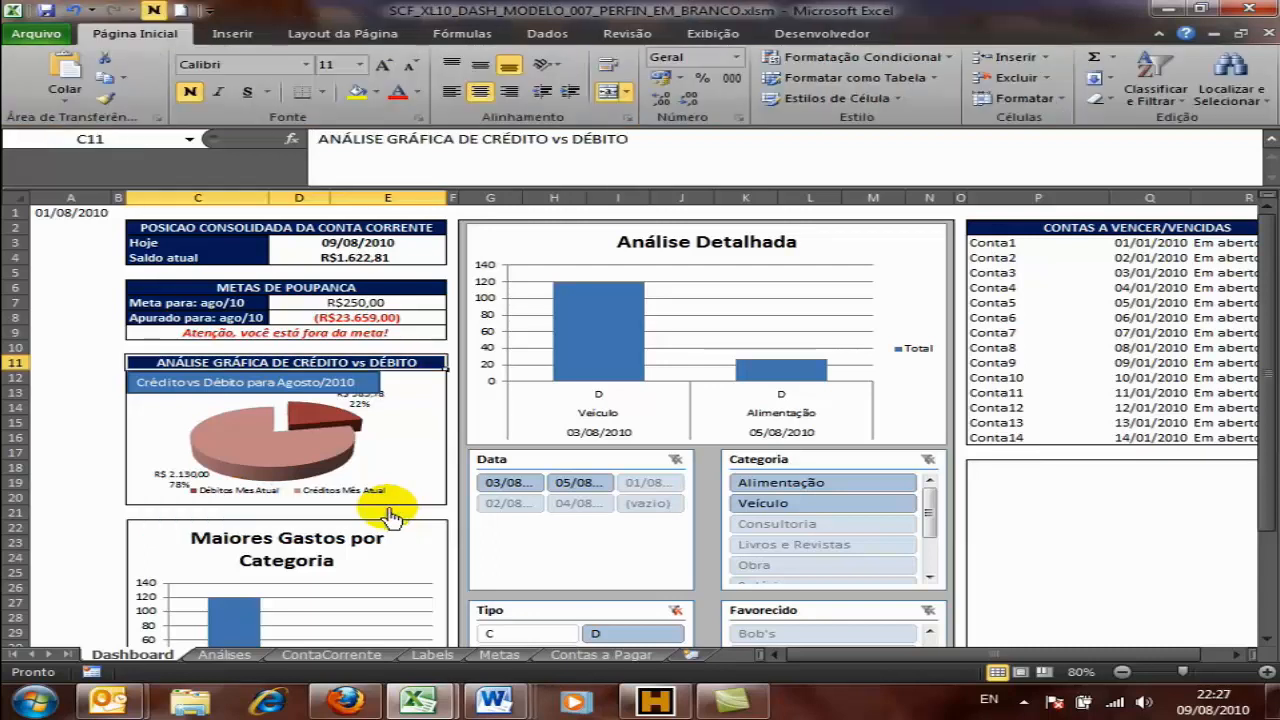
Step: Examine the source data range of the credit vs debit pie chart, leaving the data selection unedited
left_click(400, 468)
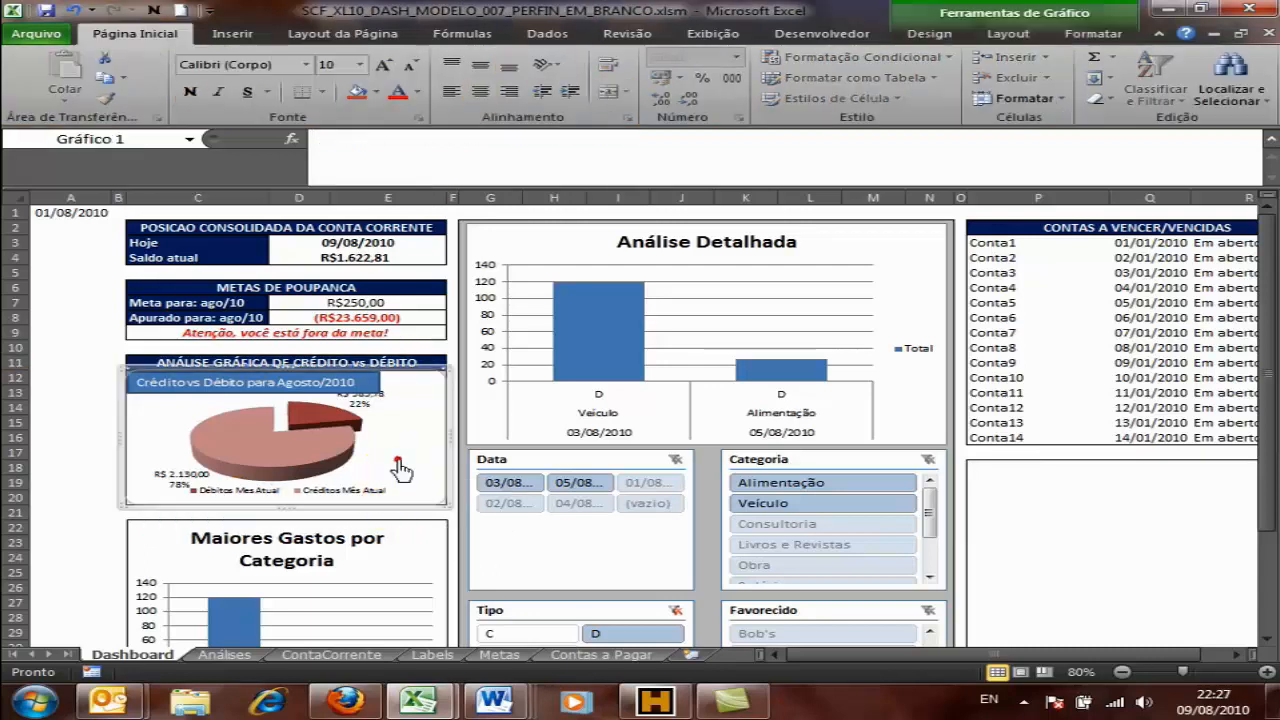
right_click(341, 456)
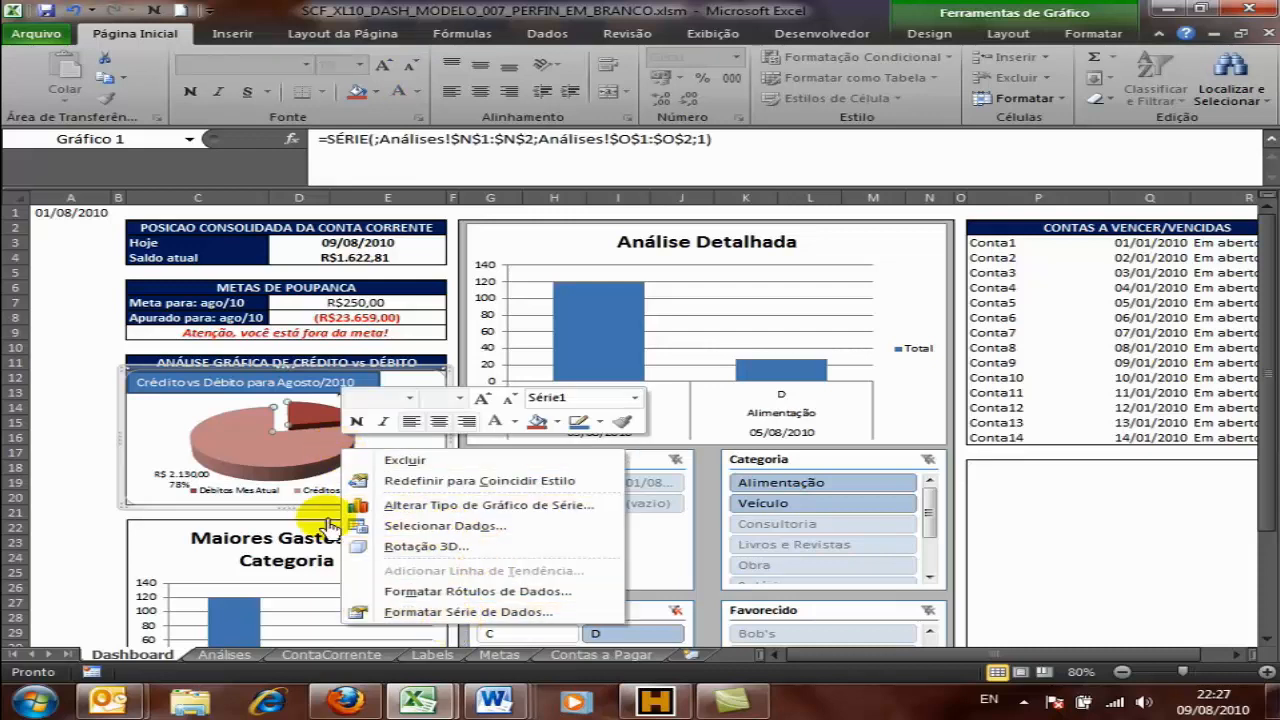
left_click(175, 420)
right_click(175, 426)
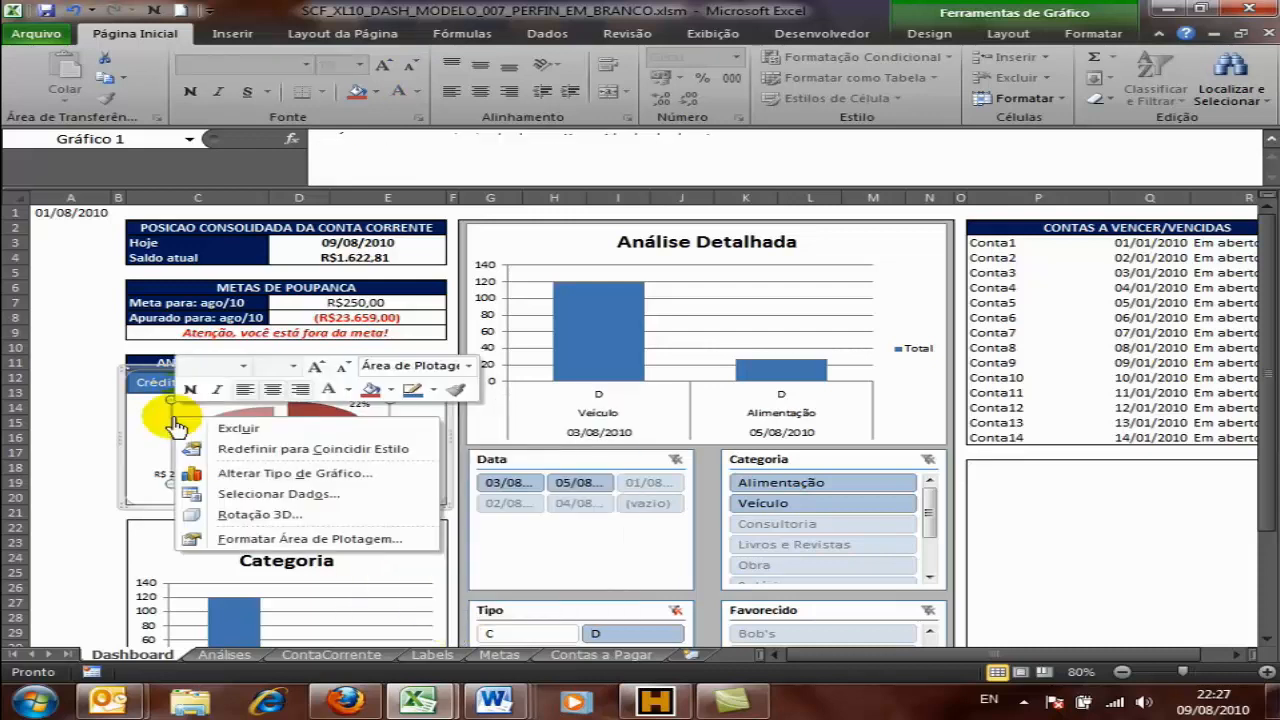
left_click(279, 494)
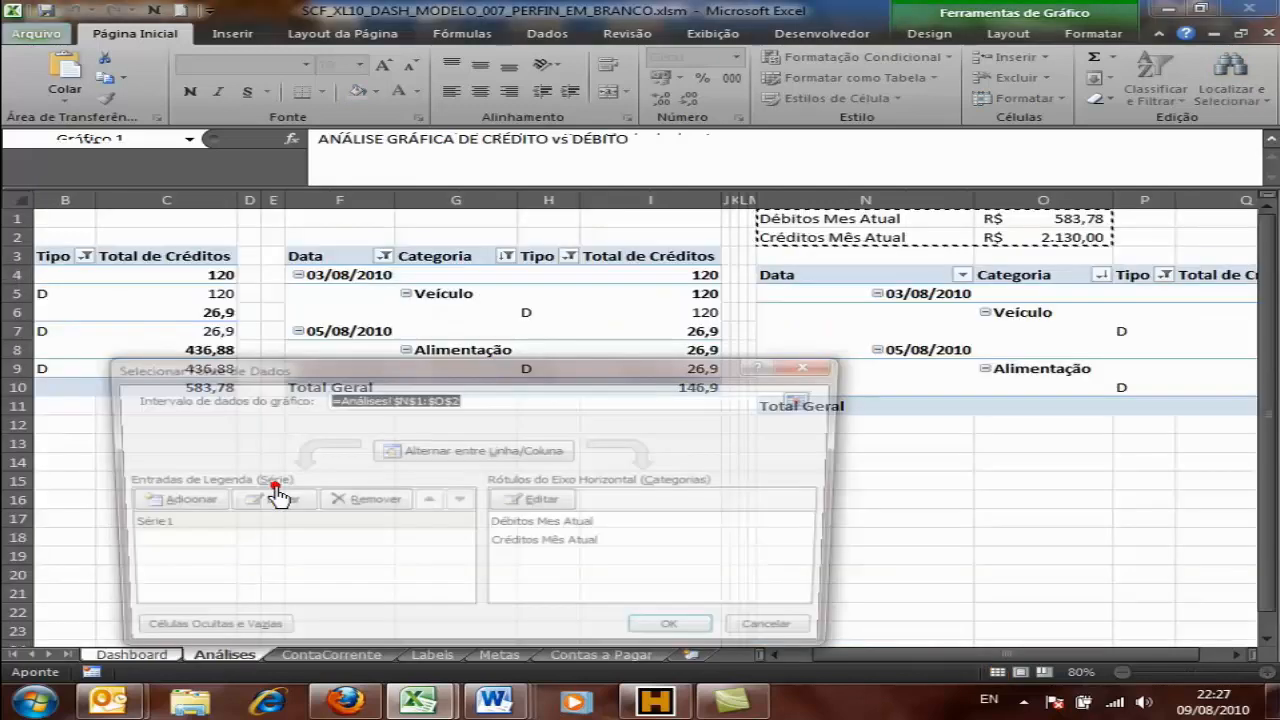
left_click_drag(413, 378, 443, 368)
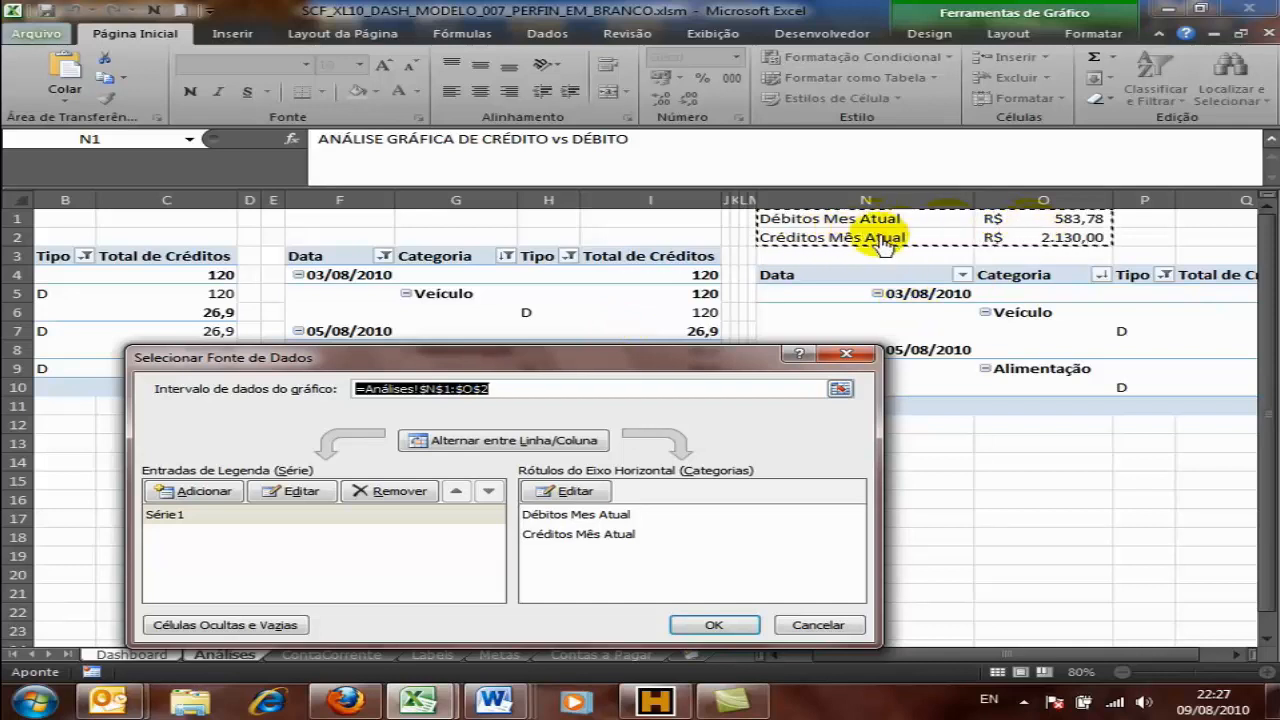
left_click(810, 624)
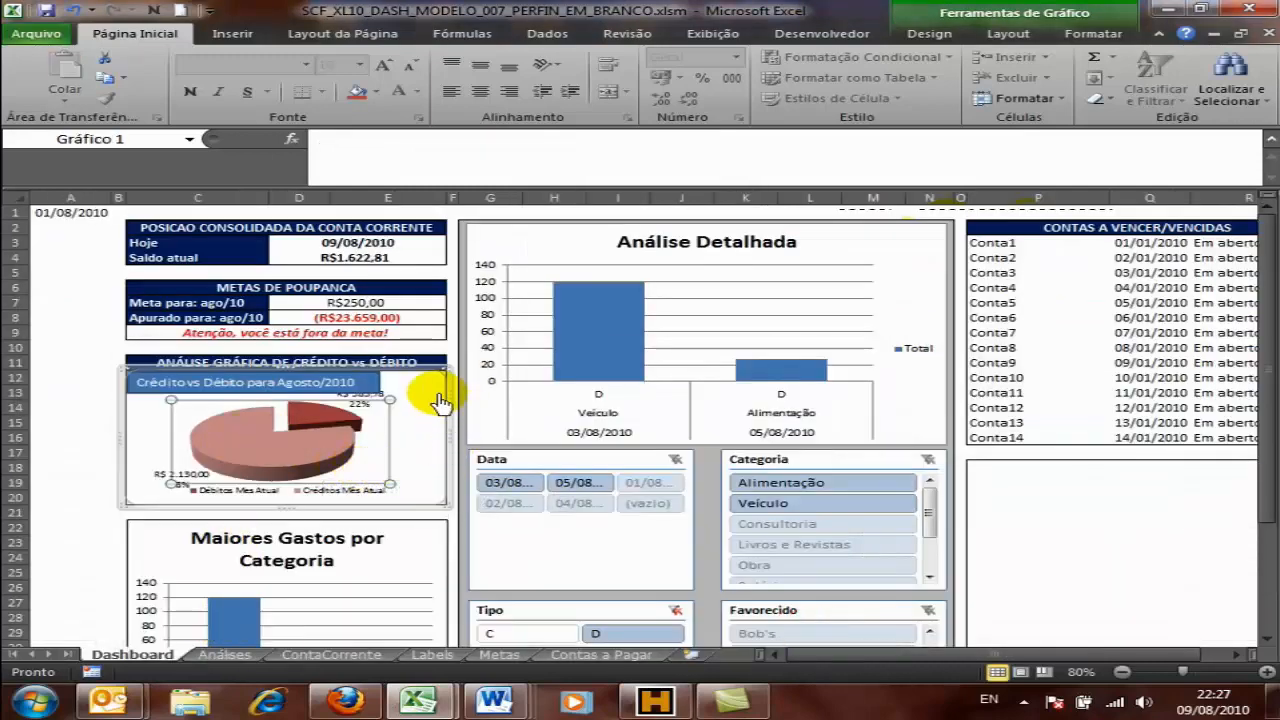
Step: Delete the dashboard's credit vs debit pie chart and insert an exploded 3D pie chart from N1:O2 on the Análises sheet
key("Delete")
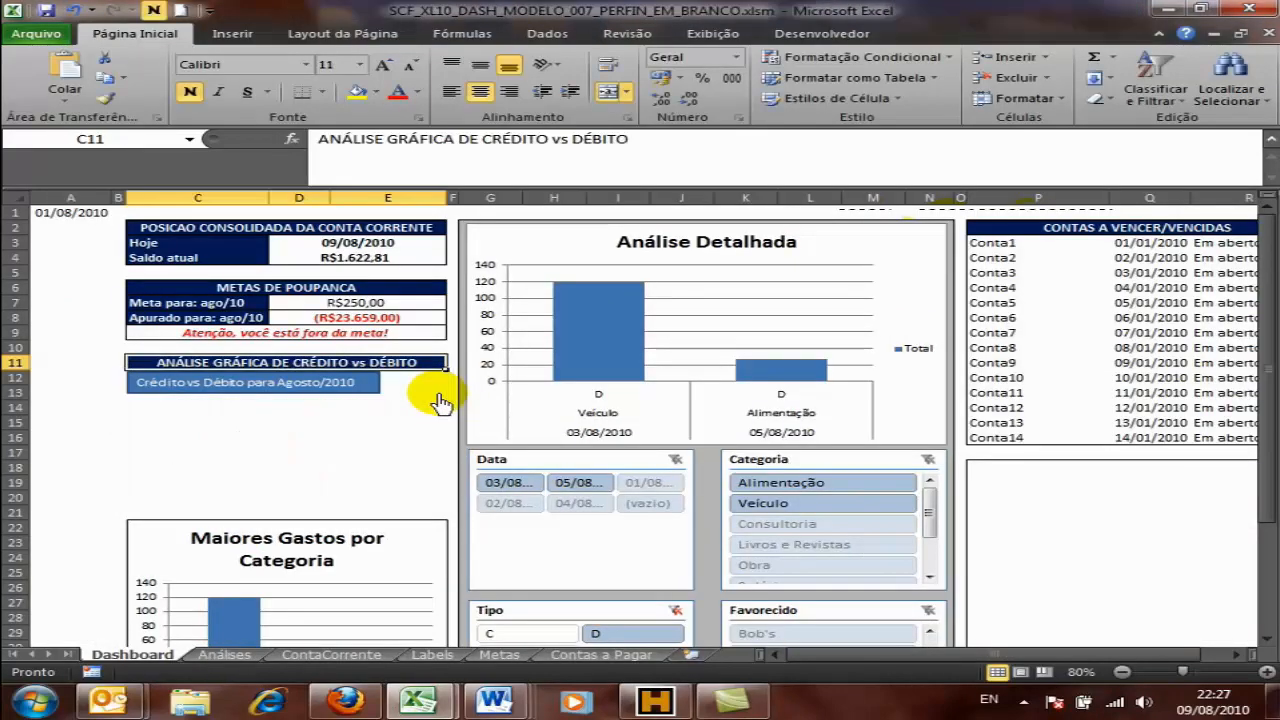
left_click(225, 654)
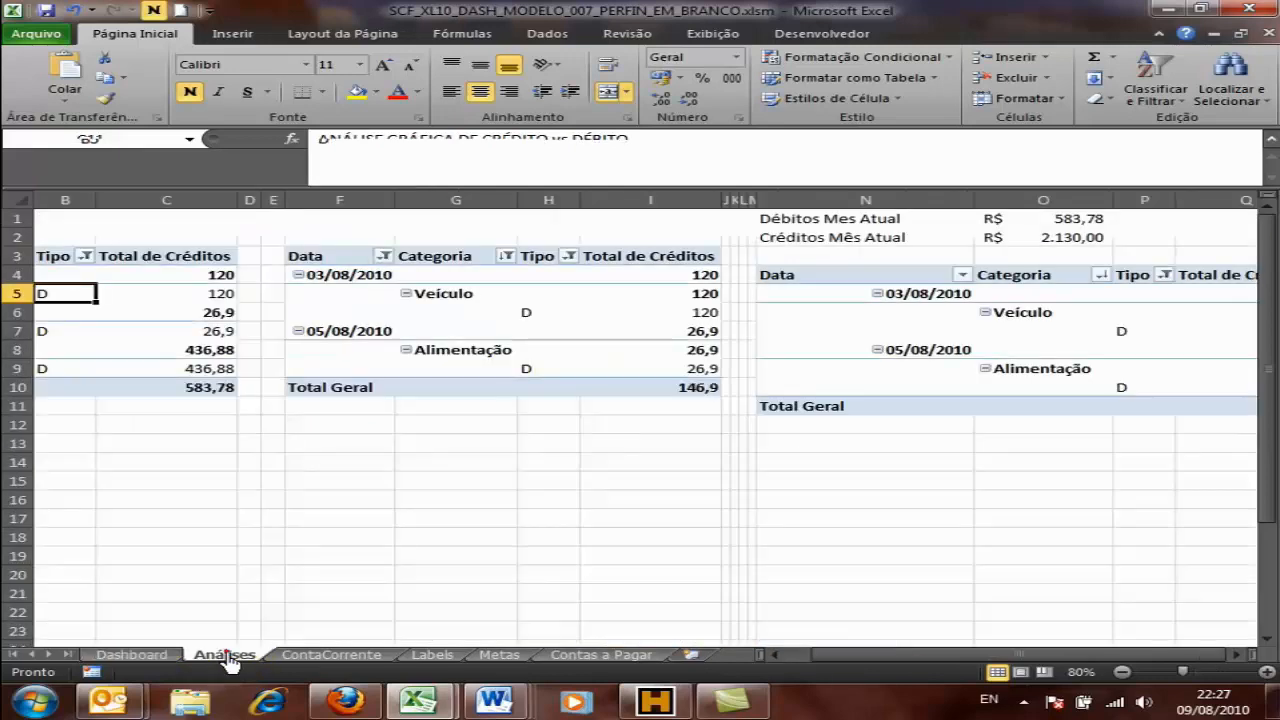
left_click_drag(806, 220, 1040, 240)
left_click(252, 30)
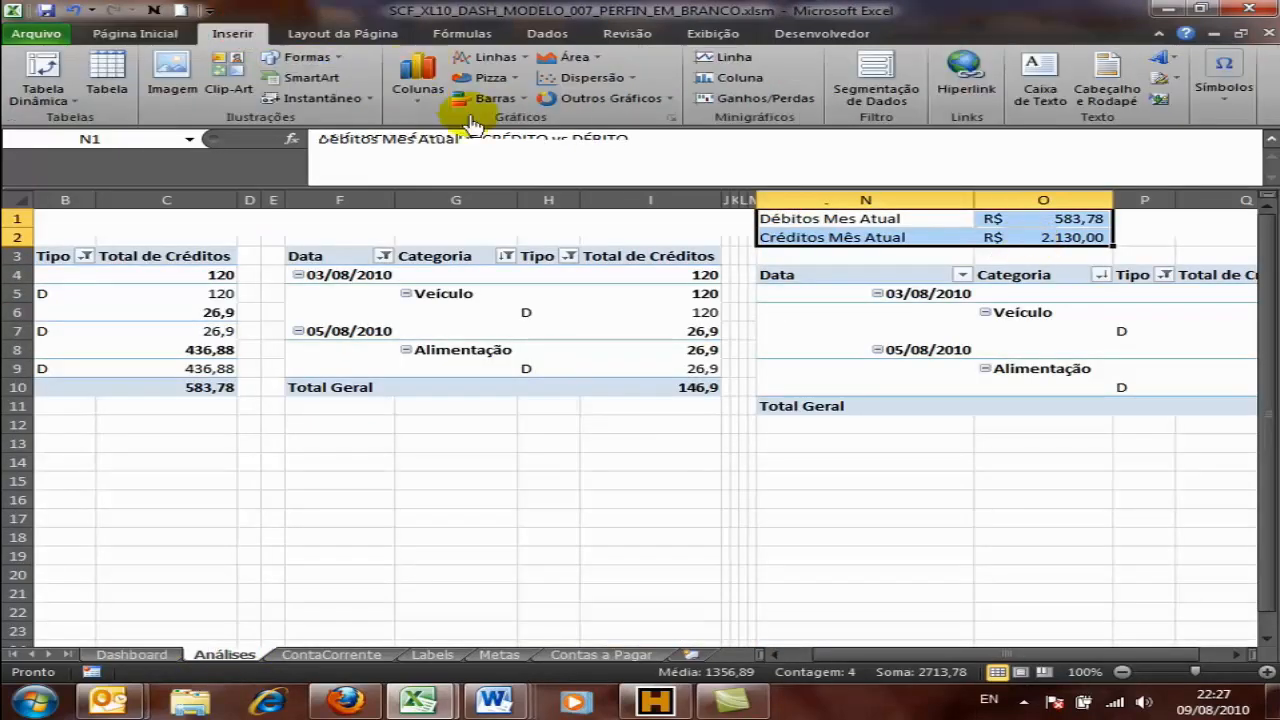
left_click(515, 80)
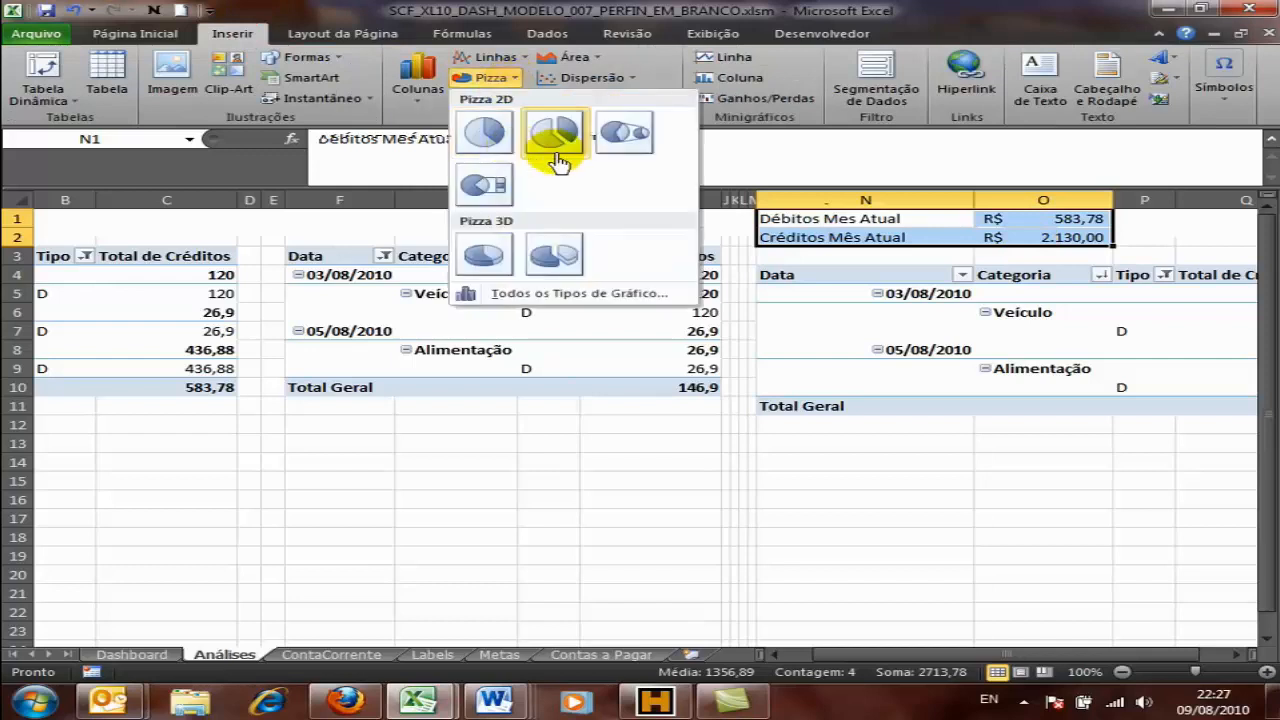
left_click(553, 255)
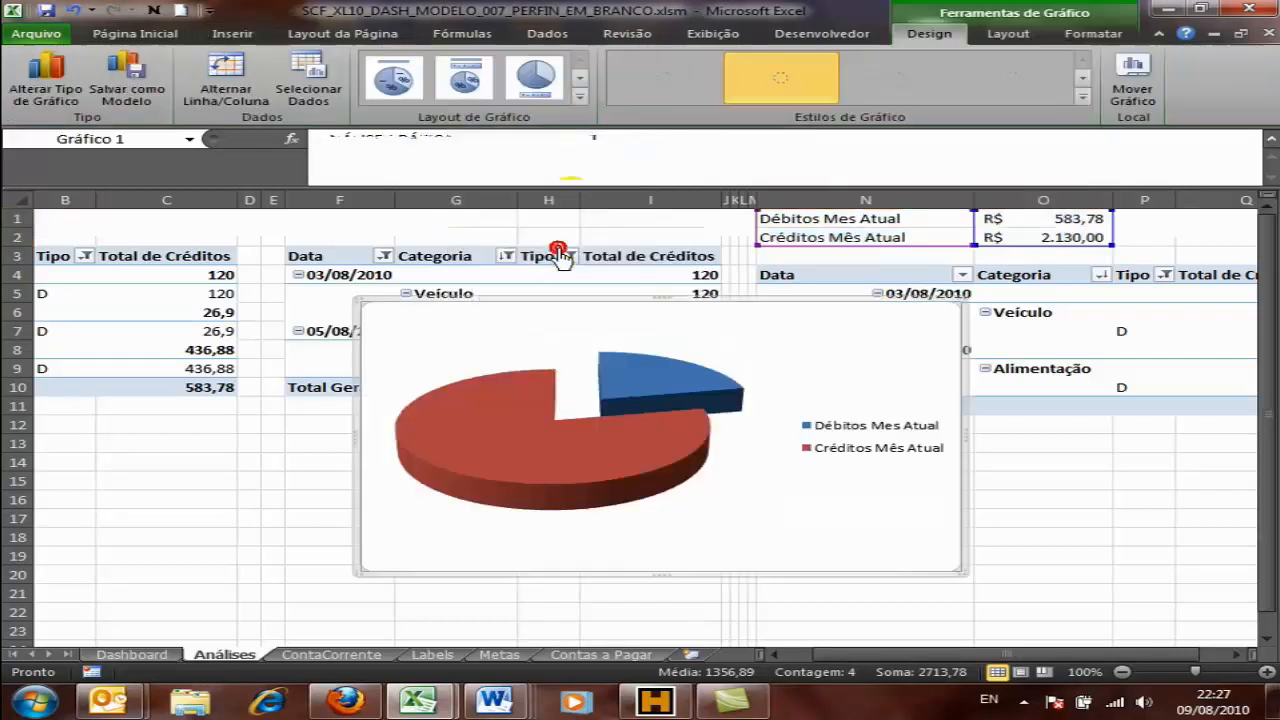
Step: Shrink the new pie chart to roughly half its size and move it from Análises to the Dashboard sheet by cutting and pasting
left_click_drag(760, 396, 690, 445)
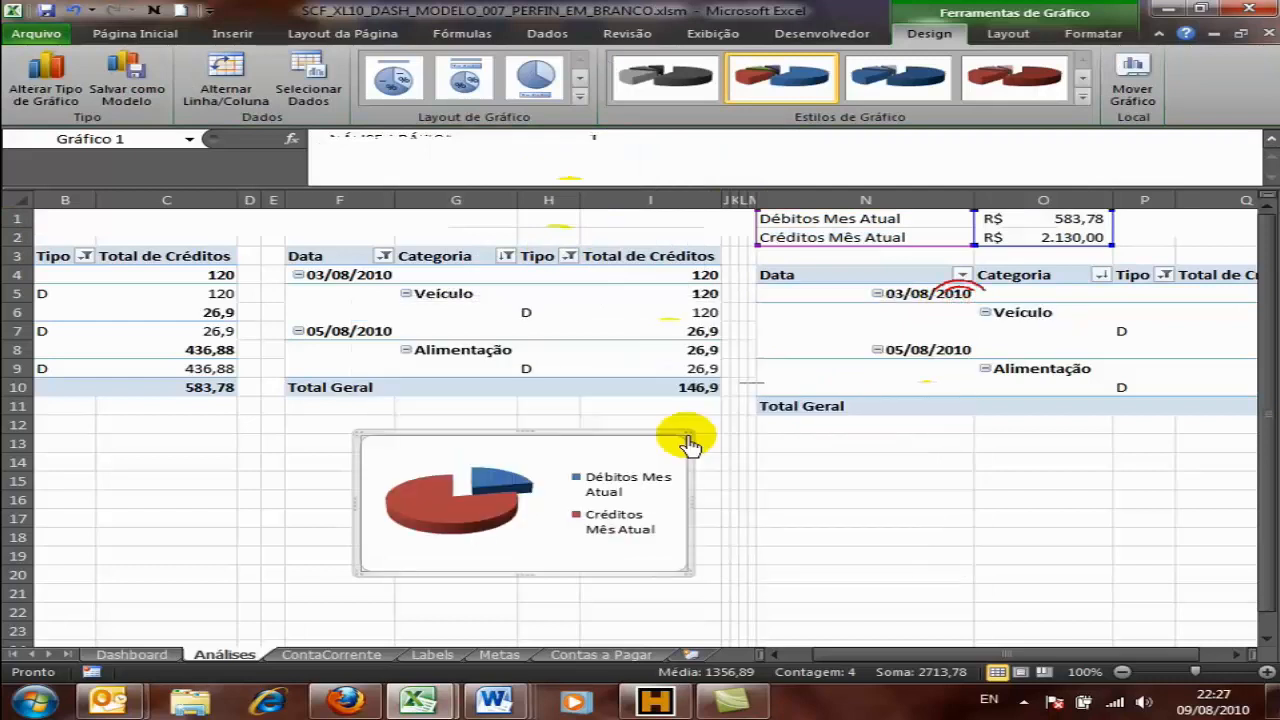
right_click(623, 446)
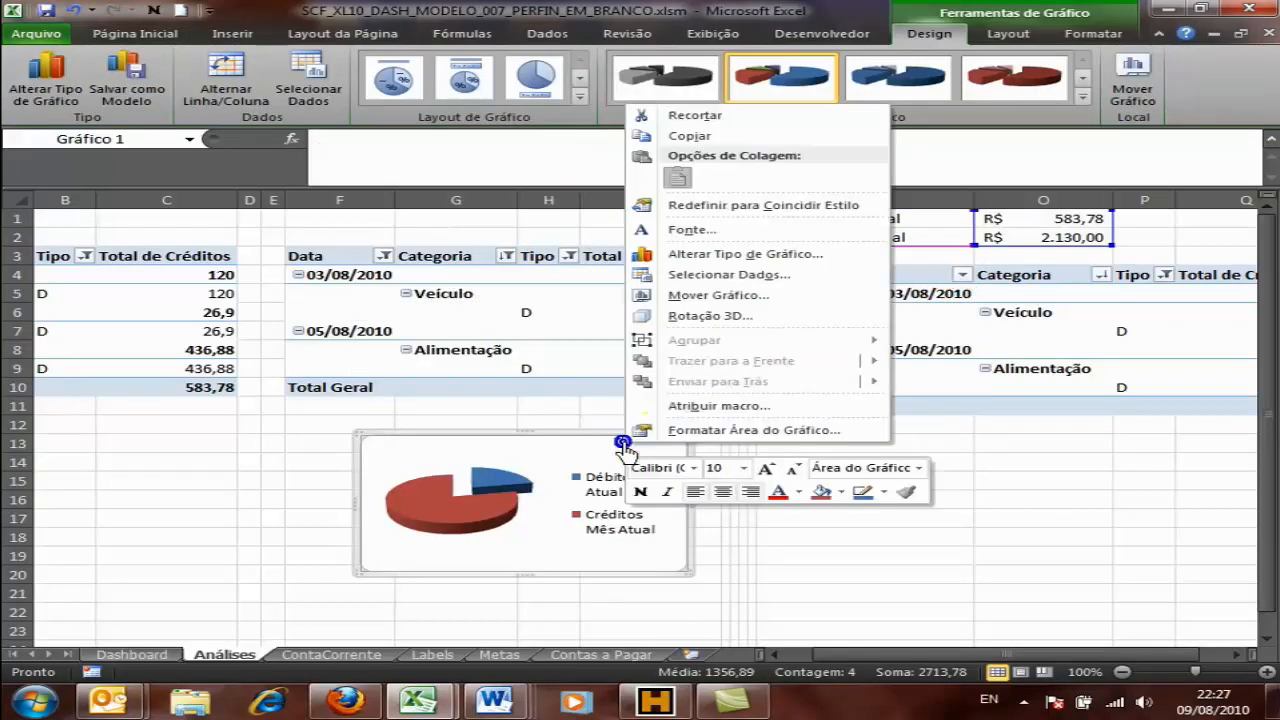
left_click(712, 116)
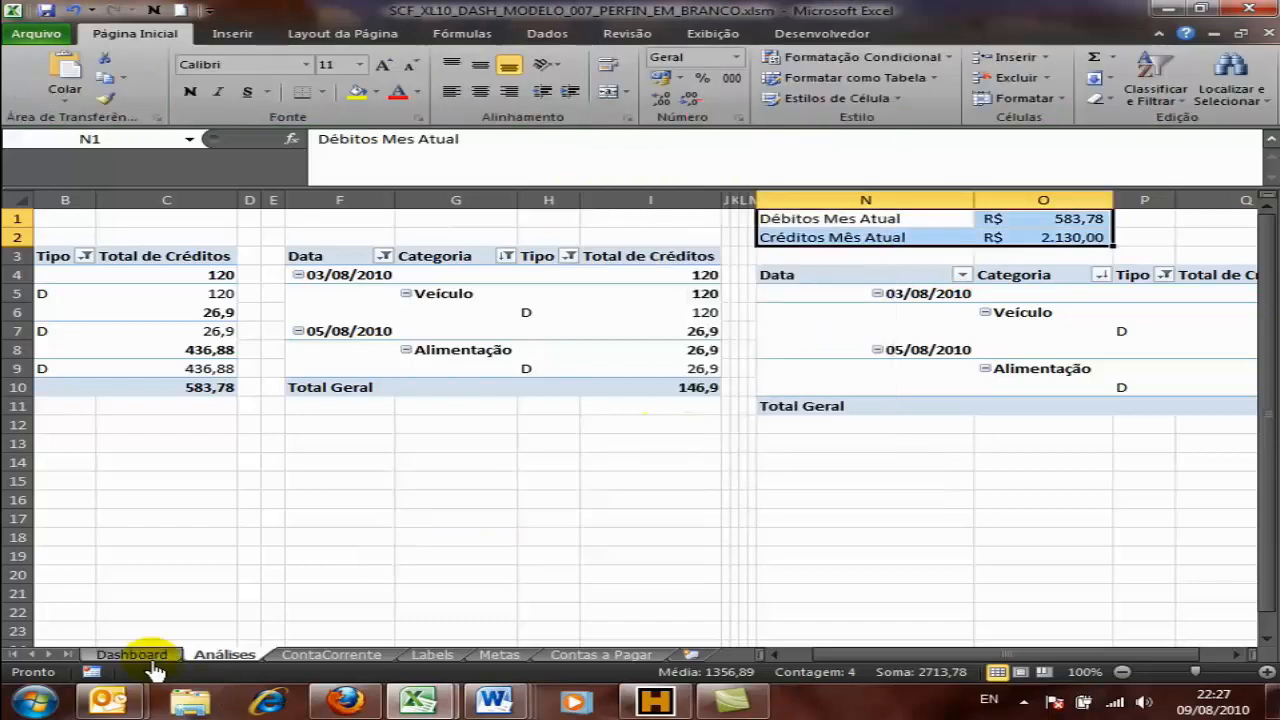
left_click(156, 660)
key("ctrl+v")
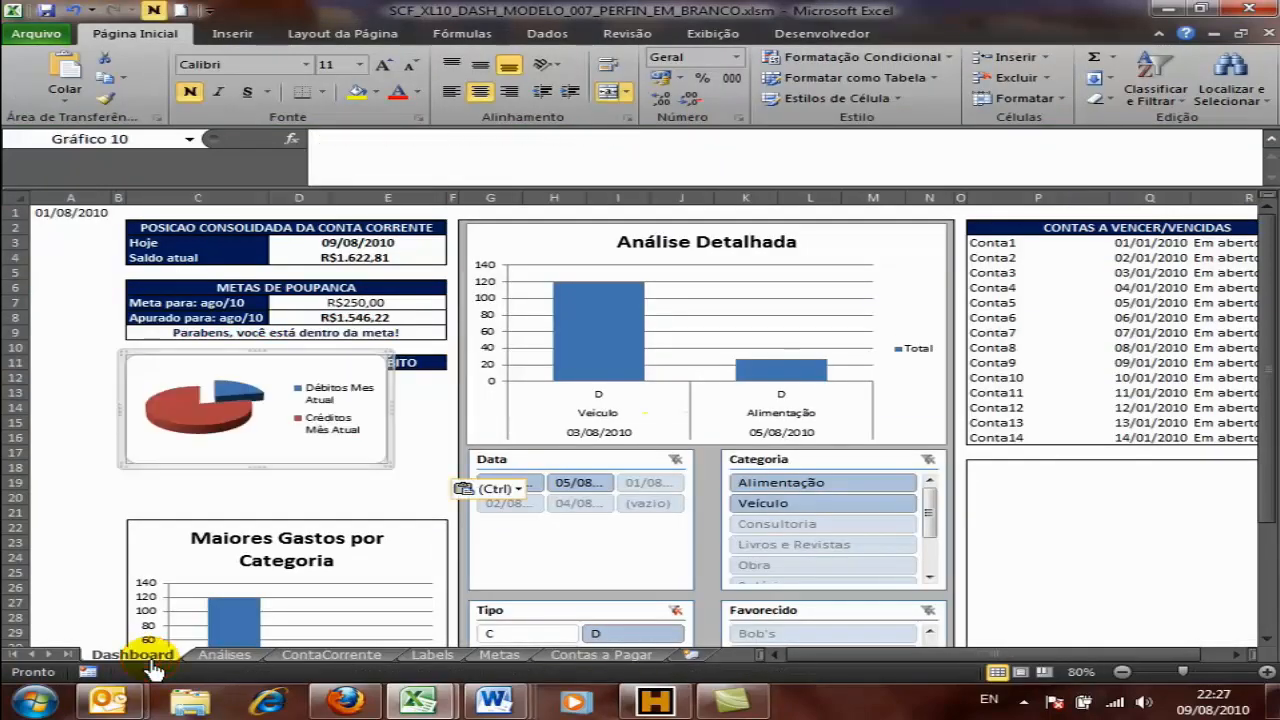
Step: Place the pie chart directly below the C11 heading and stretch it to the heading's width and down to row 20
mouse_move(264, 349)
left_mouse_down()
mouse_move(298, 400)
mouse_move(295, 366)
mouse_move(266, 374)
left_mouse_up()
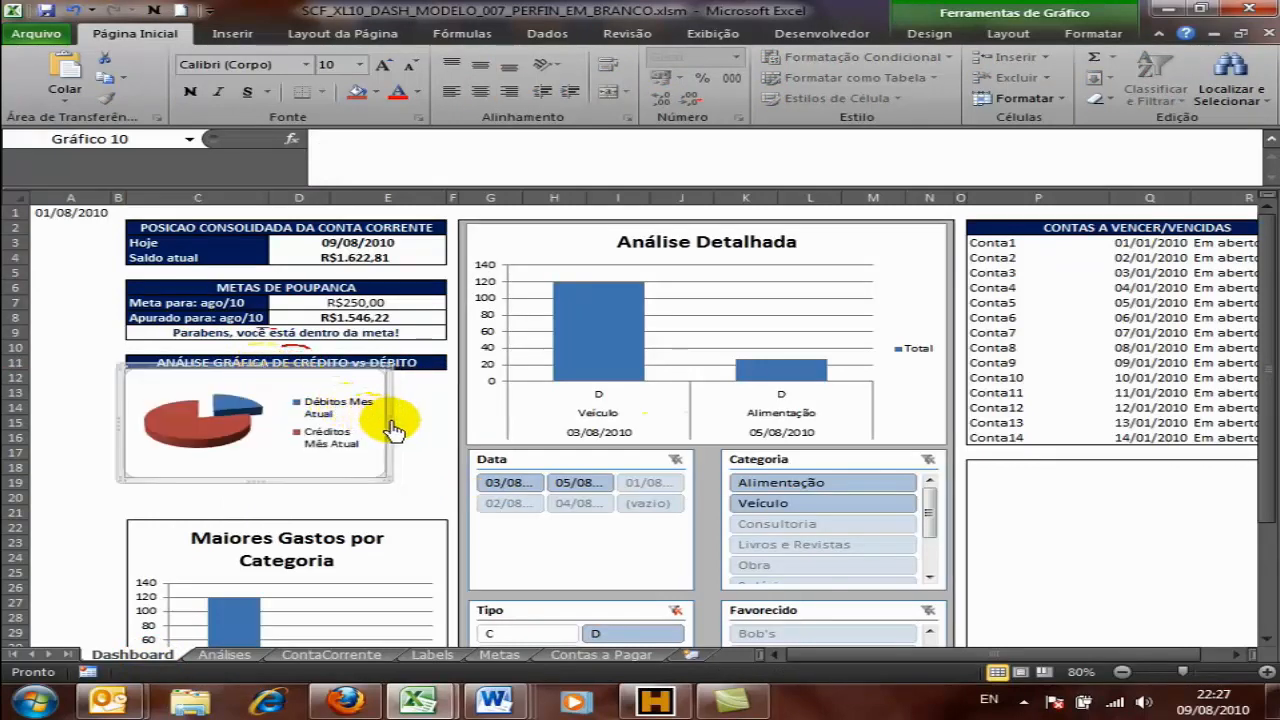
left_click_drag(390, 430, 448, 449)
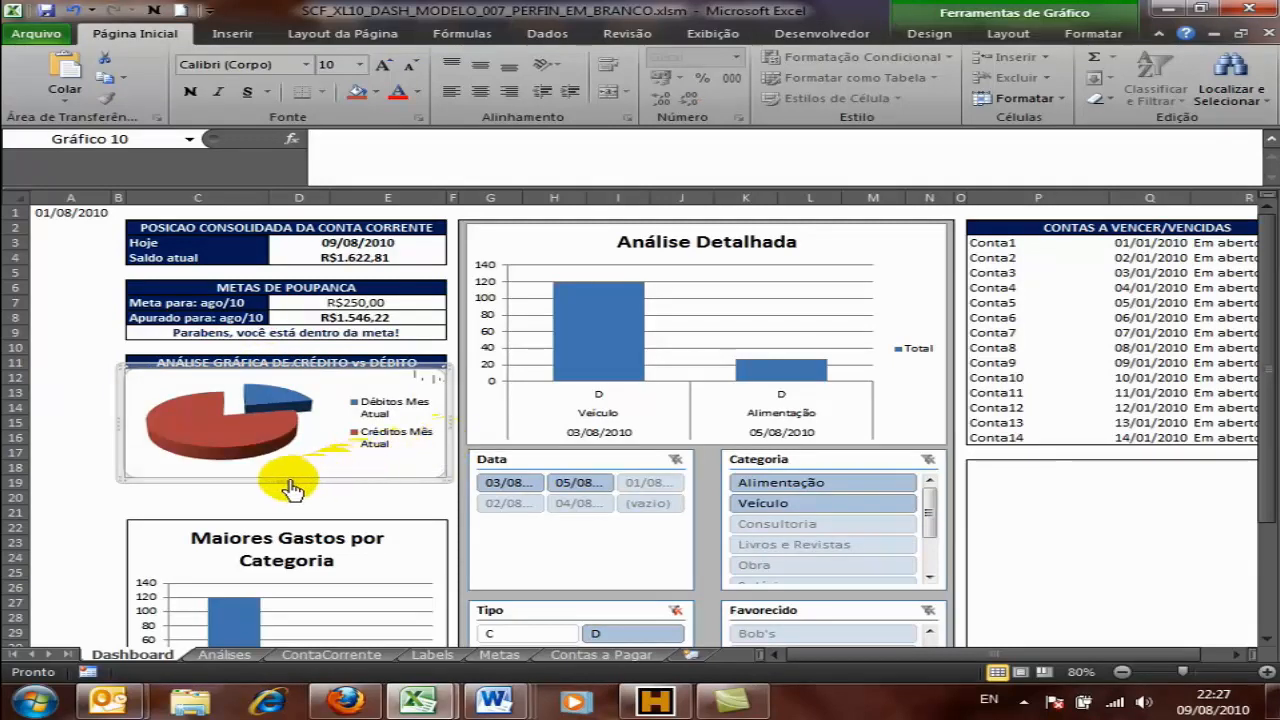
left_click_drag(286, 482, 286, 510)
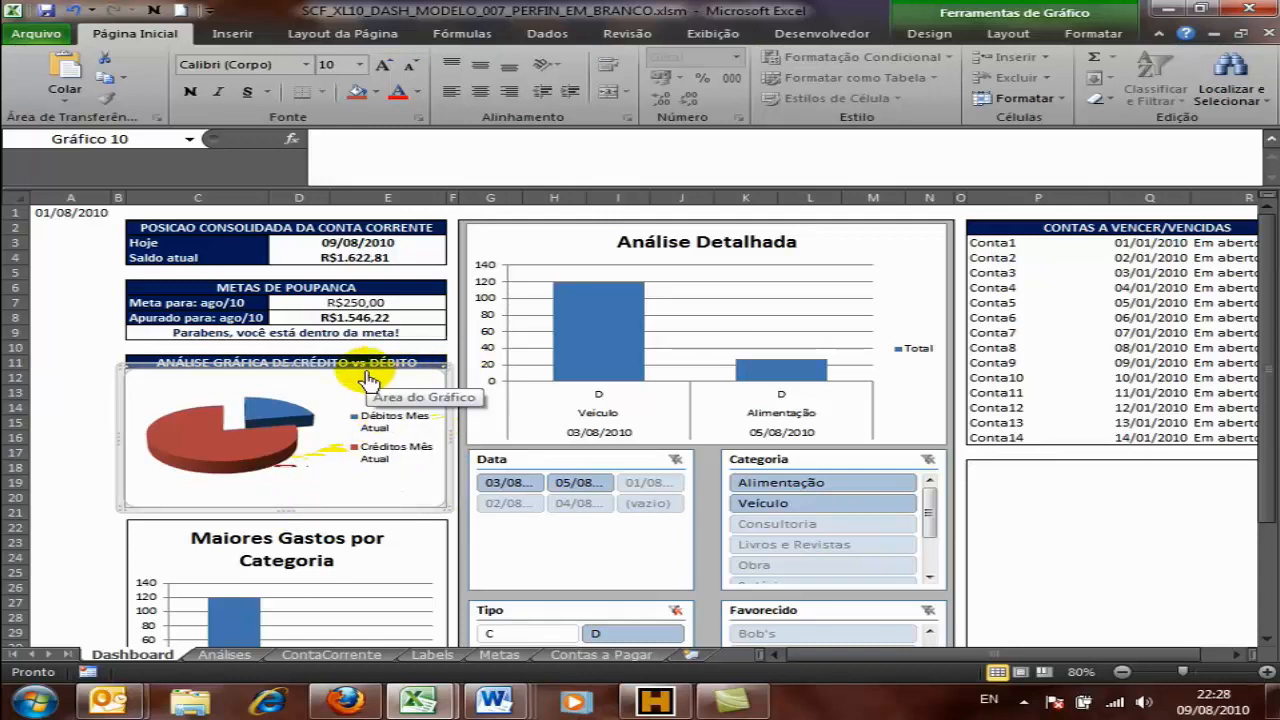
Step: Shift the pie chart aside and bring the Retângulo 2 label to the front of all shapes on the sheet
left_click_drag(366, 374, 392, 382)
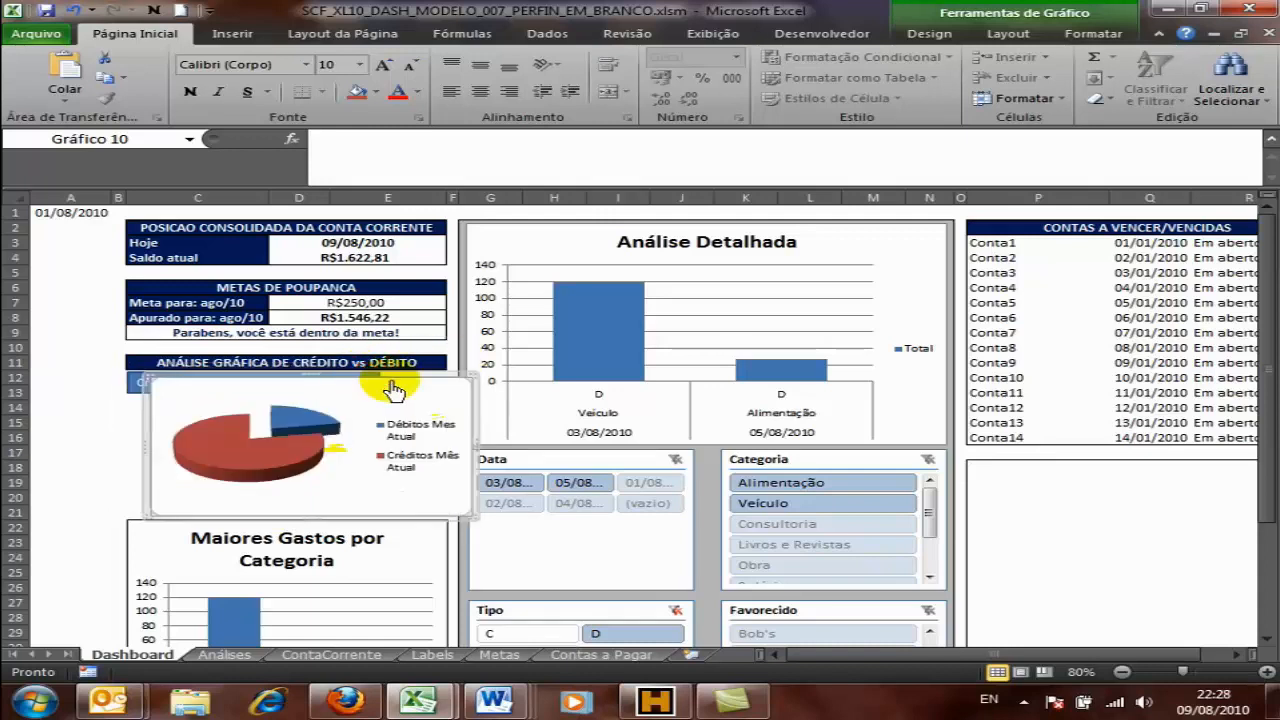
left_click(131, 388)
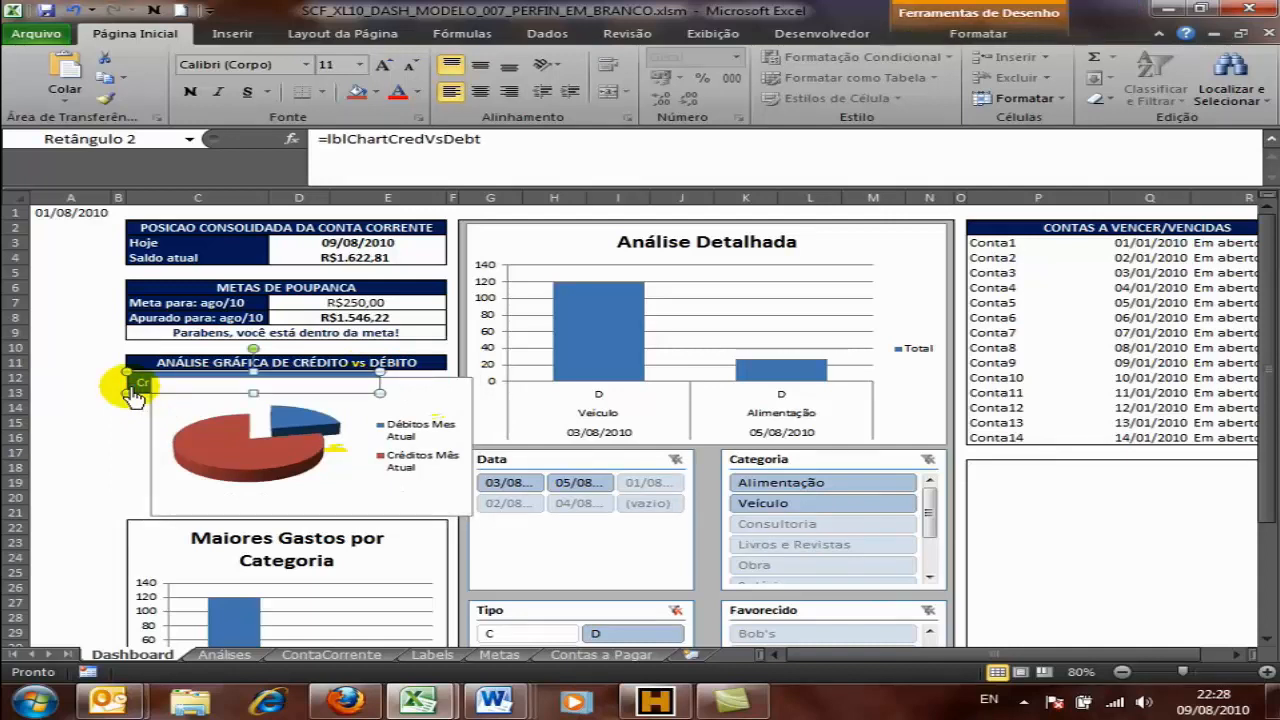
left_click(1008, 33)
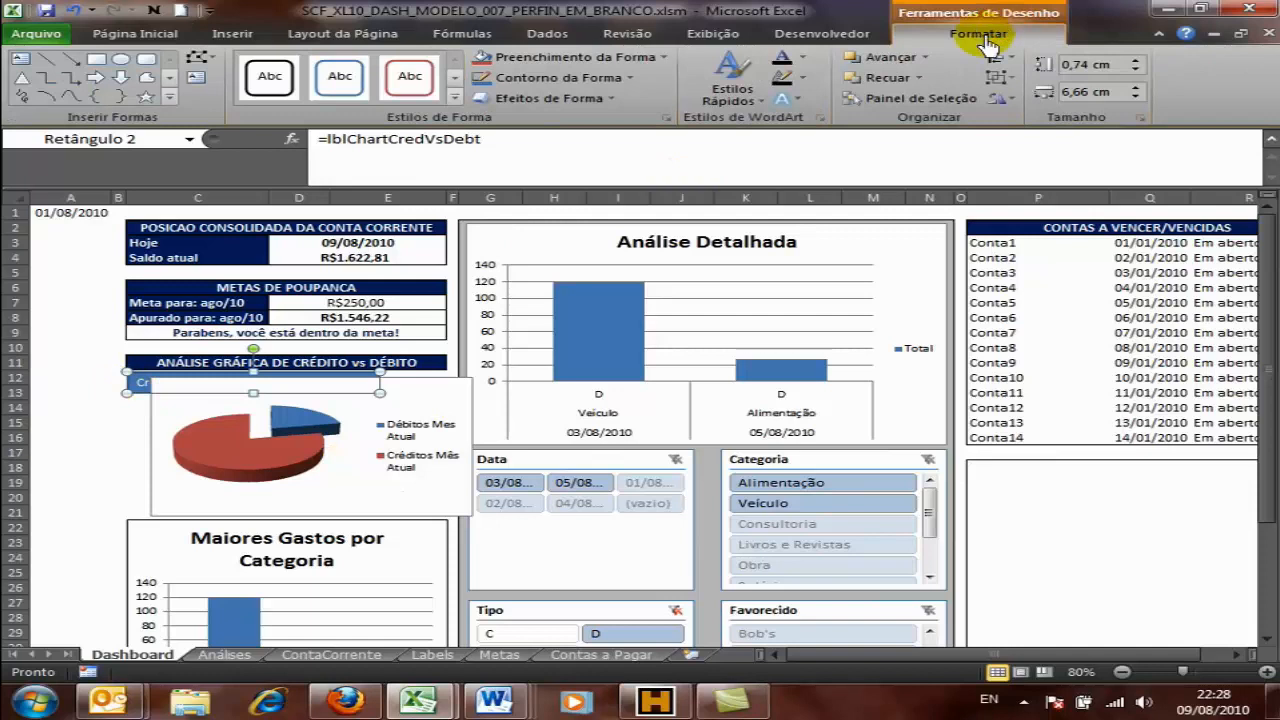
left_click(915, 98)
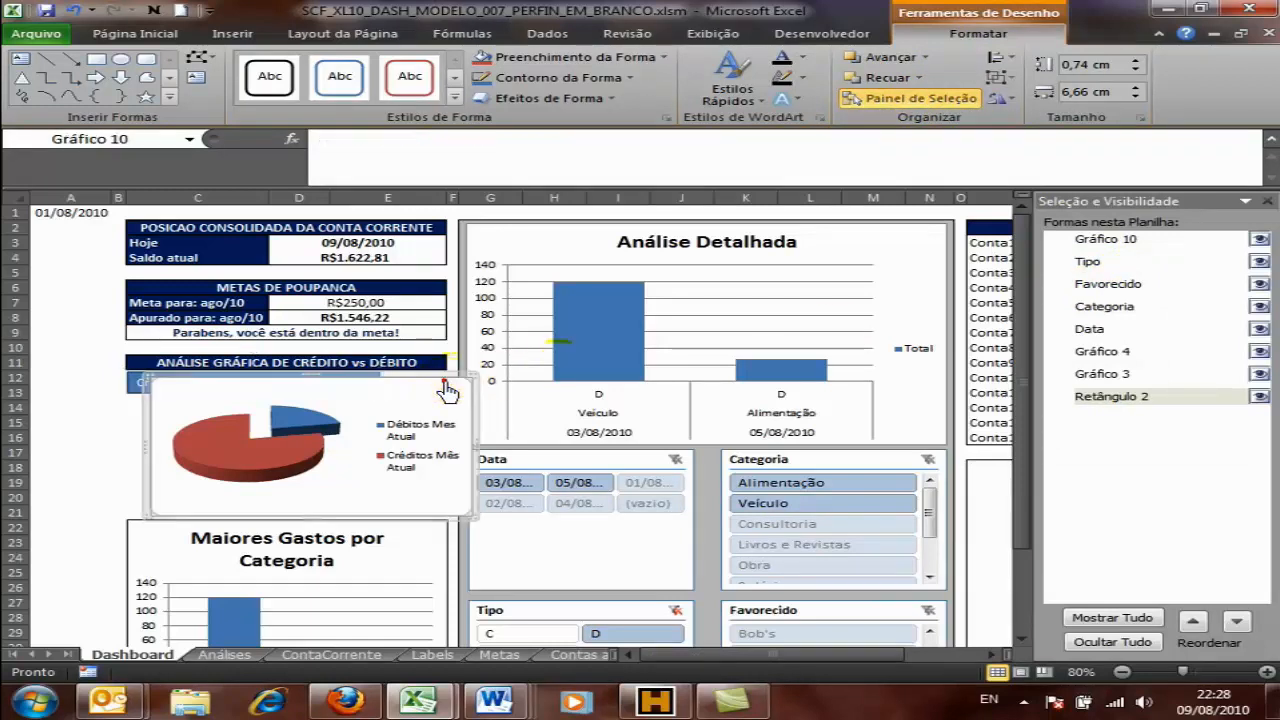
left_click(447, 390)
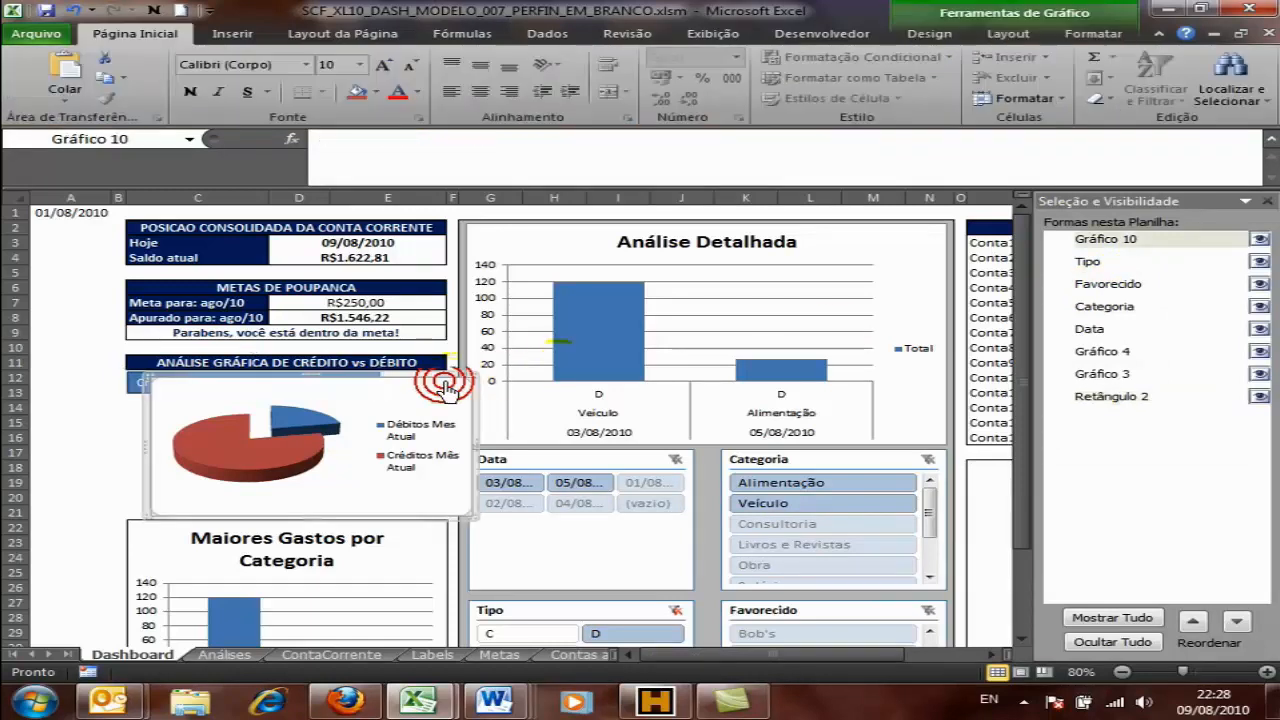
left_click(135, 384)
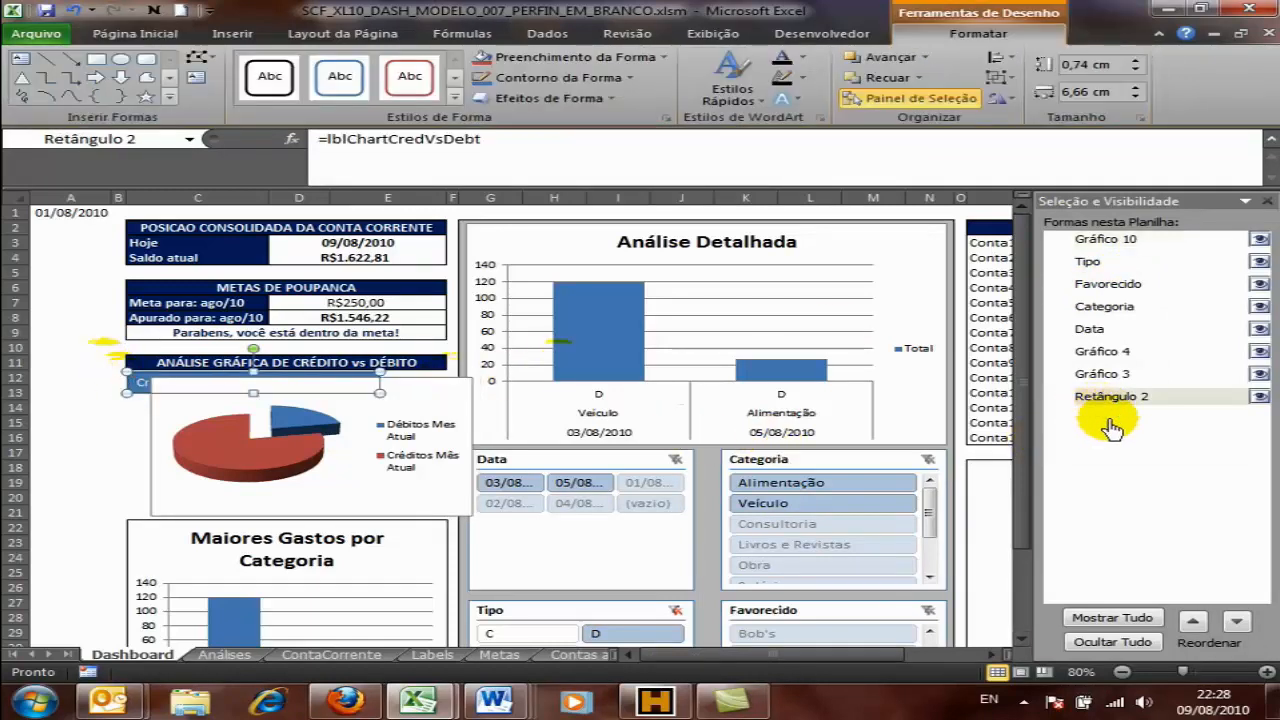
left_click(1194, 623)
left_click(1194, 623)
left_click(1194, 623)
left_click(1194, 623)
left_click(1194, 623)
left_click(1194, 623)
left_click(1194, 623)
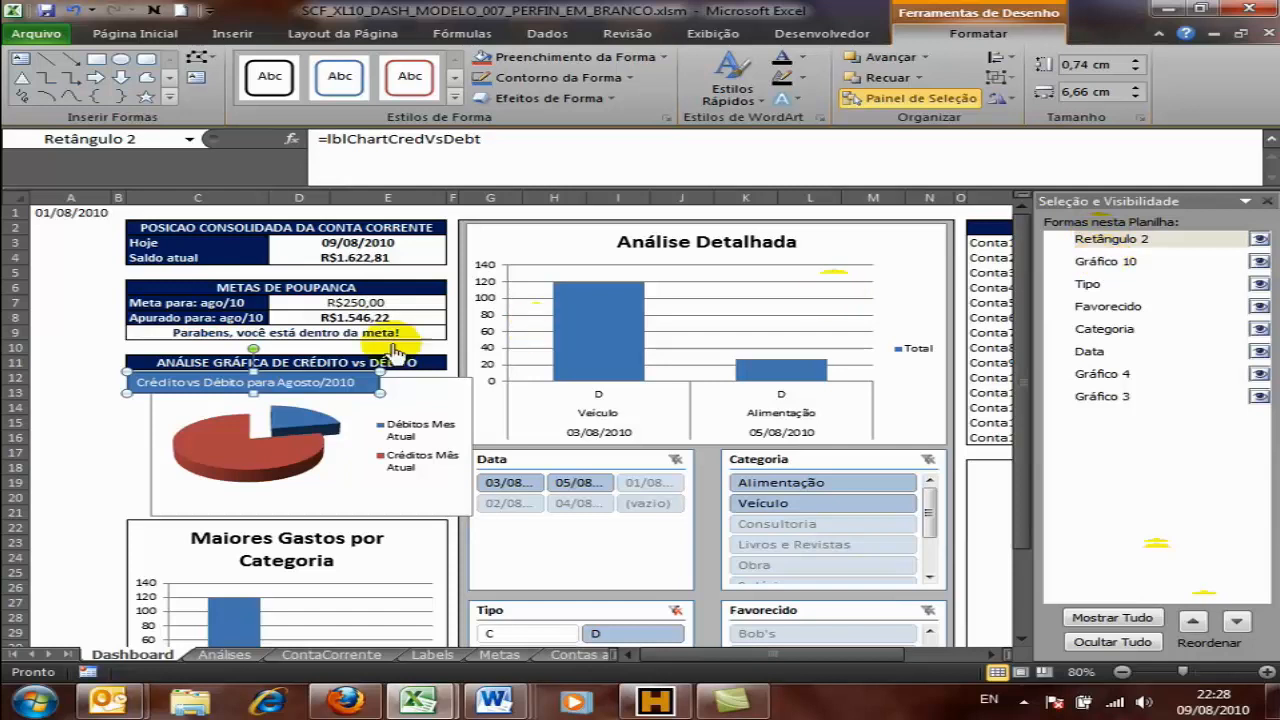
Step: Move the pie chart back beneath the C11 heading, behind its label, and close the list of sheet shapes
left_click_drag(412, 393, 384, 383)
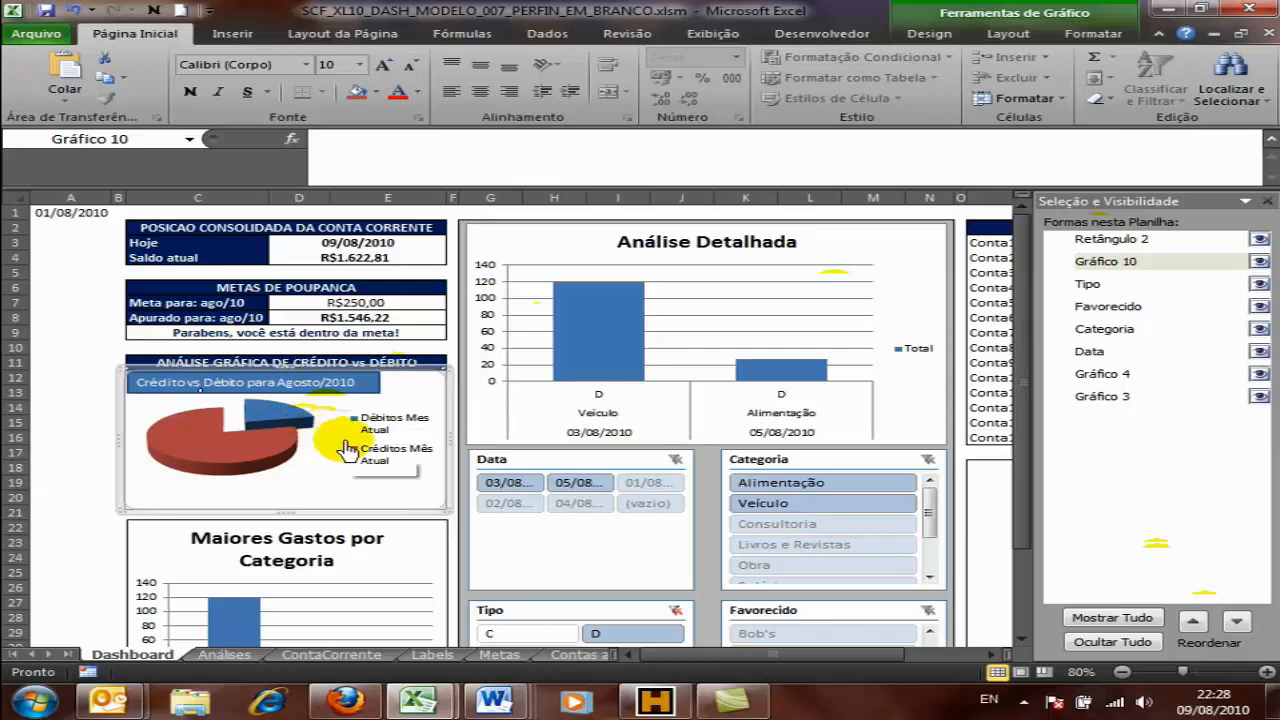
left_click(42, 395)
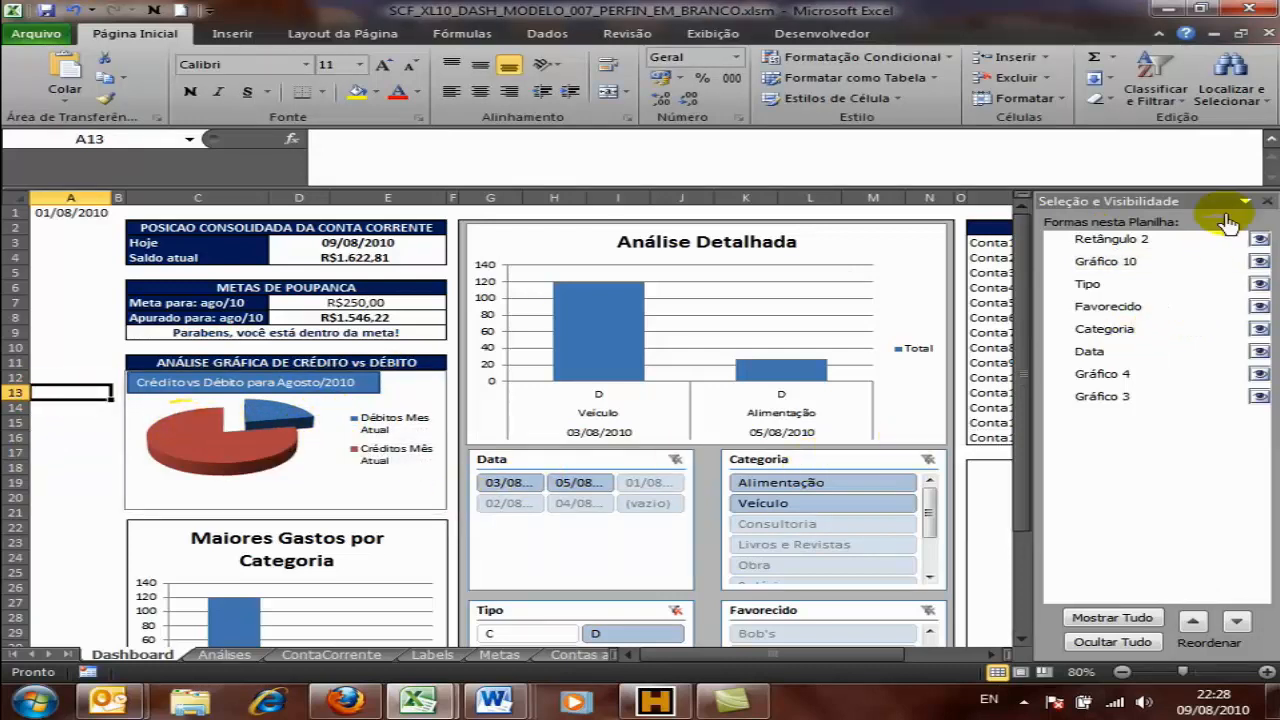
left_click(1266, 205)
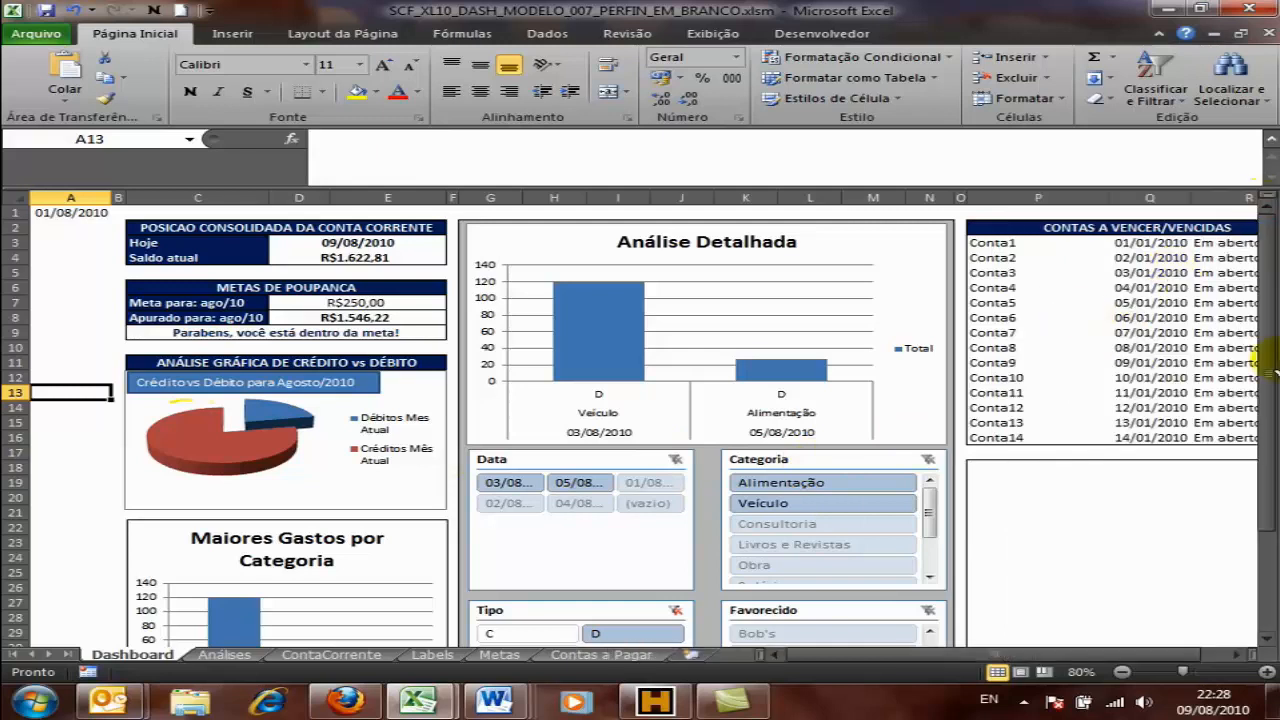
Step: Examine the Maiores Gastos por Categoria chart and its source pivot table in F3:I10 on the Análises sheet
left_click_drag(1262, 350, 1264, 420)
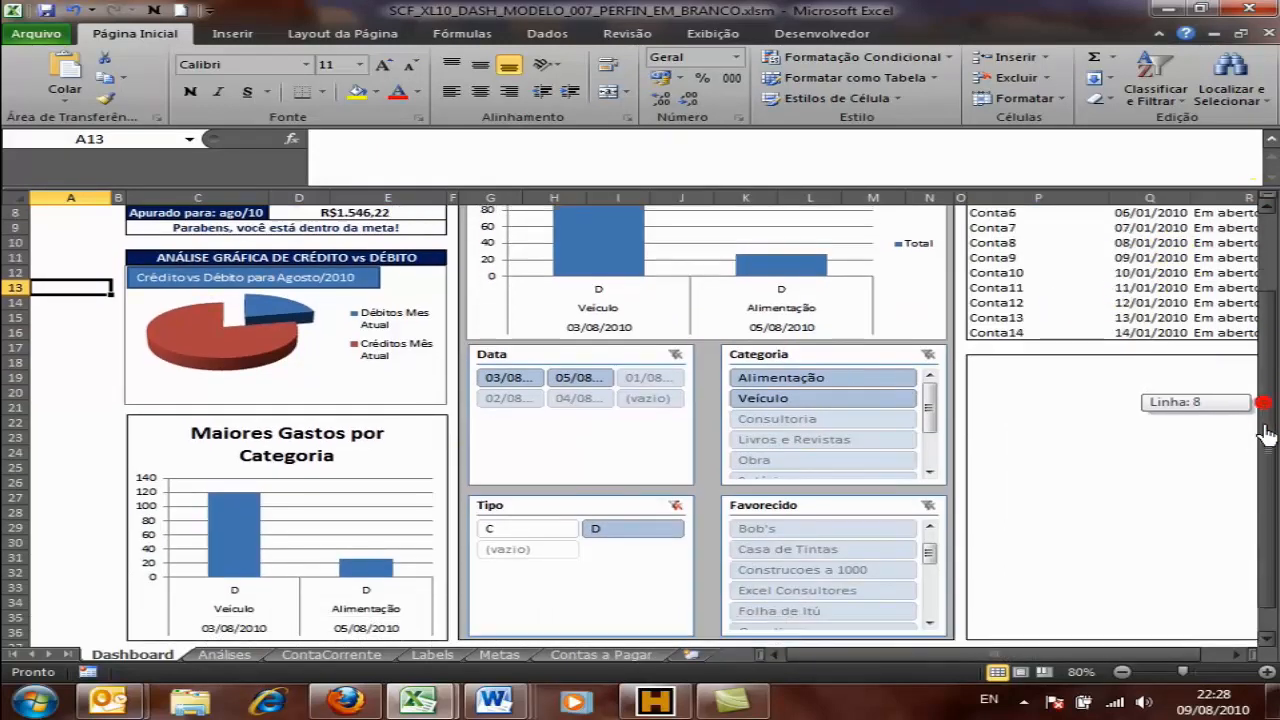
left_click(422, 446)
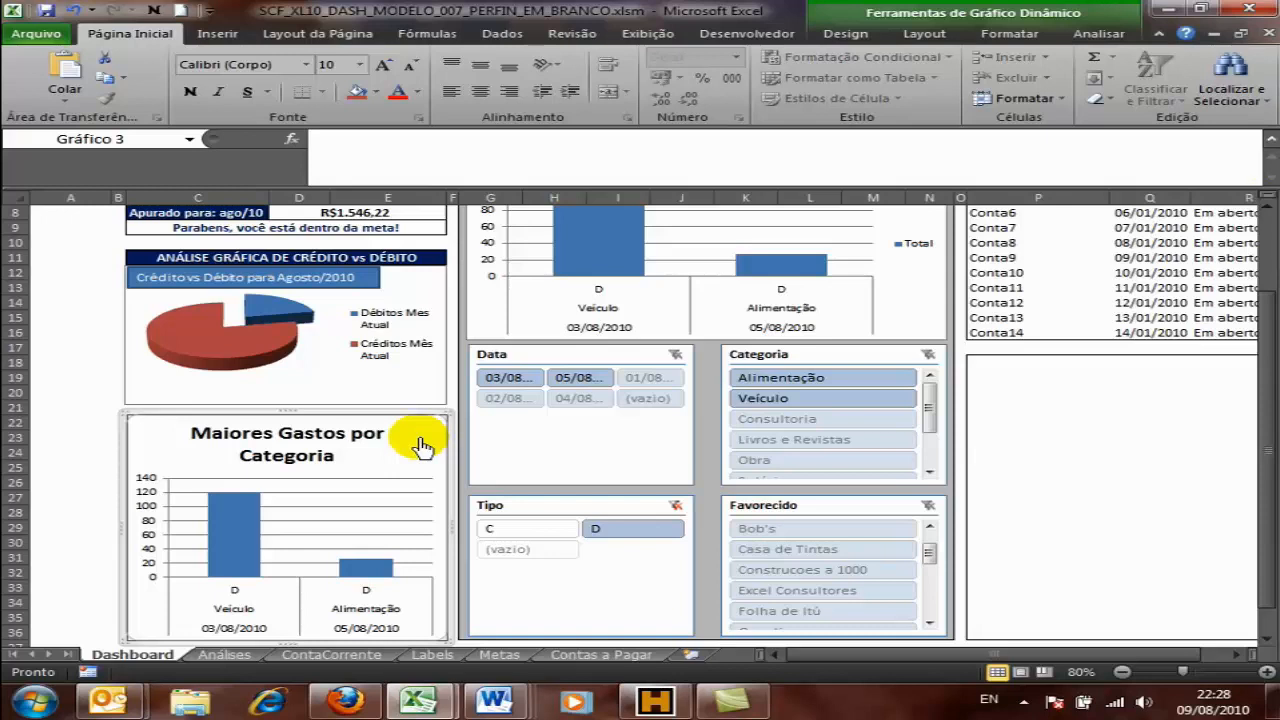
left_click(224, 656)
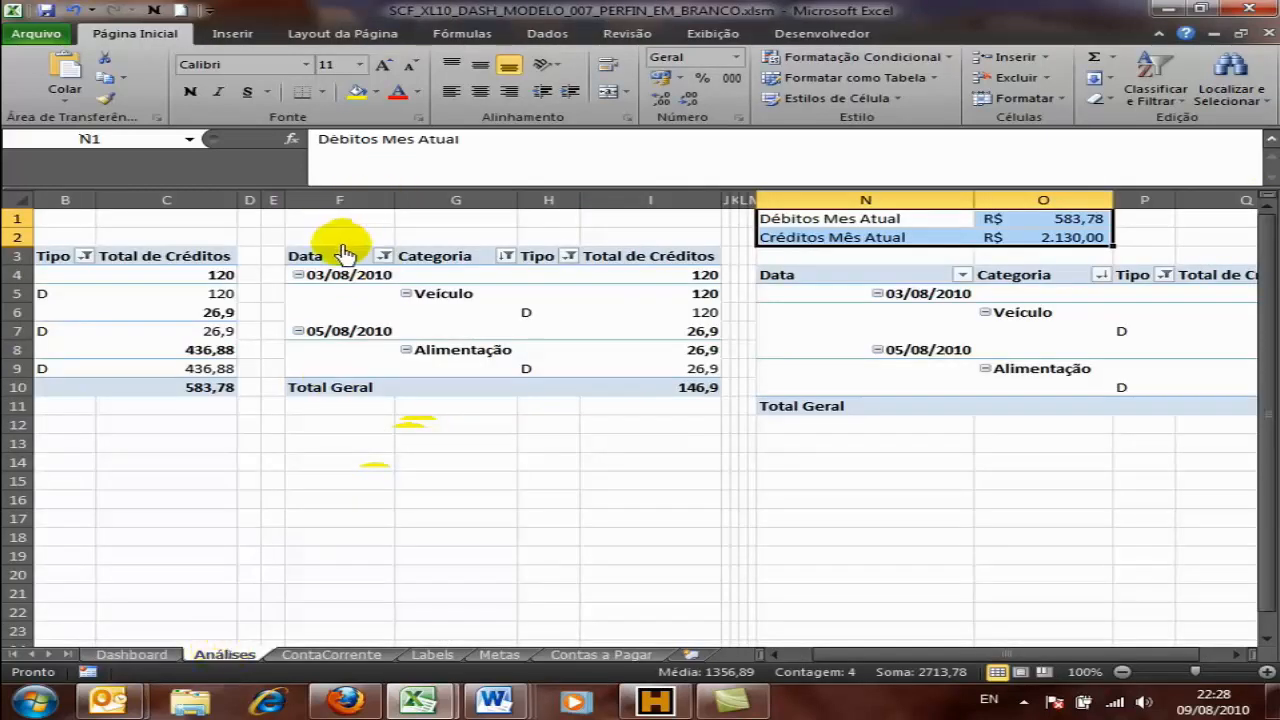
left_click_drag(338, 257, 671, 391)
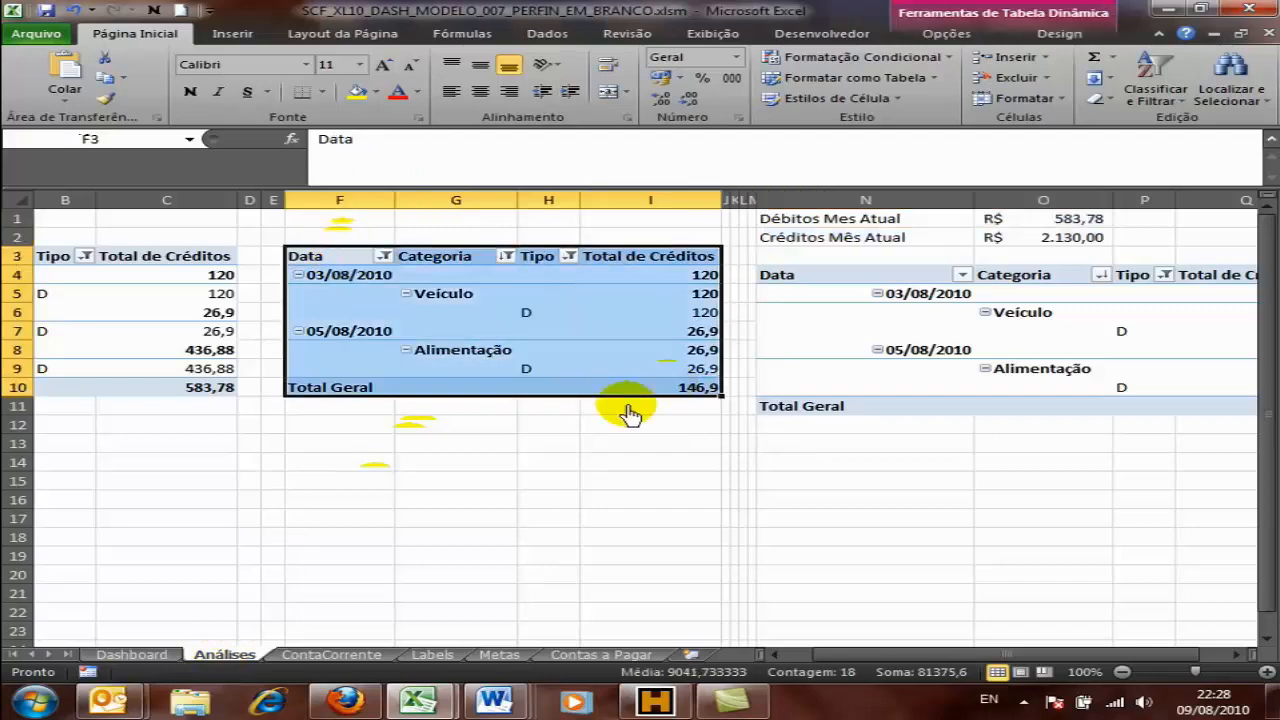
left_click(116, 658)
left_click(228, 585)
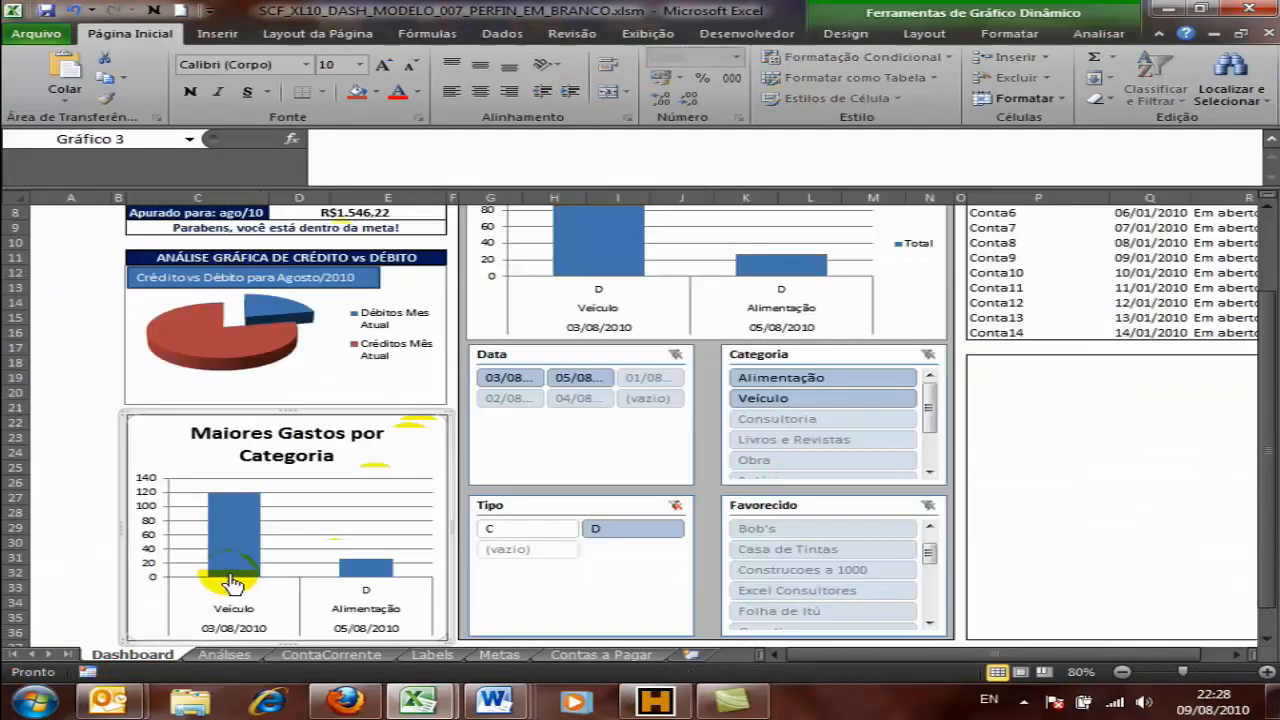
Step: Insert a clustered column pivot chart from the F3:I10 pivot table on the Análises sheet
left_click(222, 655)
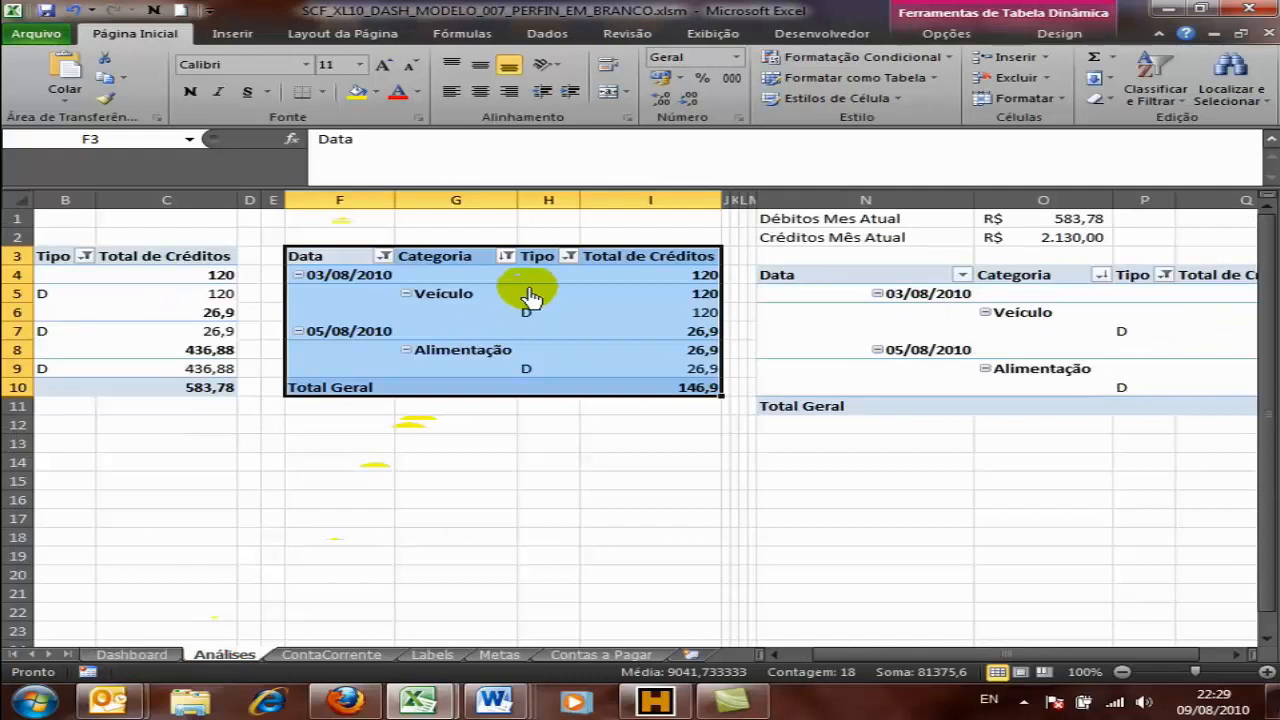
left_click(952, 36)
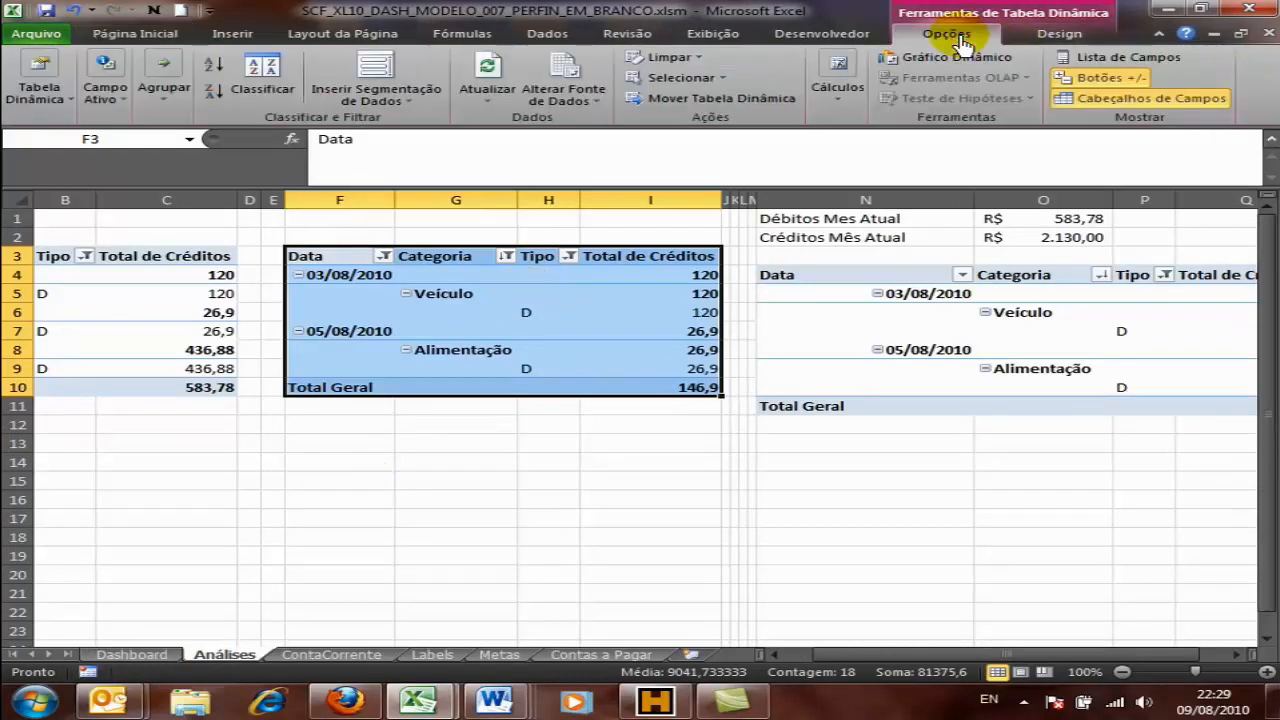
left_click(955, 55)
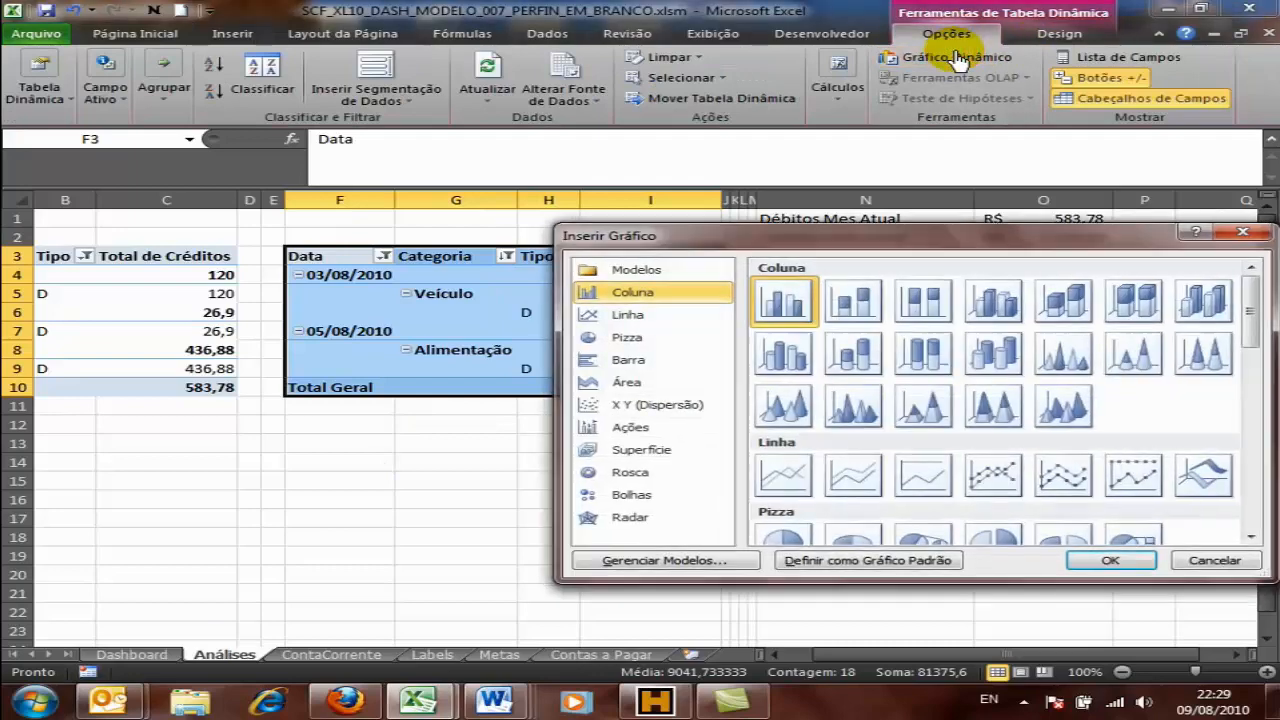
left_click(1088, 560)
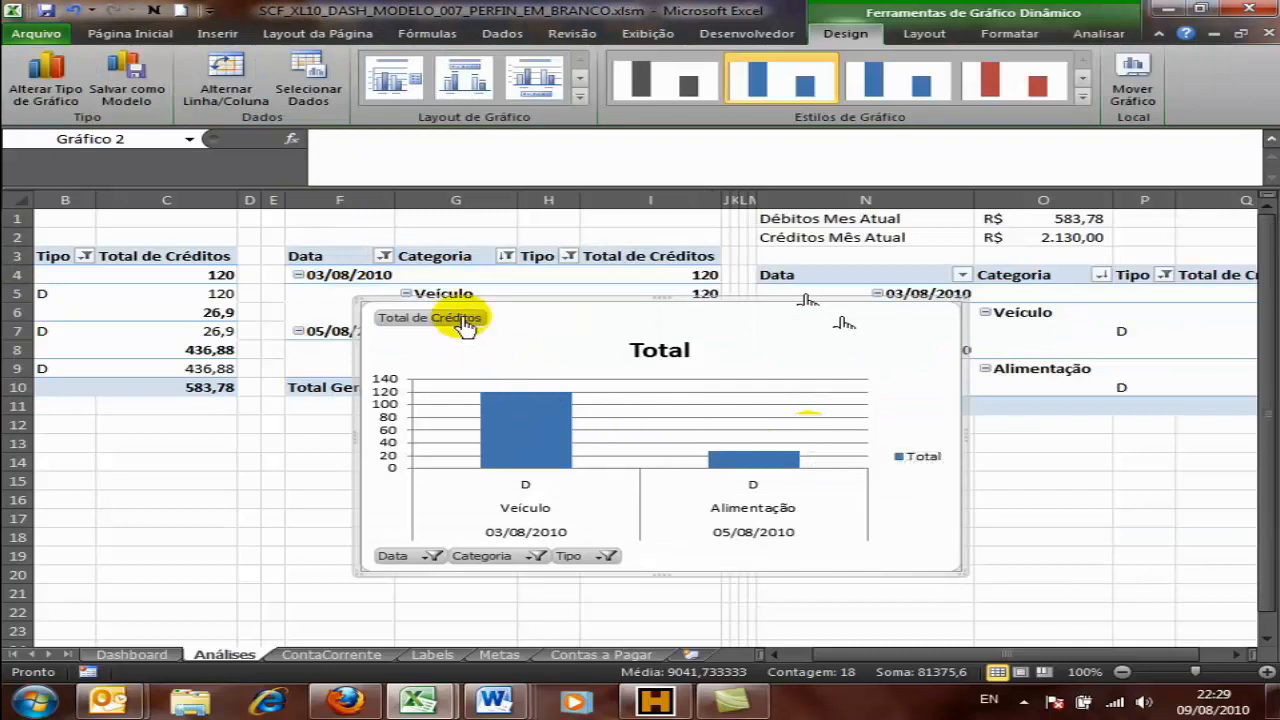
Step: Hide the new pivot chart's report filter, legend, axis and value field buttons
left_click(926, 36)
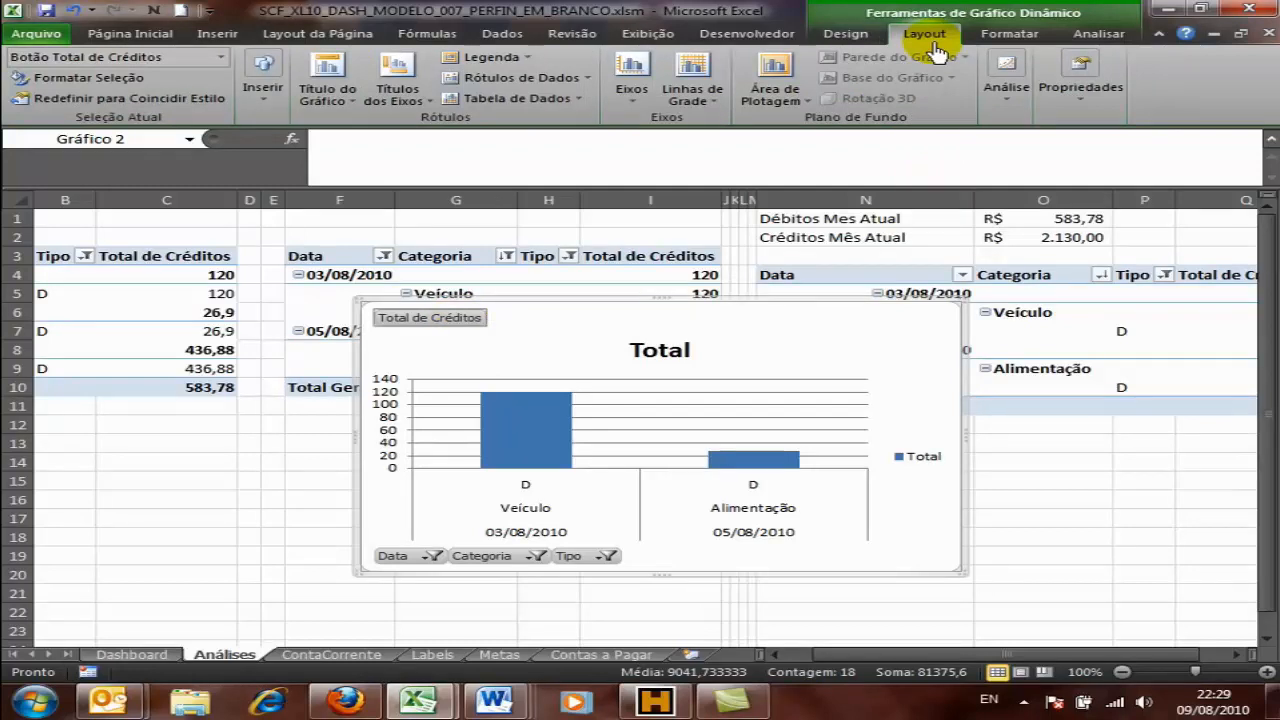
left_click(1012, 36)
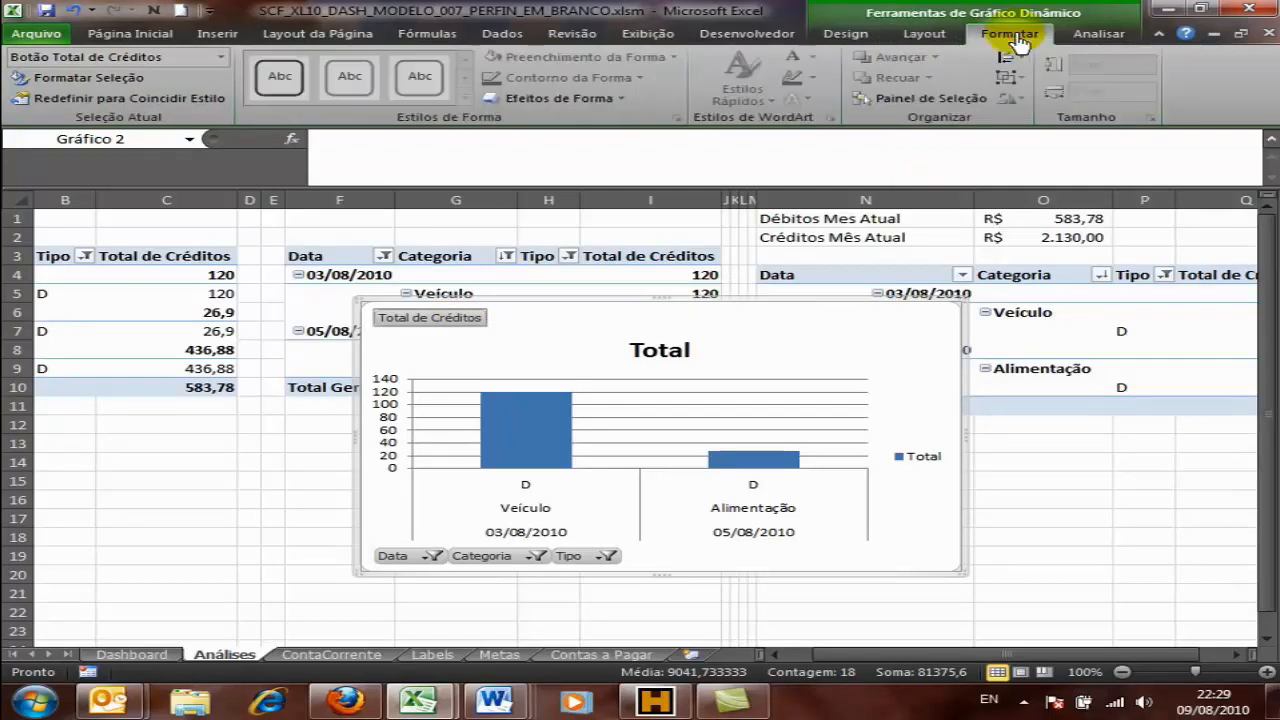
left_click(1092, 38)
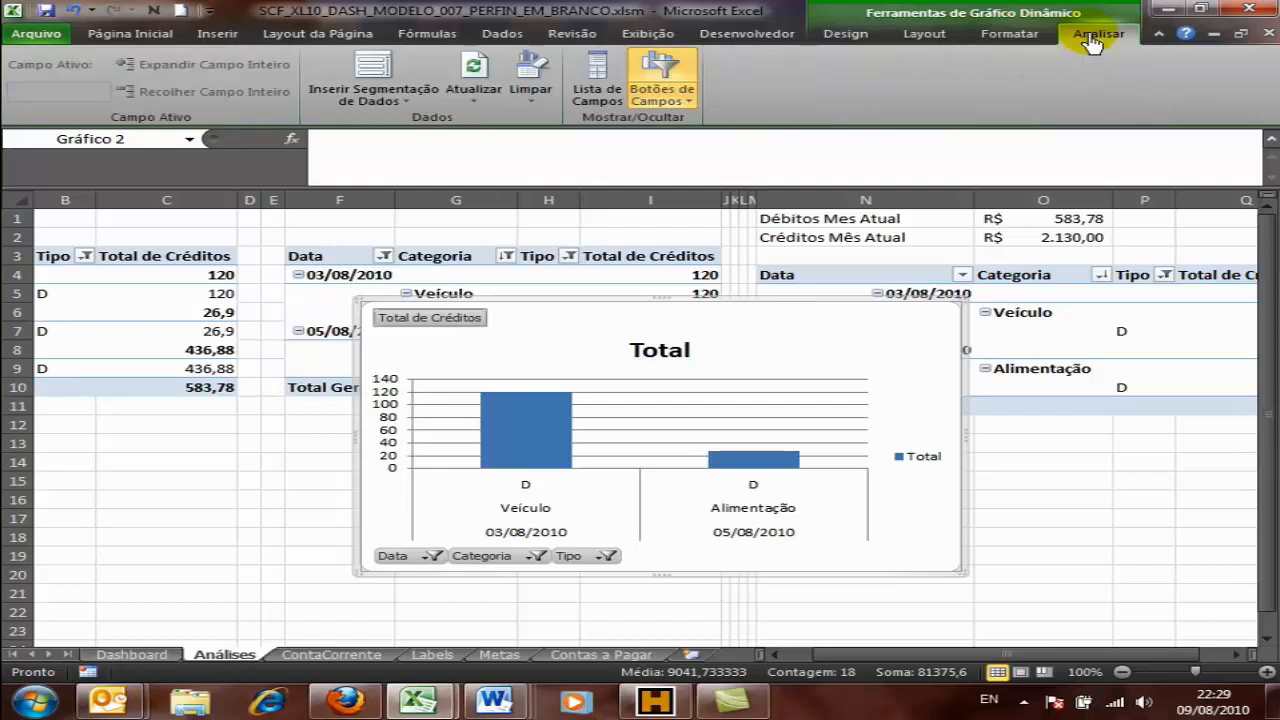
left_click(660, 98)
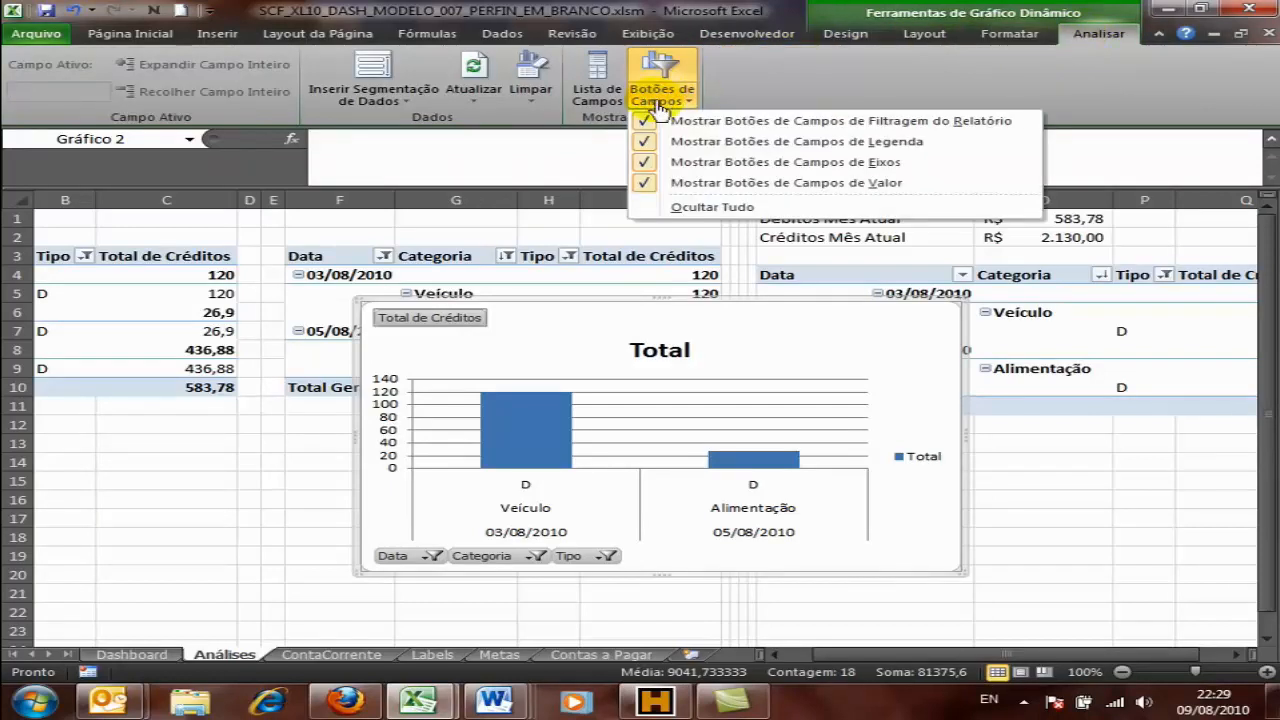
left_click(647, 122)
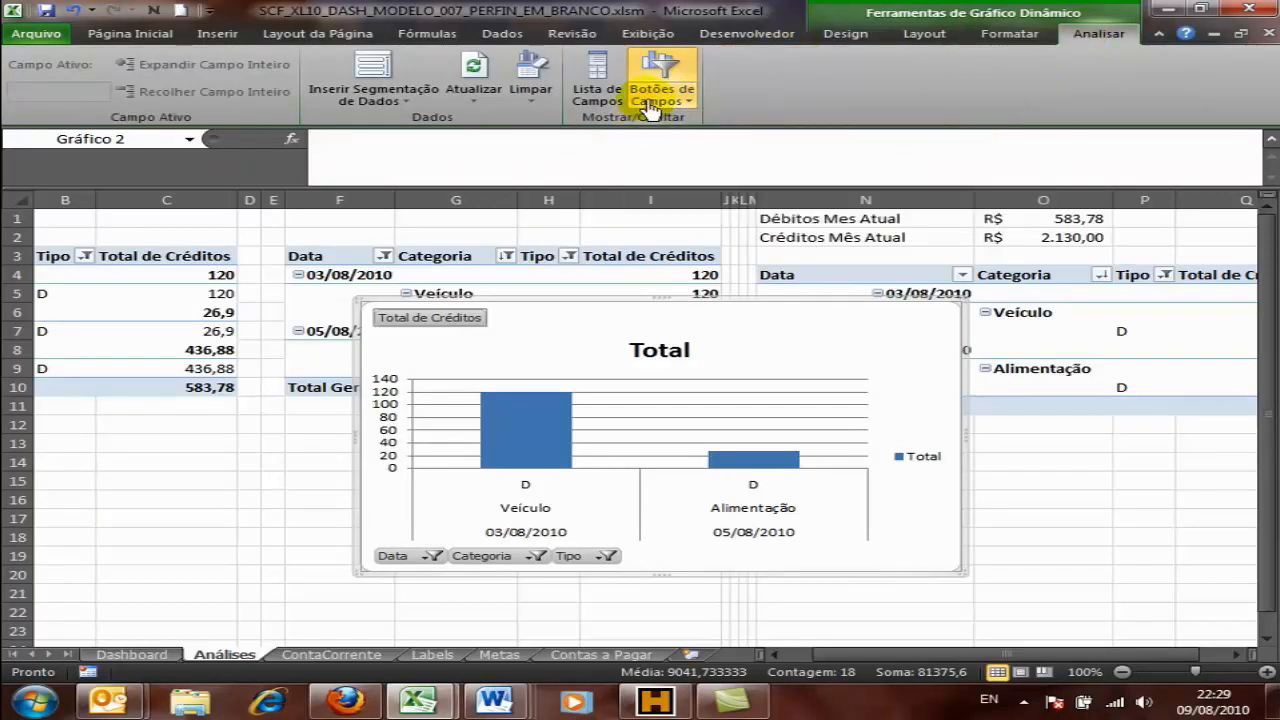
left_click(650, 100)
left_click(646, 147)
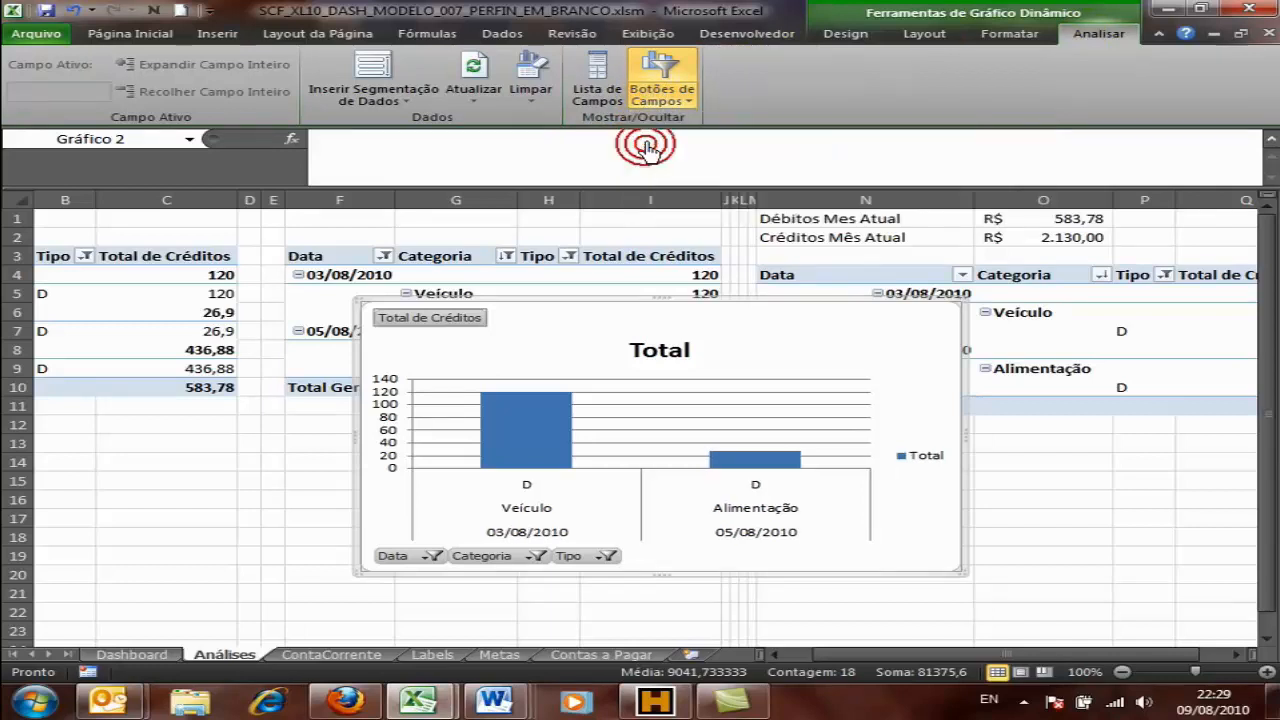
left_click(655, 95)
left_click(654, 163)
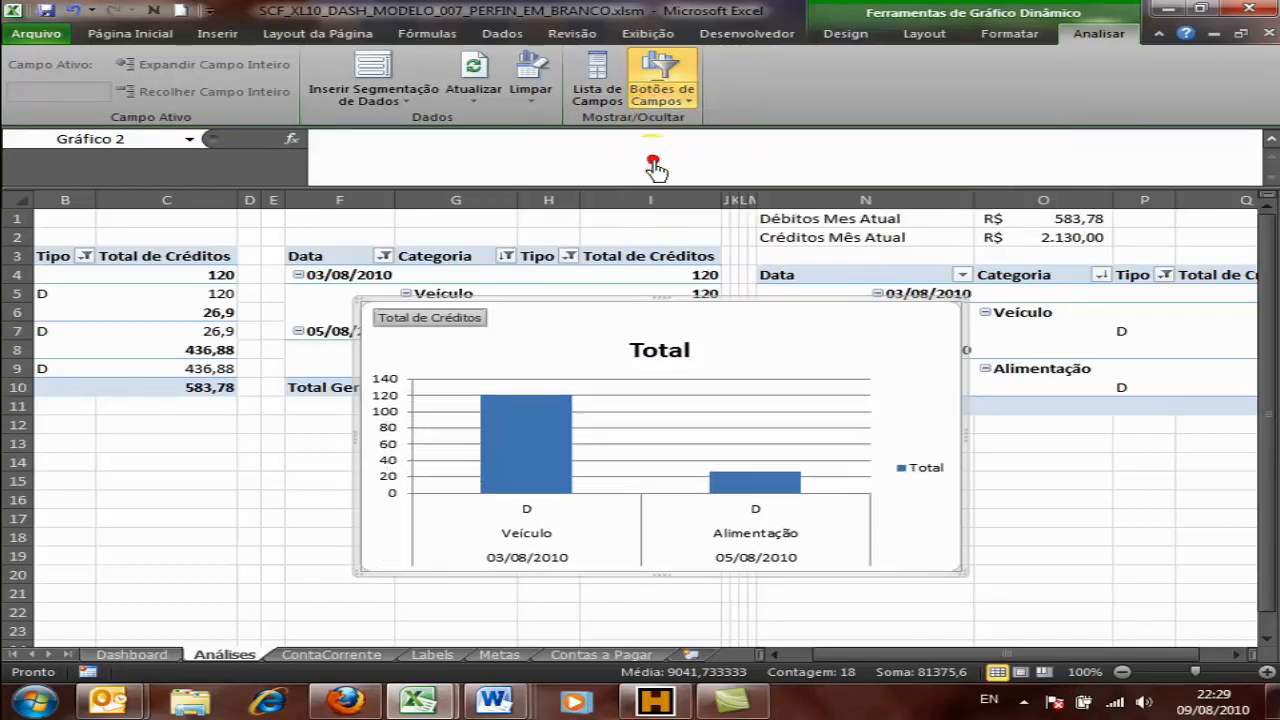
left_click(657, 93)
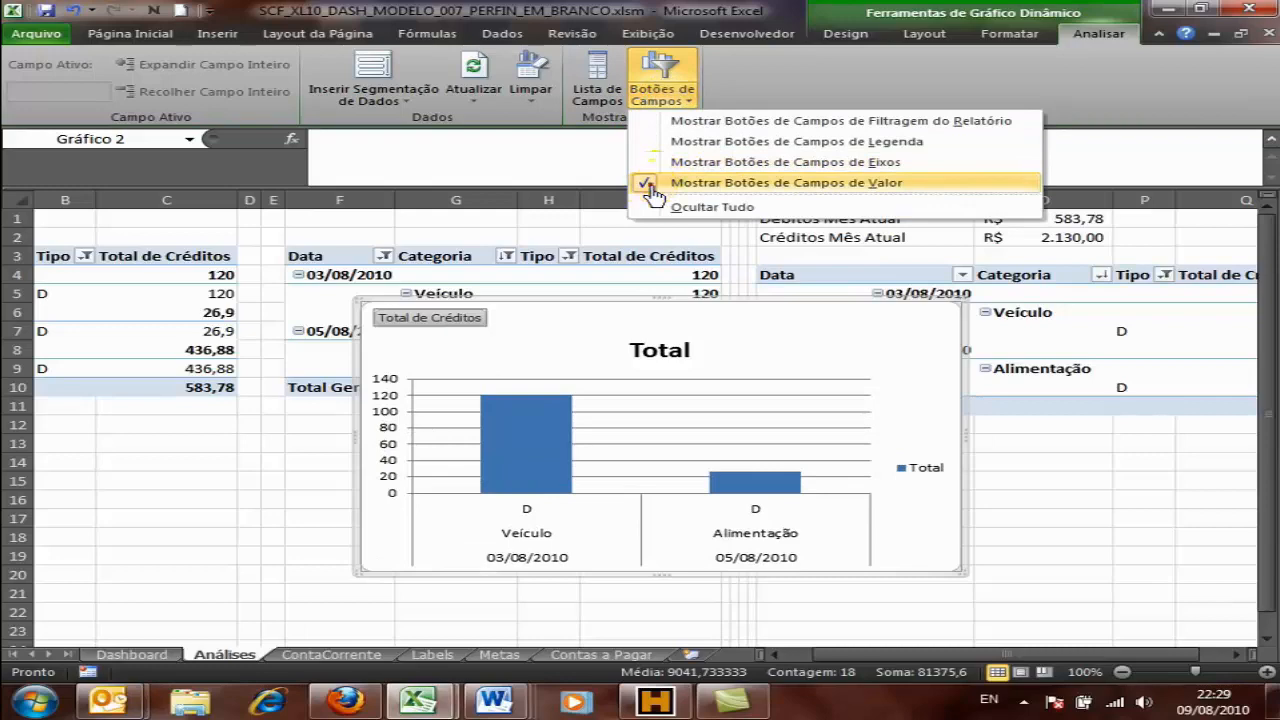
left_click(652, 183)
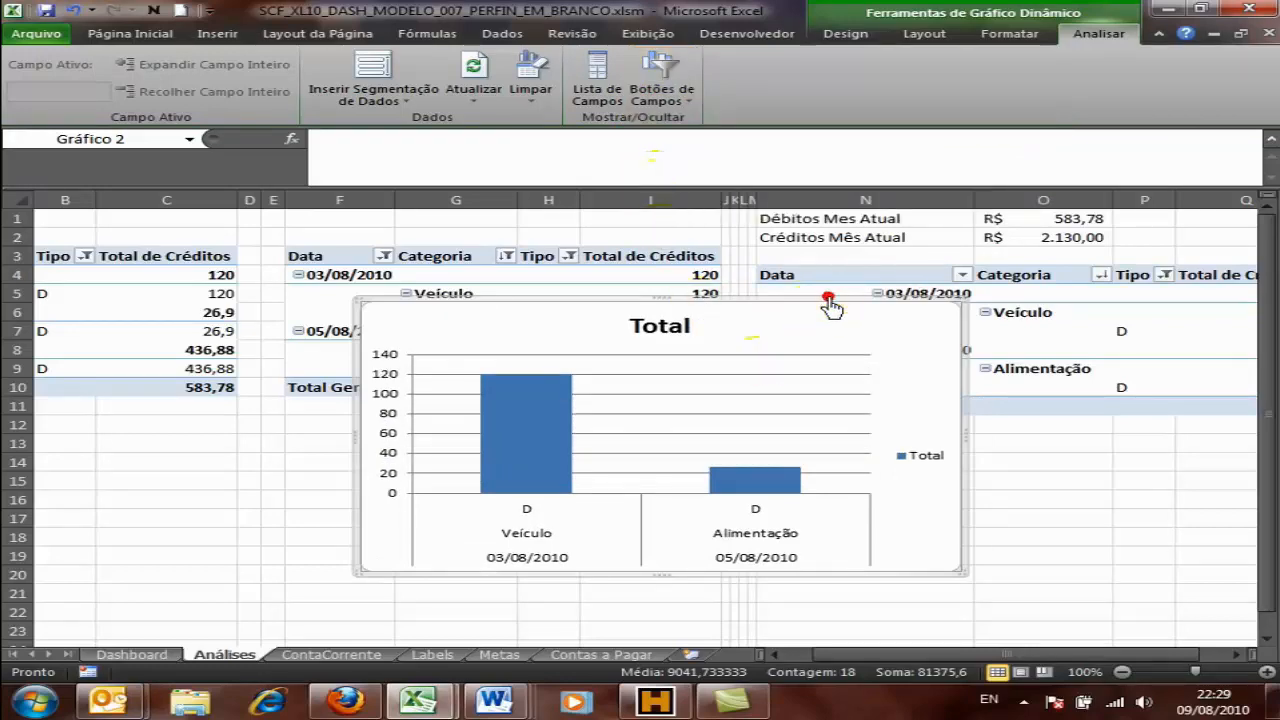
Step: Cut the pivot chart from Análises and paste it on the Dashboard in place of the deleted Maiores Gastos por Categoria chart
key("Delete")
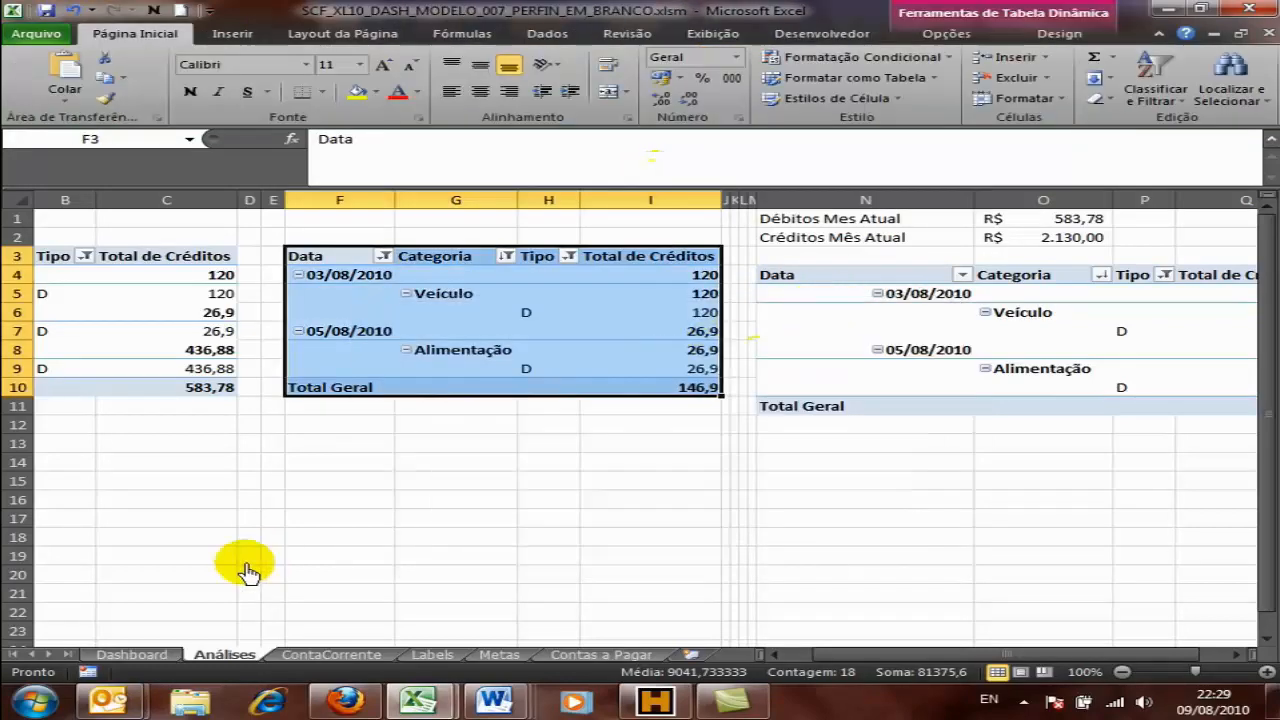
left_click(150, 652)
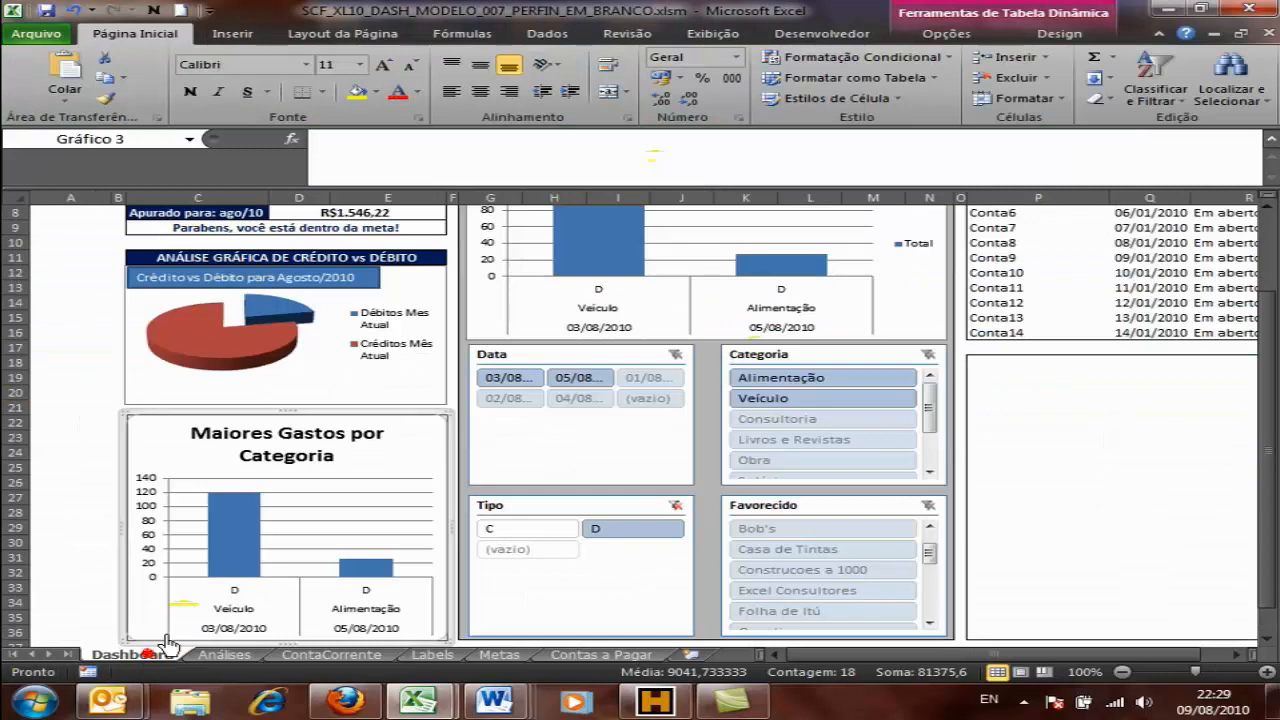
left_click(325, 428)
left_click(355, 416)
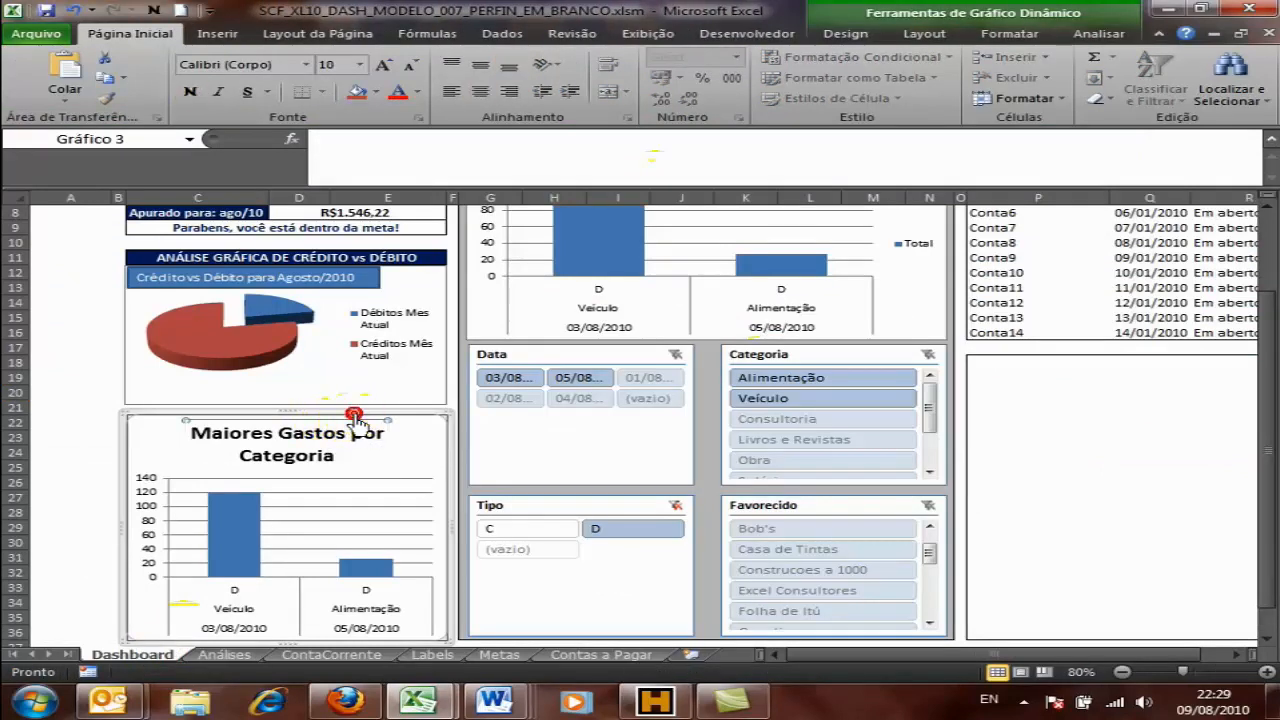
key("Delete")
key("ctrl+v")
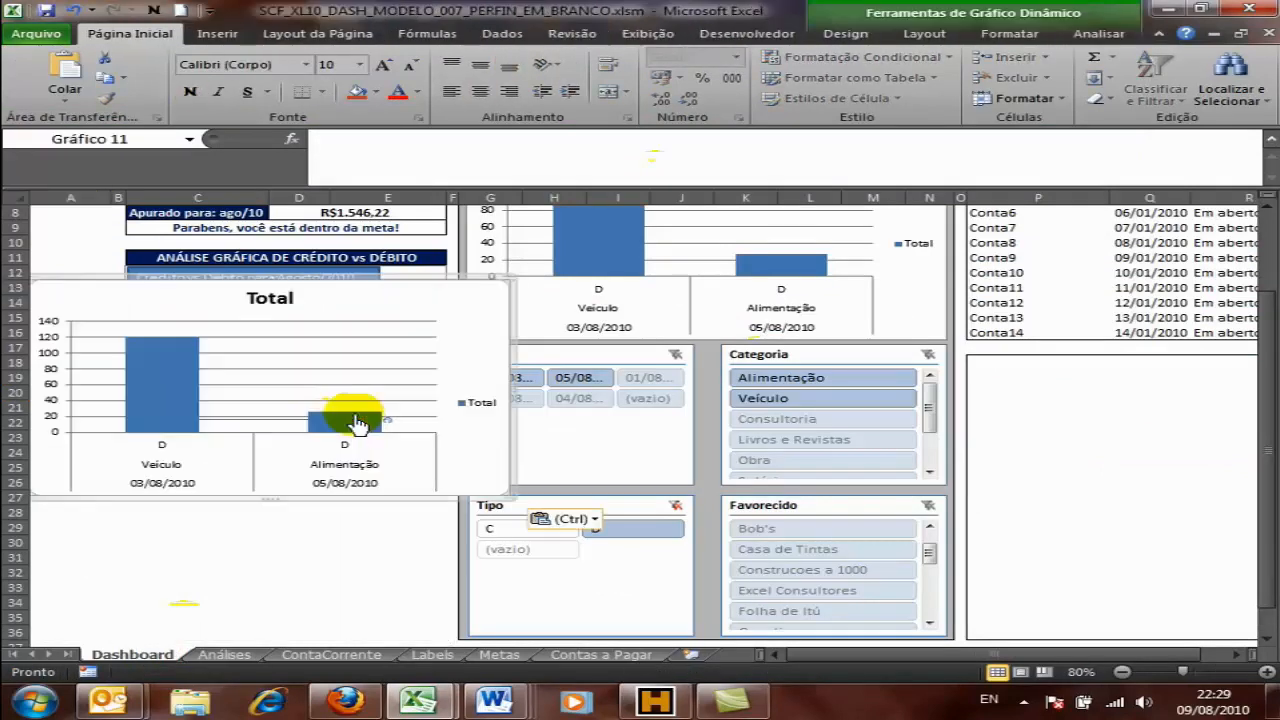
Step: Place the pasted column chart directly below the pie chart and narrow it to the pie chart's width
left_click_drag(417, 277, 514, 428)
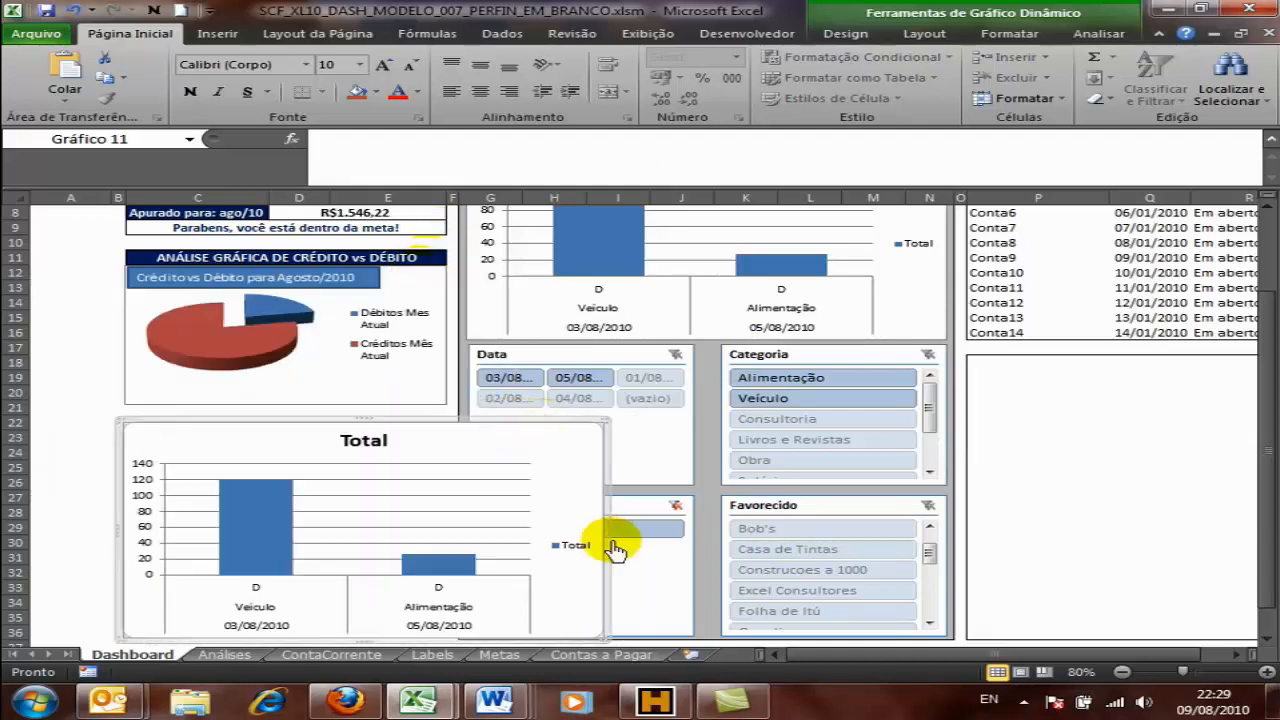
left_click_drag(607, 532, 440, 530)
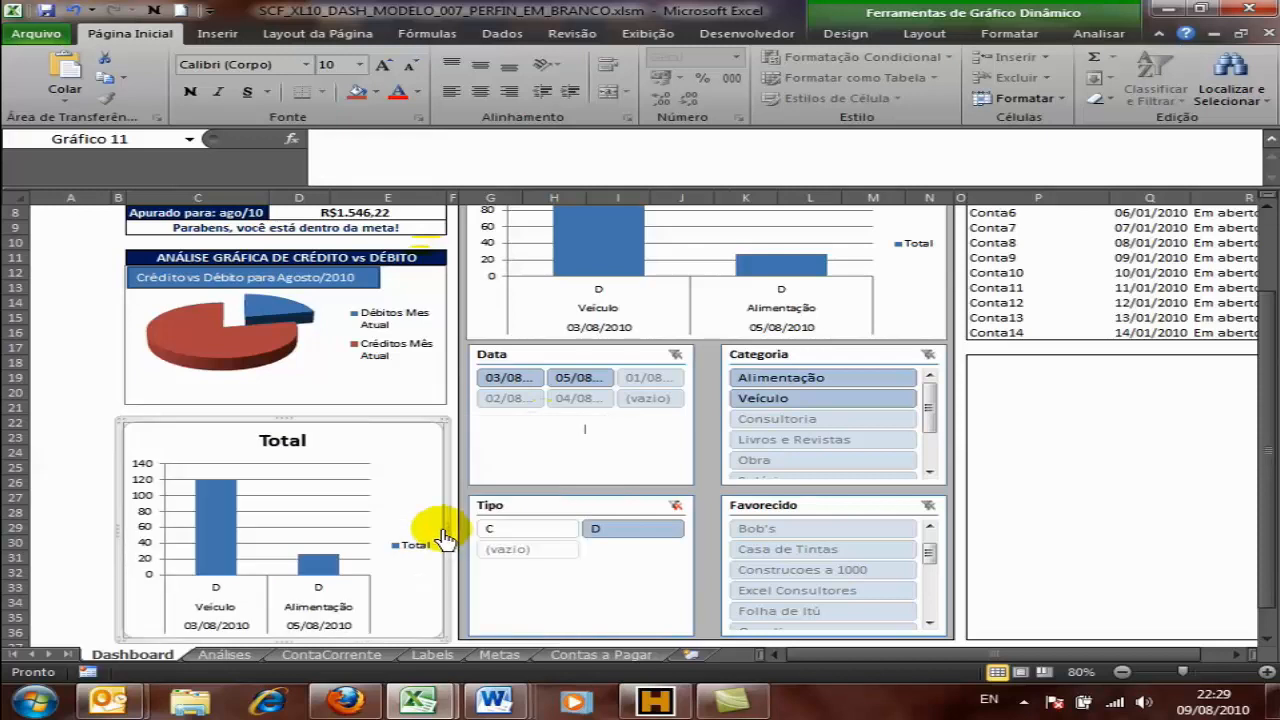
Step: Delete the legend of the column chart below the pie chart and change its title to "Digitar algo"
left_click(409, 546)
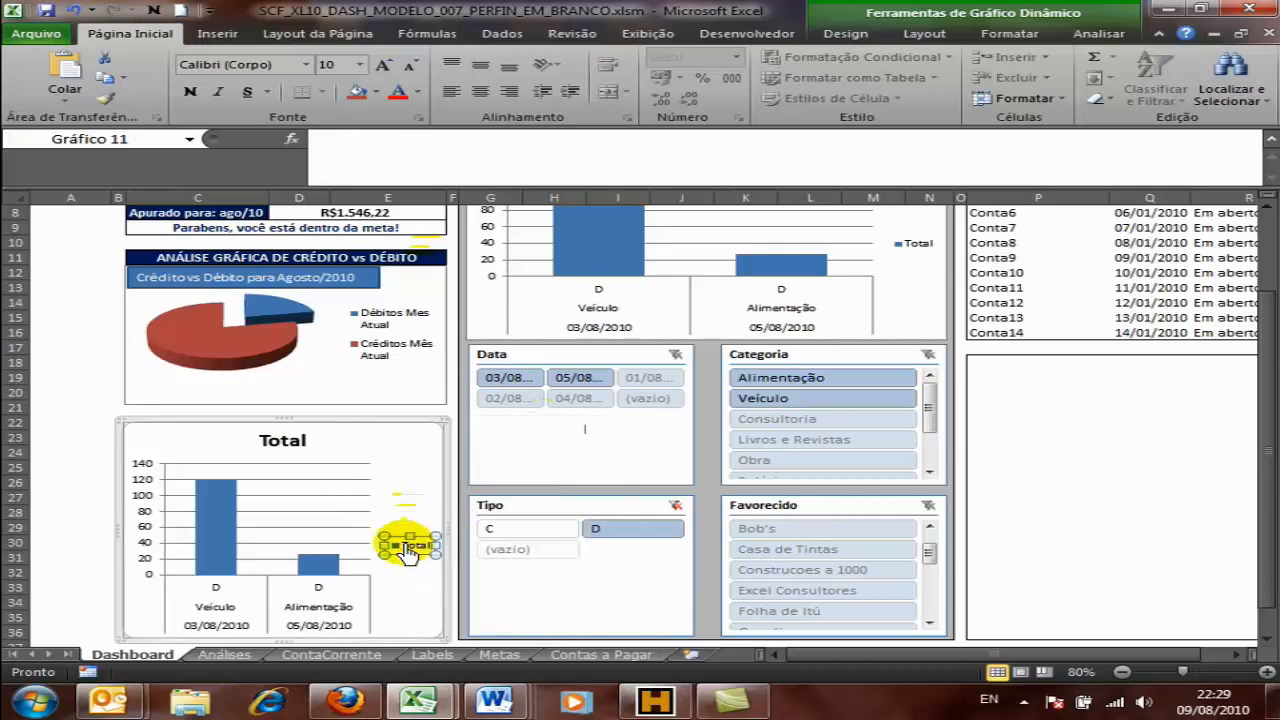
key("Delete")
left_click(280, 441)
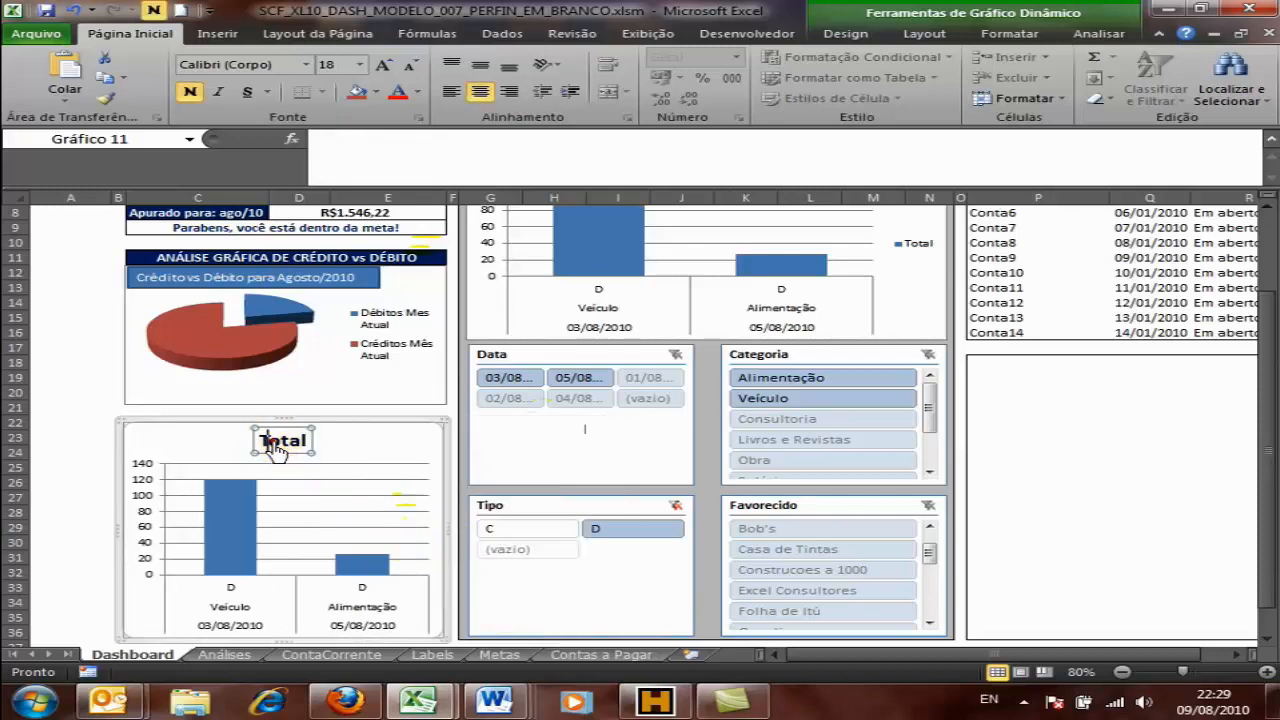
double_click(278, 445)
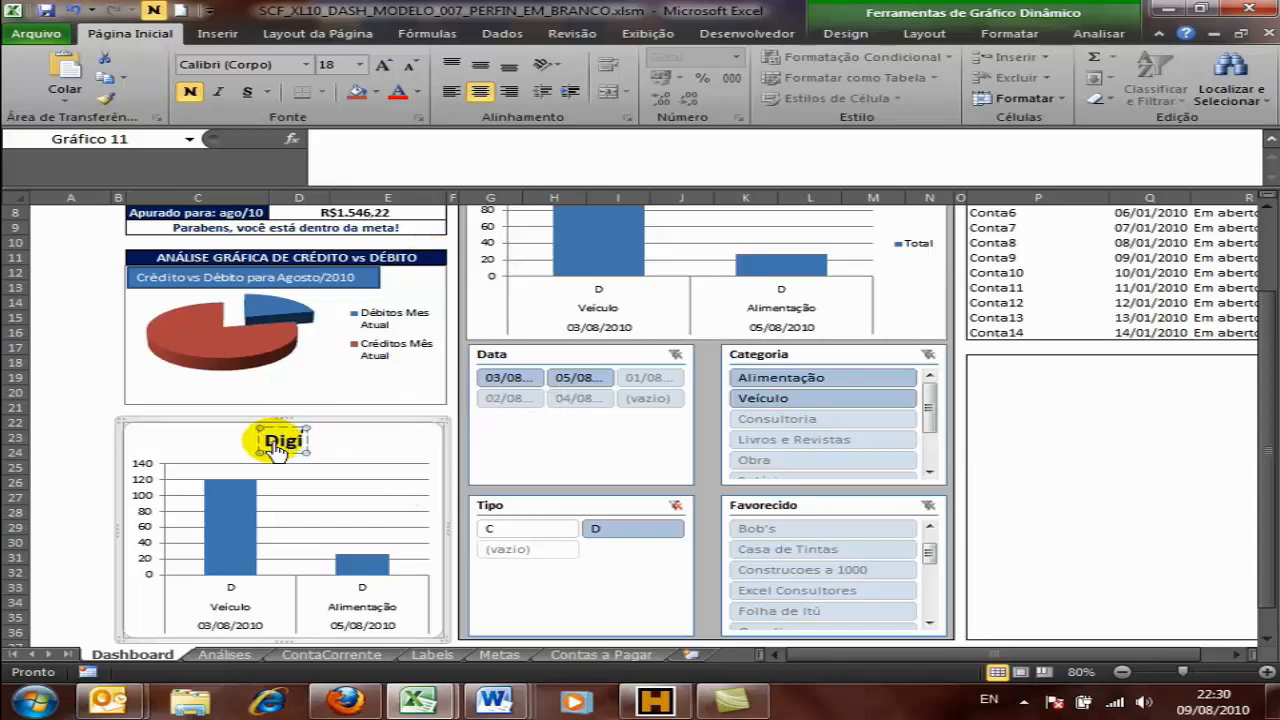
type("ar algo")
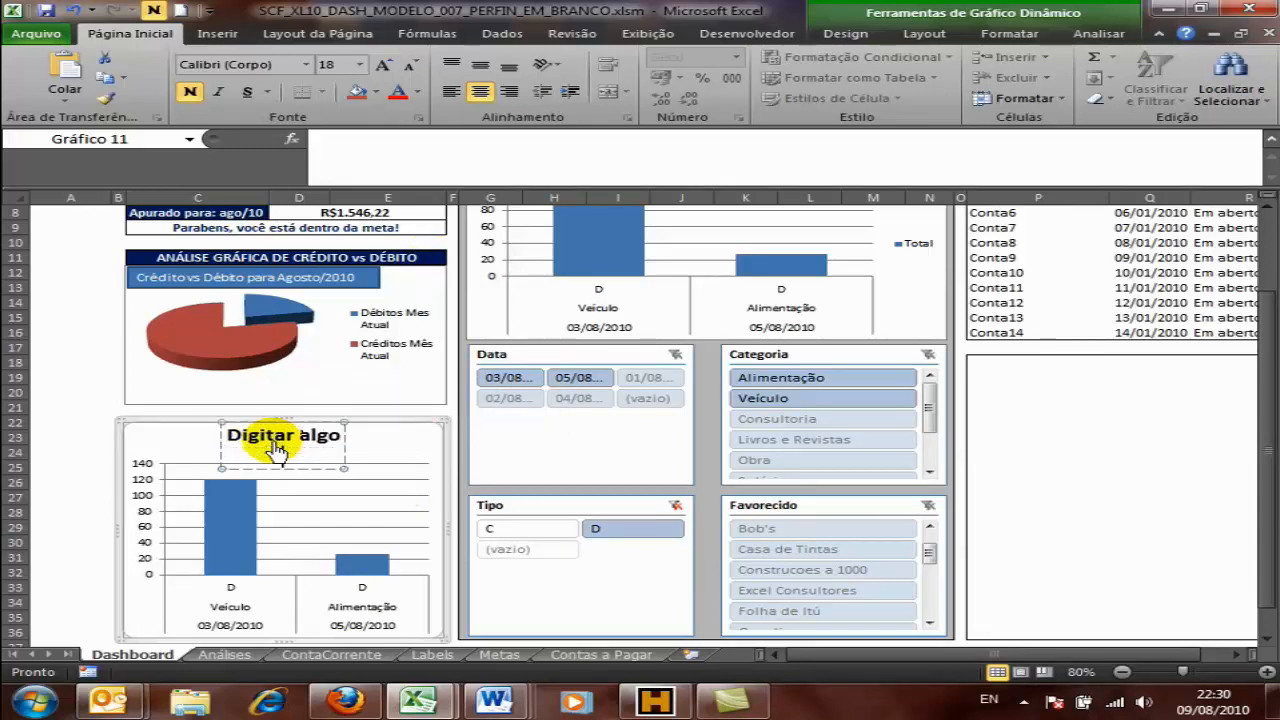
left_click(94, 437)
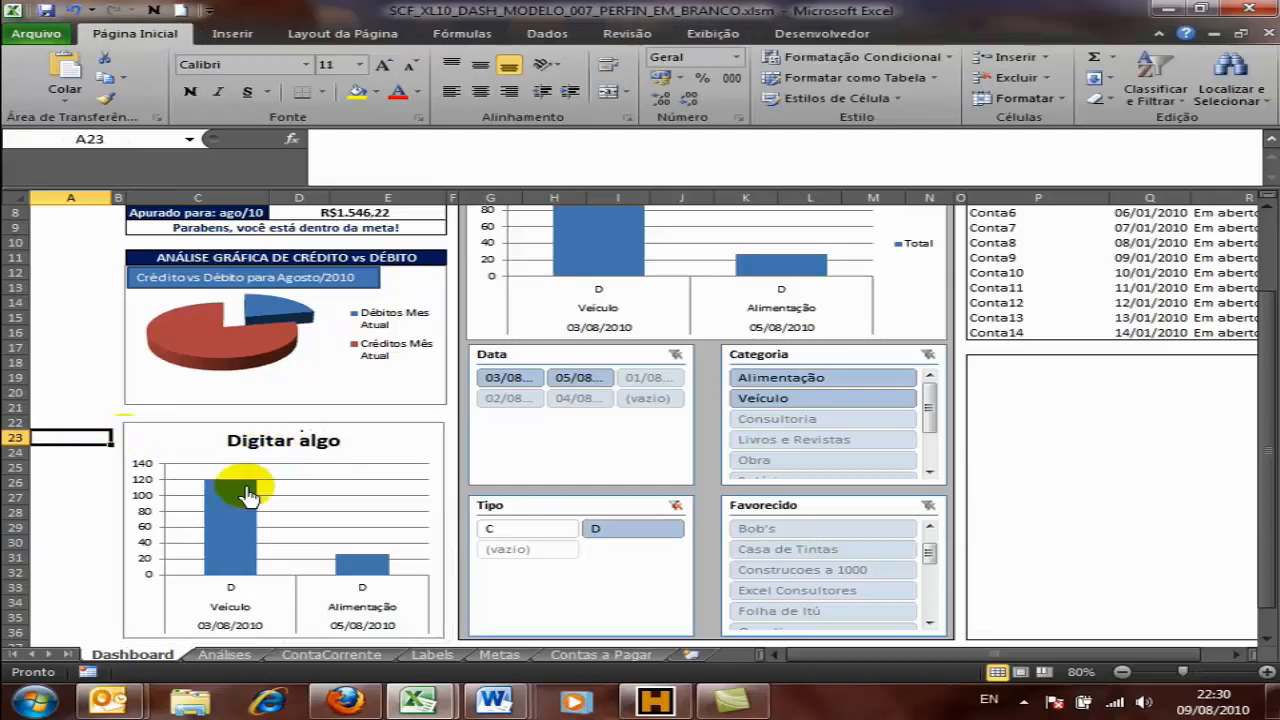
Step: Start a new ContaCorrente table row below the last entry, dated 09/08/2010 with category Obra
left_click(338, 655)
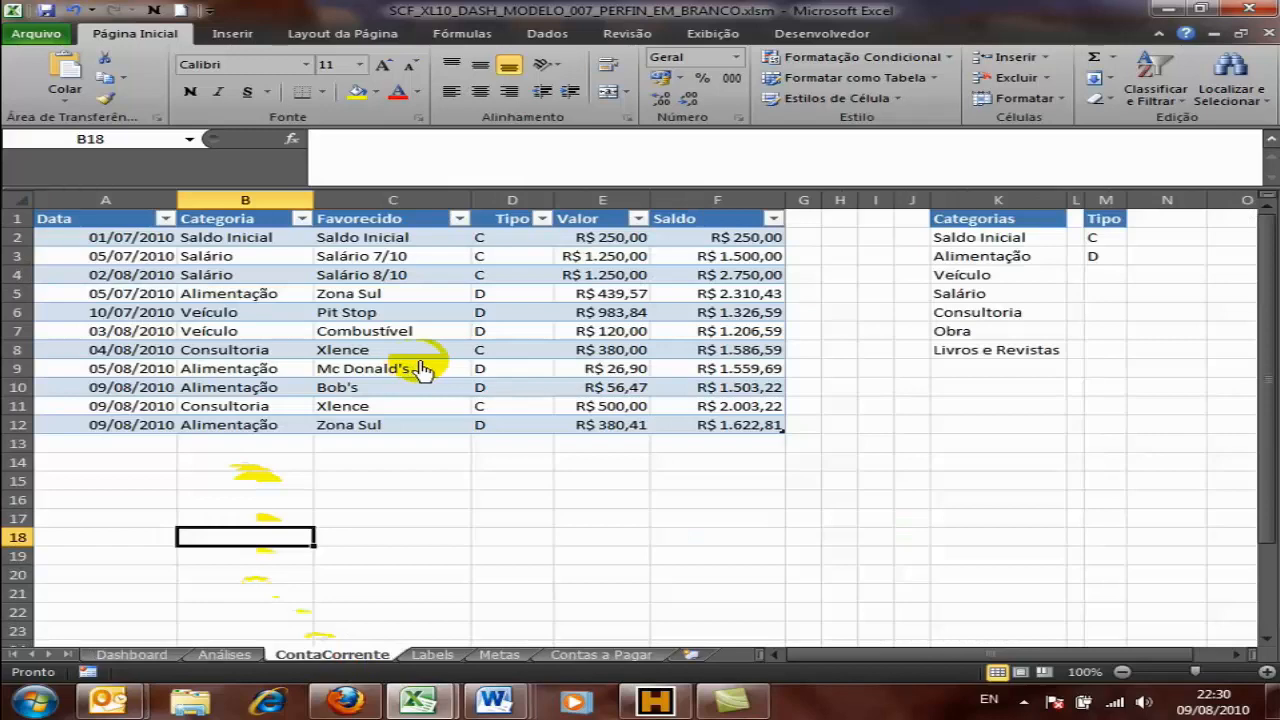
left_click(604, 298)
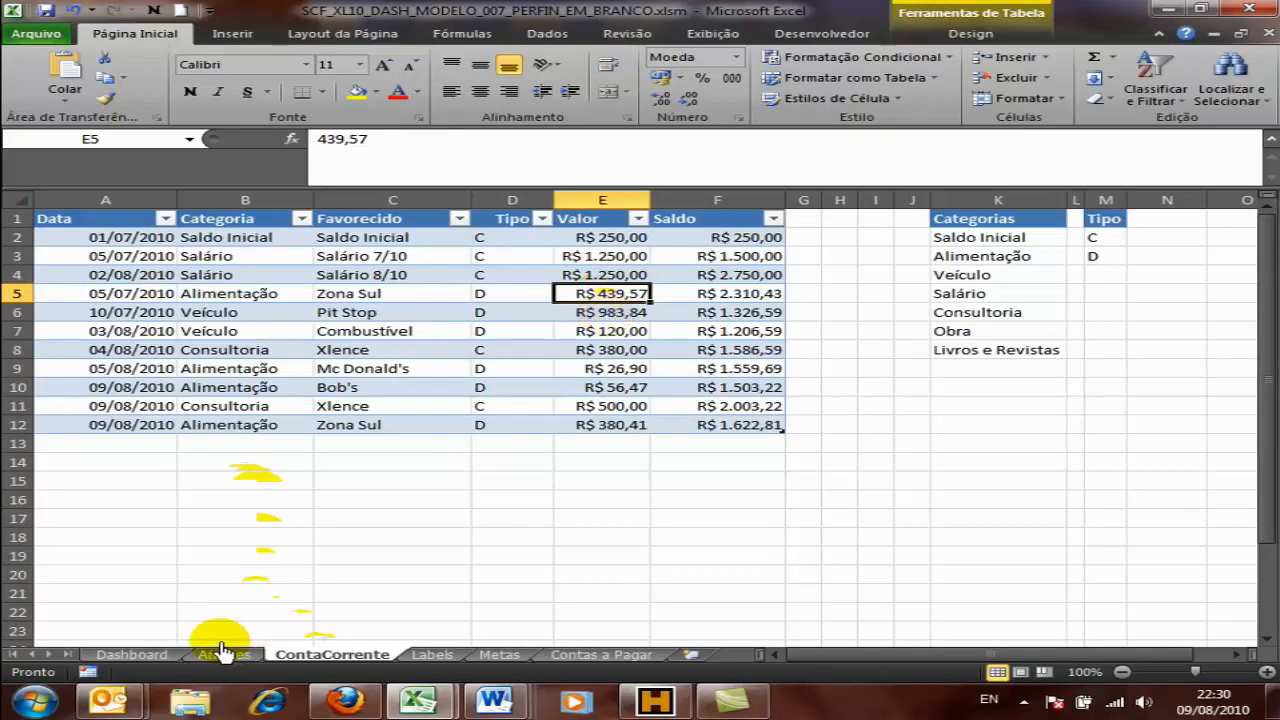
left_click(163, 657)
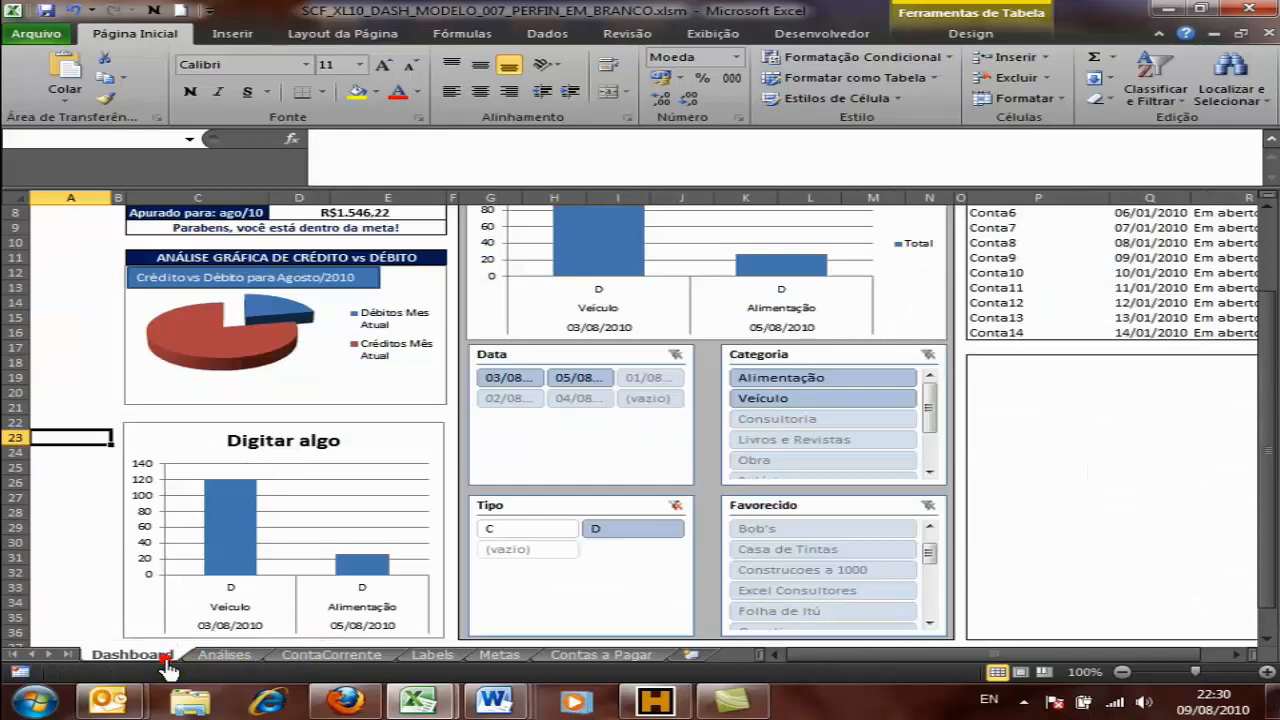
left_click(354, 656)
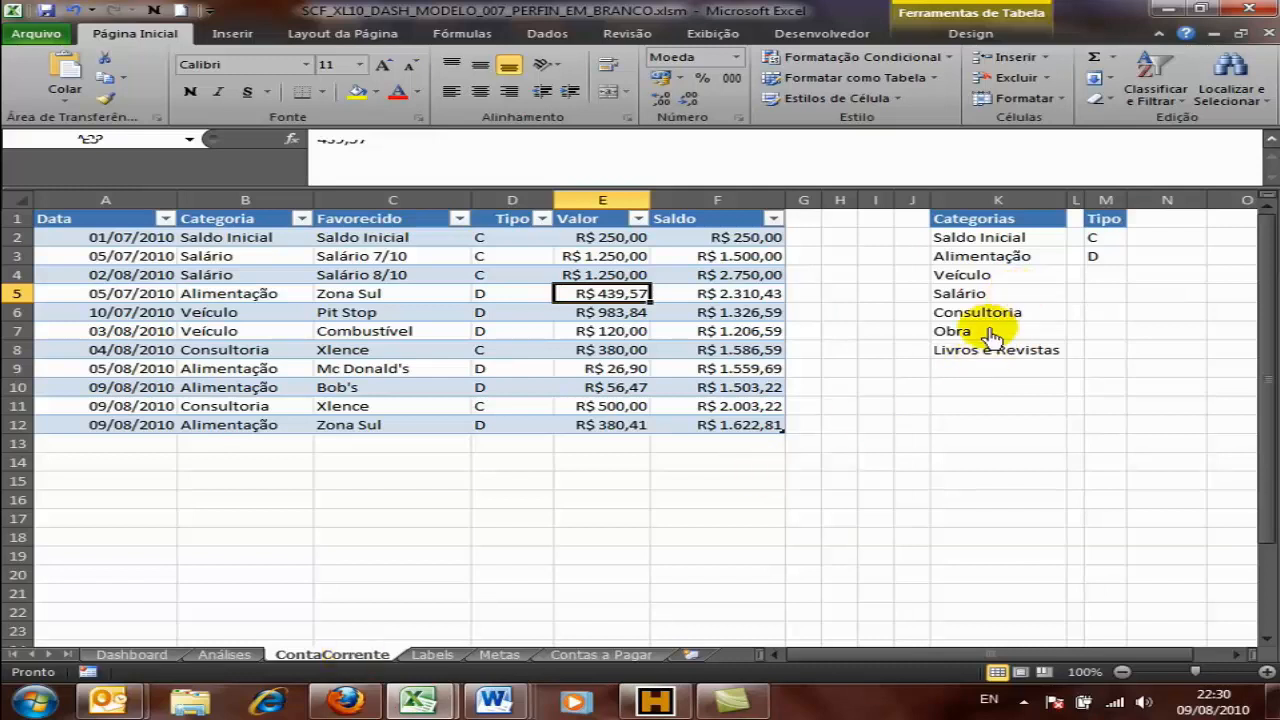
left_click(768, 430)
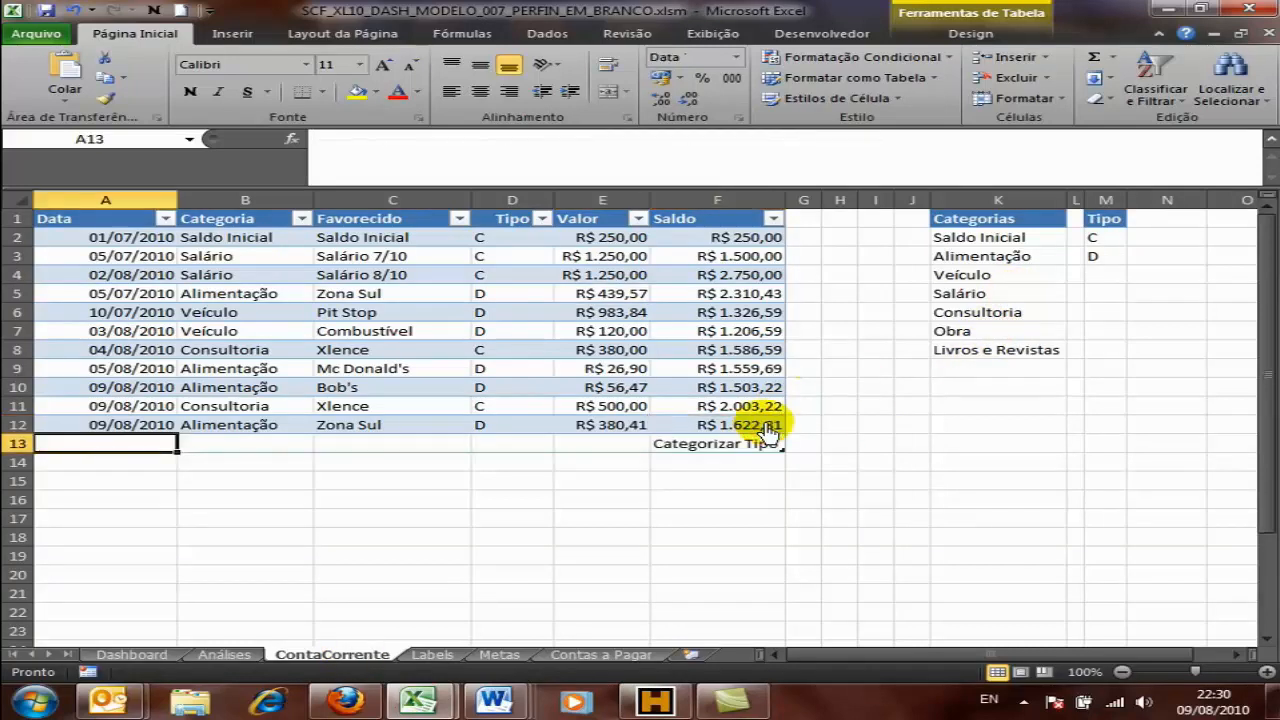
key("ctrl+semicolon")
key("Tab")
type("Obra")
key("Tab")
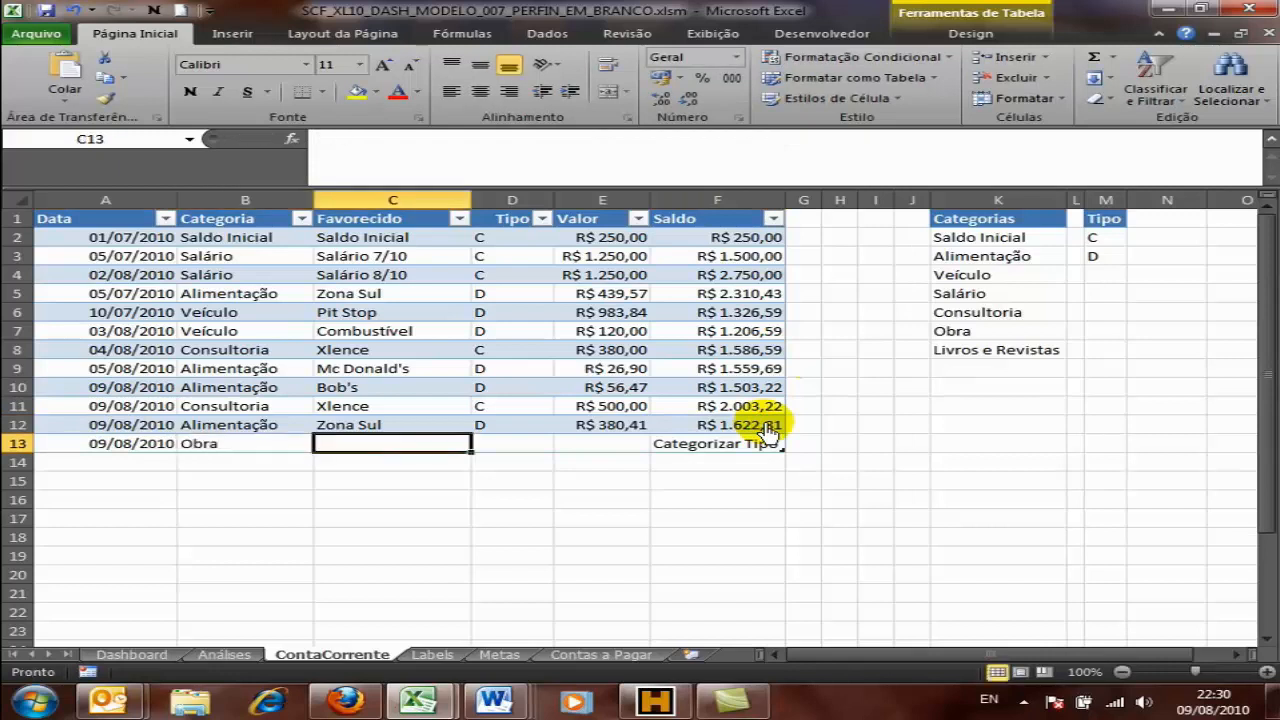
Step: Complete the new Obra entry with payee "Obra a 1000", type D and value 2365
type("Obra a 1")
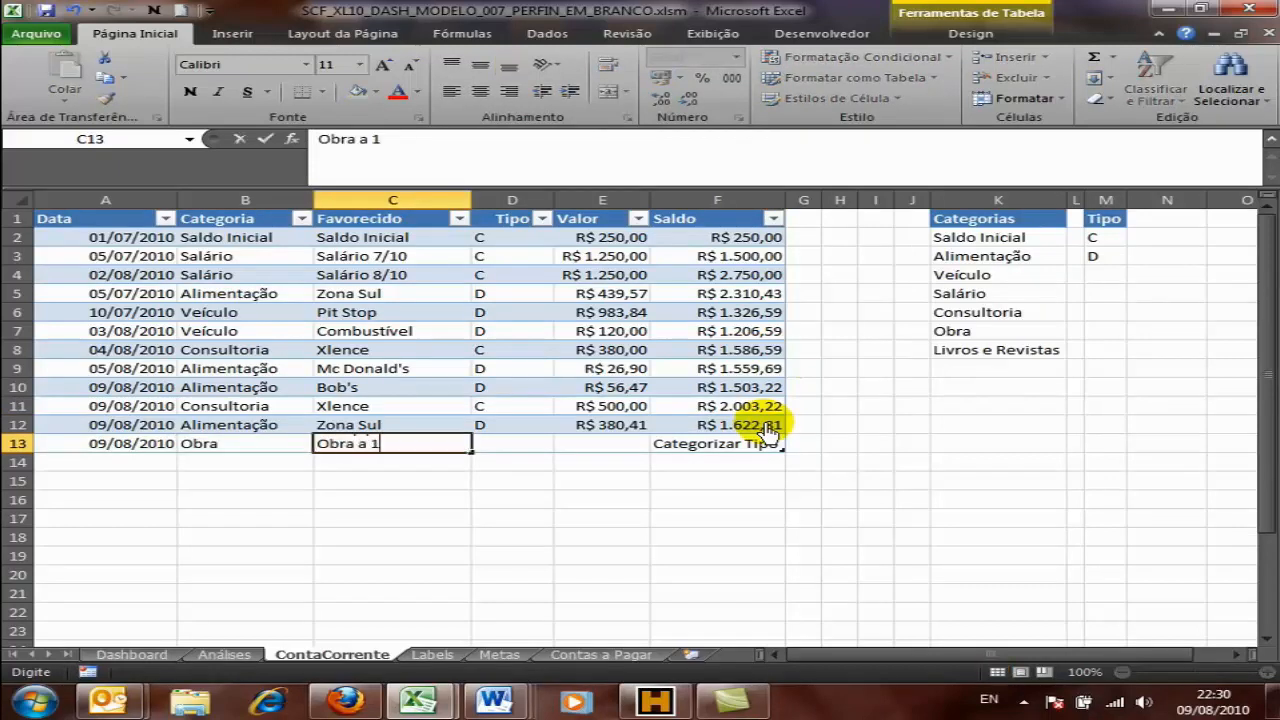
type("000")
key("Tab")
type("D")
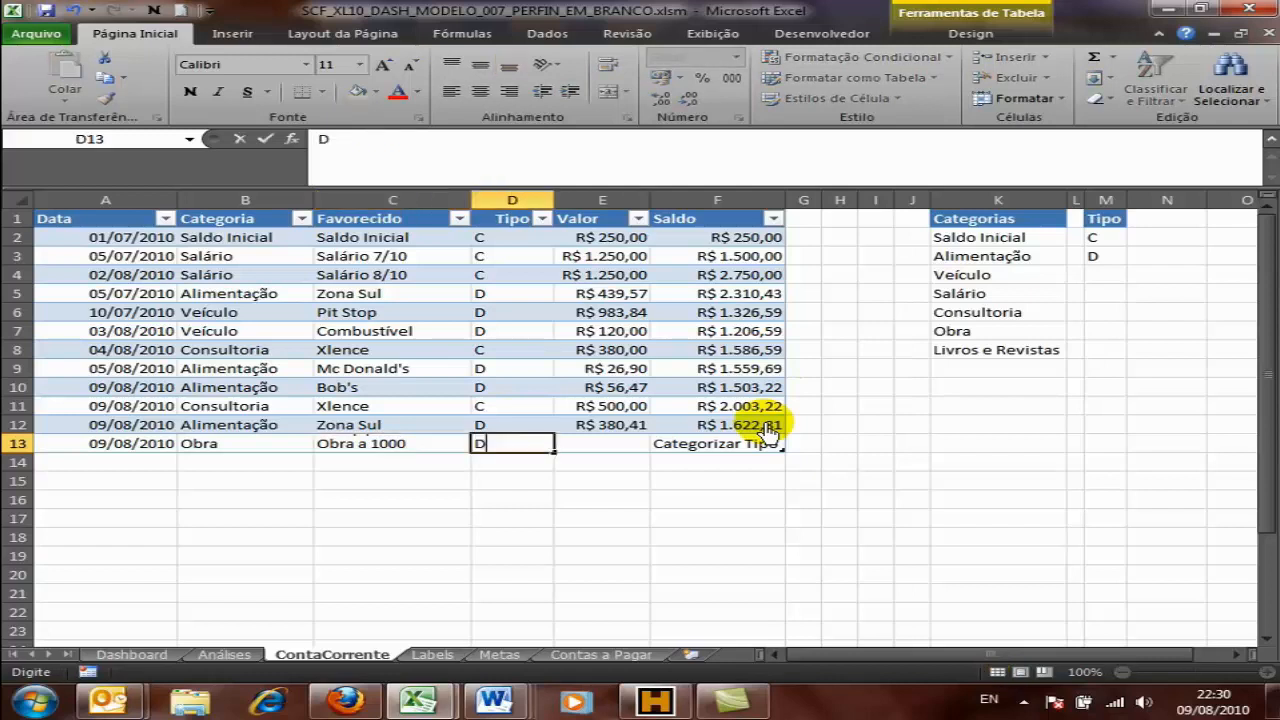
key("Tab")
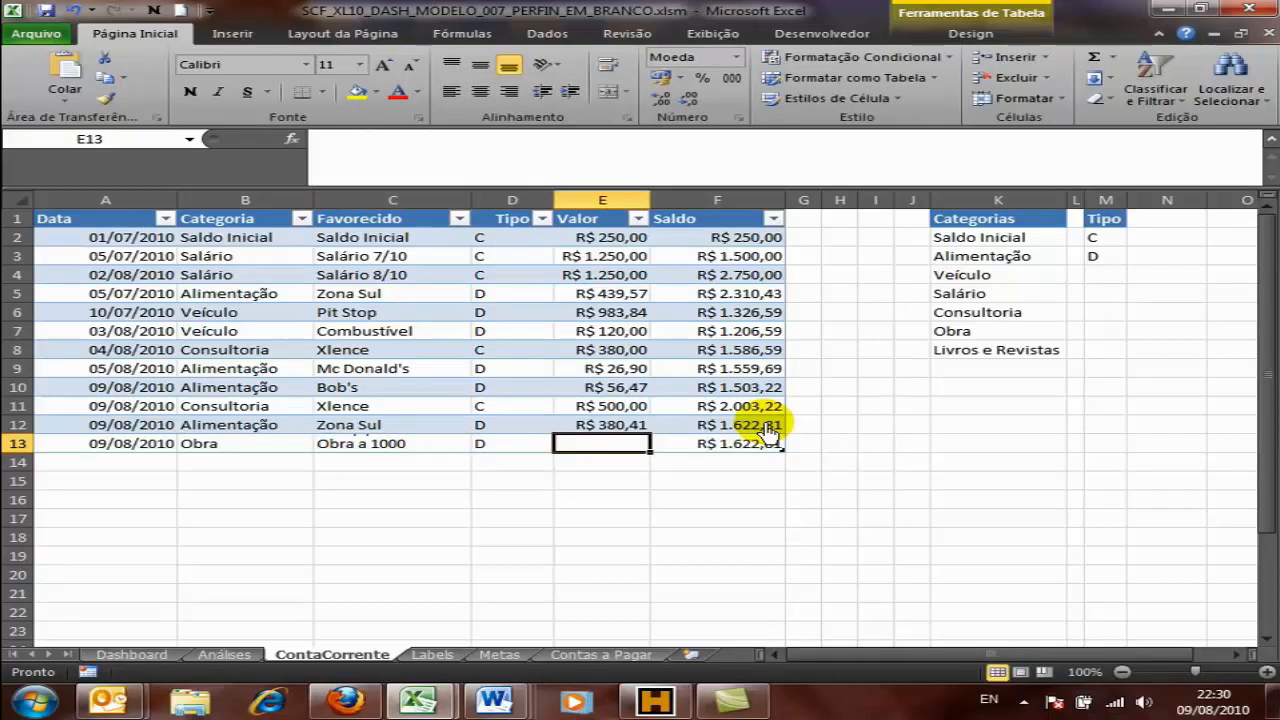
type("2365")
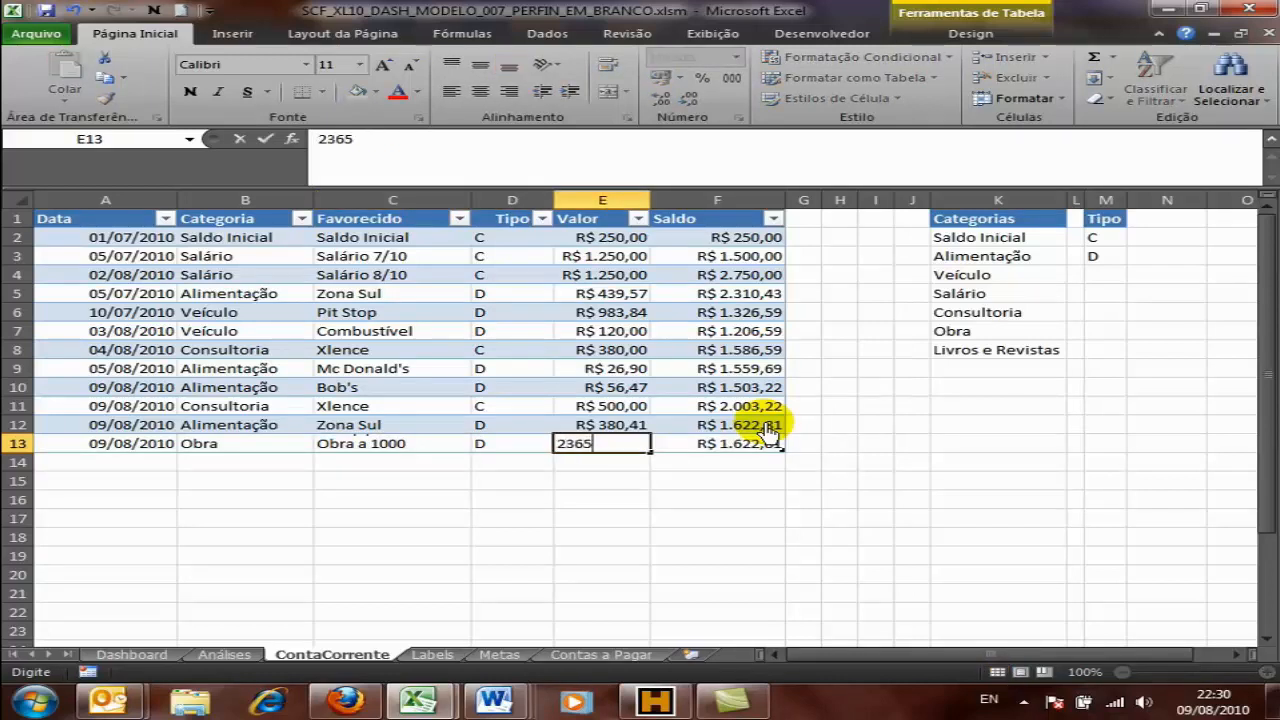
key("Tab")
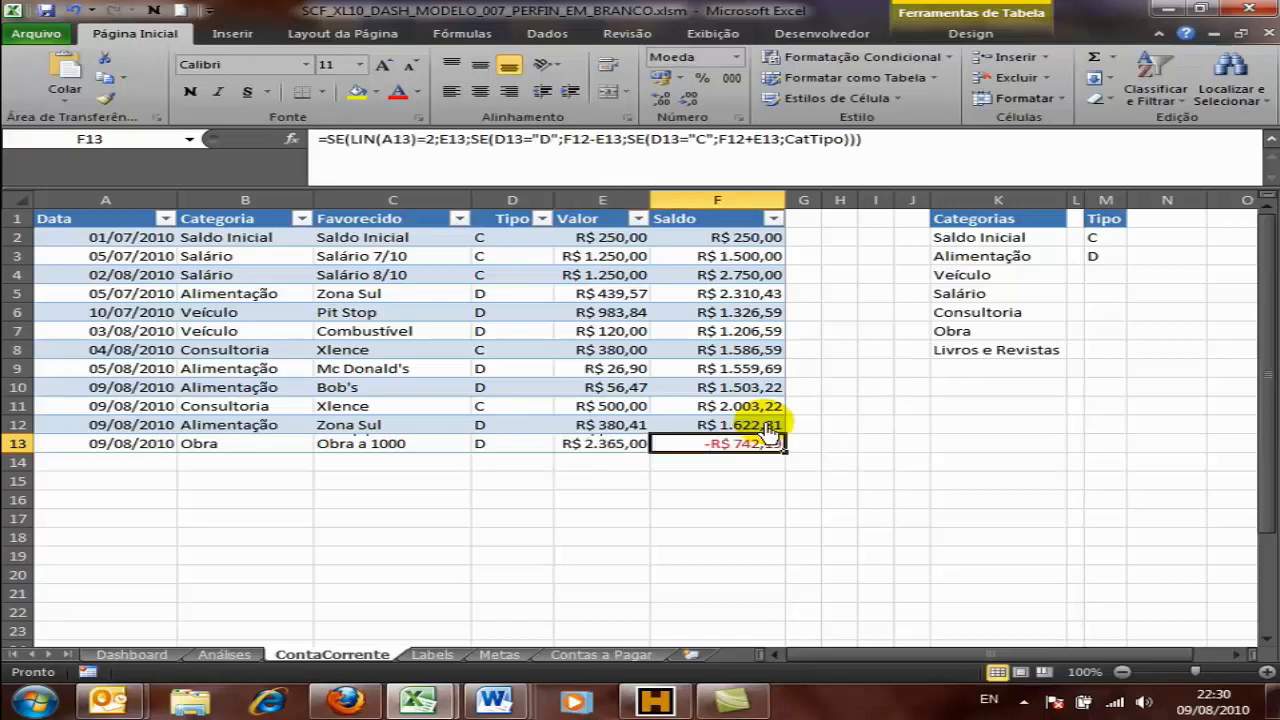
Step: Compare the Dashboard's current balance, savings result and charts with the new ContaCorrente entry
left_click(158, 658)
scroll(360, 270, "up", 3)
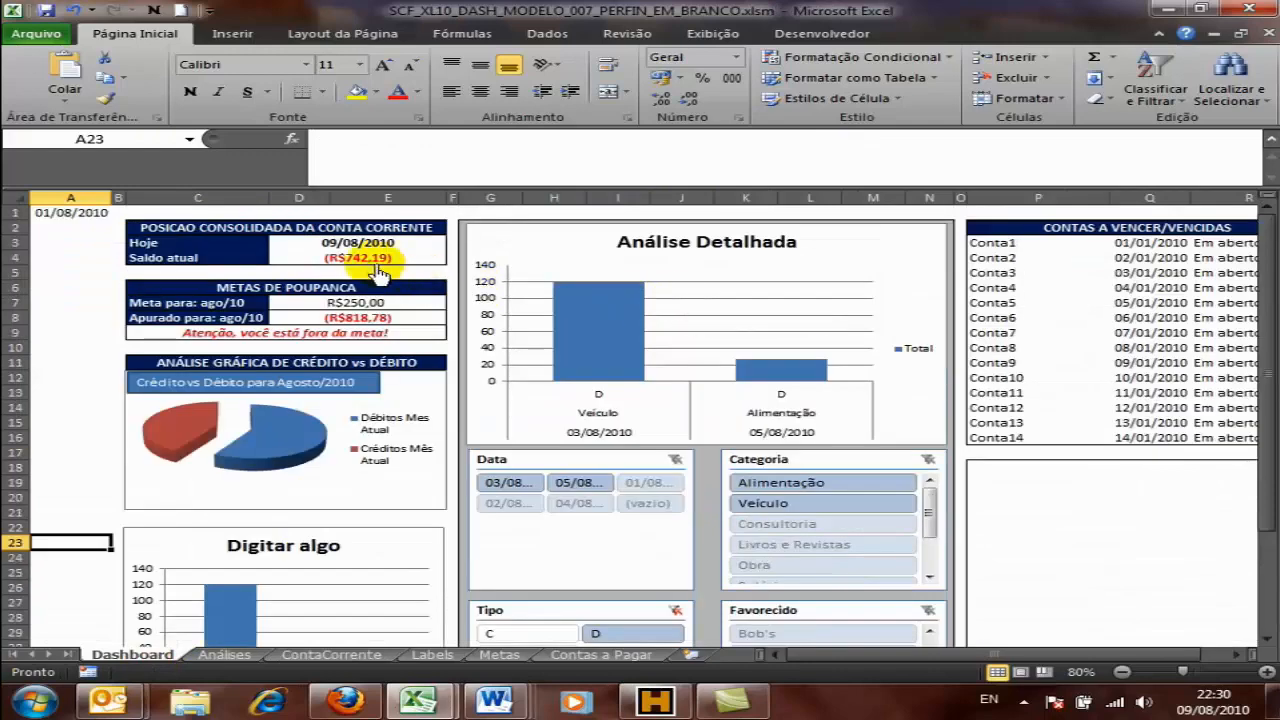
left_click(368, 258)
left_click(335, 655)
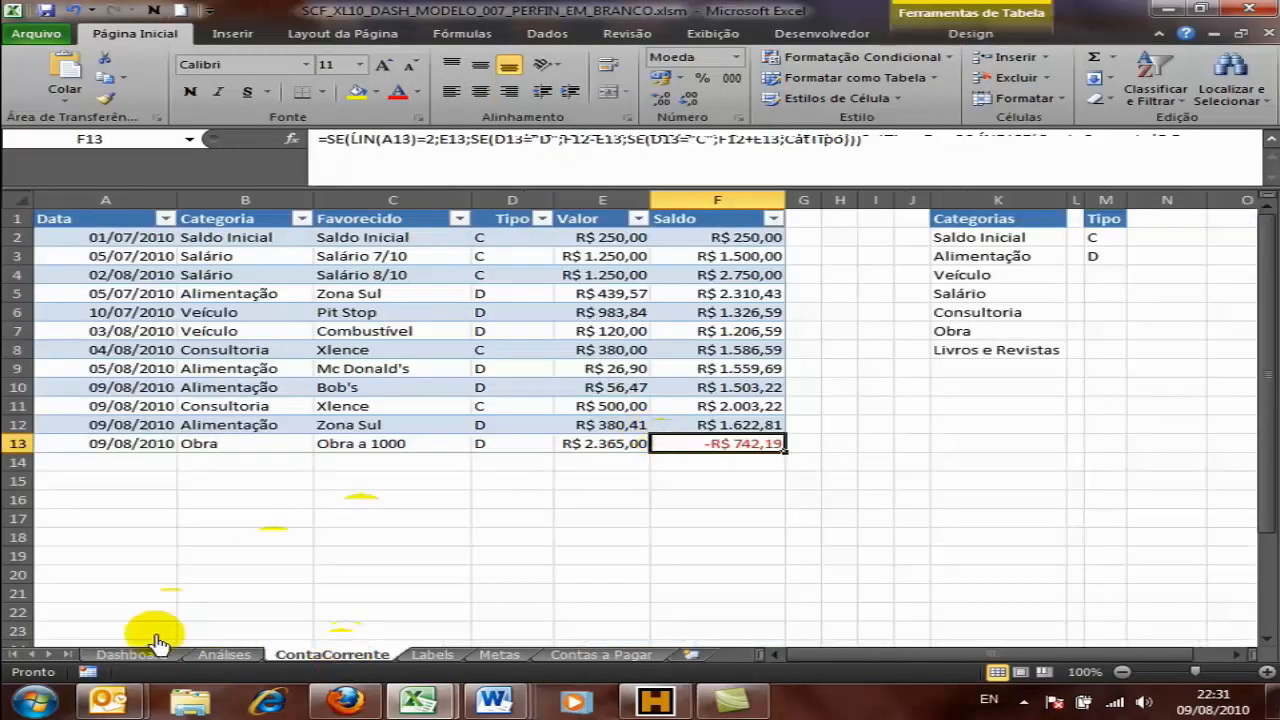
left_click(139, 659)
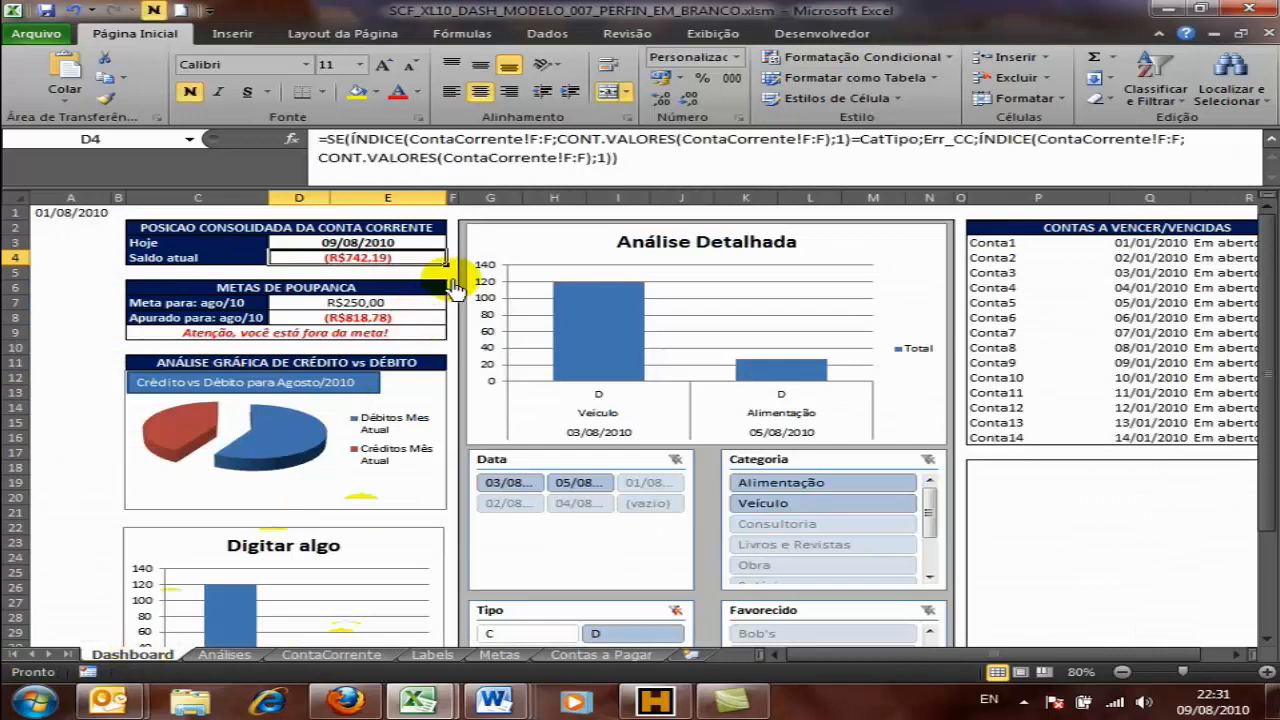
left_click(386, 320)
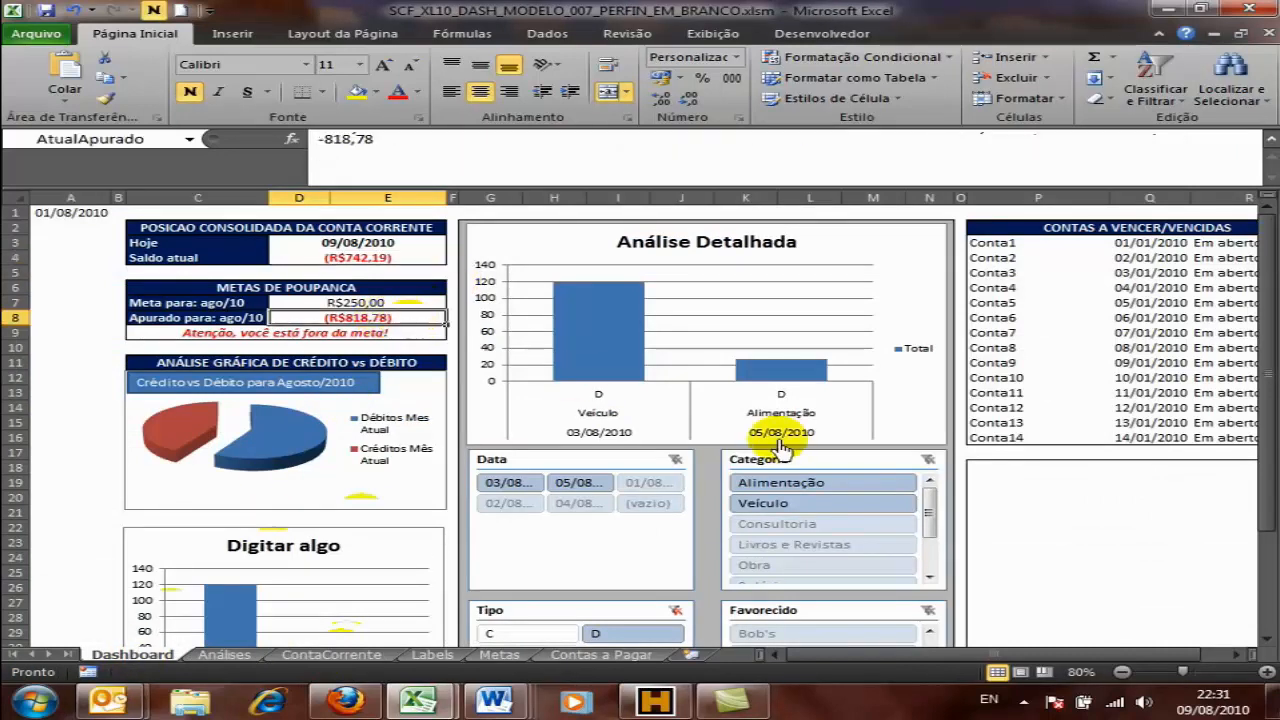
left_click(1265, 568)
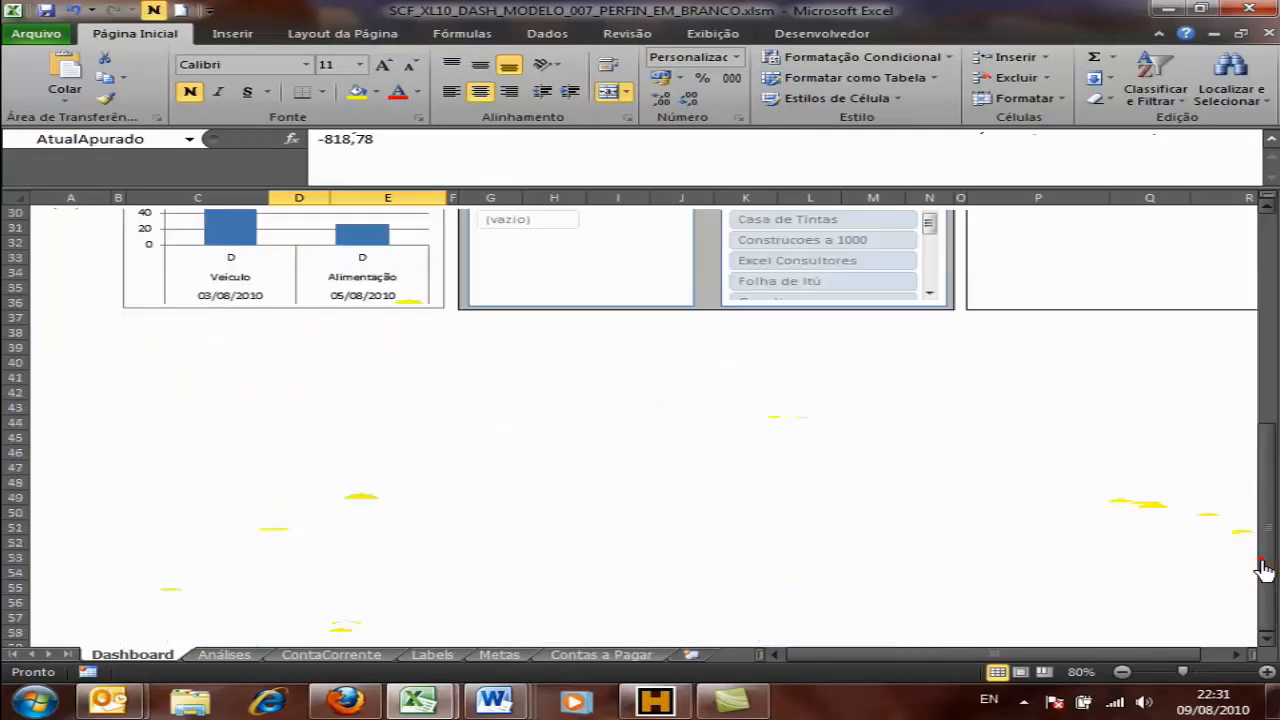
scroll(1260, 509, "up", 3)
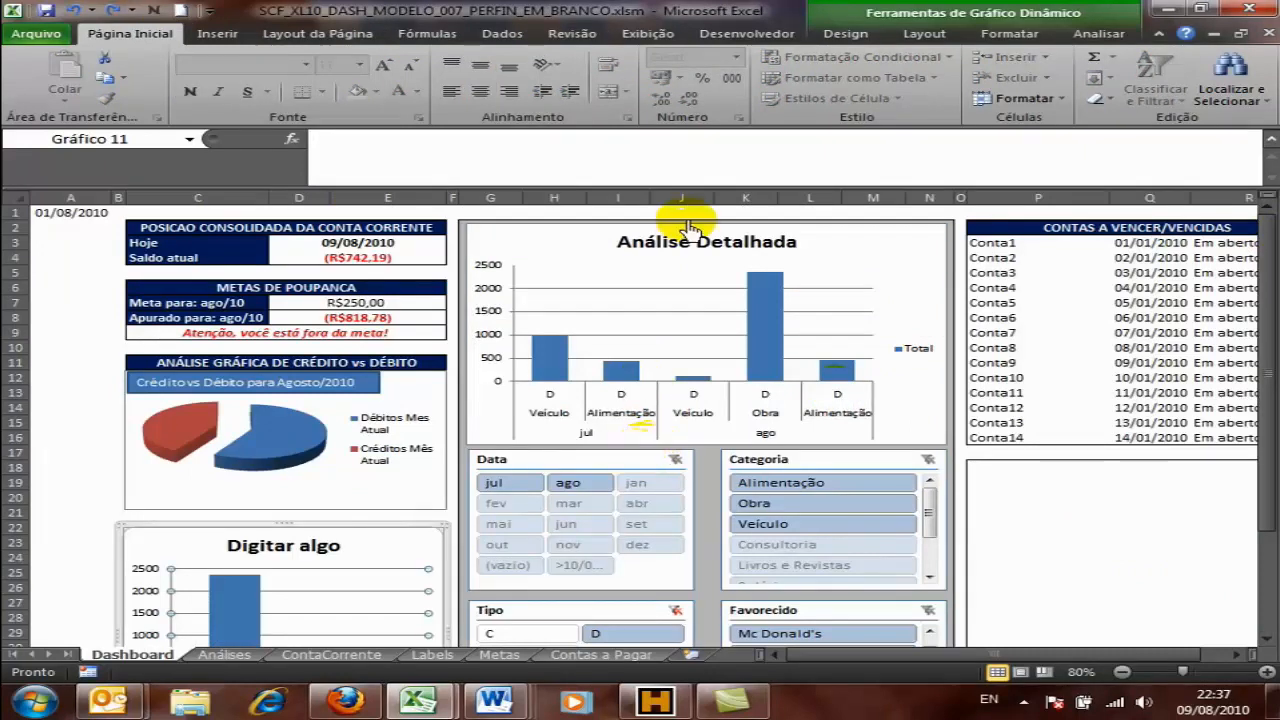
Step: Delete the Análise Detalhada chart from the Dashboard
scroll(806, 236, "down", 1)
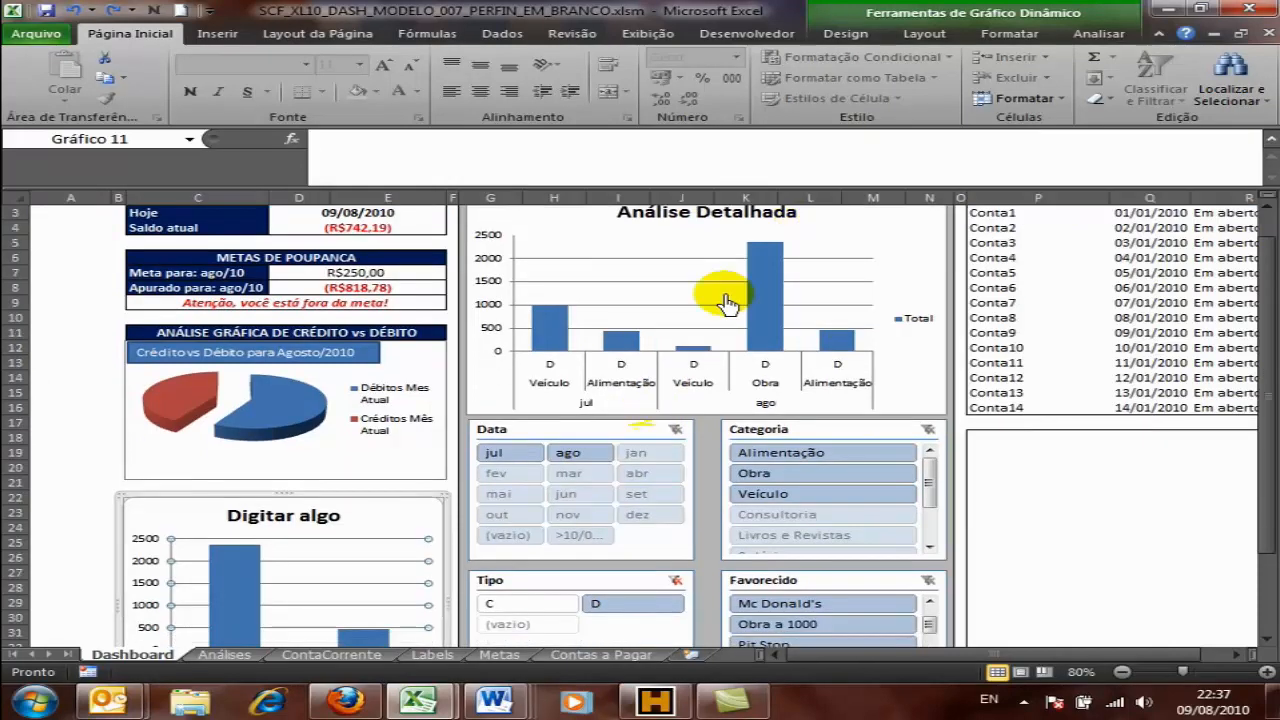
left_click(890, 238)
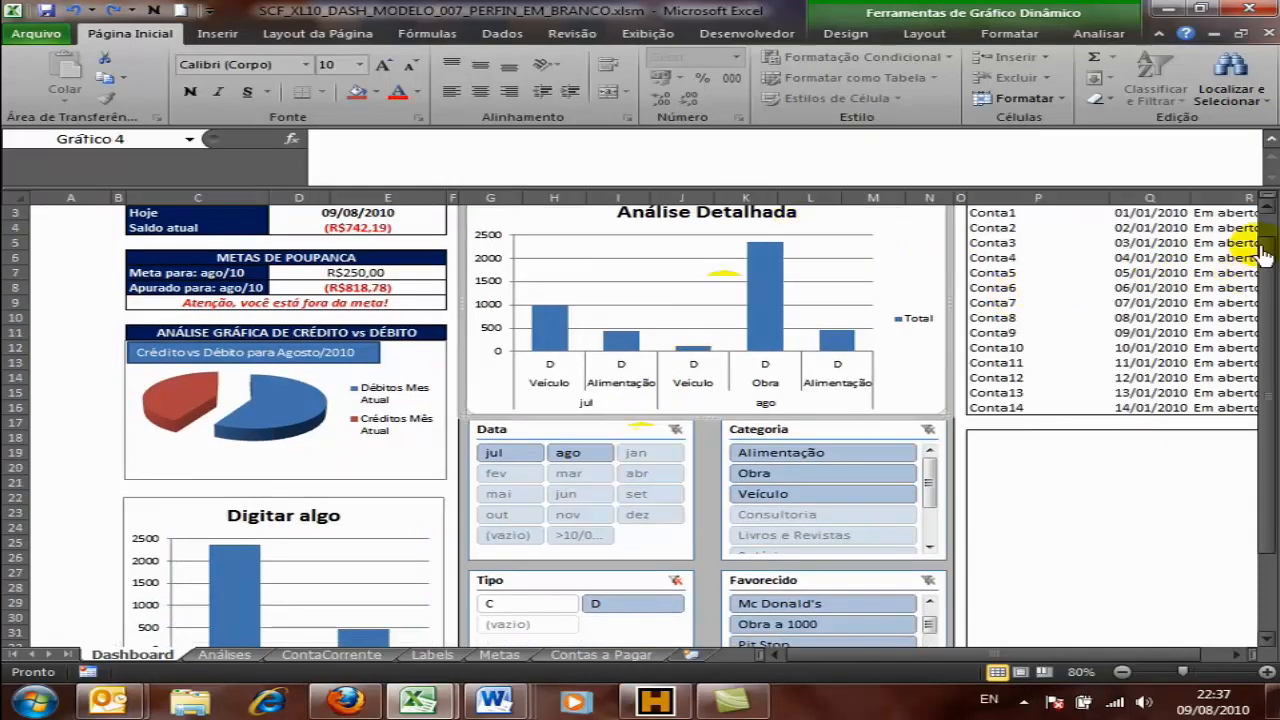
scroll(1273, 230, "up", 1)
left_click(932, 237)
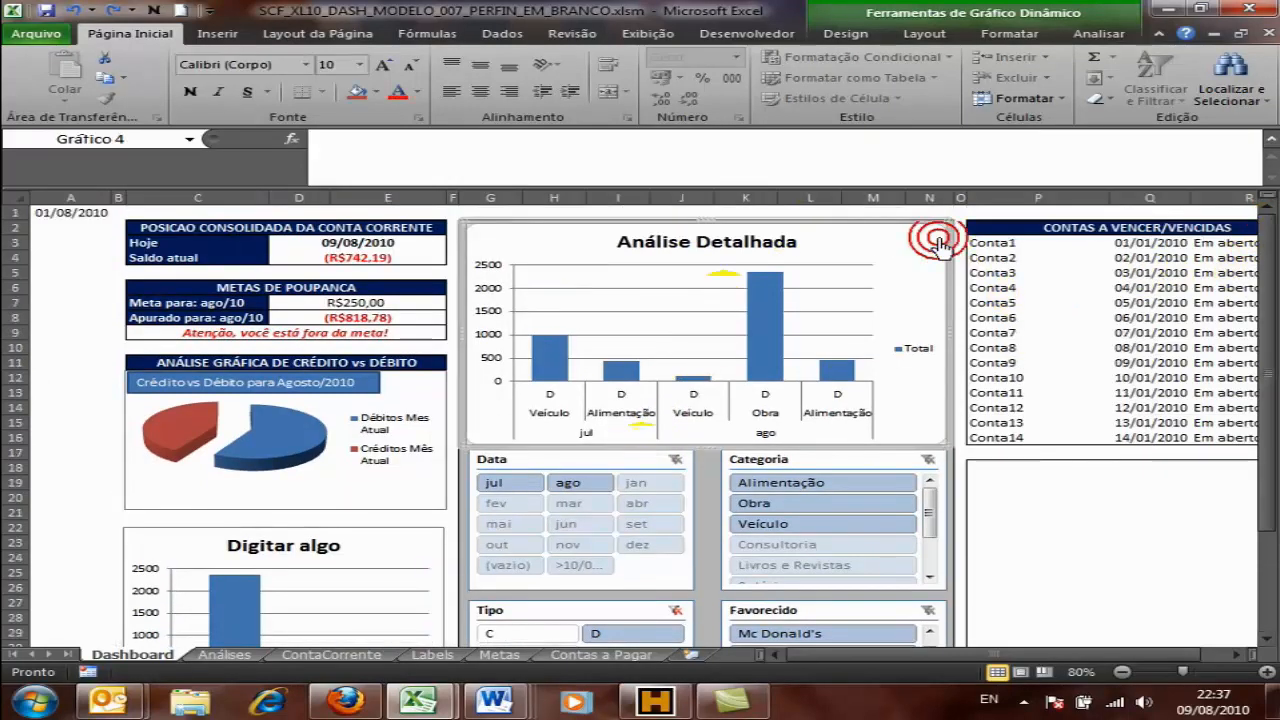
key("Delete")
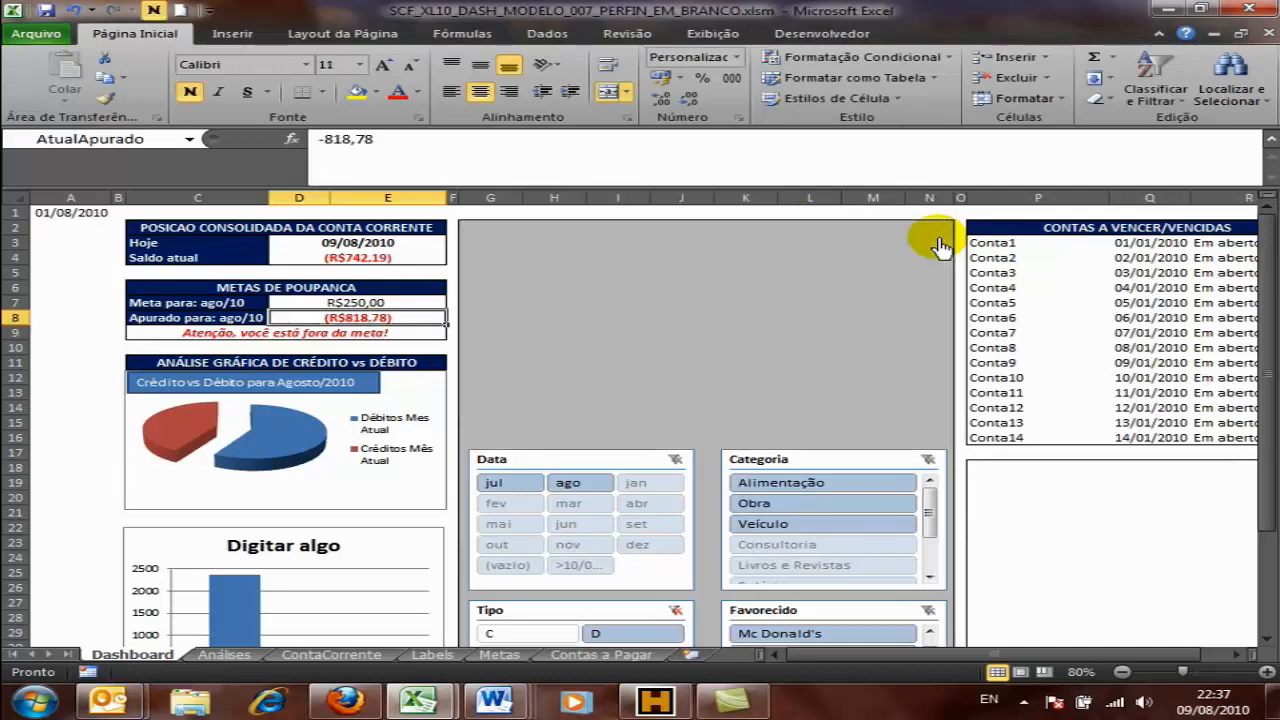
Step: Delete the Data, Categoria, Tipo and Favorecido slicers together from the Dashboard's grey panel
left_click(622, 462)
left_click(777, 465)
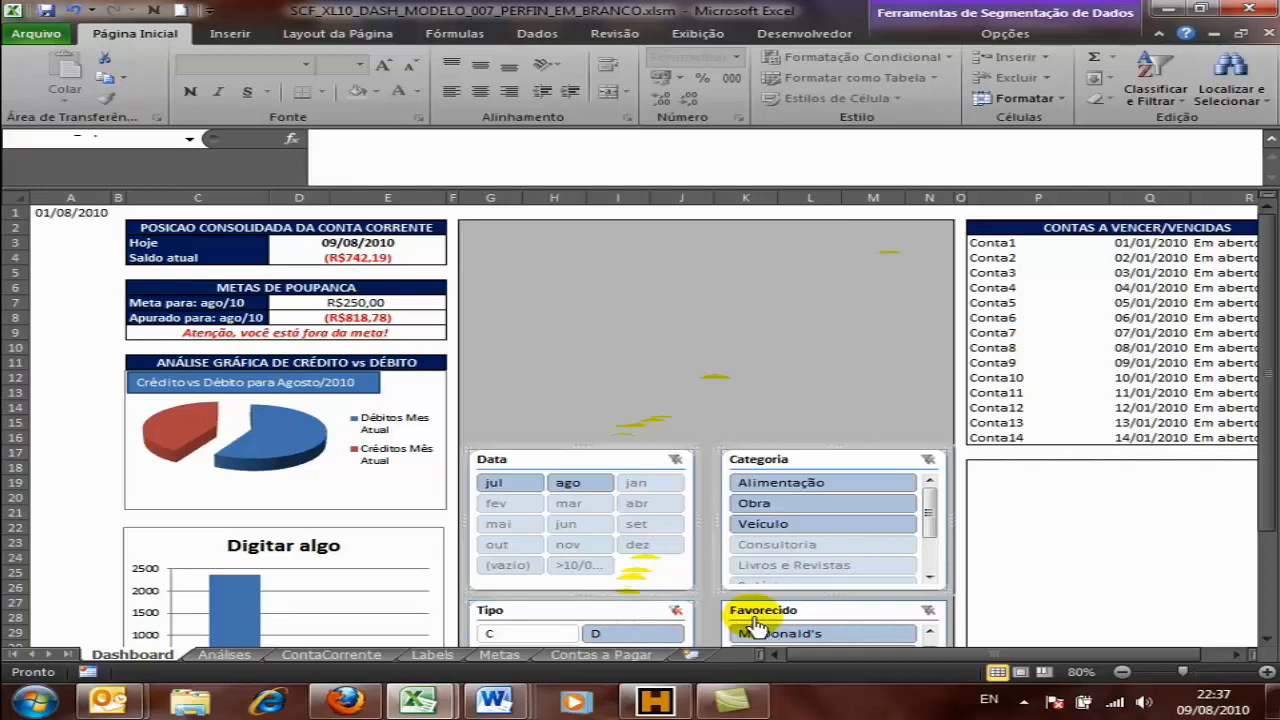
key("Escape")
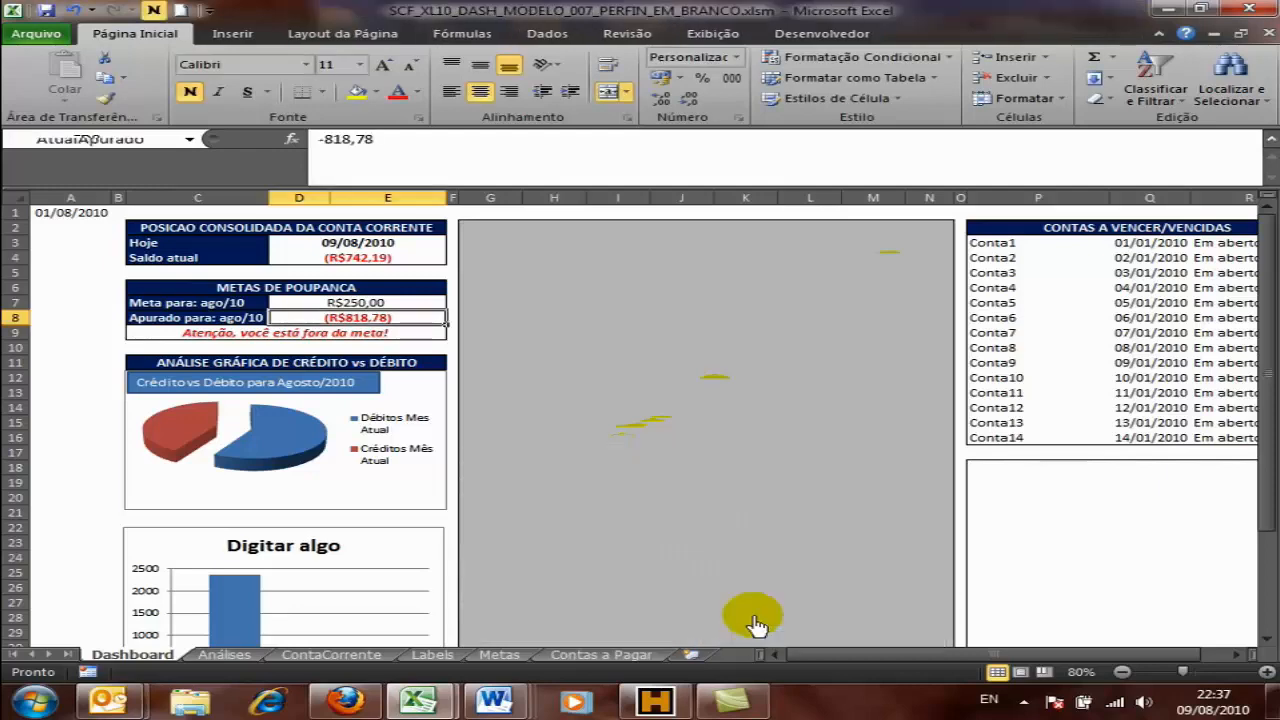
Step: Insert a clustered column pivot chart from the pivot table starting at N4 on the Análises sheet
left_click(240, 658)
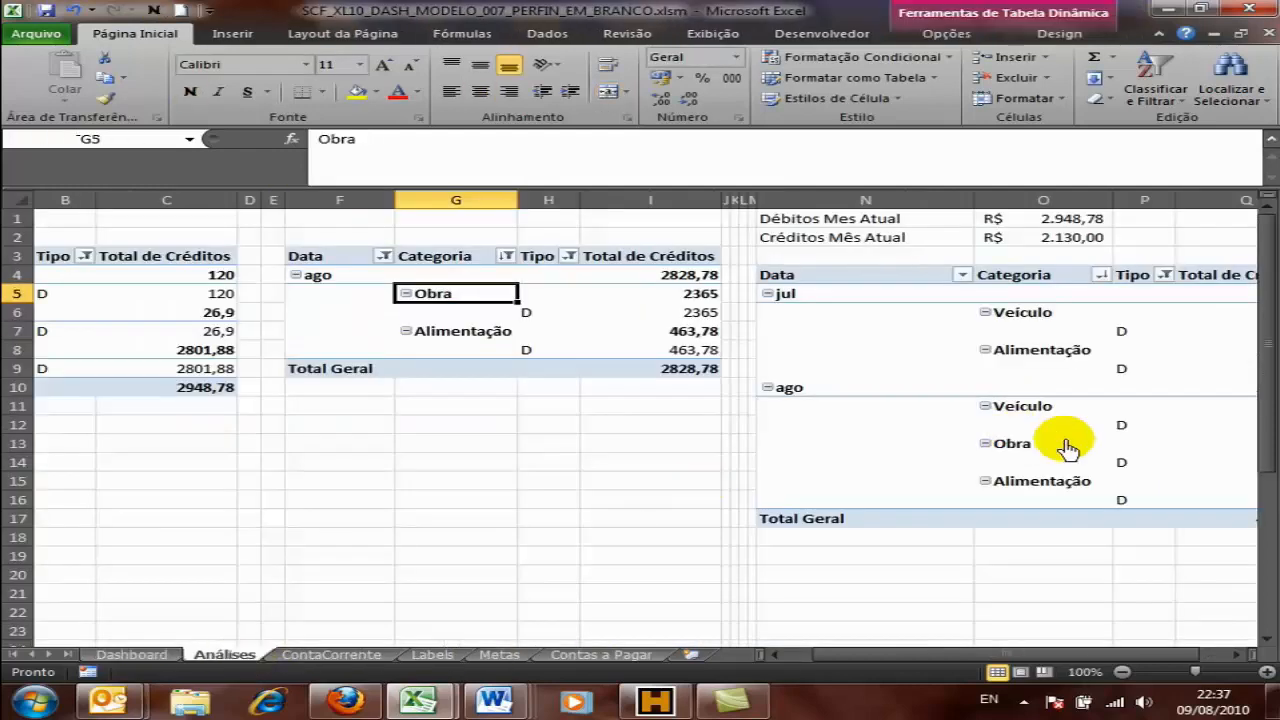
left_click(846, 274)
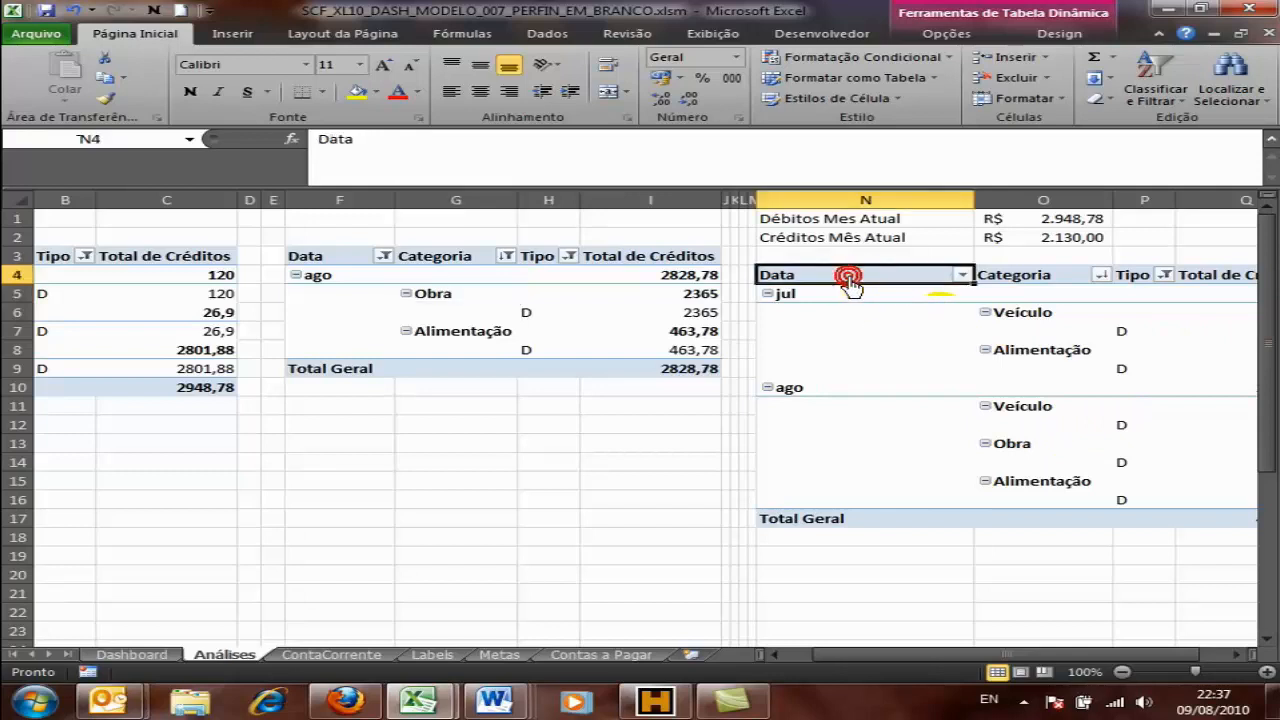
left_click(849, 293)
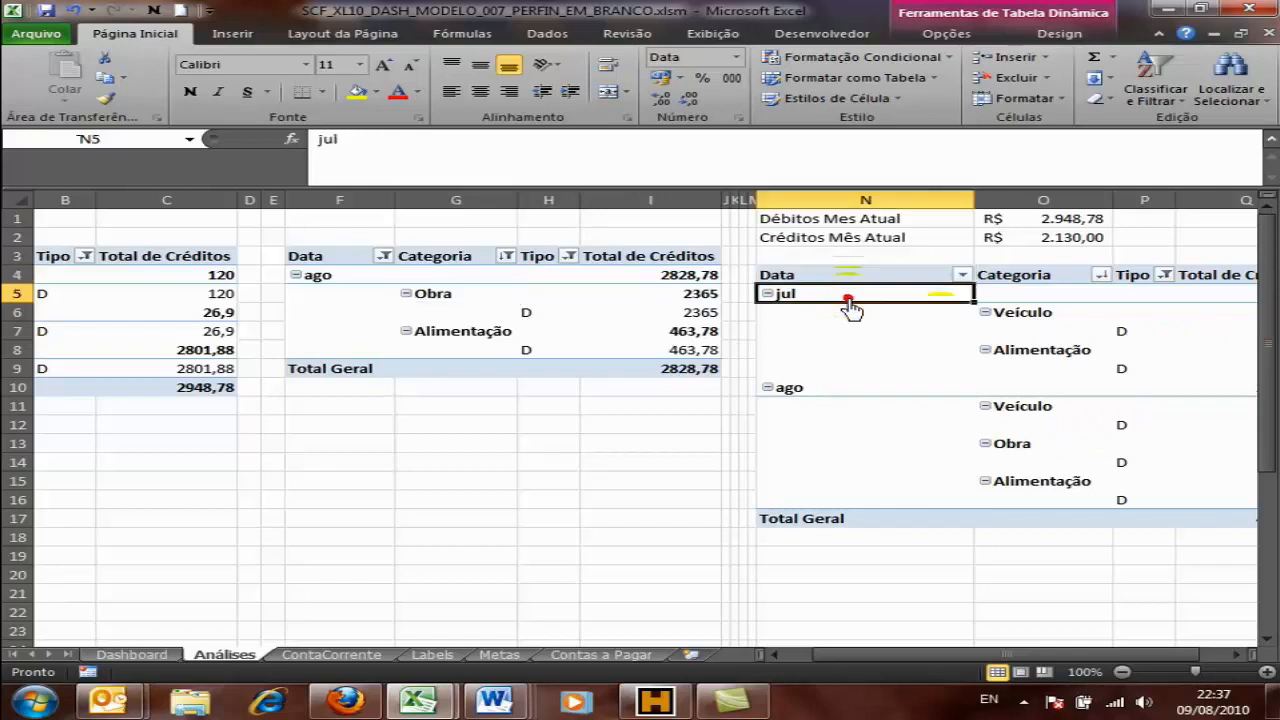
left_click(1058, 33)
left_click(960, 36)
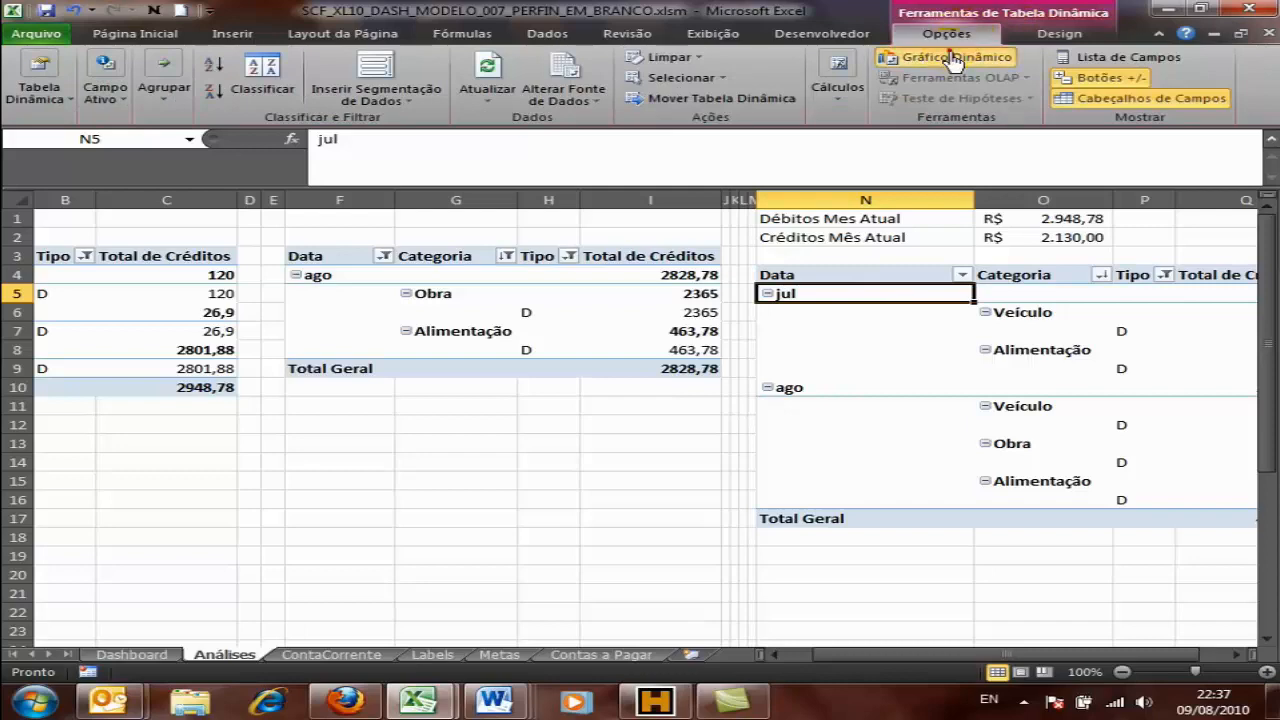
left_click(950, 56)
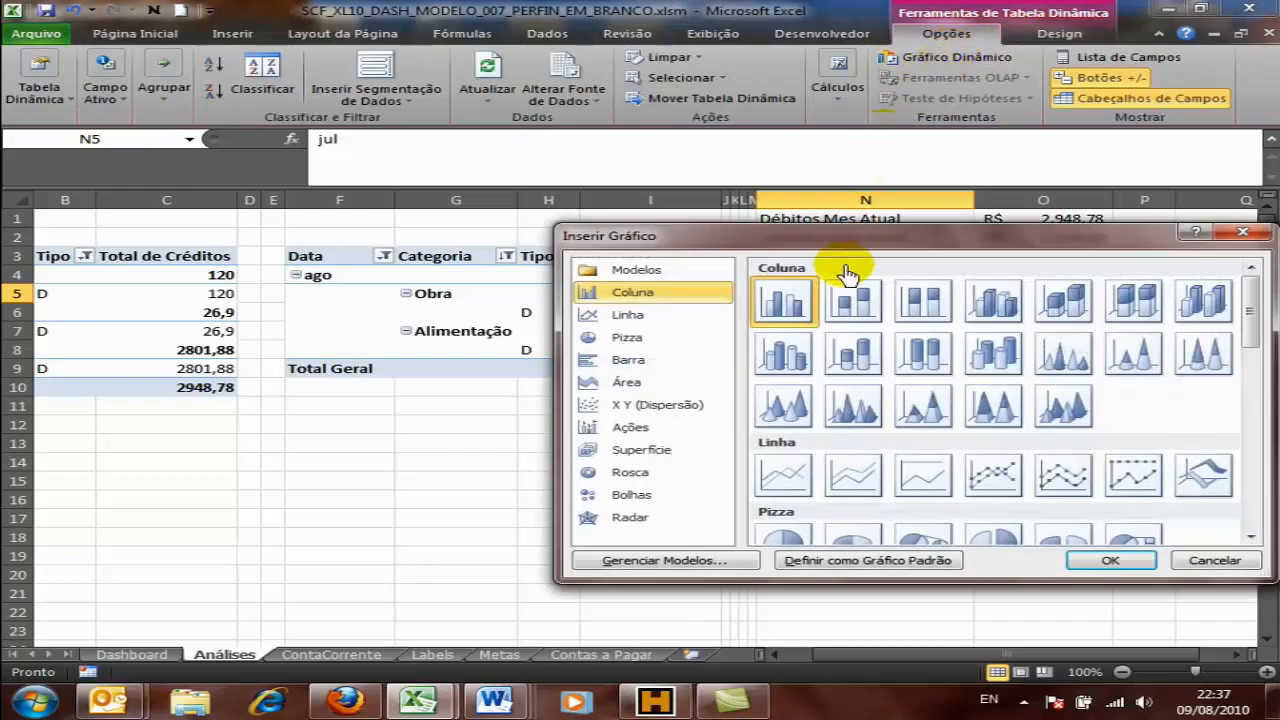
left_click(1100, 560)
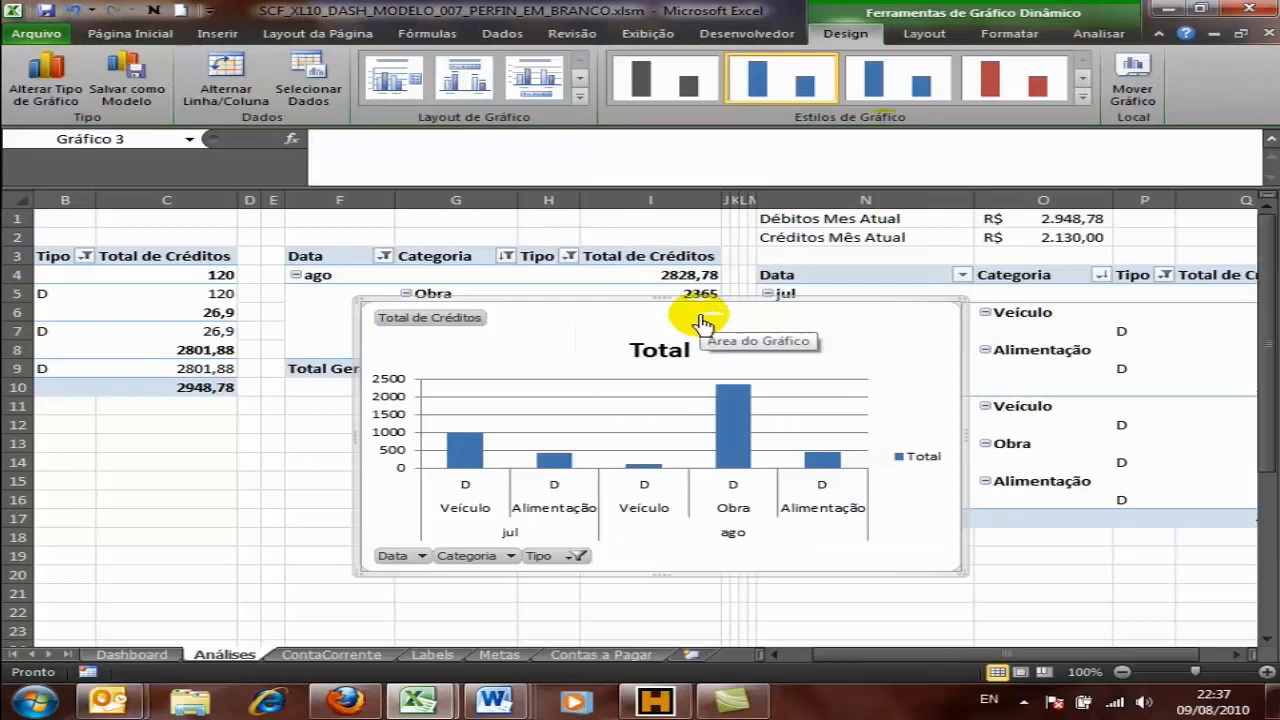
Step: Move the new pivot chart from Análises to the Dashboard, placing it across the upper part of the grey panel
key("ctrl+x")
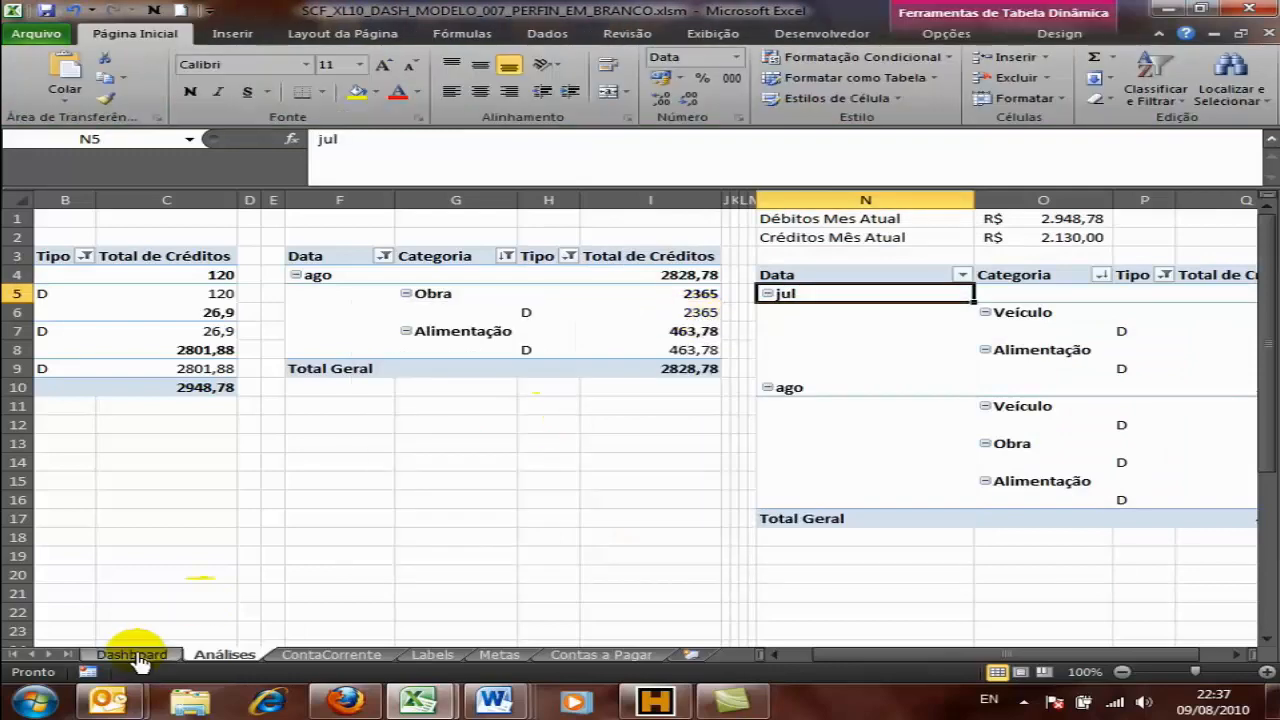
left_click(135, 654)
key("ctrl+v")
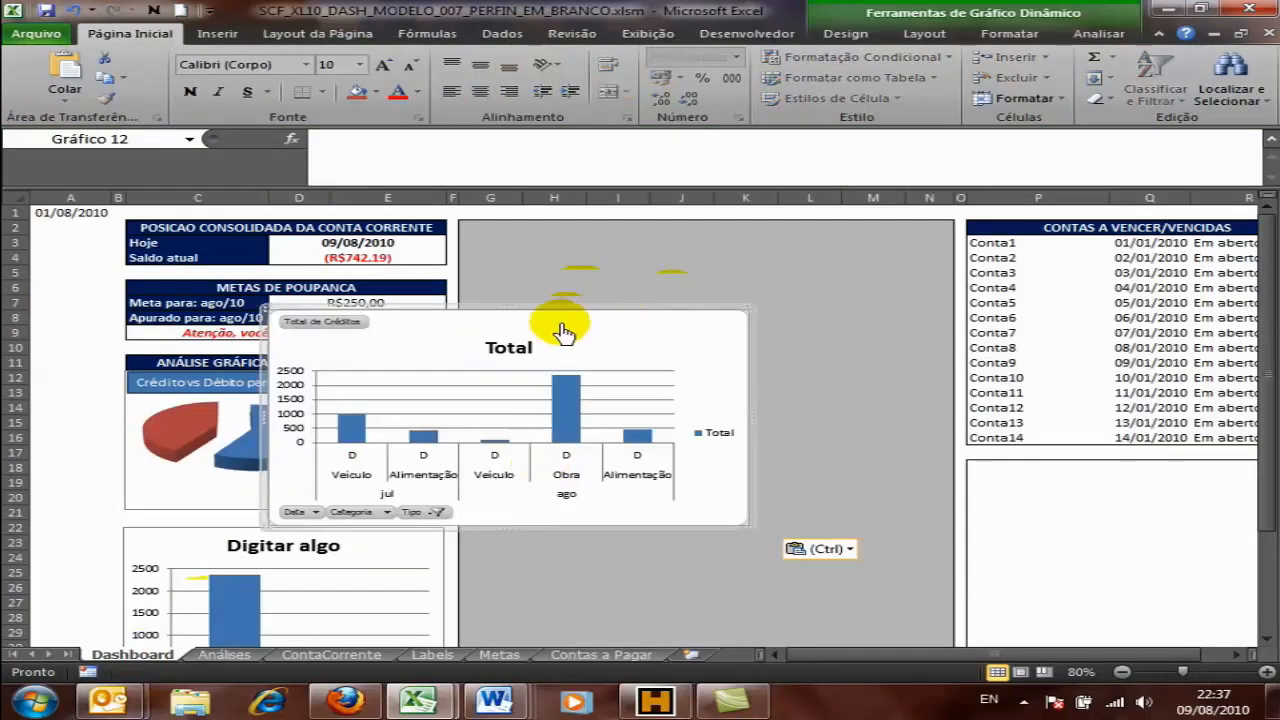
left_click_drag(565, 318, 763, 234)
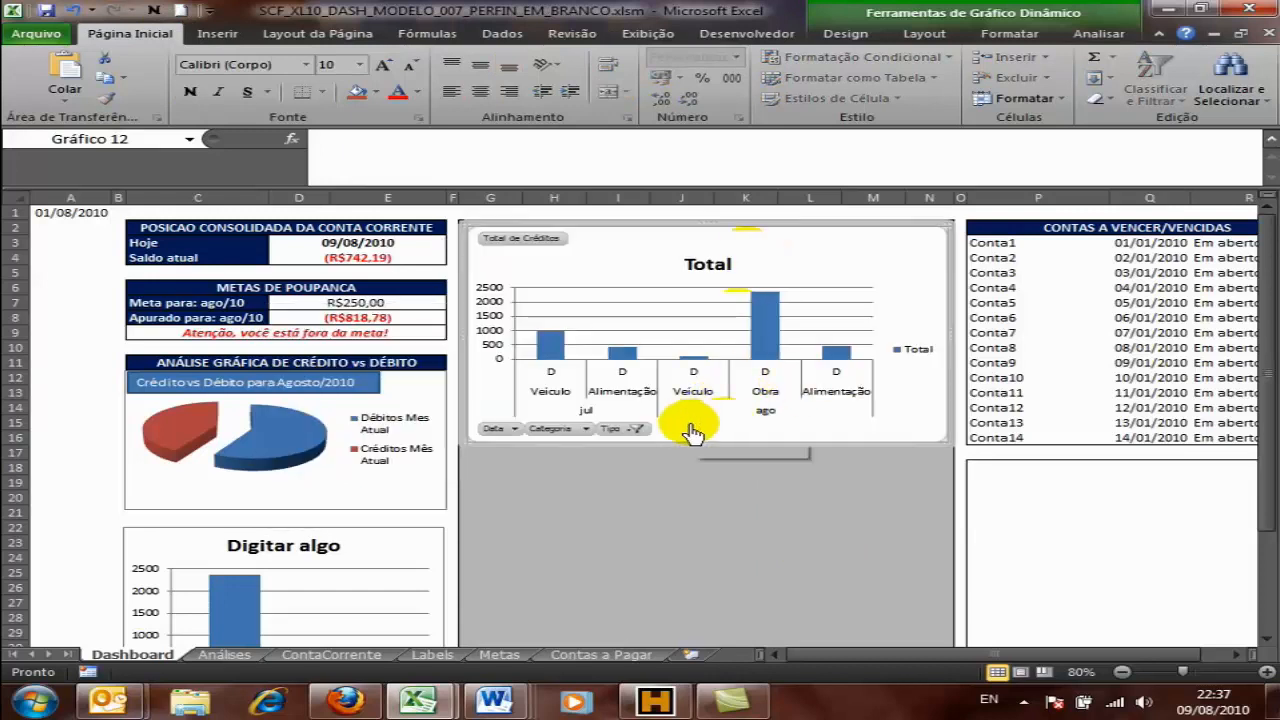
Step: Hide all field buttons on the Dashboard's new Total pivot chart
left_click(845, 33)
left_click(924, 33)
left_click(1090, 36)
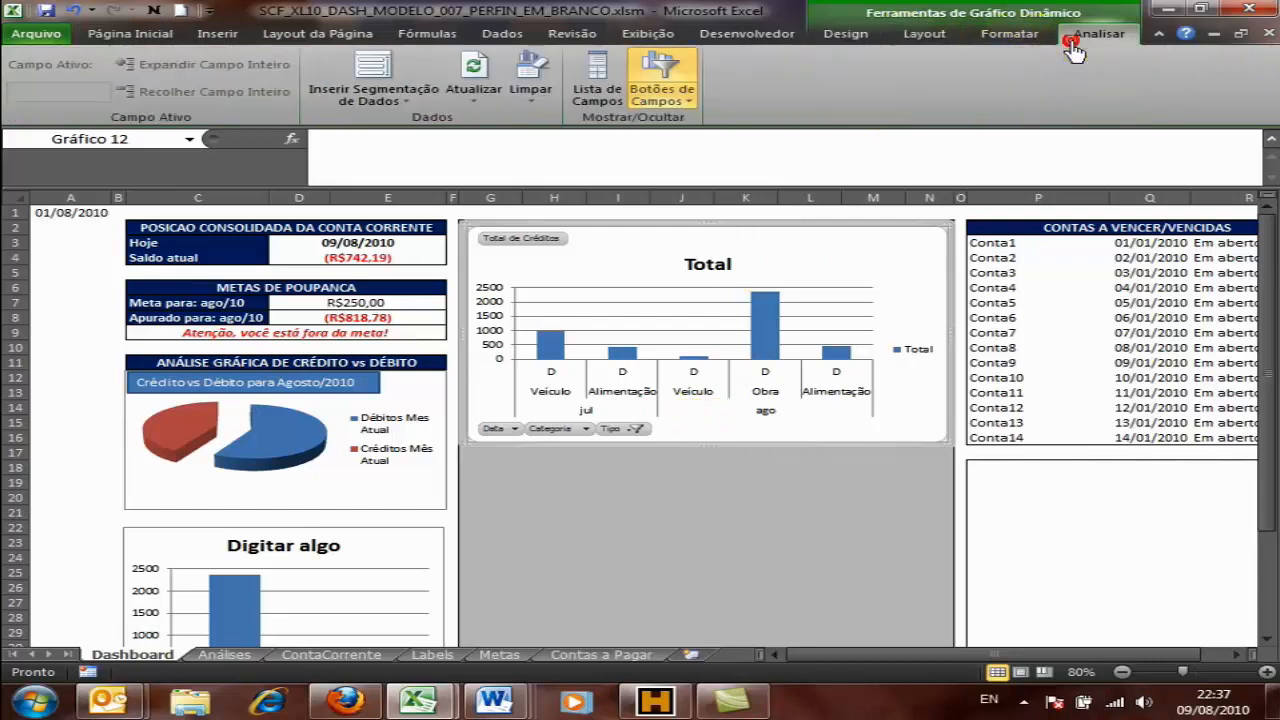
left_click(686, 98)
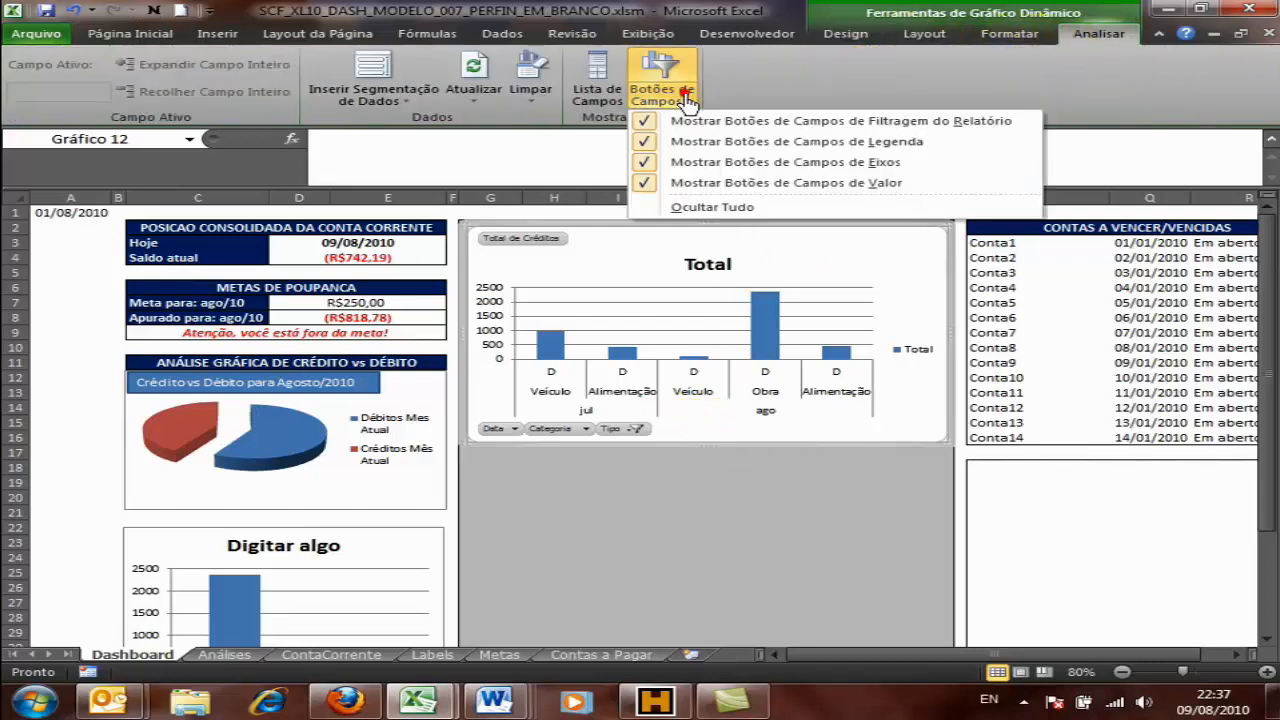
left_click(660, 207)
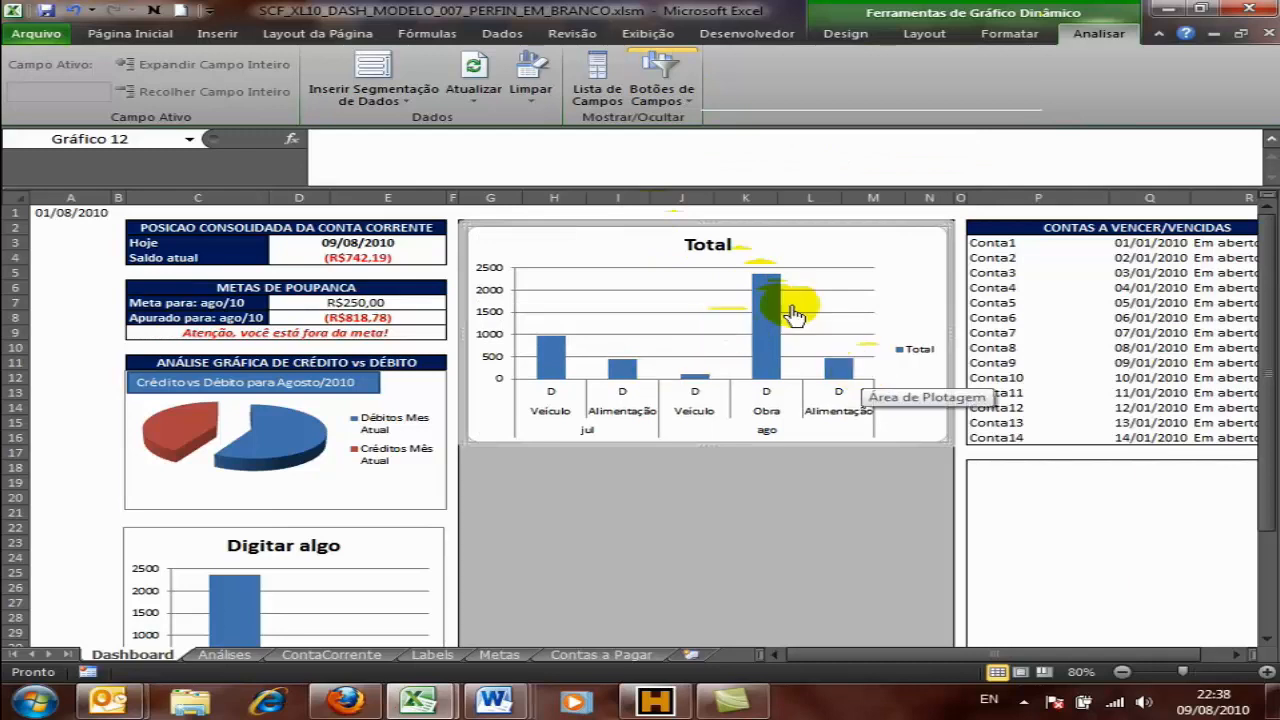
Step: Insert slicers for Data, Categoria, Favorecido and Tipo connected to the Total pivot chart
left_click(376, 75)
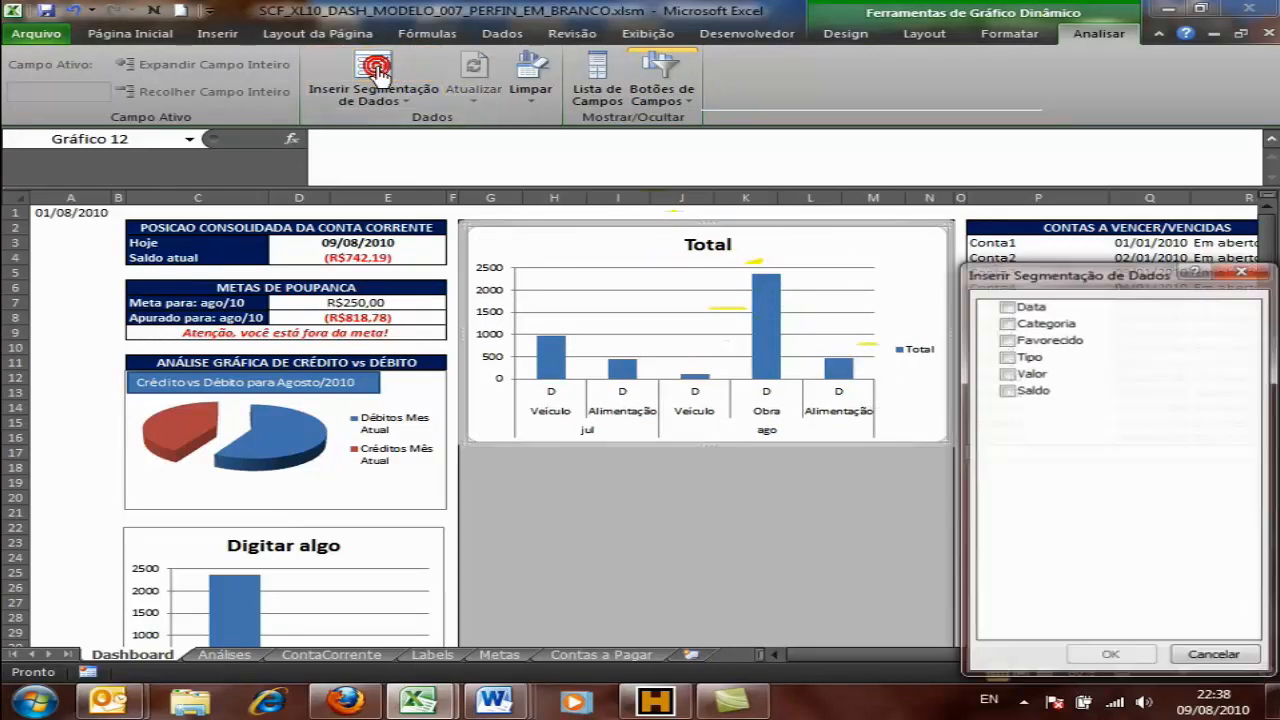
left_click(1005, 307)
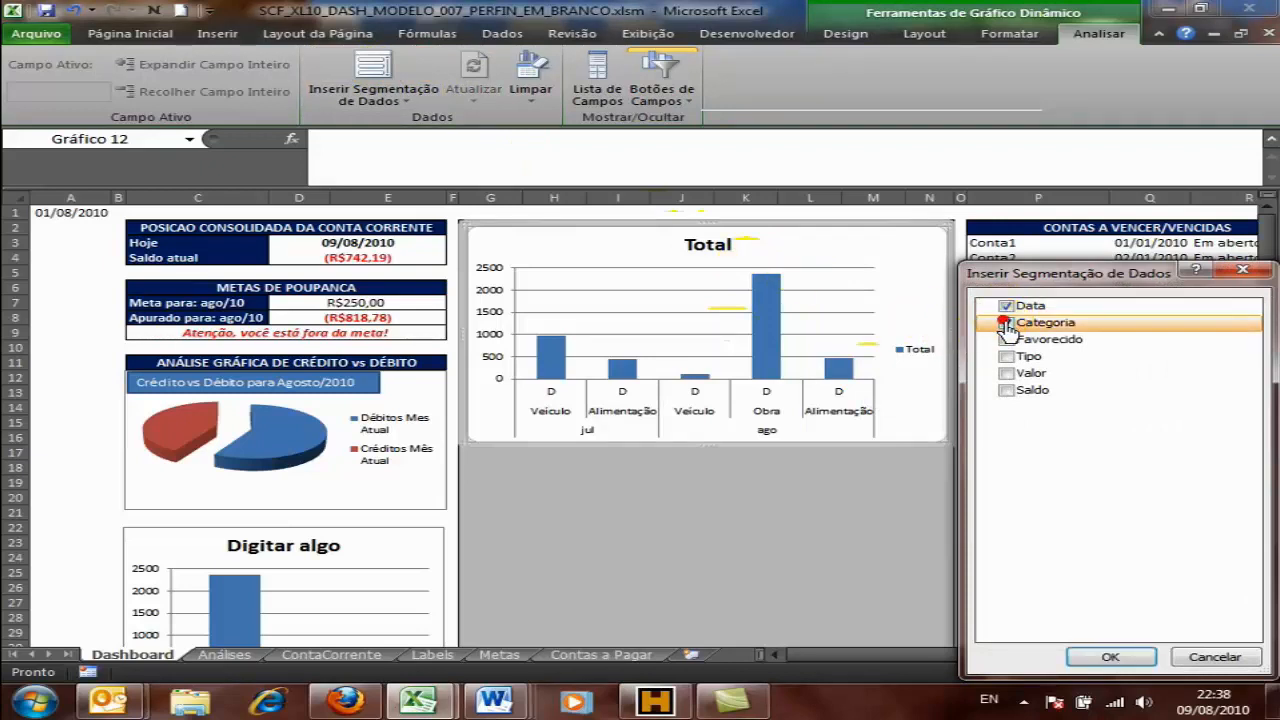
left_click(1006, 323)
left_click(1006, 340)
left_click(1006, 357)
left_click(1090, 662)
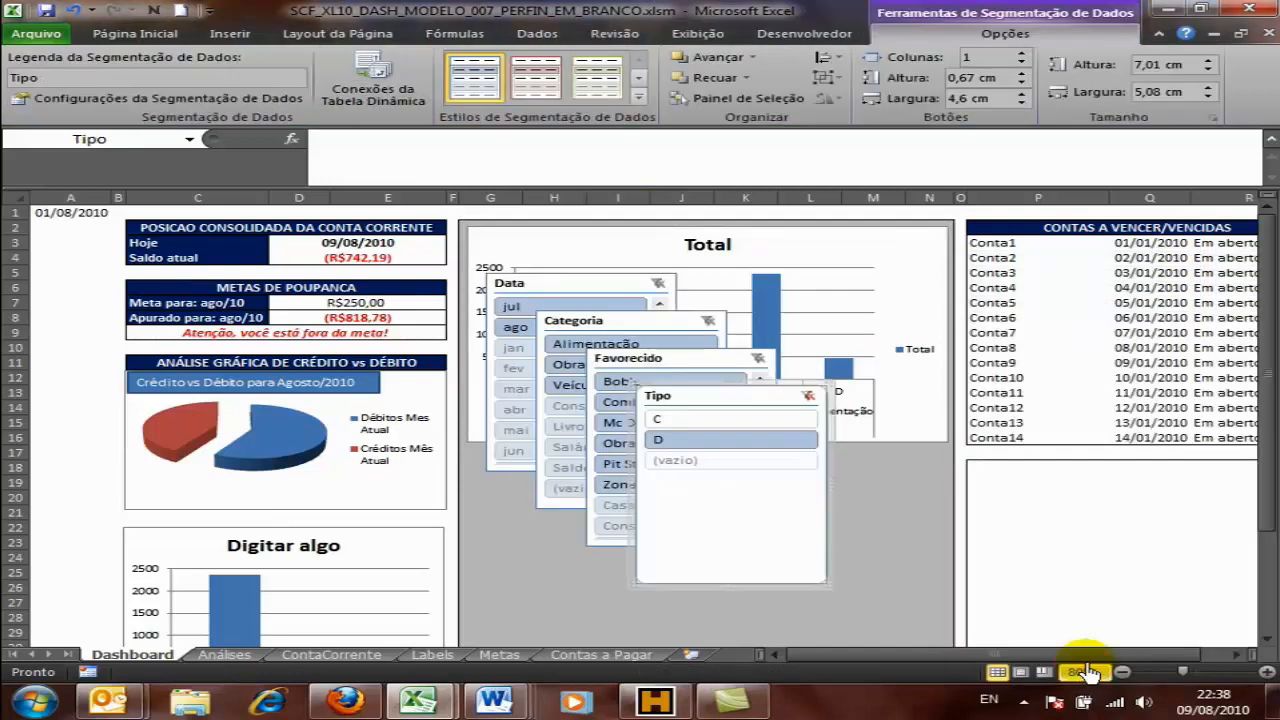
Step: Spread out the four stacked slicers, moving Data, Categoria and Favorecido below the chart and Tipo toward the accounts table
left_click_drag(563, 277, 550, 455)
left_click_drag(548, 338, 830, 451)
left_click(762, 400)
left_click_drag(762, 402, 1026, 339)
left_click(743, 358)
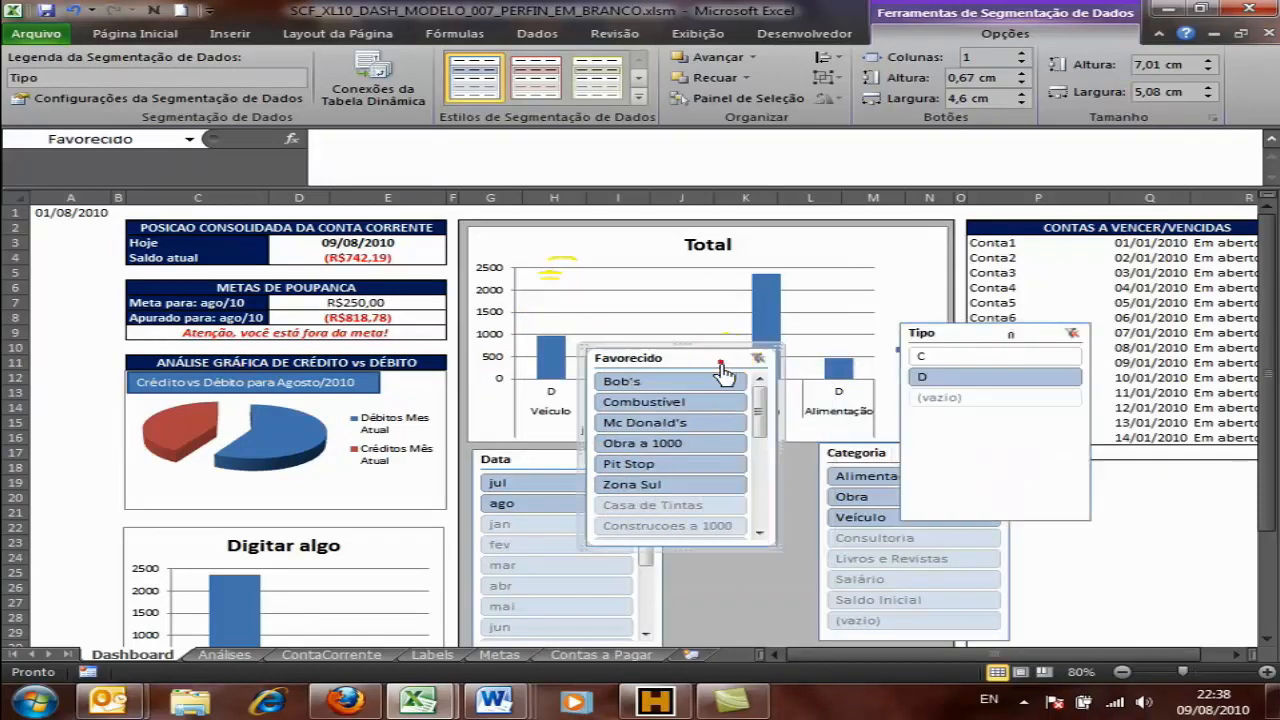
left_click_drag(743, 358, 823, 534)
Step: Shorten the Data slicer to about 3.9 cm high and arrange its buttons in 2 columns
scroll(1265, 447, "down", 3)
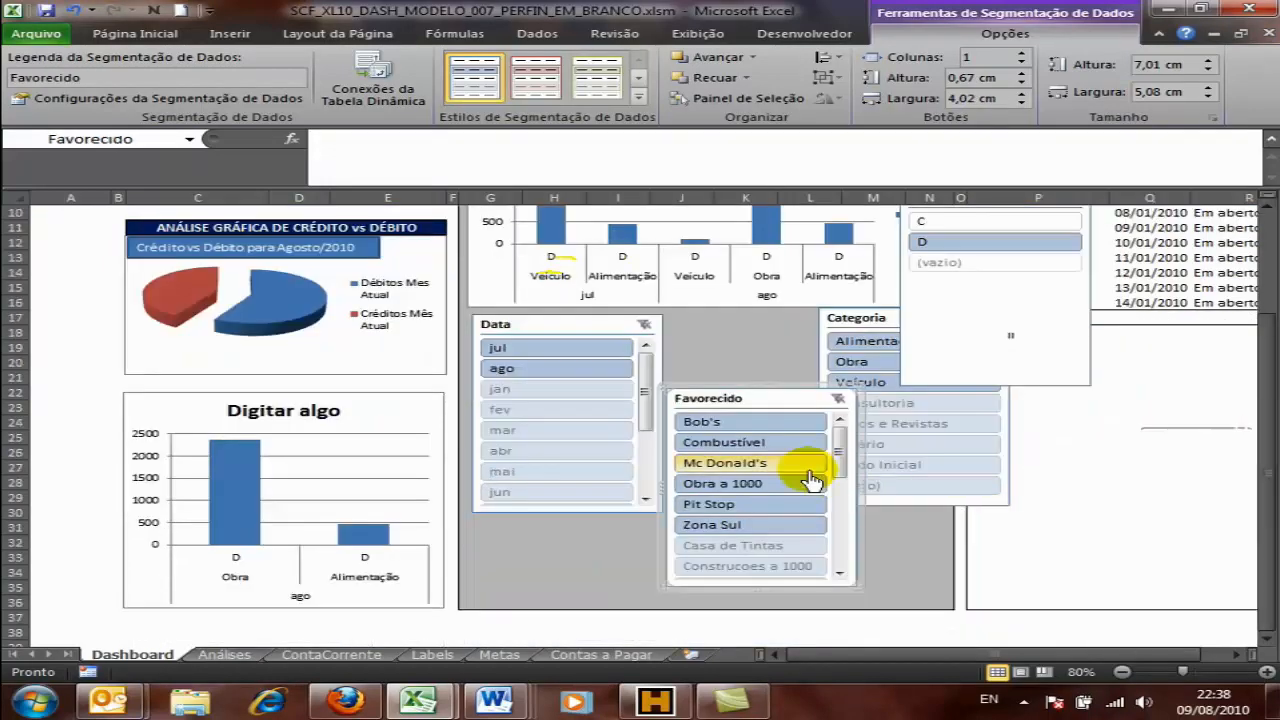
left_click(548, 518)
left_click_drag(562, 515, 600, 426)
left_click(986, 60)
key("Return")
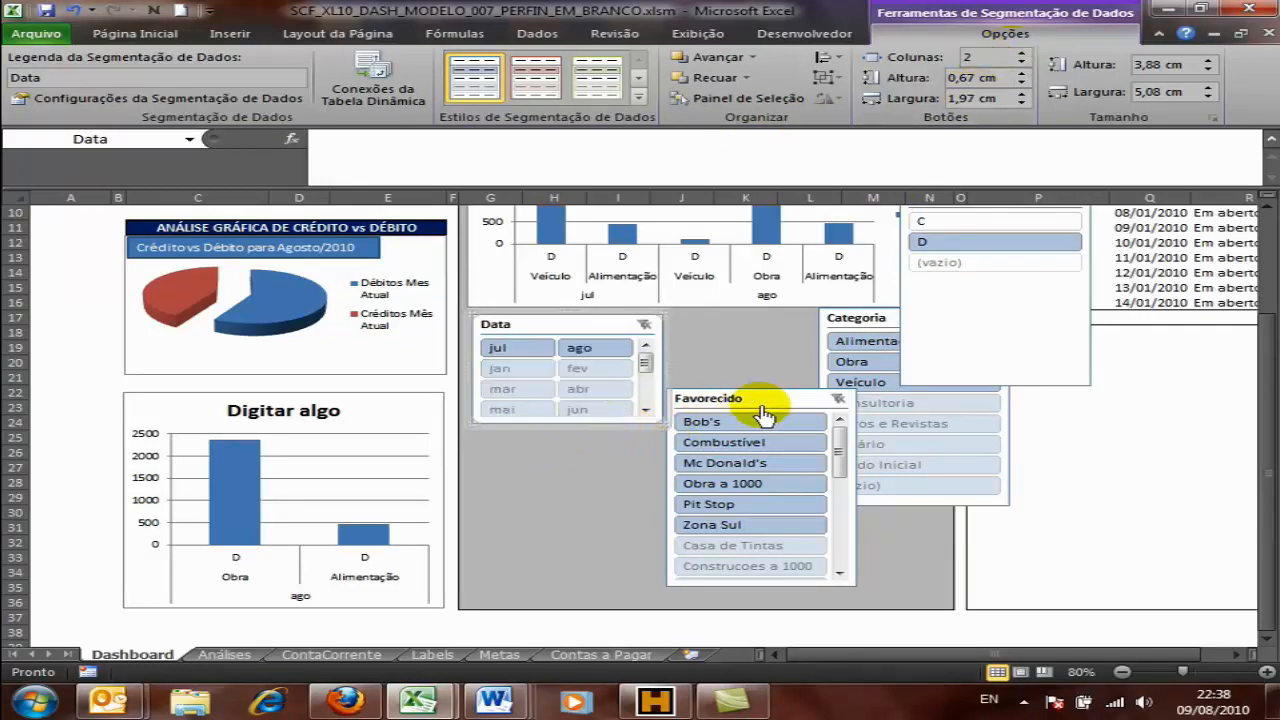
Step: Arrange the slicers with Favorecido under Data, Categoria beside them and Tipo beyond the grey panel's edge
left_click_drag(762, 398, 585, 444)
left_click_drag(857, 325, 753, 340)
left_click_drag(1000, 335, 1045, 522)
scroll(1038, 463, "up", 2)
scroll(1038, 463, "up", 1)
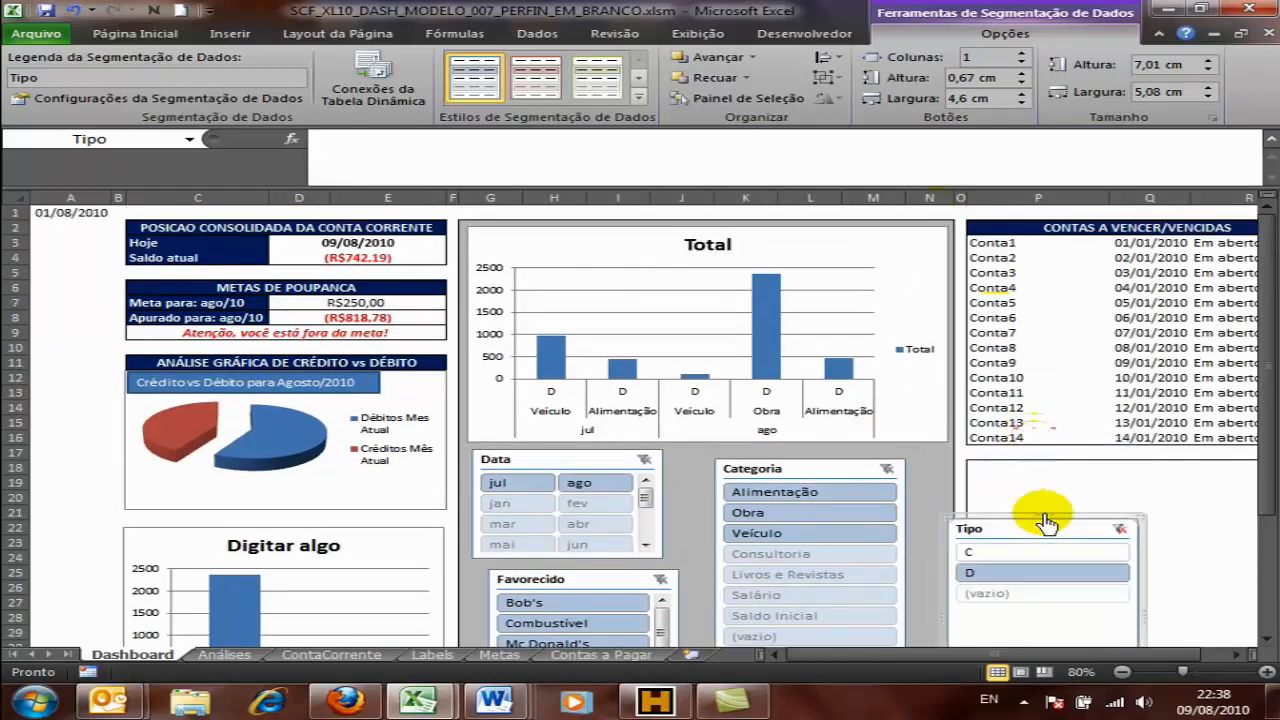
Step: Filter the chart to Tipo C and show ago alone, jul alone, and both months together
left_click(985, 556)
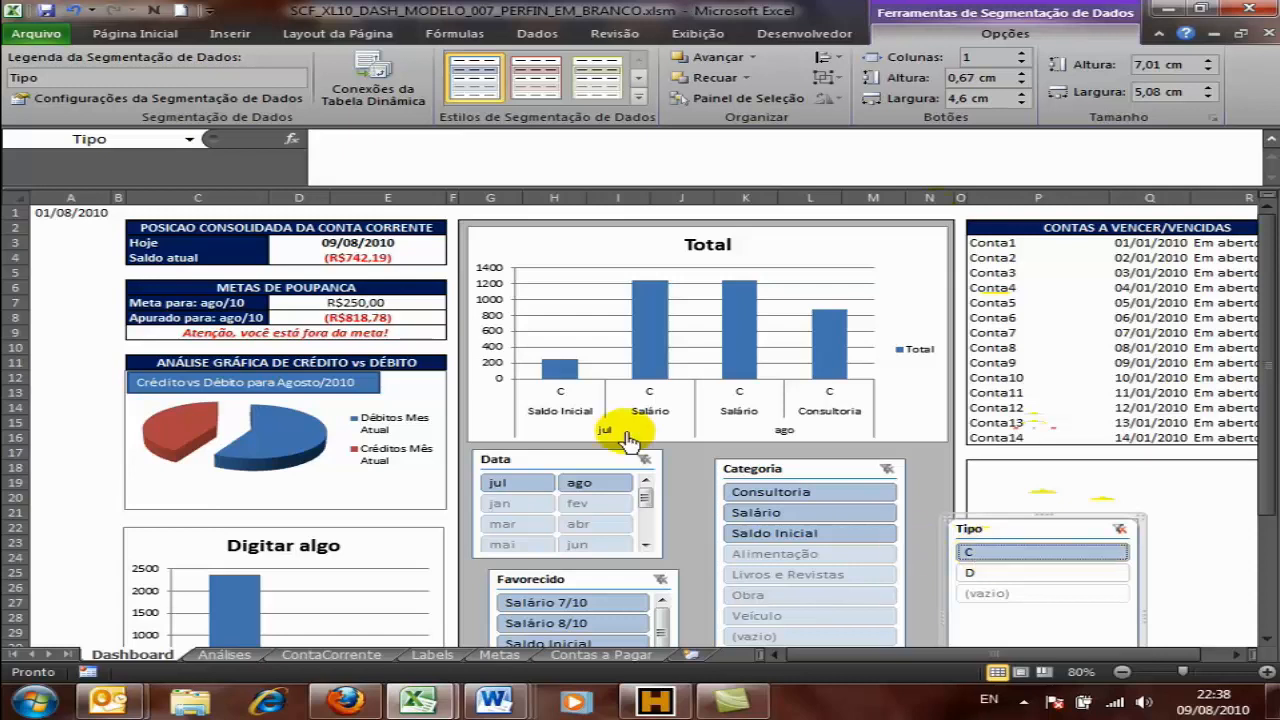
left_click(580, 485)
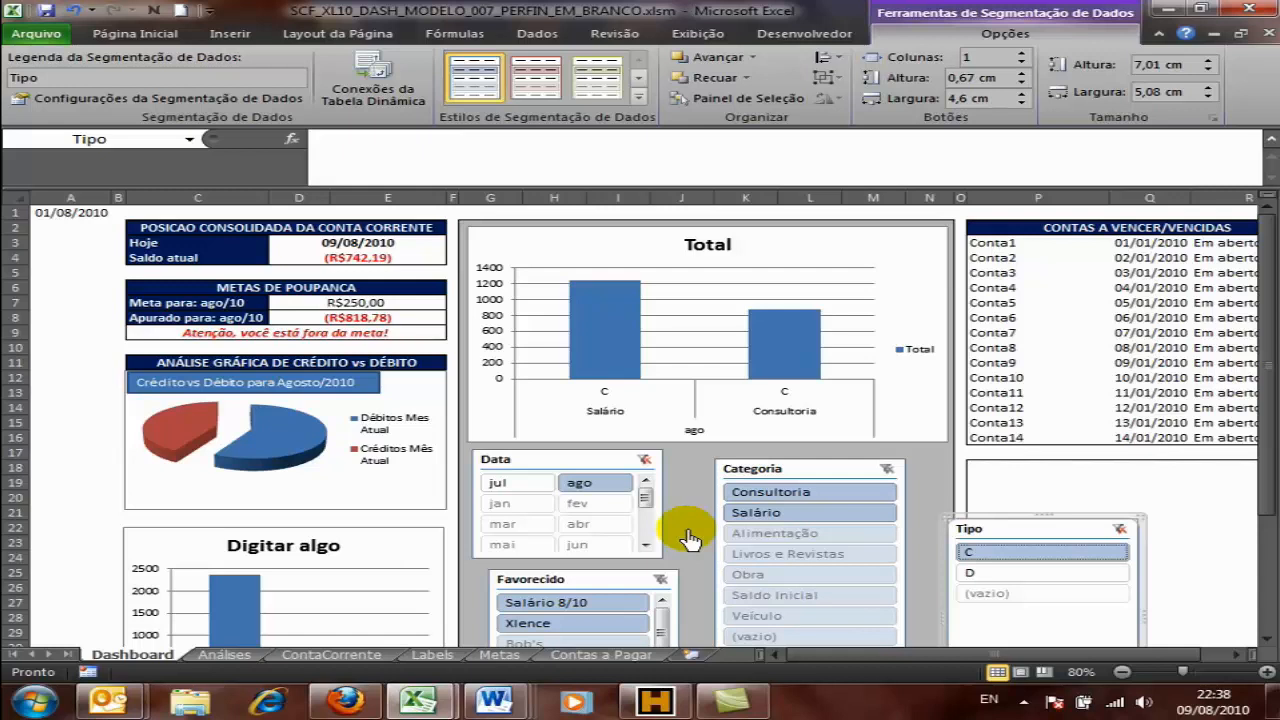
left_click(497, 482)
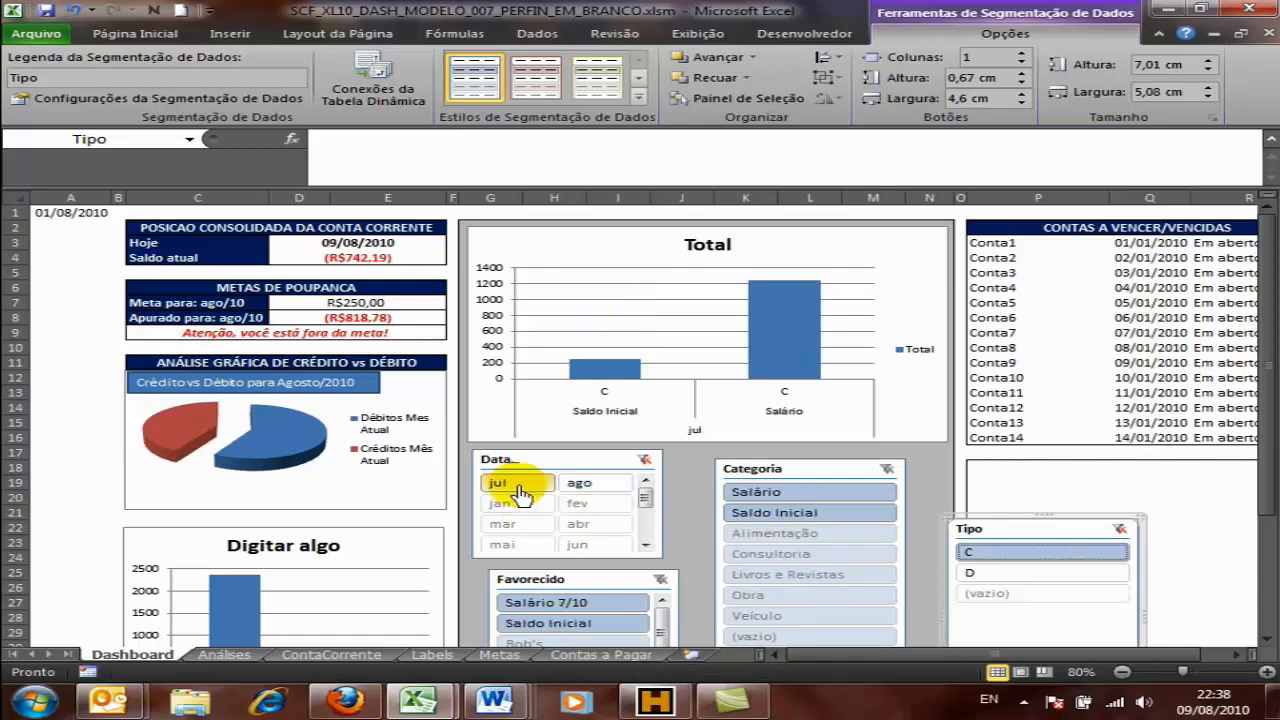
left_click(609, 488, "ctrl")
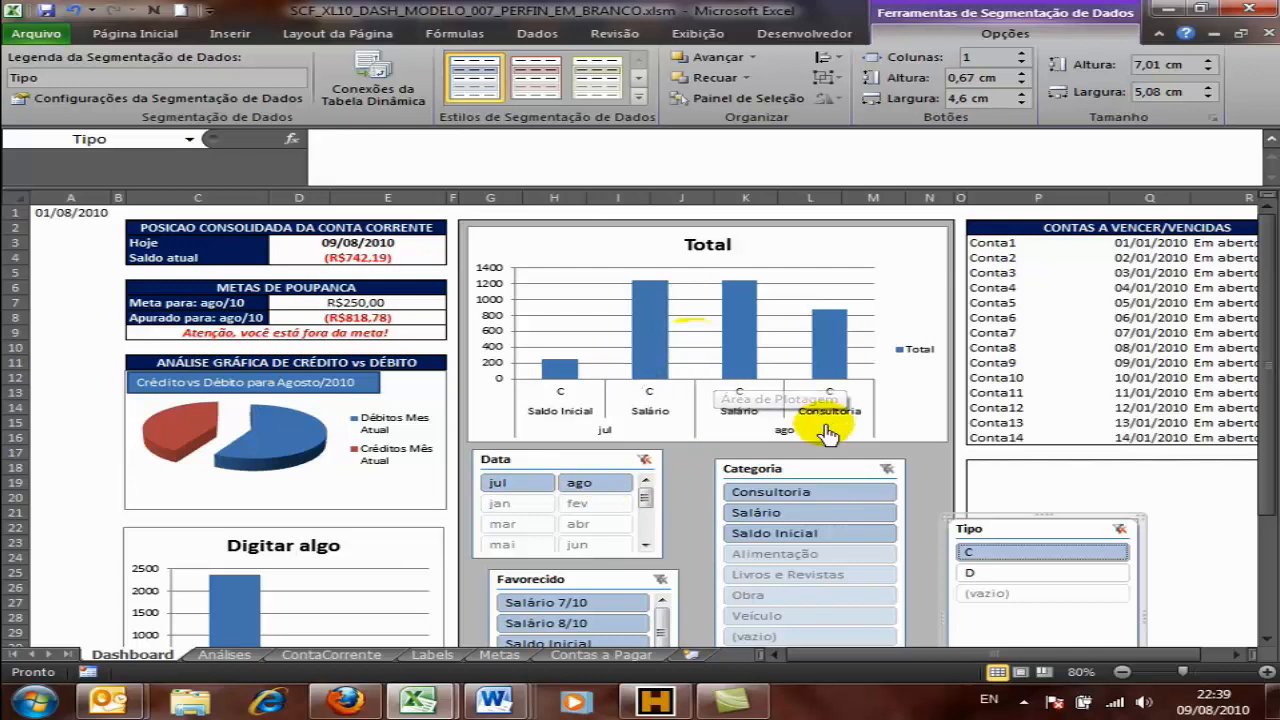
Step: Filter the chart to the Consultoria category, and switch to Salário to compare jul with ago
left_click(805, 495)
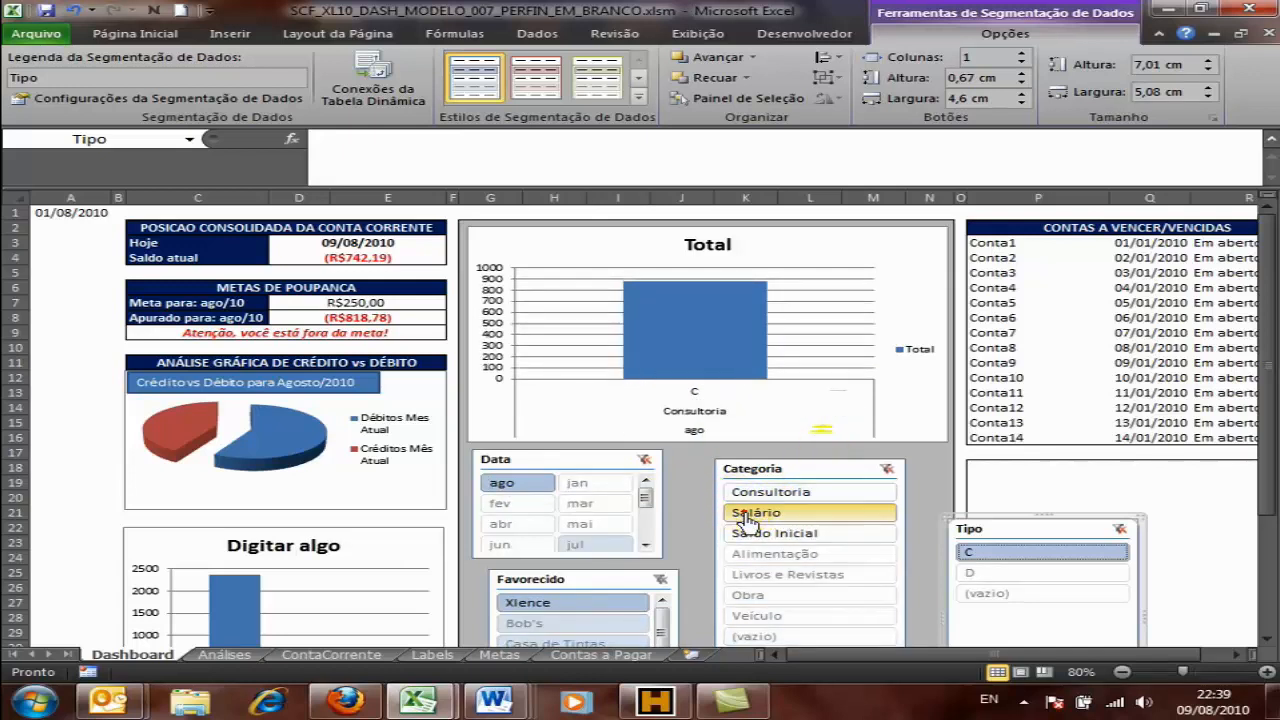
left_click(745, 513)
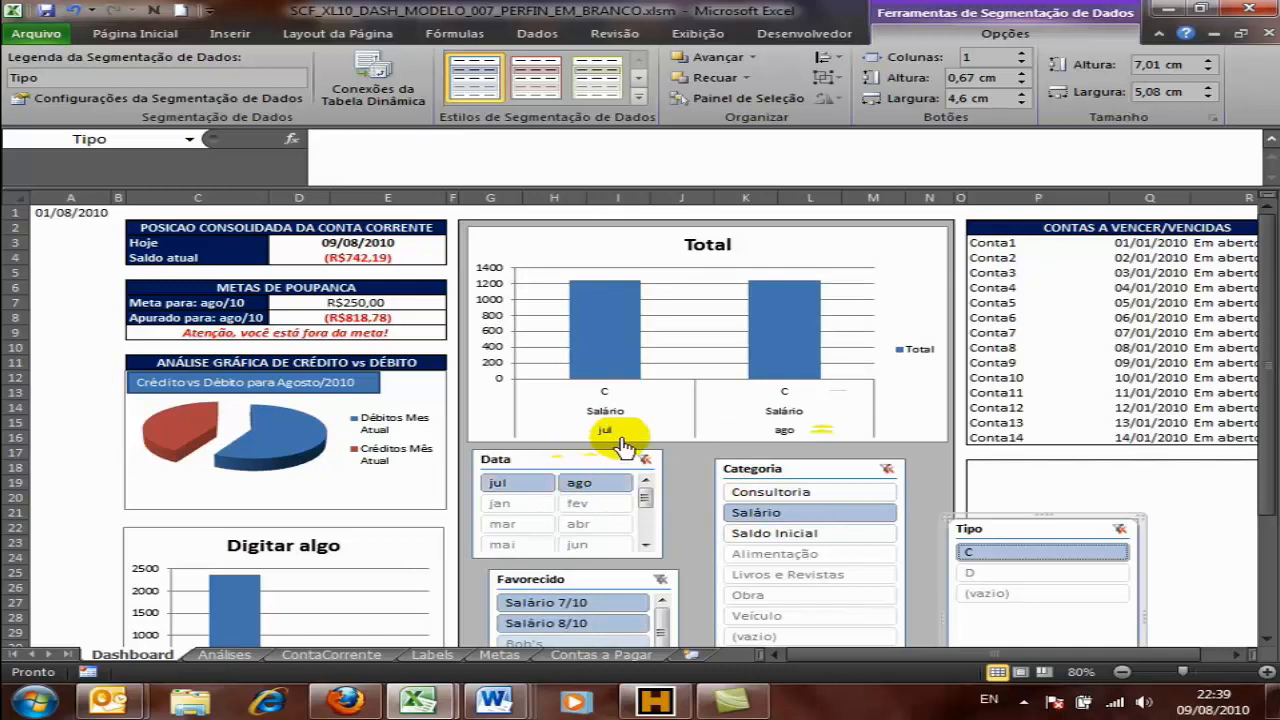
mouse_move(766, 315)
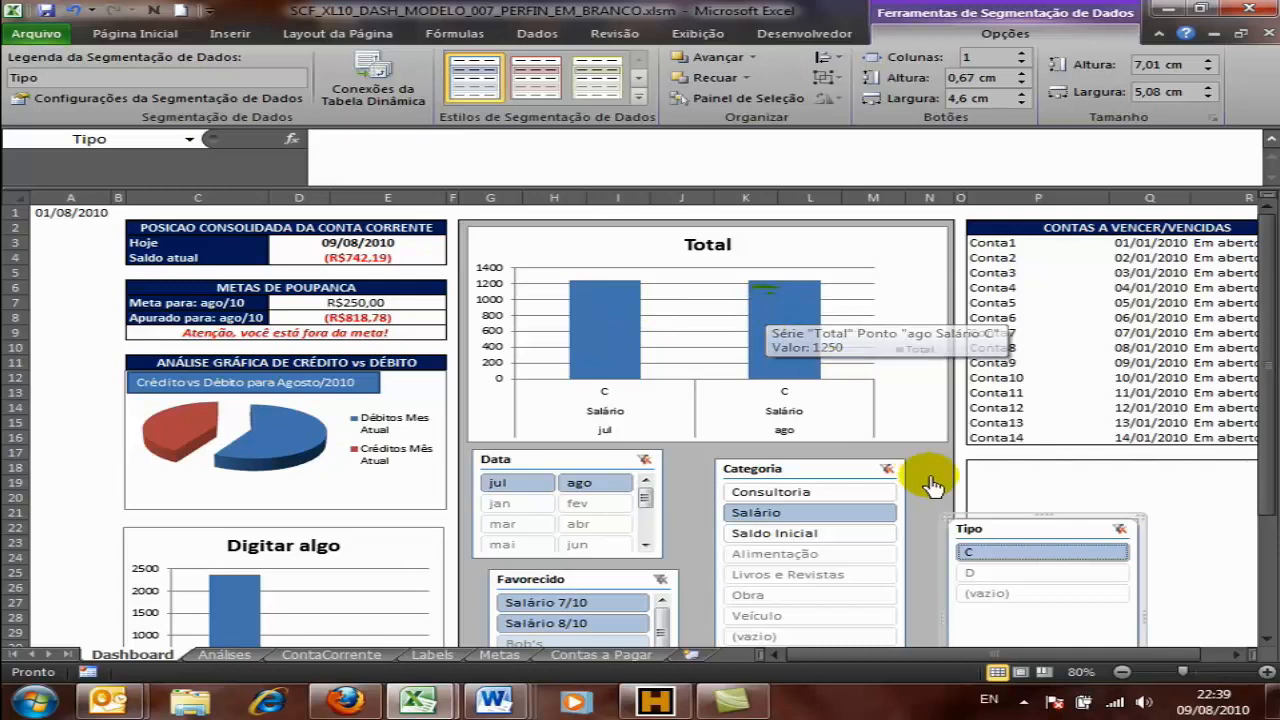
Step: Switch the chart's filters to Tipo D and the Alimentação category
left_click(976, 574)
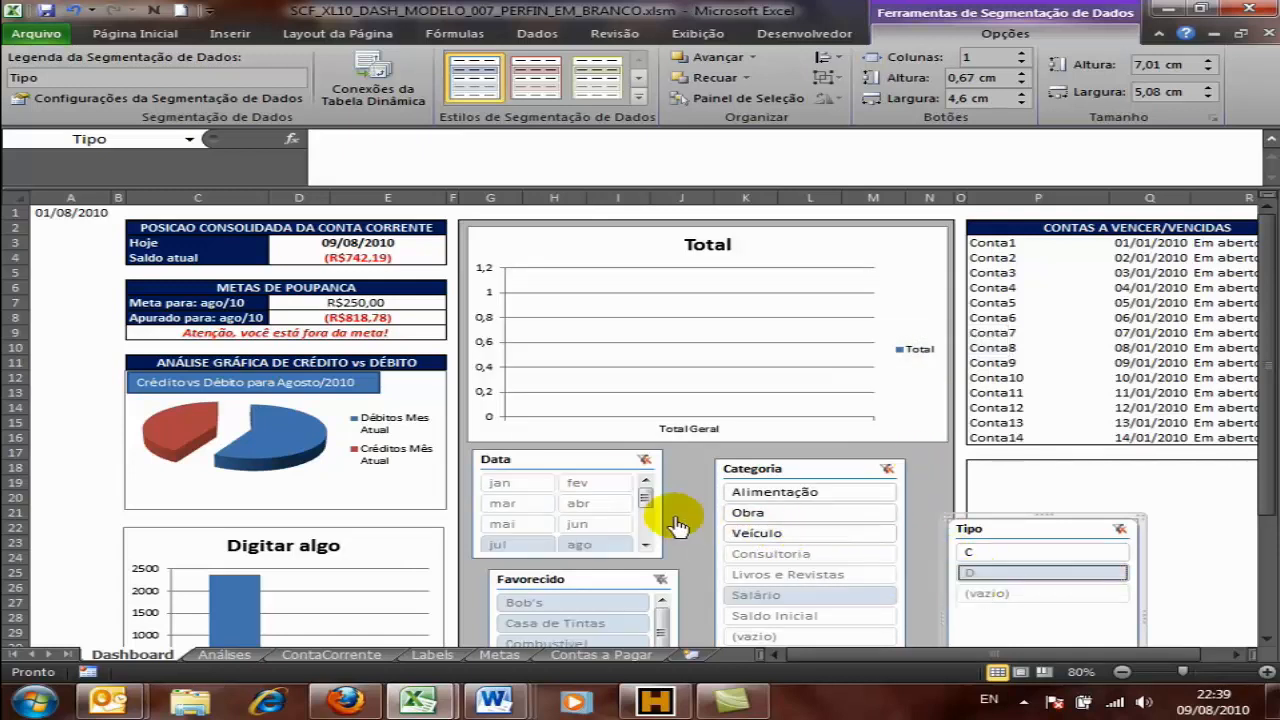
left_click_drag(646, 500, 649, 518)
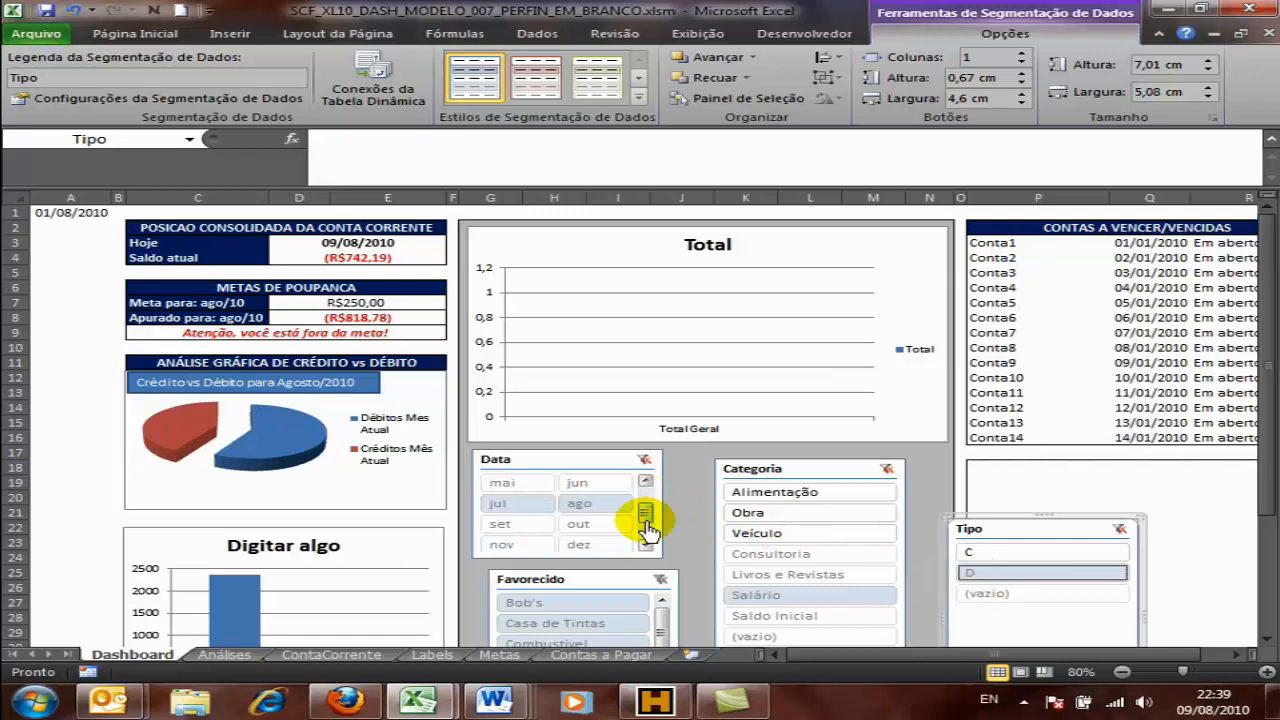
left_click(778, 492)
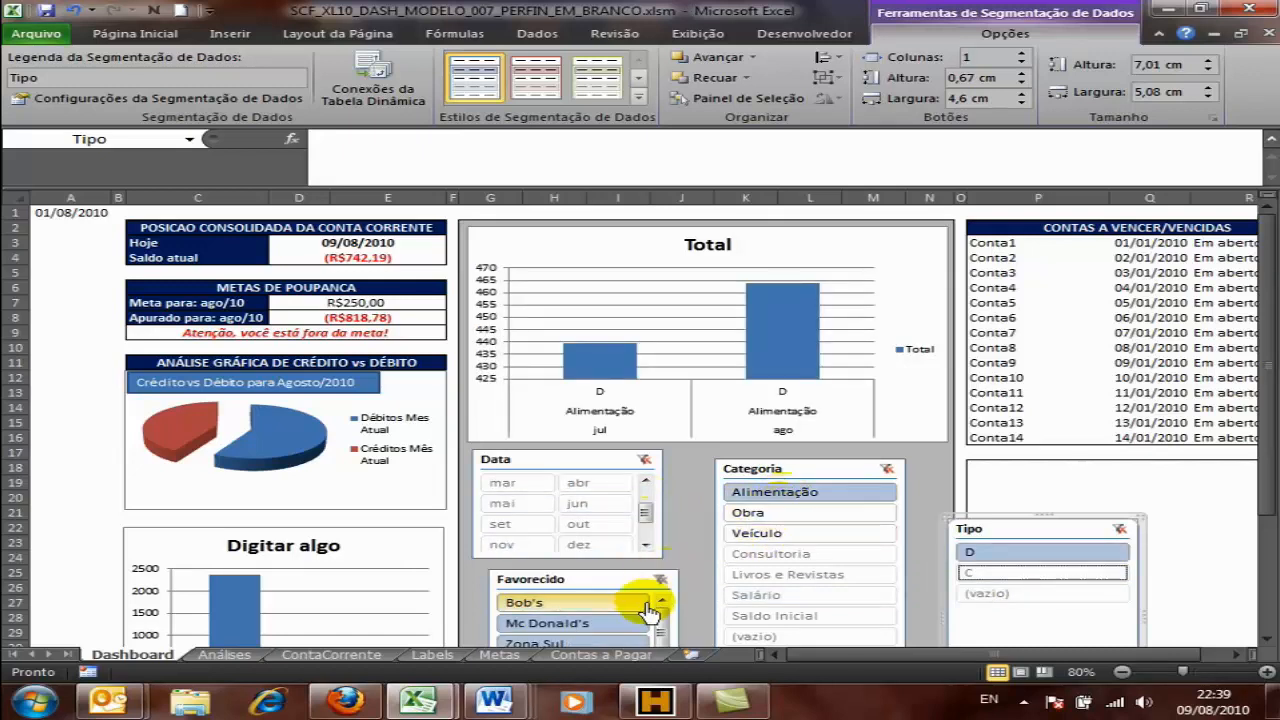
Step: Filter the Alimentação chart to the favorecido Zona Sul and bring jul and ago back into view in the Data slicer
left_click_drag(1272, 452, 1271, 480)
left_click(524, 616)
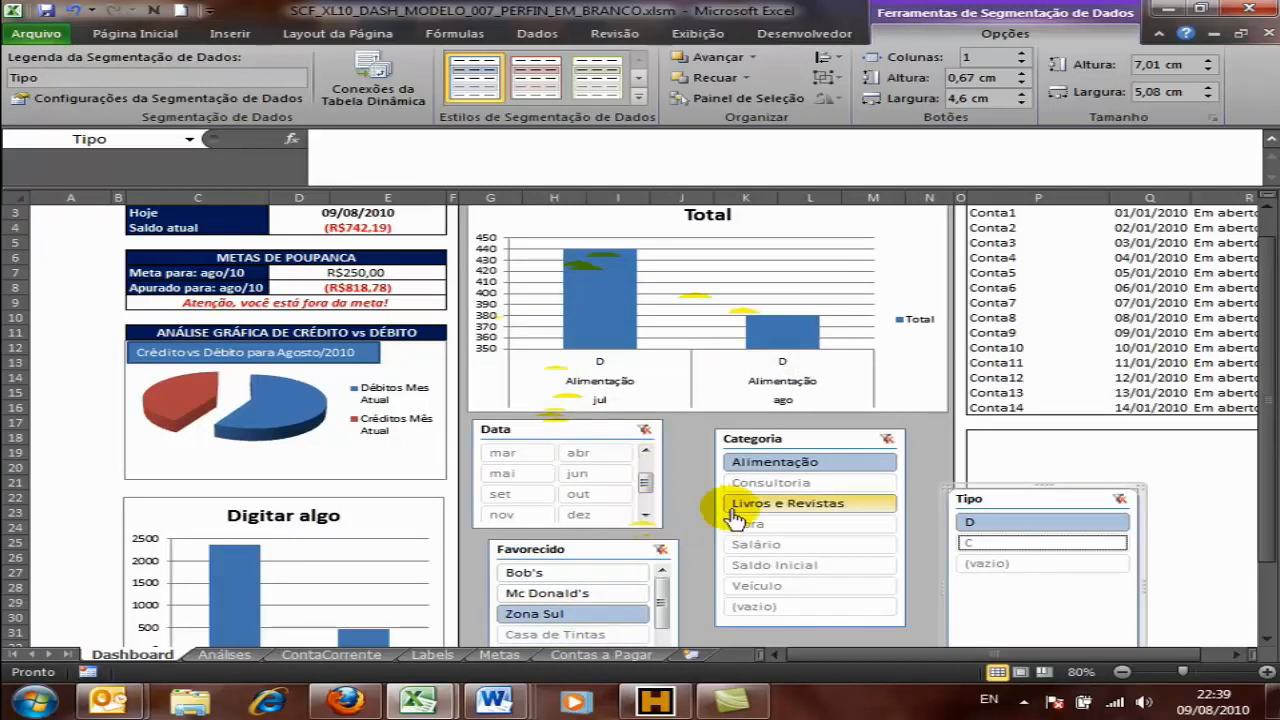
left_click(760, 467)
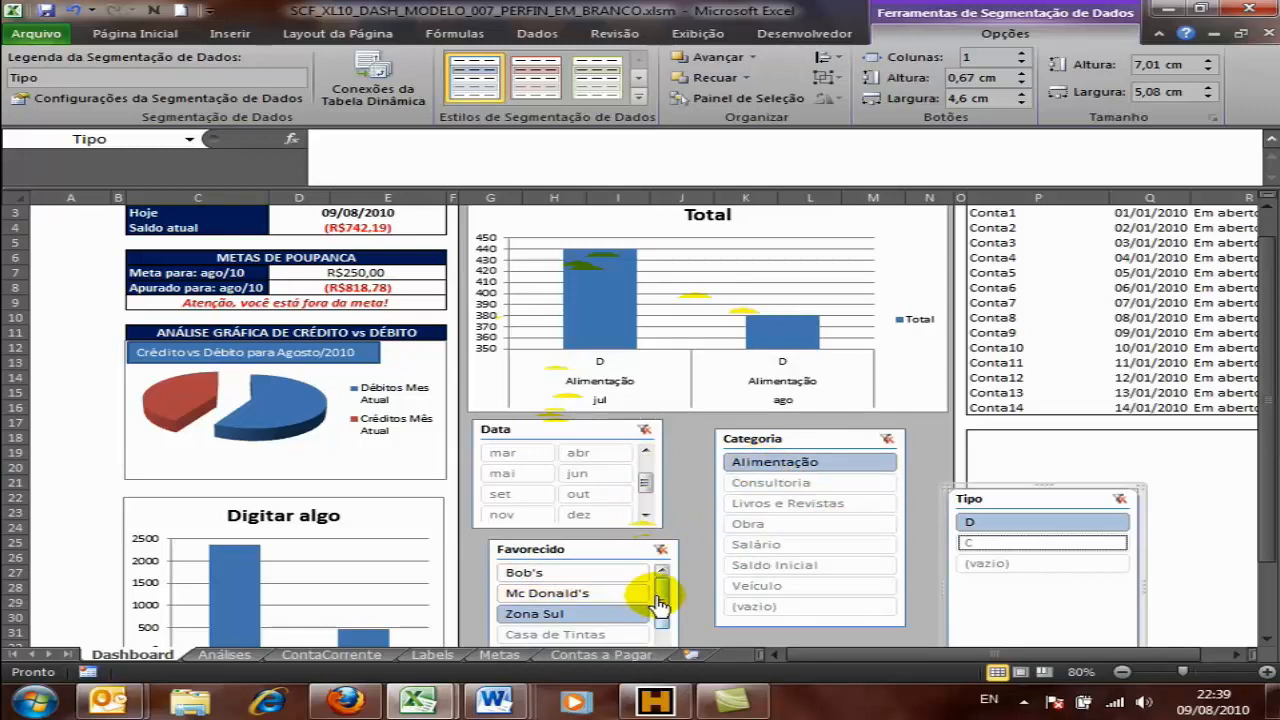
left_click_drag(646, 489, 650, 468)
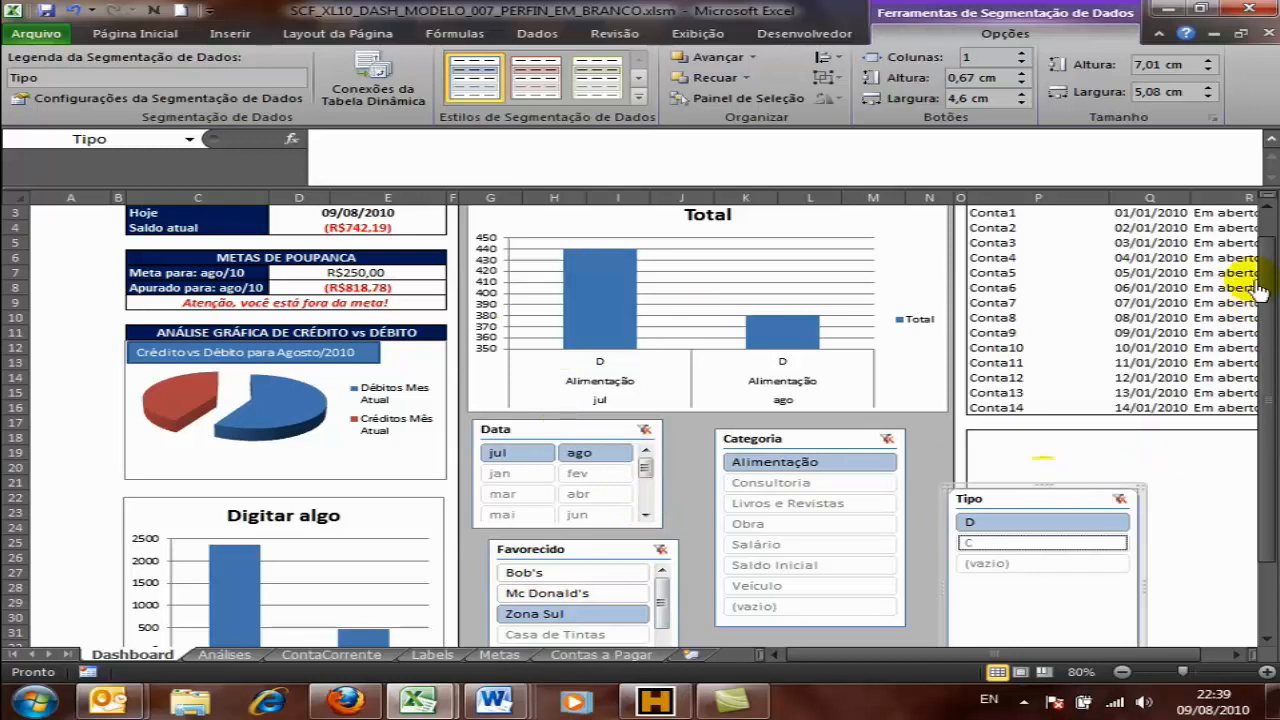
left_click_drag(1270, 236, 1270, 230)
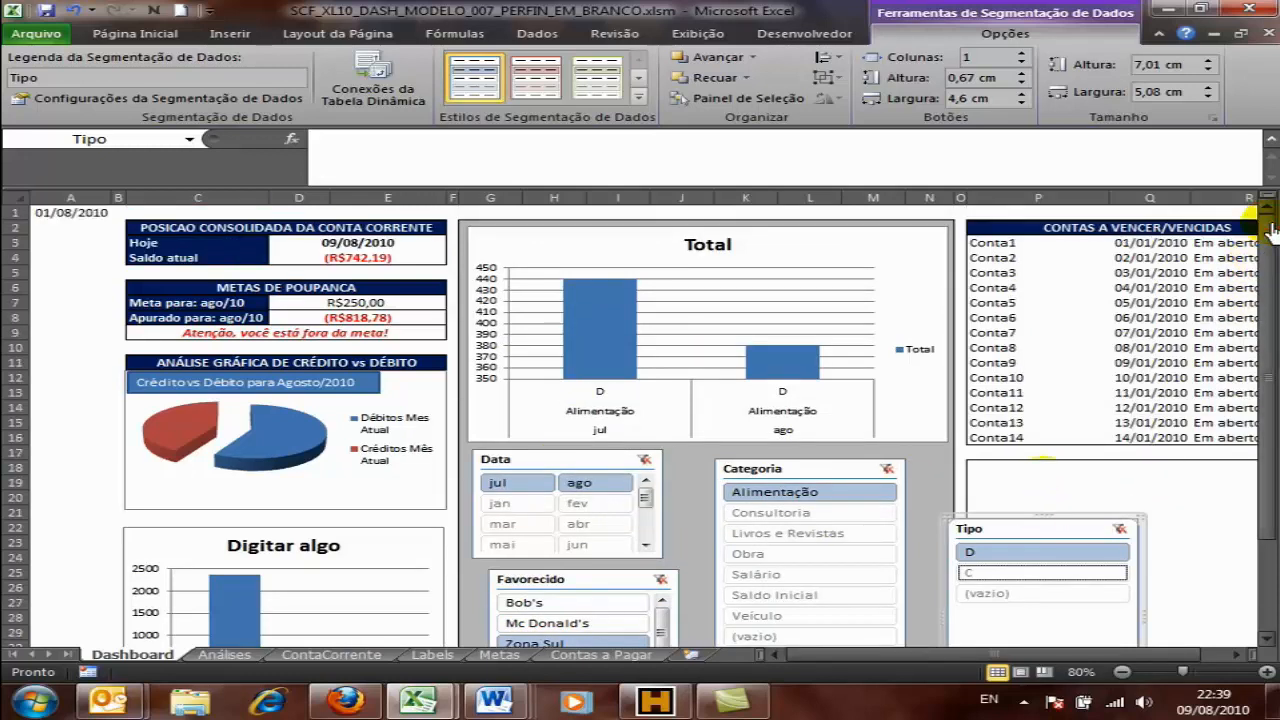